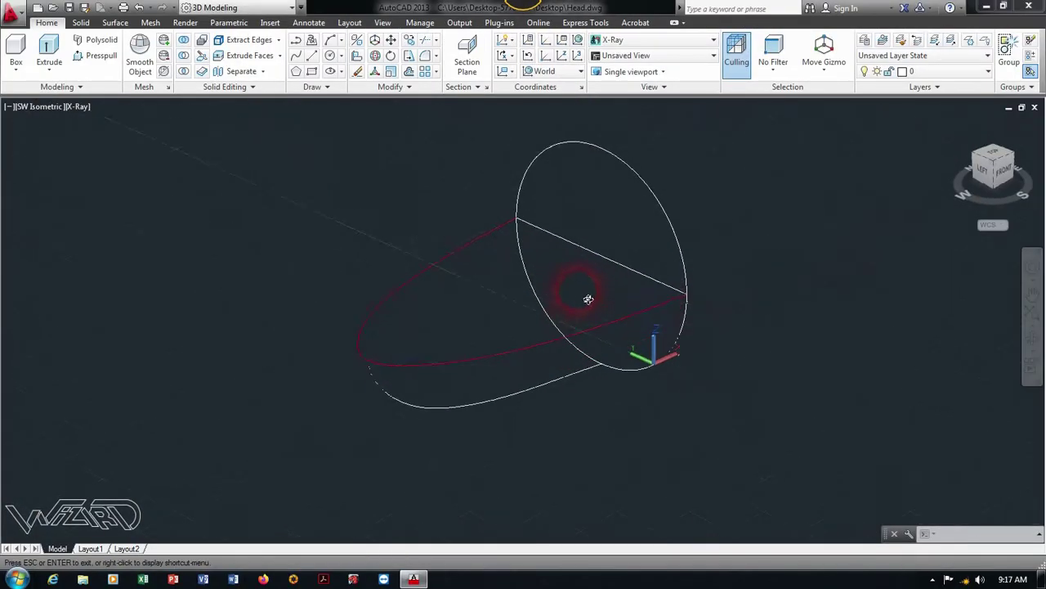
Orbit the model and switch to the Left view.
mouse_move(589, 296)
middle_mouse_down("shift")
mouse_move(641, 260)
mouse_move(614, 264)
middle_mouse_up("shift")
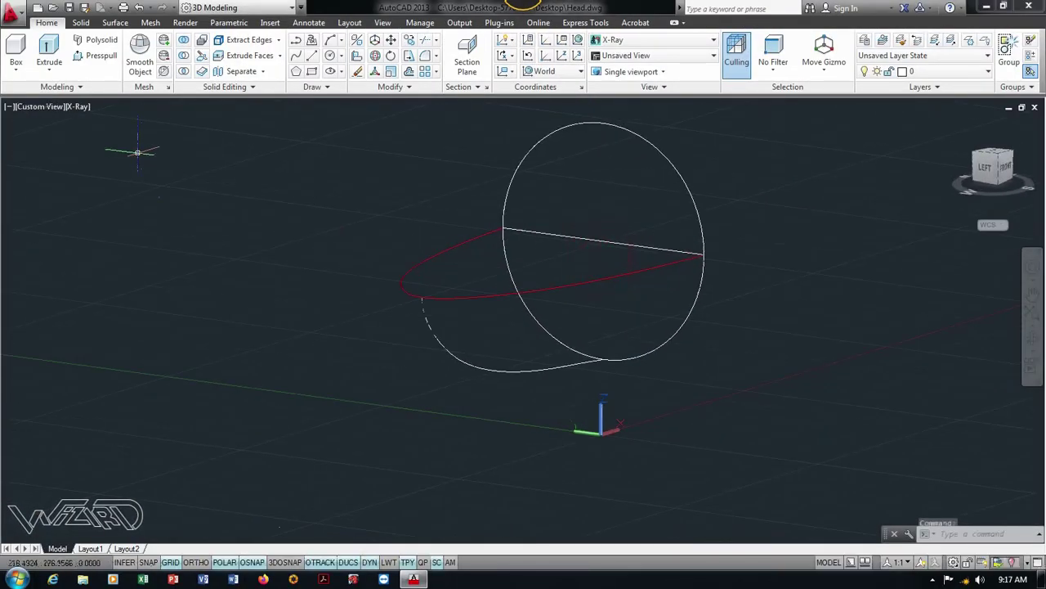
left_click(39, 107)
left_click(54, 164)
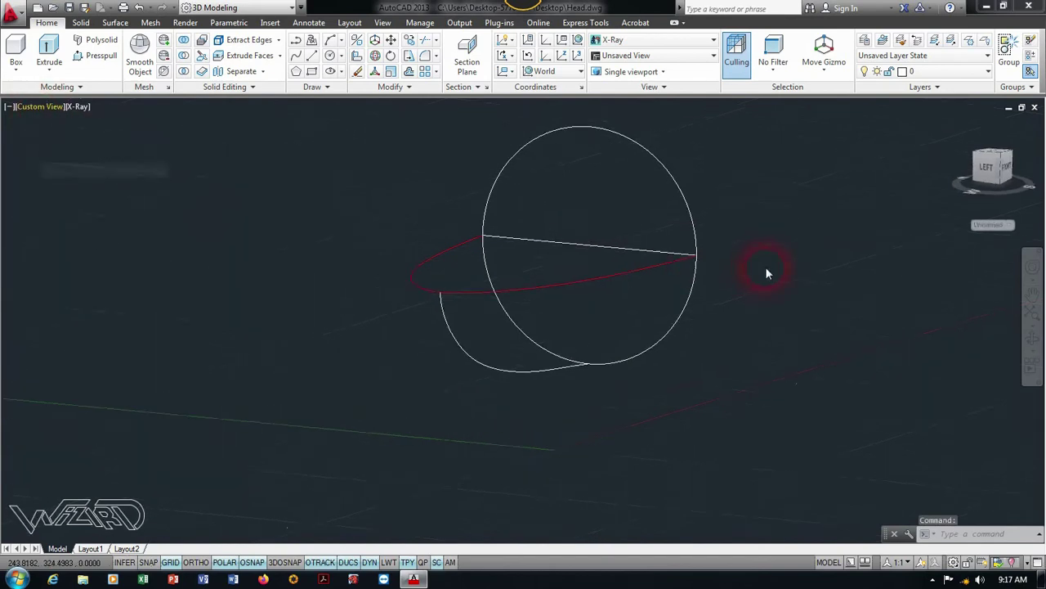
Turn on the TEXT layer and zoom in on the notes and 58.0 dimension.
left_click(912, 71)
left_click(866, 118)
left_click(578, 182)
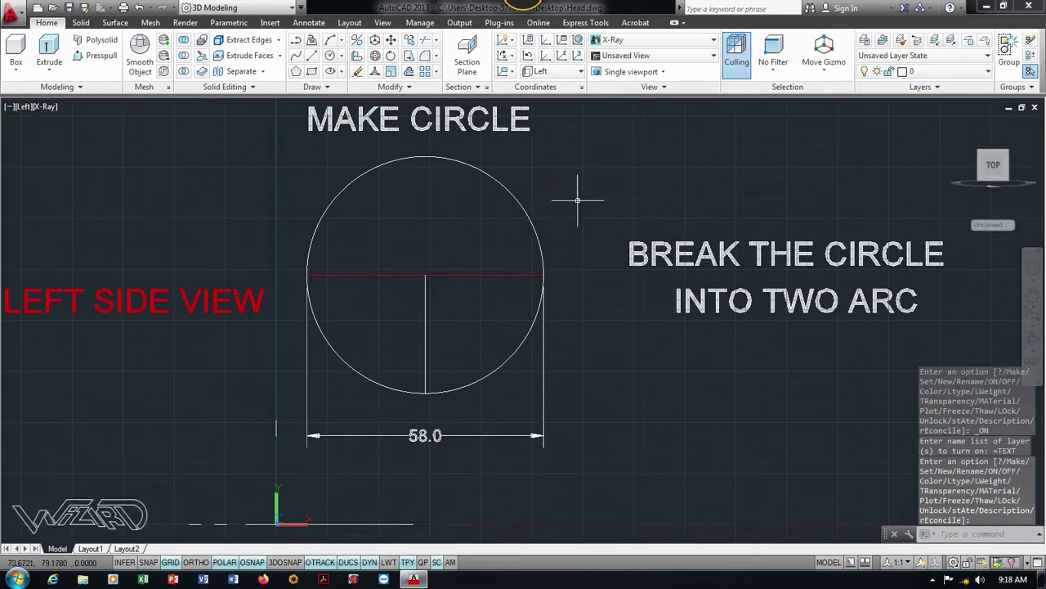
scroll(592, 208, "down", 2)
scroll(591, 208, "up", 1)
scroll(596, 229, "up", 1)
scroll(579, 221, "up", 1)
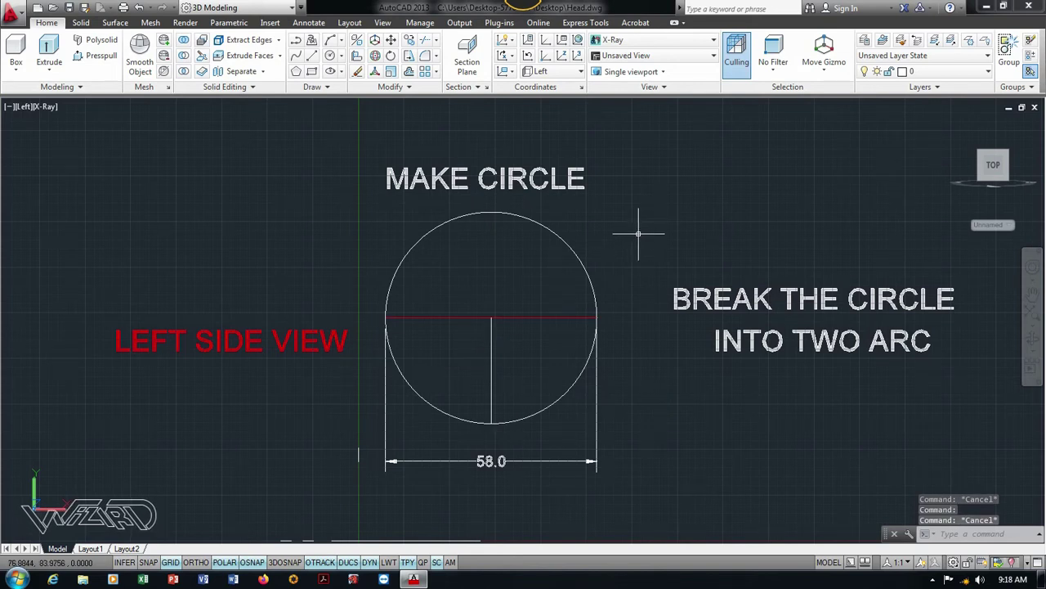
Toggle the TEXT layer off and back on, leaving its notes visible.
left_click(946, 72)
left_click(866, 118)
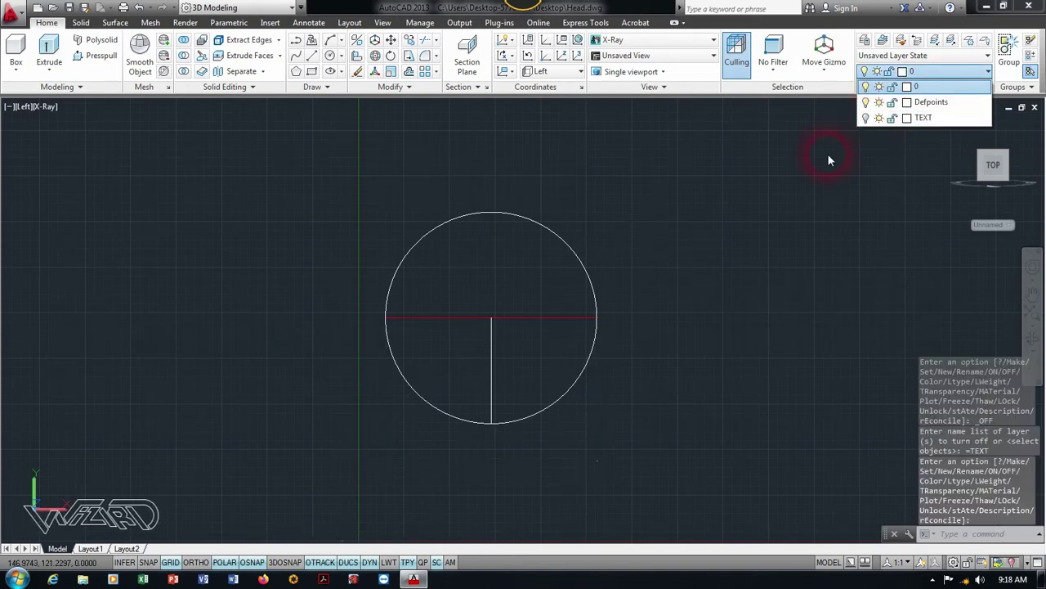
left_click(824, 154)
left_click(924, 71)
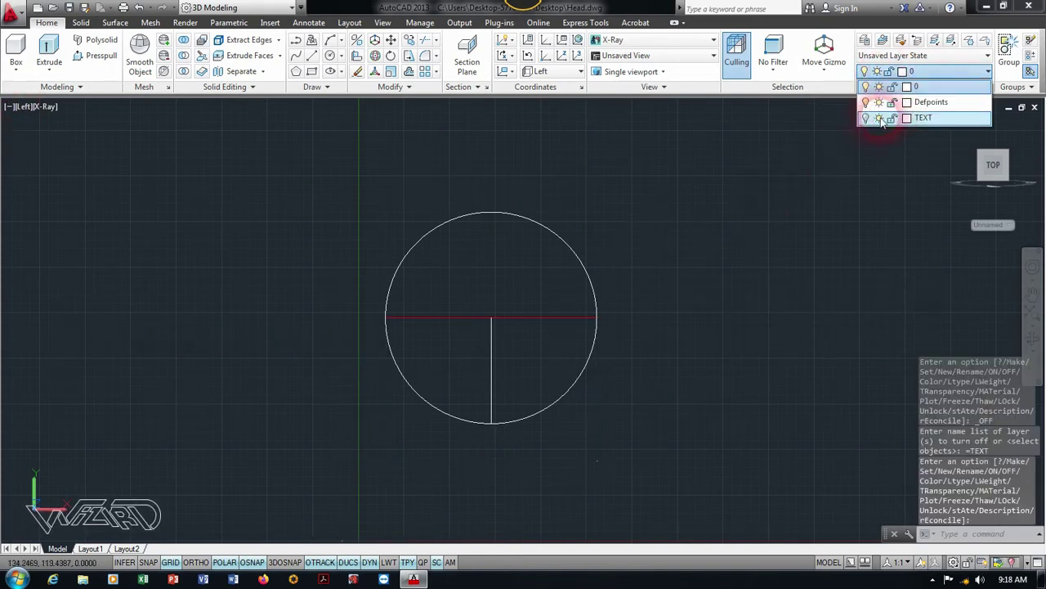
left_click(867, 119)
left_click(847, 105)
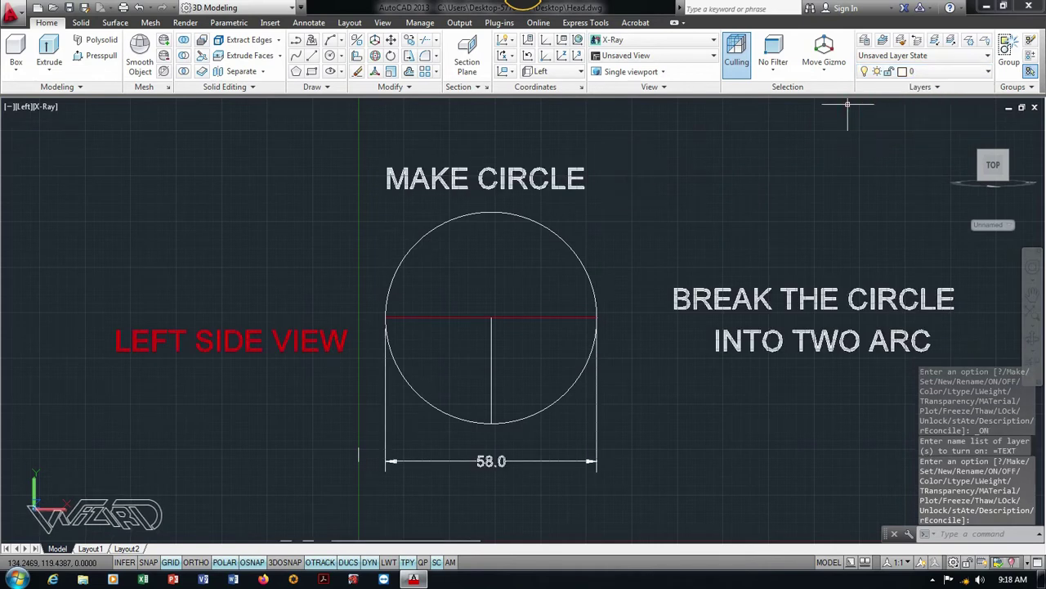
left_click(27, 107)
Switch to the Top view and erase the dashed horizontal centerline.
left_click(53, 140)
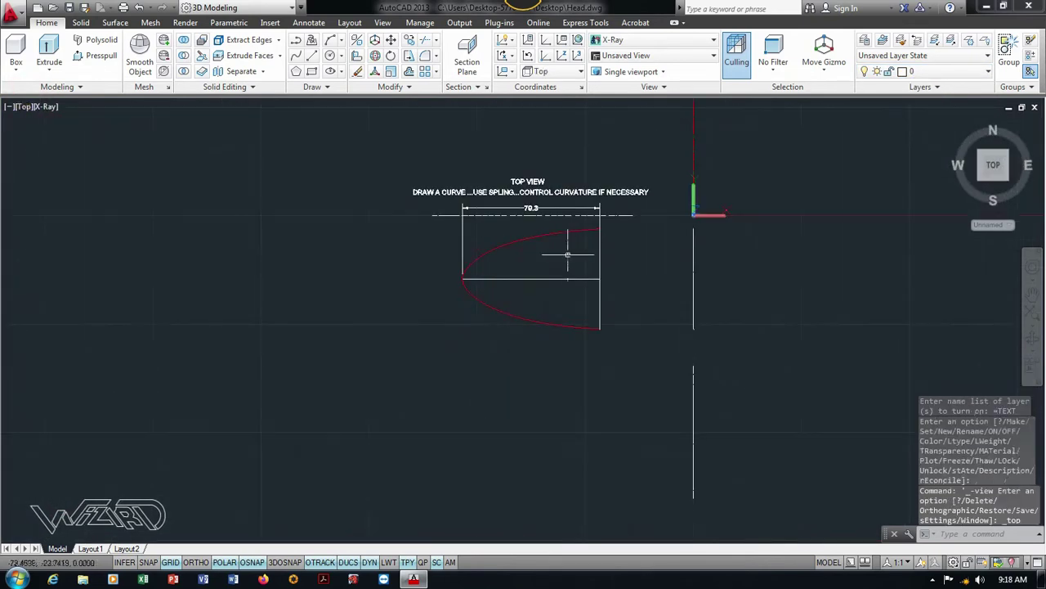
scroll(541, 206, "up", 5)
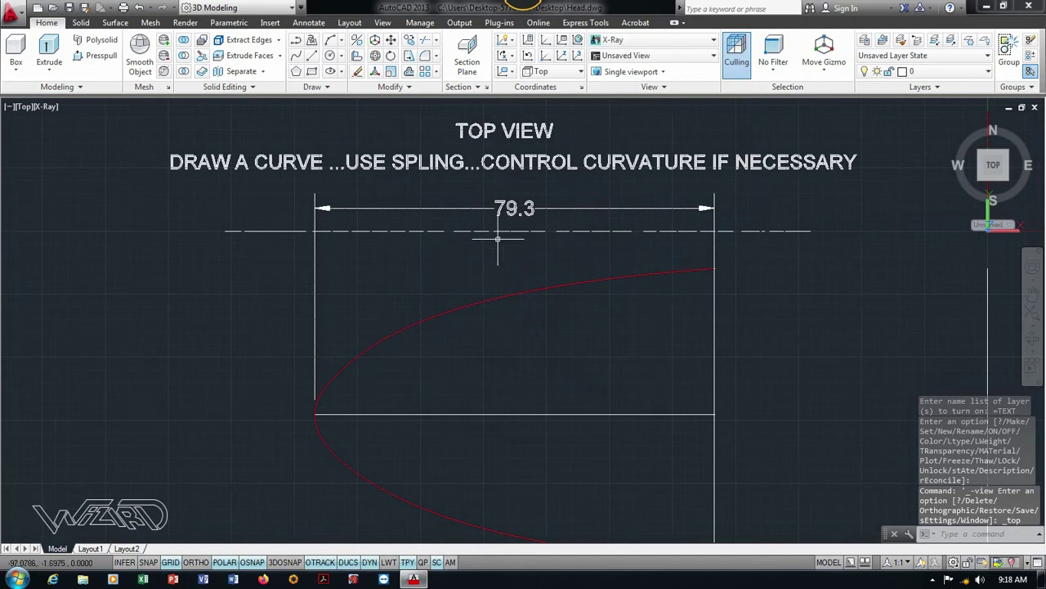
left_click(507, 231)
key("Delete")
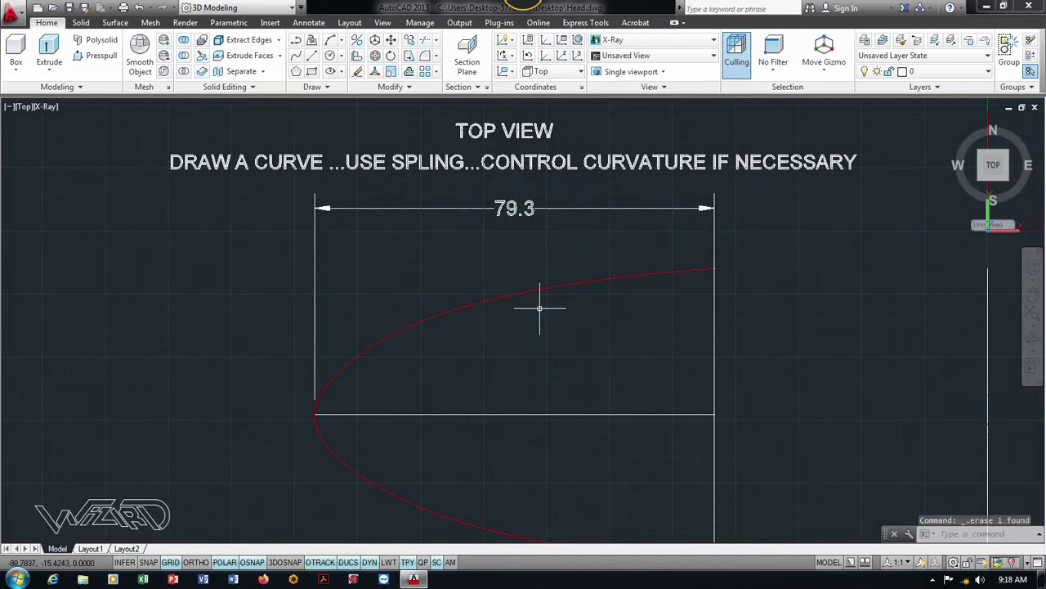
Select the red spline, start a grip edit, and cancel it without changes.
left_click(560, 288)
scroll(526, 274, "down", 2)
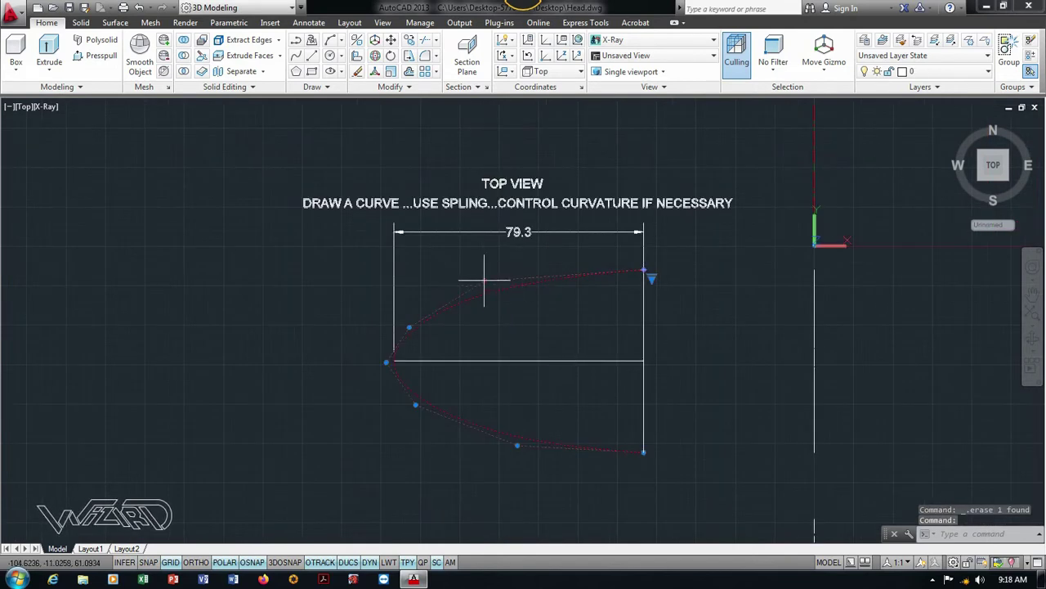
left_click(484, 272)
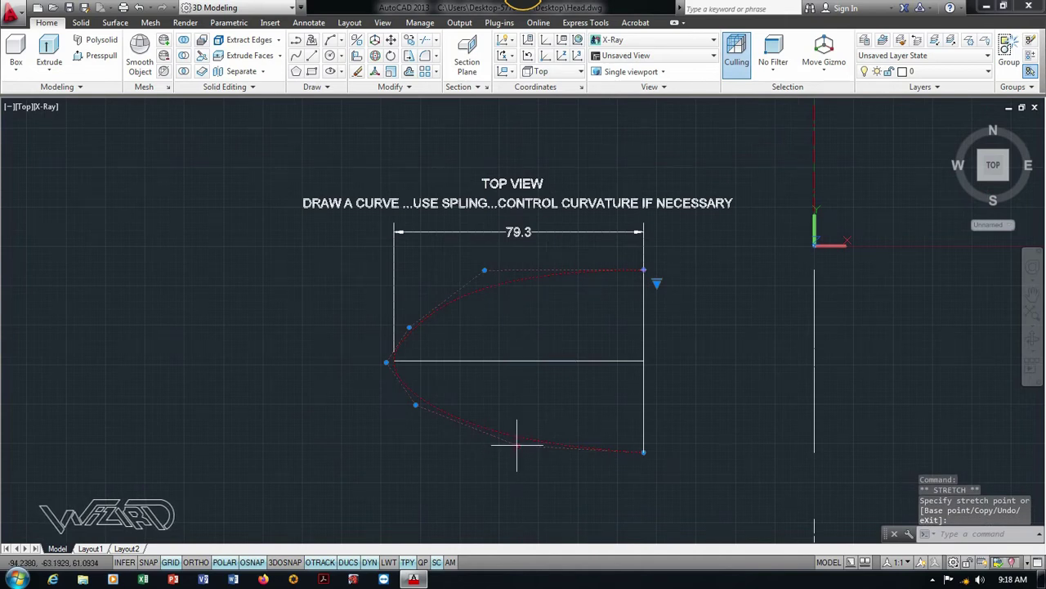
key("Escape")
left_click(703, 382)
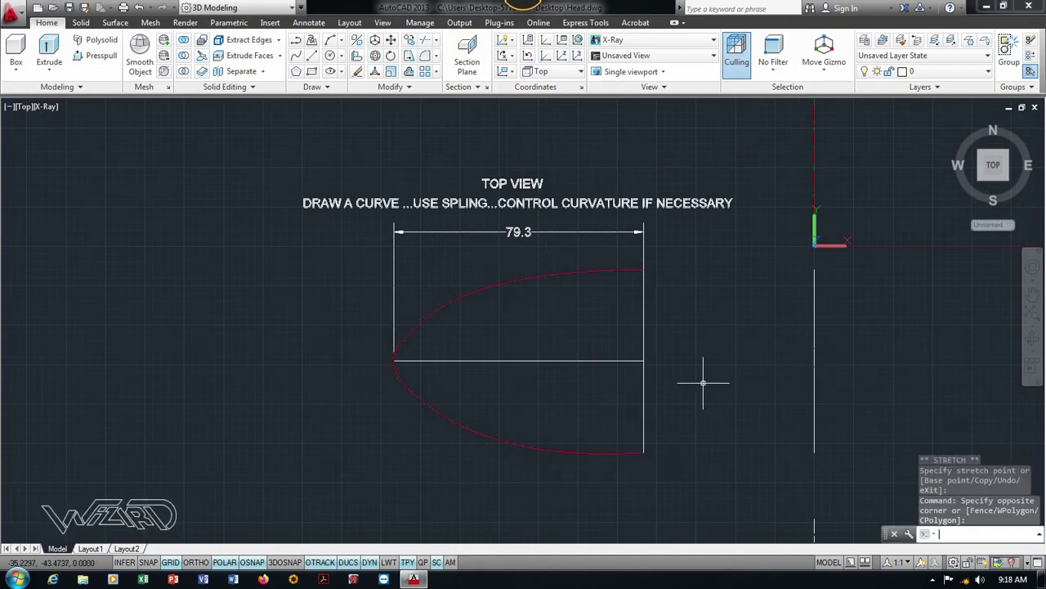
key("Escape")
scroll(621, 269, "up", 2)
scroll(621, 268, "down", 2)
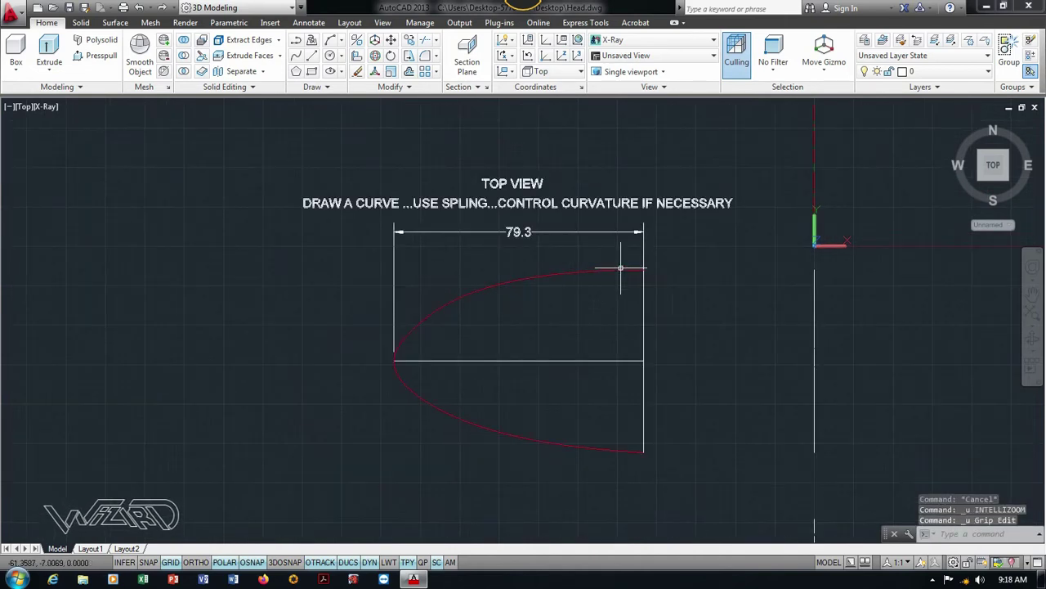
Switch to the Front view, try reshaping the white curve, then undo the stray edits.
left_click(23, 111)
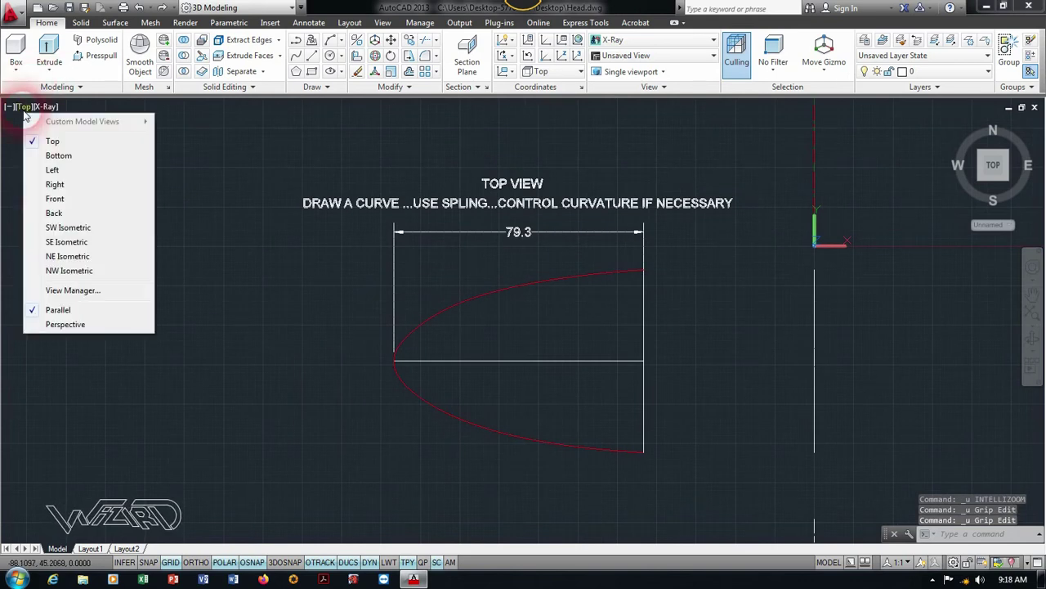
left_click(64, 198)
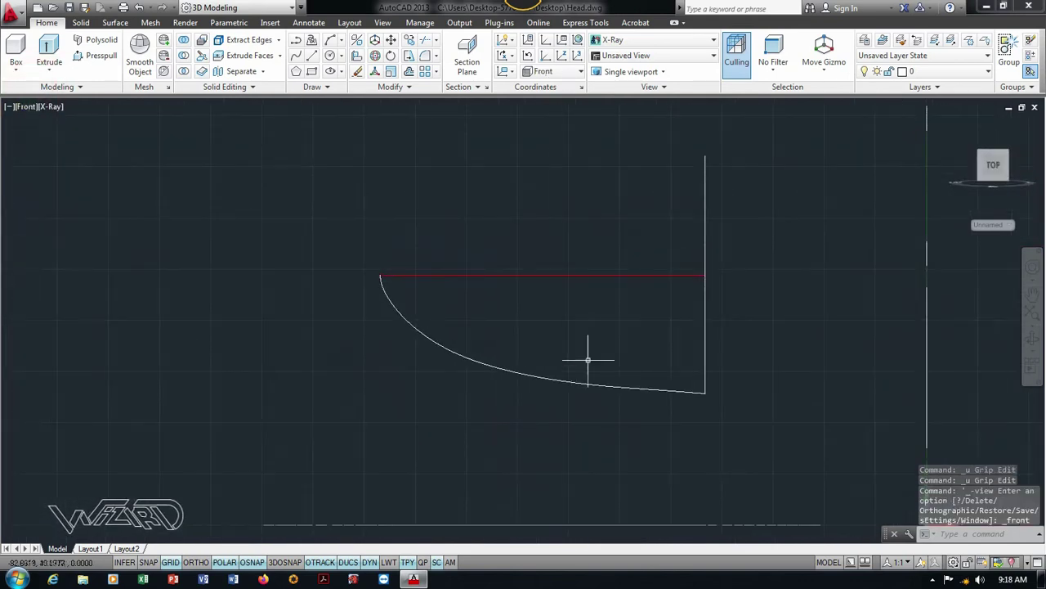
left_click(495, 359)
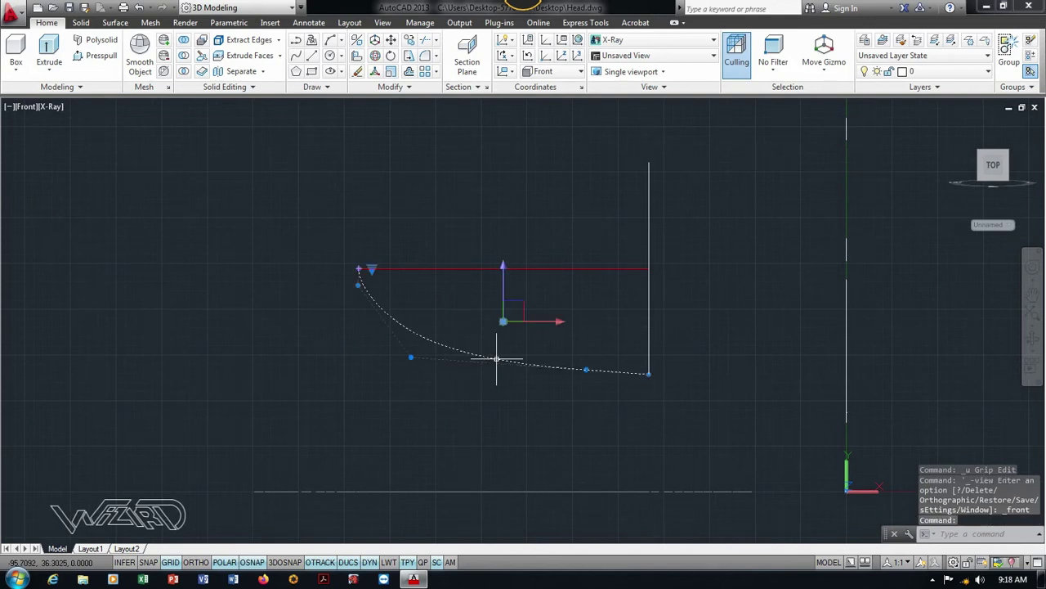
scroll(434, 324, "up", 2)
scroll(513, 434, "down", 2)
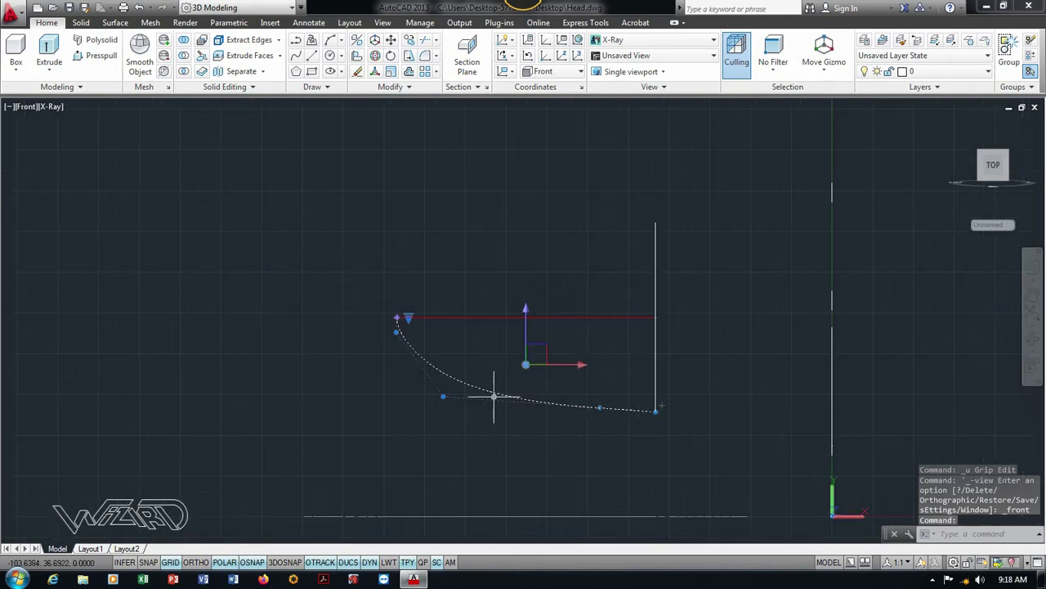
left_click(443, 396)
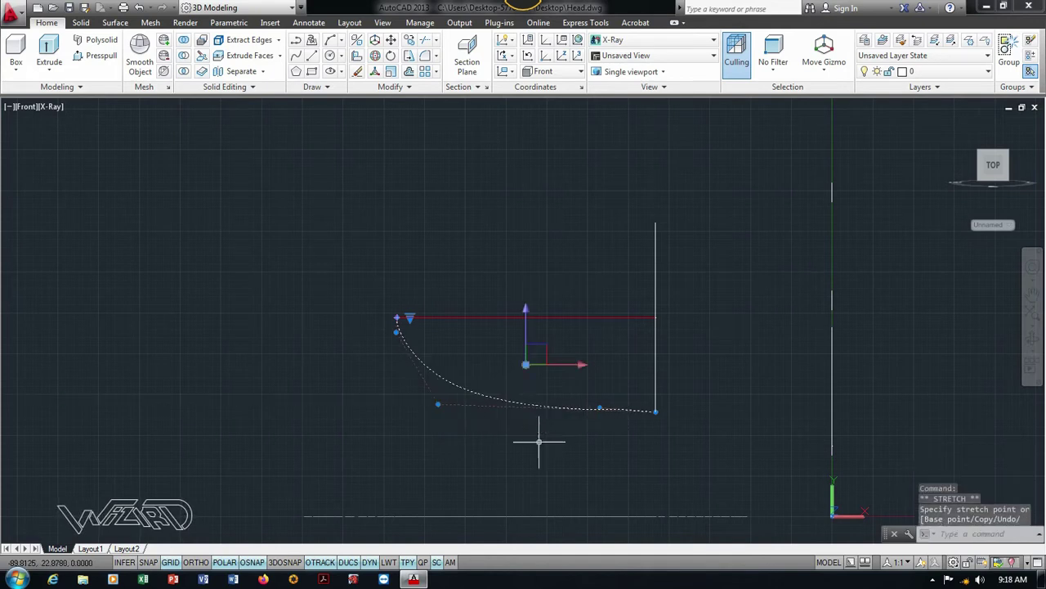
key("Escape")
key("ctrl+z")
key("ctrl+z")
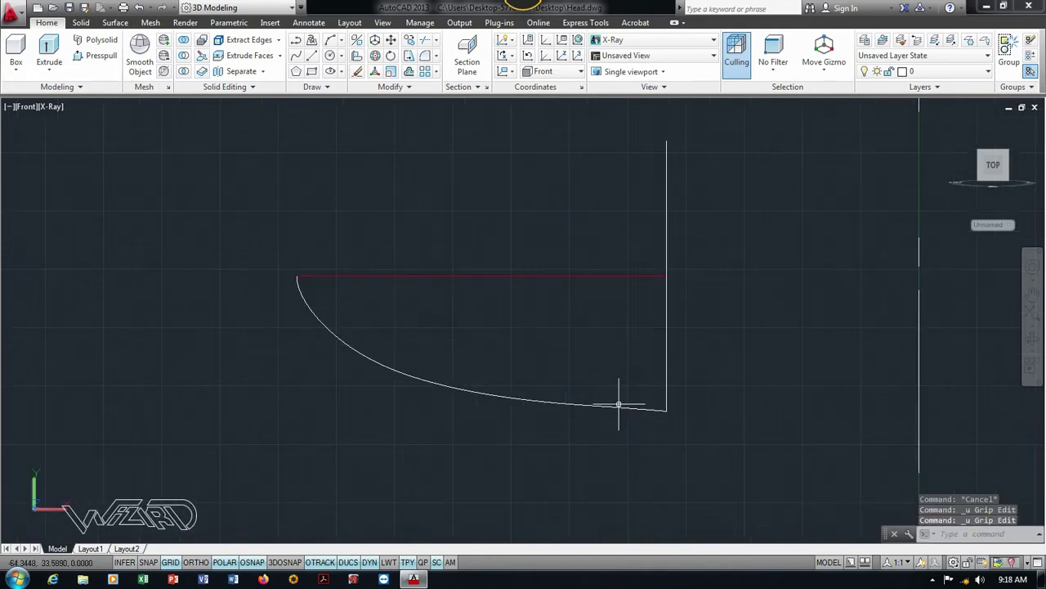
Grip-stretch the white curve's end point onto the vertical line.
left_click(615, 406)
scroll(601, 407, "up", 5)
left_click(588, 381)
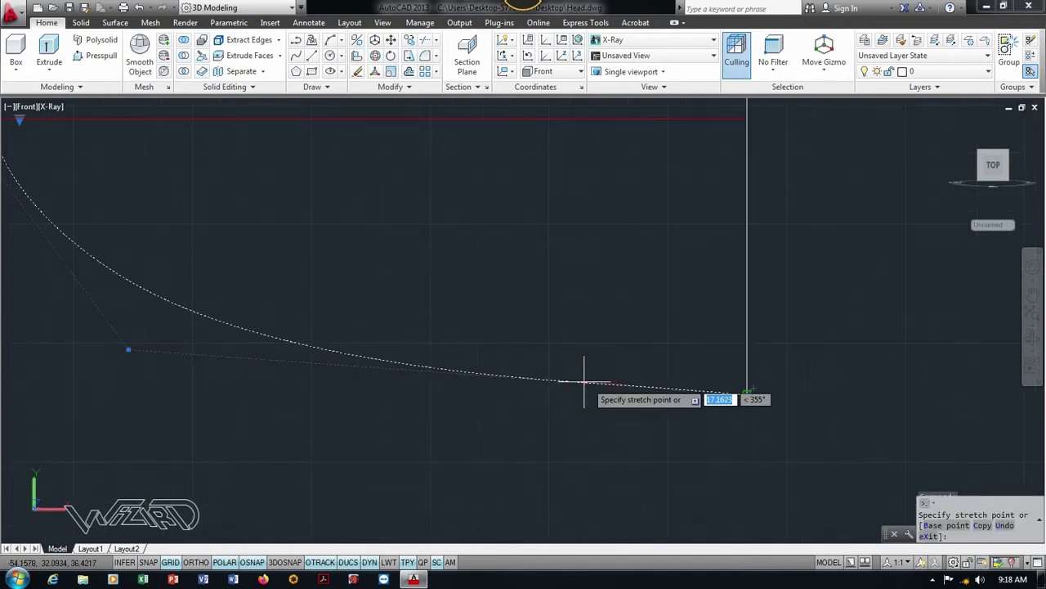
left_click(585, 385)
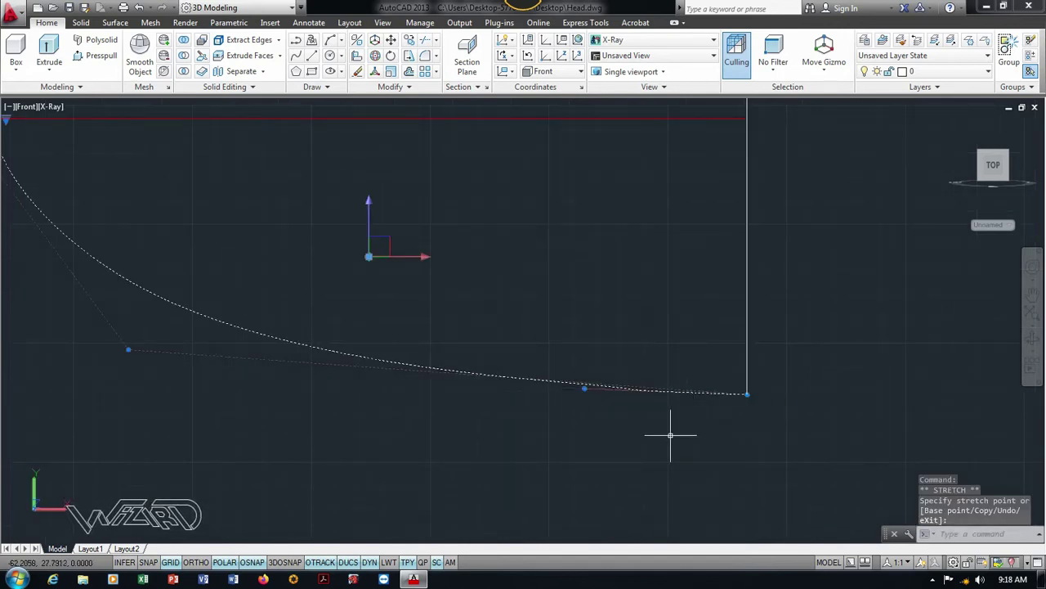
key("Escape")
scroll(670, 433, "down", 2)
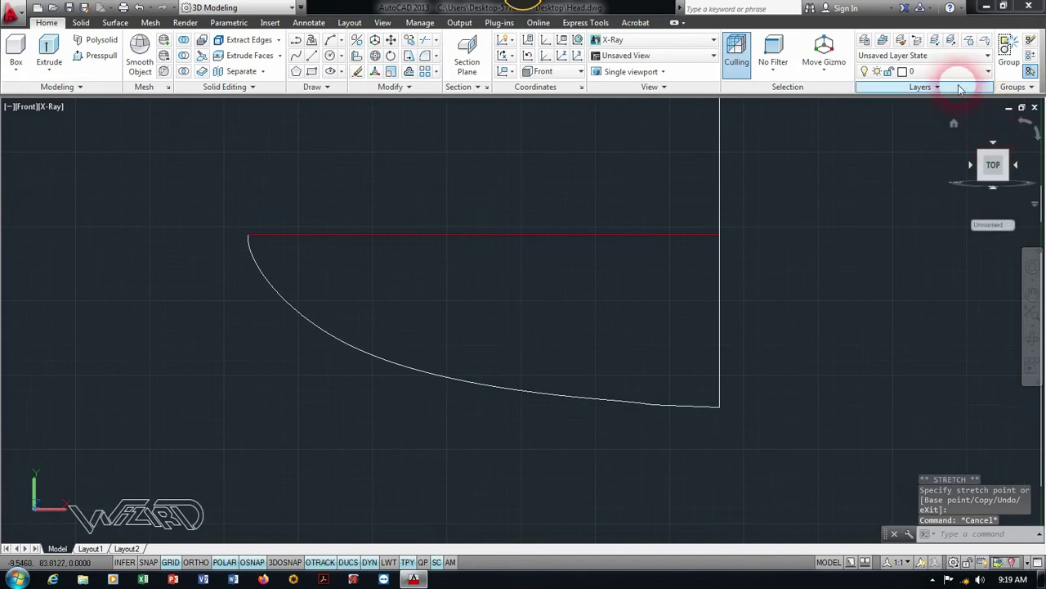
scroll(829, 163, "down", 2)
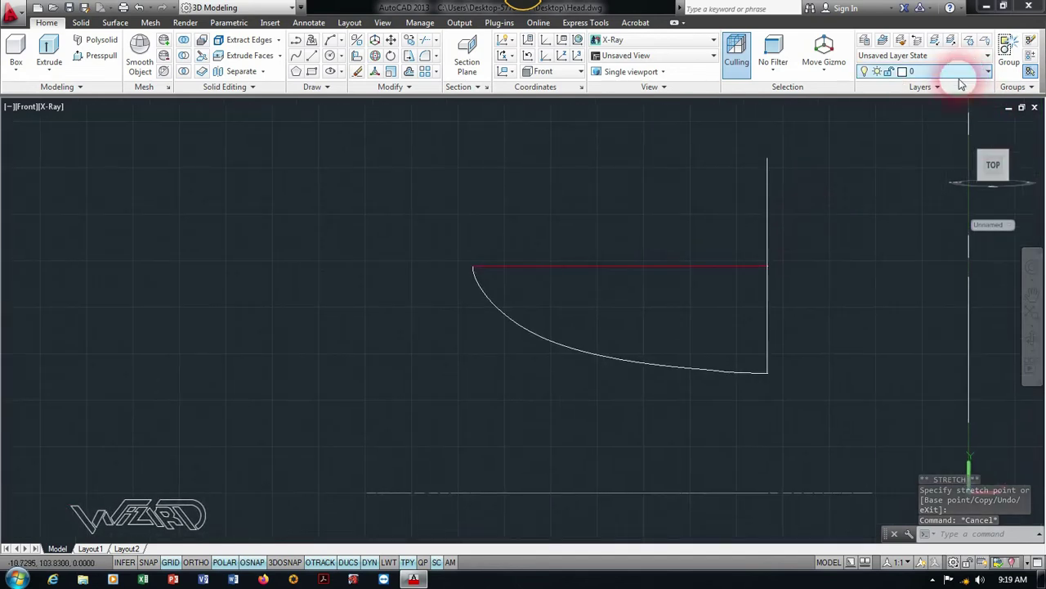
Turn the TEXT layer off.
left_click(940, 71)
left_click(865, 122)
left_click(836, 170)
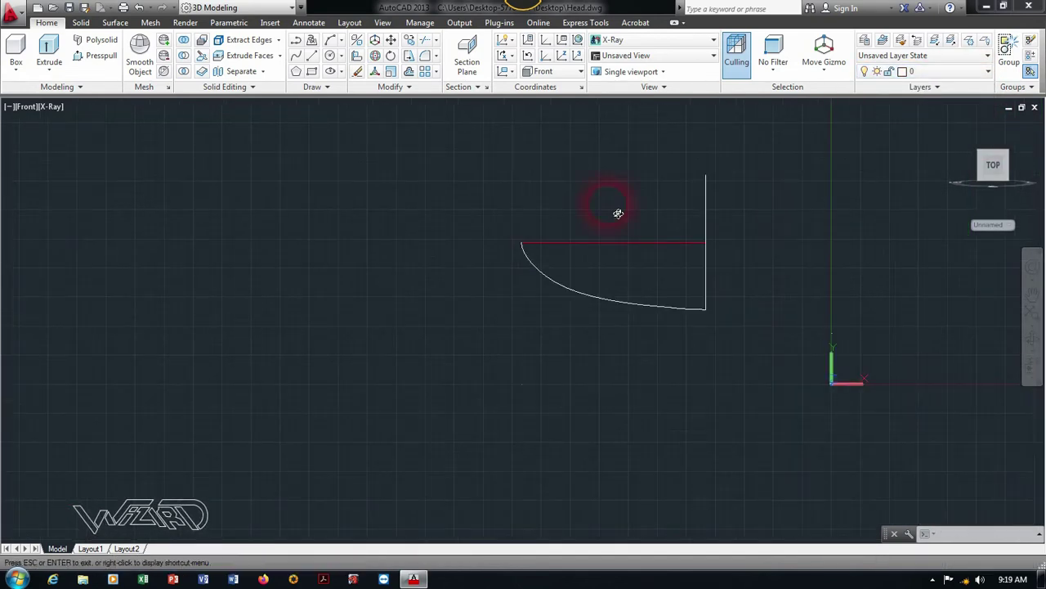
Orbit into a 3D view and set the coordinate system back to World.
middle_click_drag(616, 208, 547, 99, "shift")
left_click(543, 72)
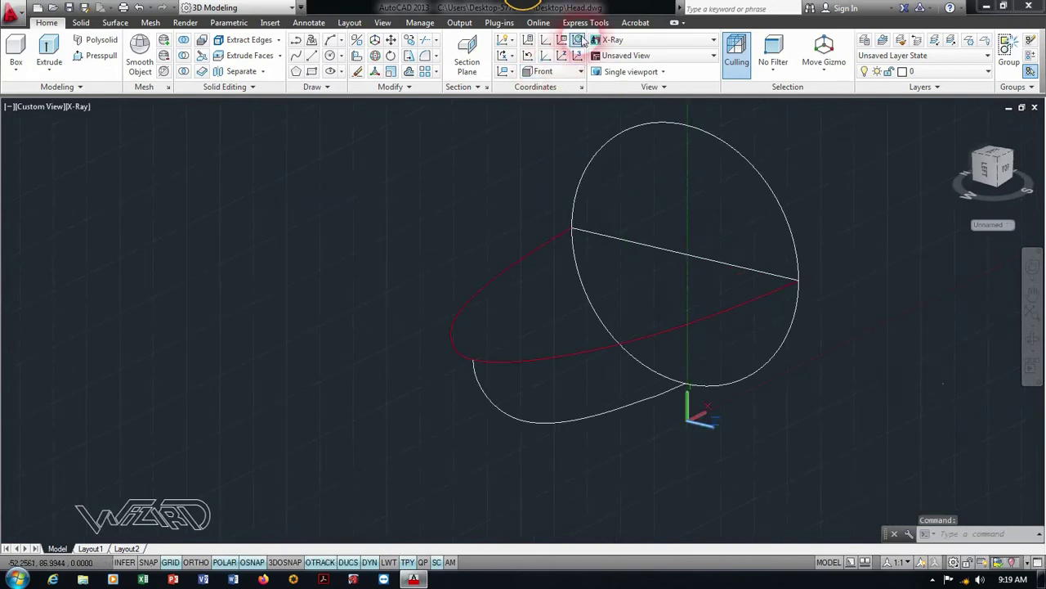
left_click(543, 85)
mouse_move(743, 327)
middle_mouse_down("shift")
mouse_move(639, 318)
mouse_move(643, 296)
middle_mouse_up("shift")
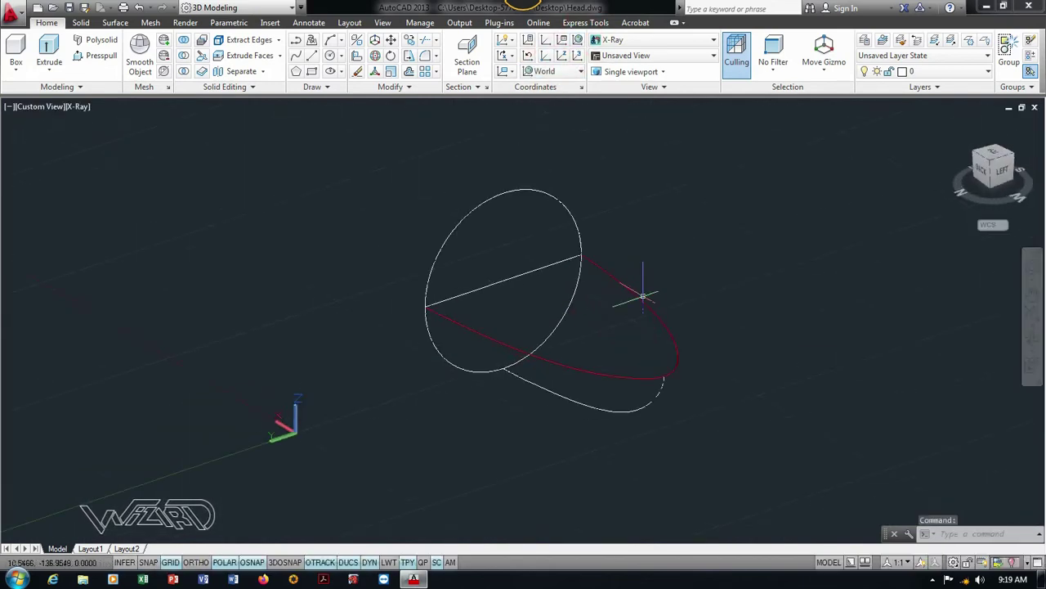
key("Escape")
scroll(696, 362, "up", 3)
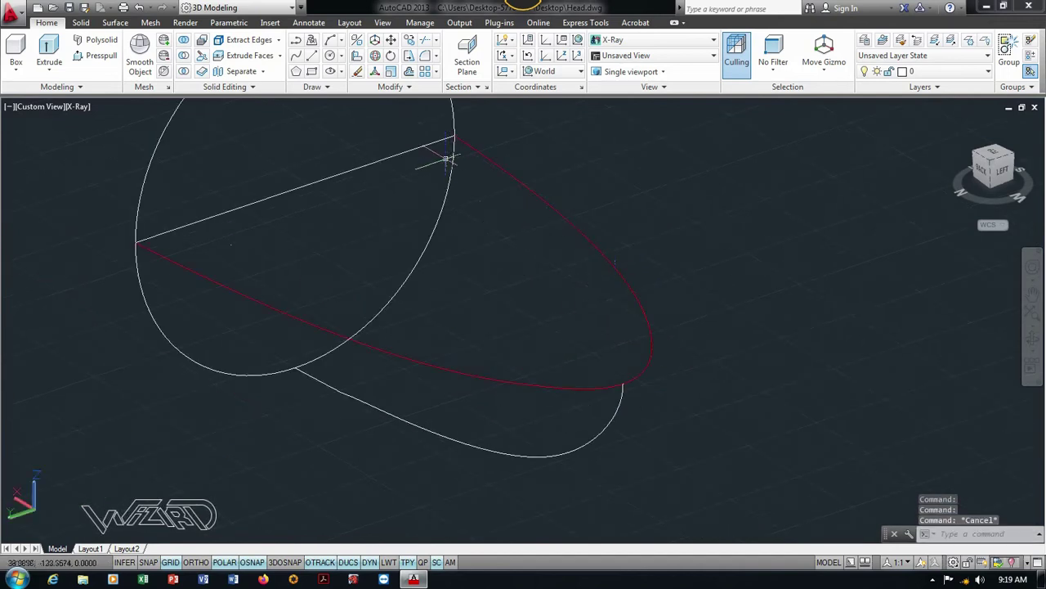
Break the red curve at a single point near its lower tip.
left_click(378, 88)
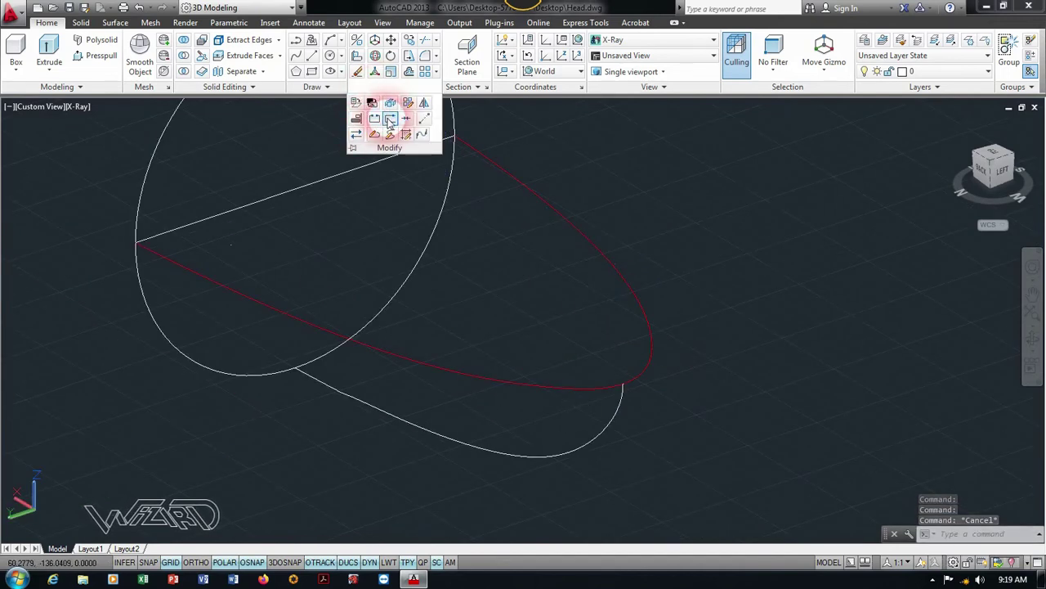
left_click(391, 121)
left_click(651, 345)
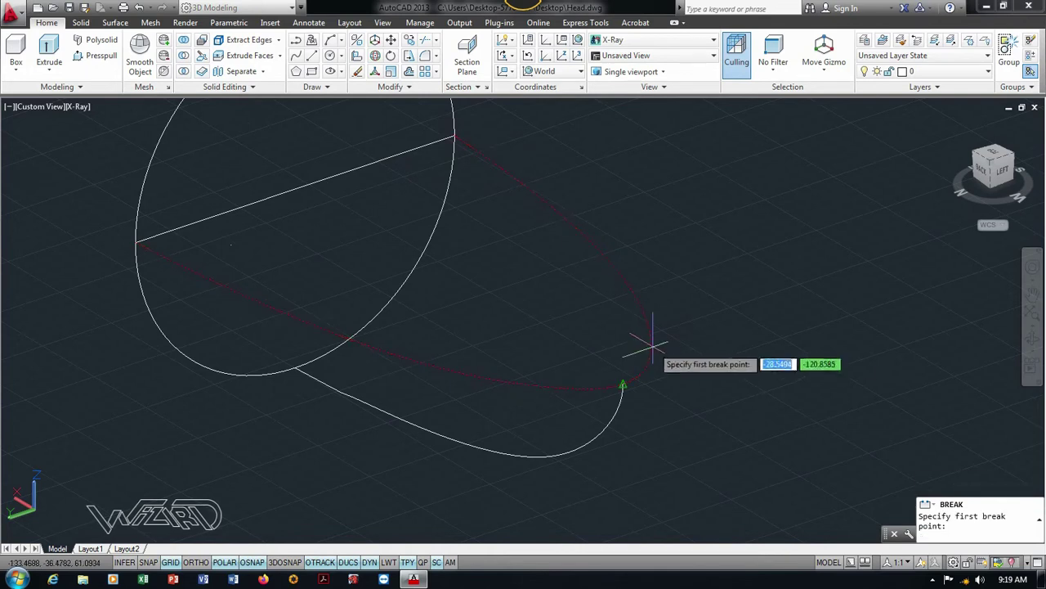
left_click(627, 375)
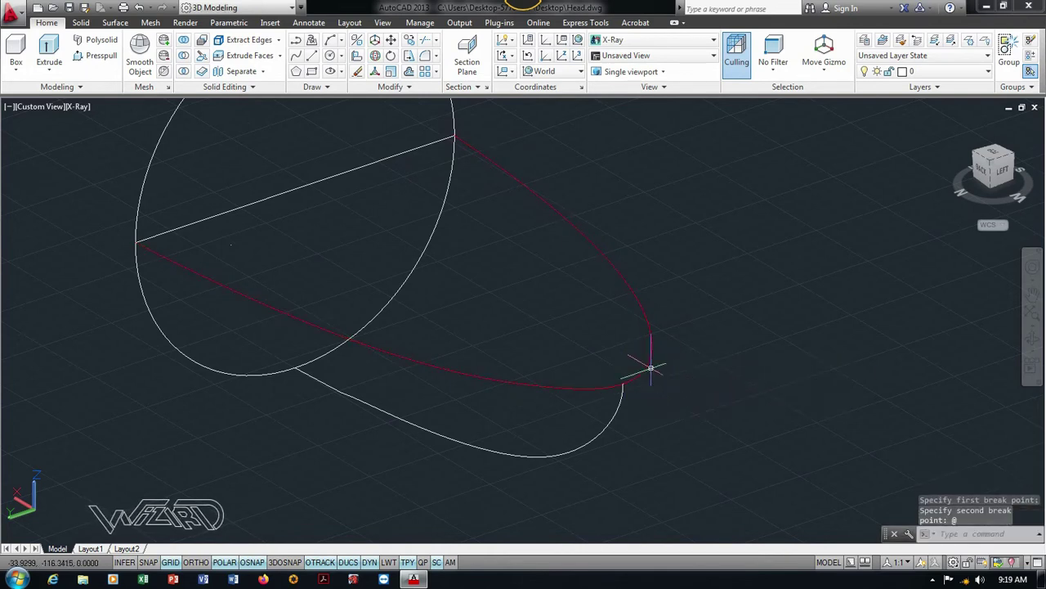
left_click(650, 368)
key("Escape")
middle_click_drag(474, 268, 551, 304)
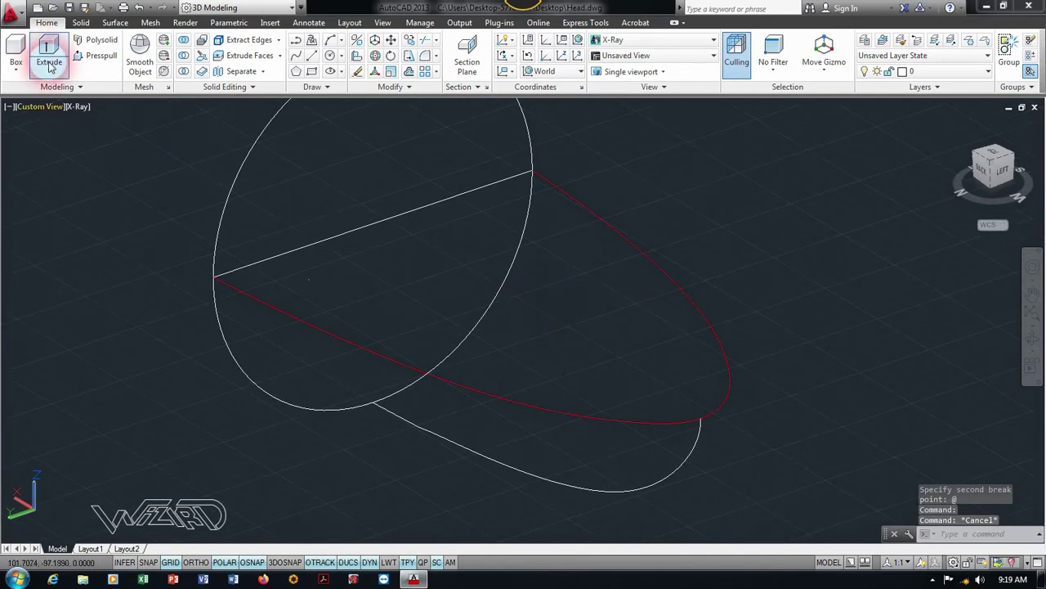
Start a Revolve on the red curve, then abandon it.
left_click(49, 69)
left_click(62, 167)
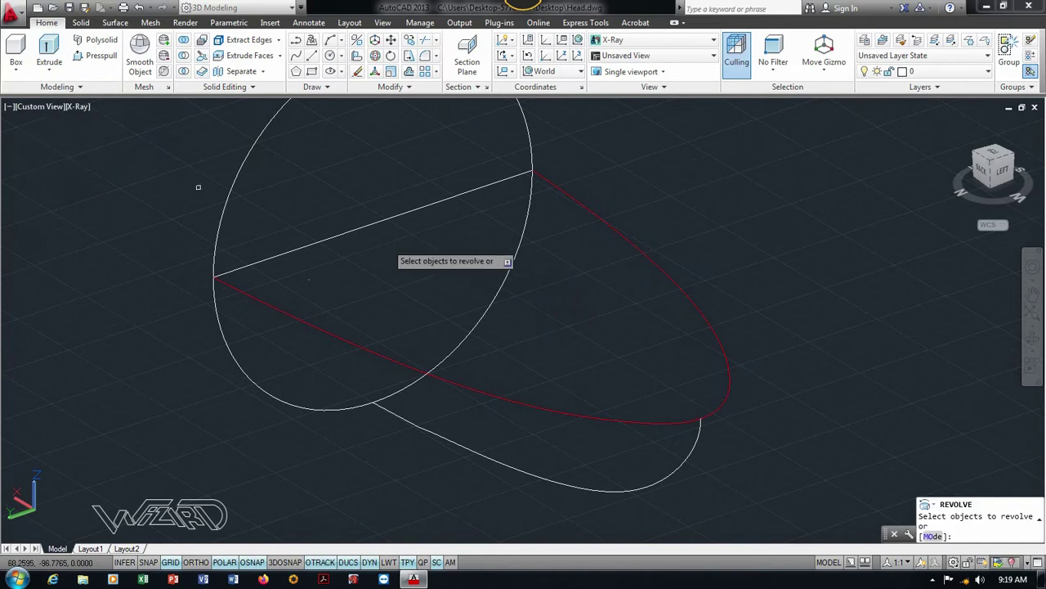
left_click(556, 188)
key("Return")
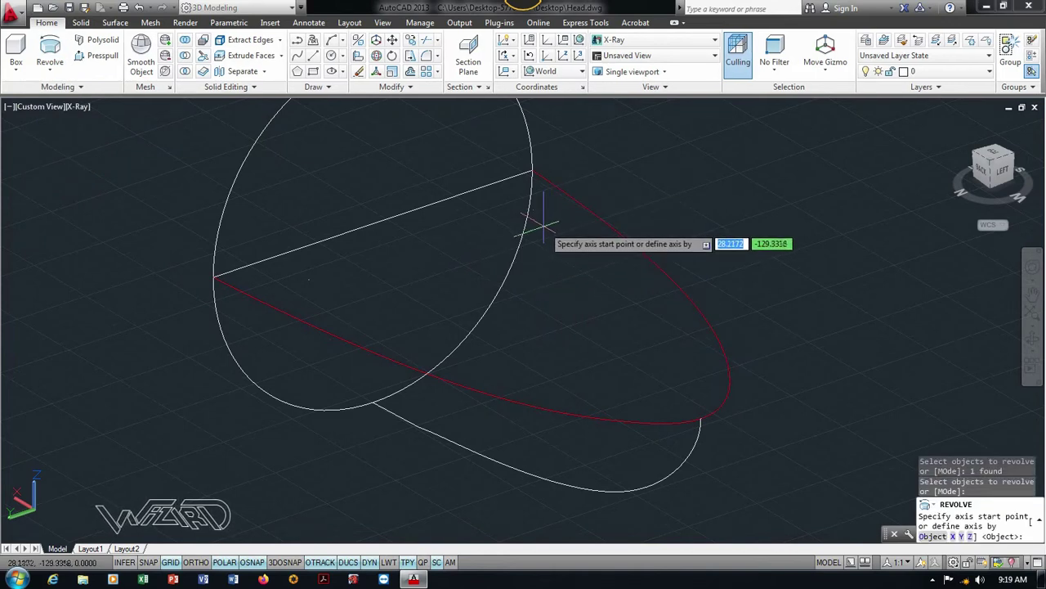
Sweep the red curve profile along the white curve path and select the new surface.
left_click(49, 69)
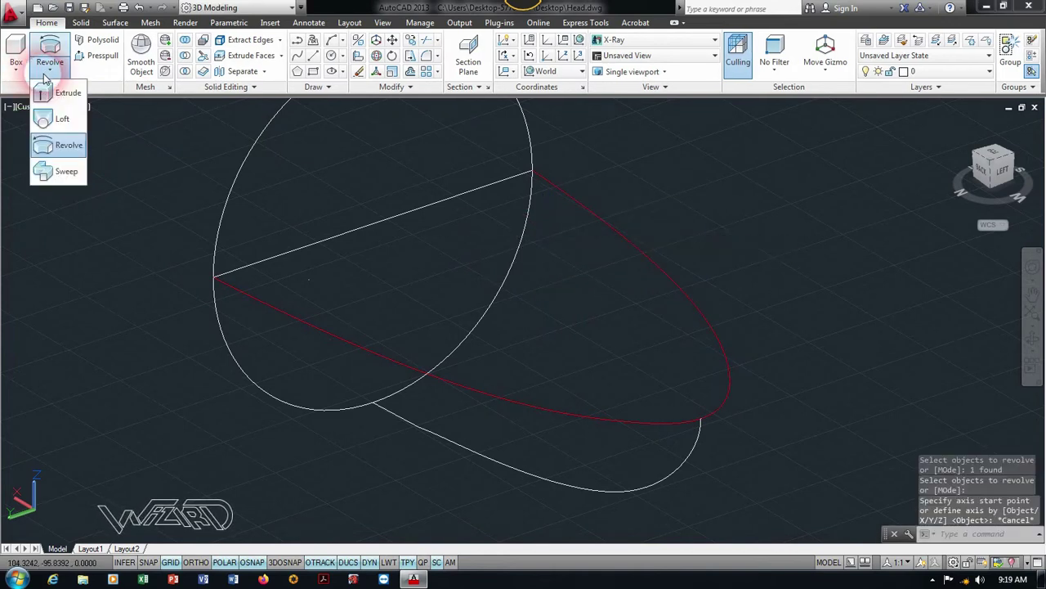
left_click(58, 168)
left_click(611, 213)
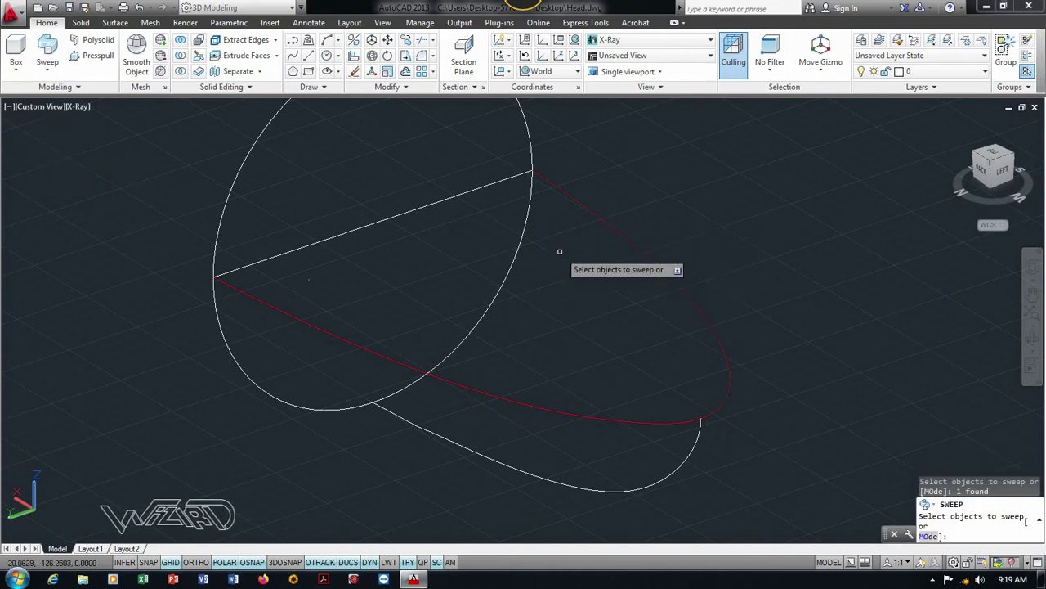
key("Return")
left_click(654, 482)
scroll(559, 300, "down", 2)
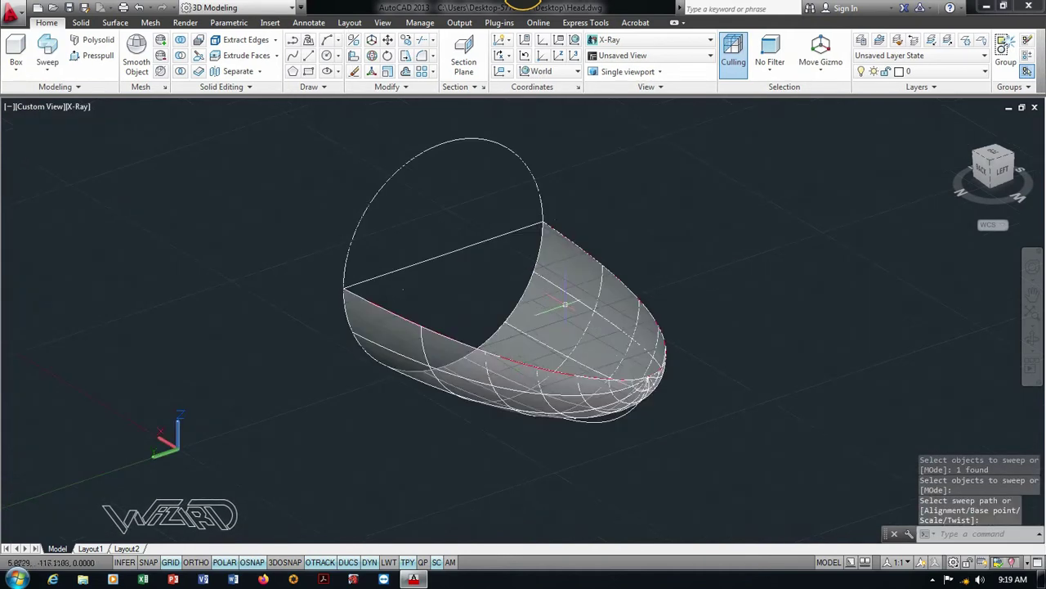
left_click(564, 384)
Set the swept surface's U and V isolines to 20 in Properties.
right_click(160, 255)
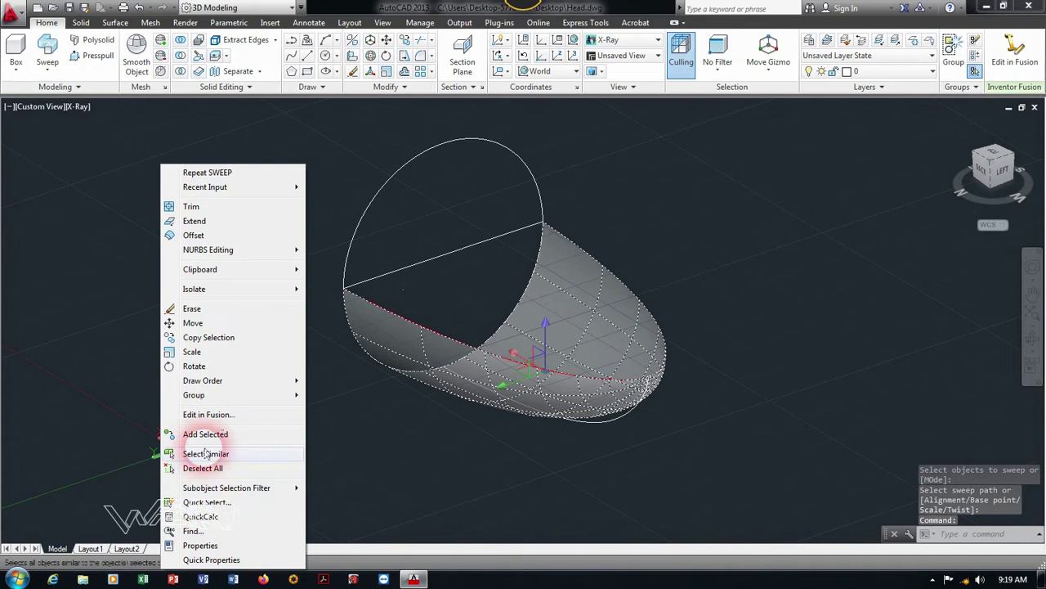
left_click(200, 545)
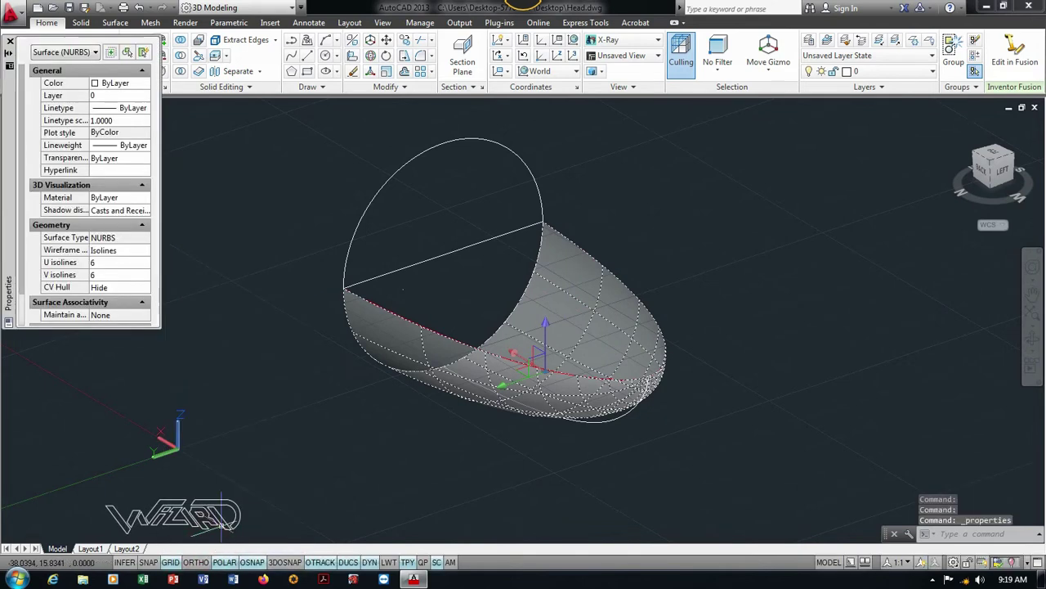
left_click(110, 275)
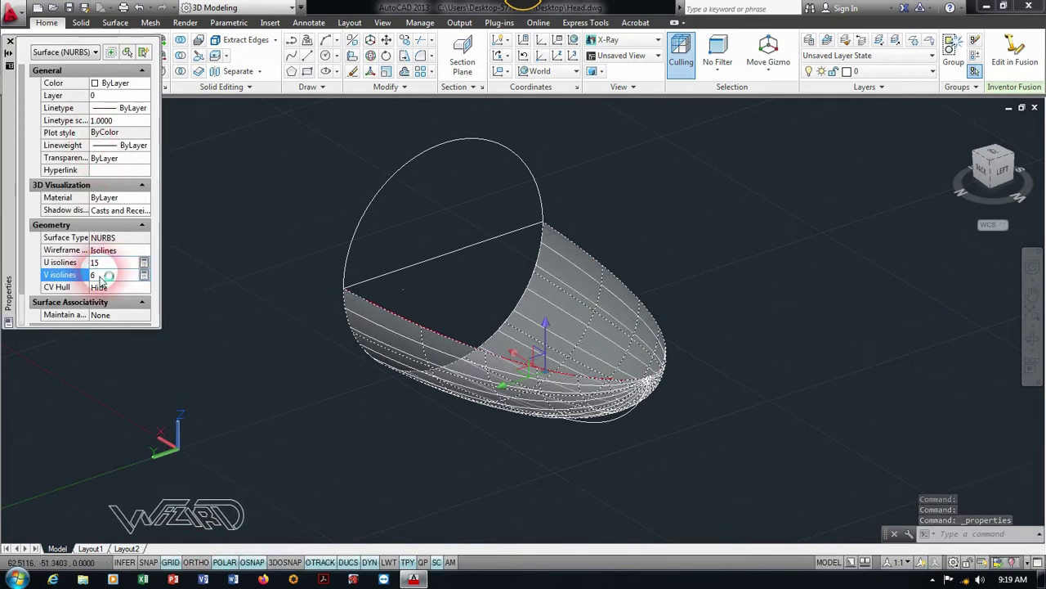
type("15")
key("Return")
left_click(114, 279)
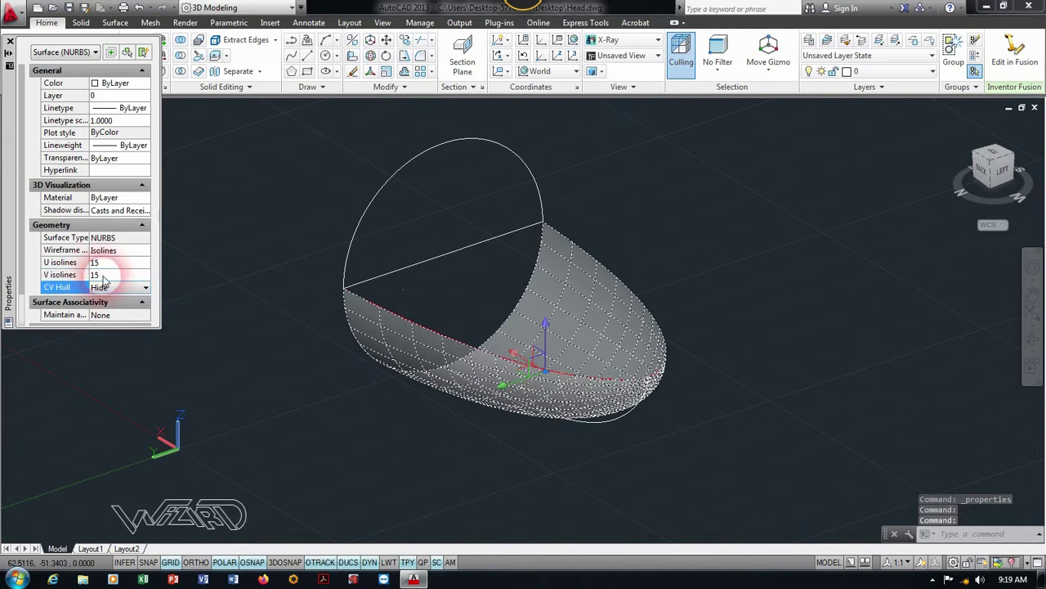
type("0")
key("Return")
type("20")
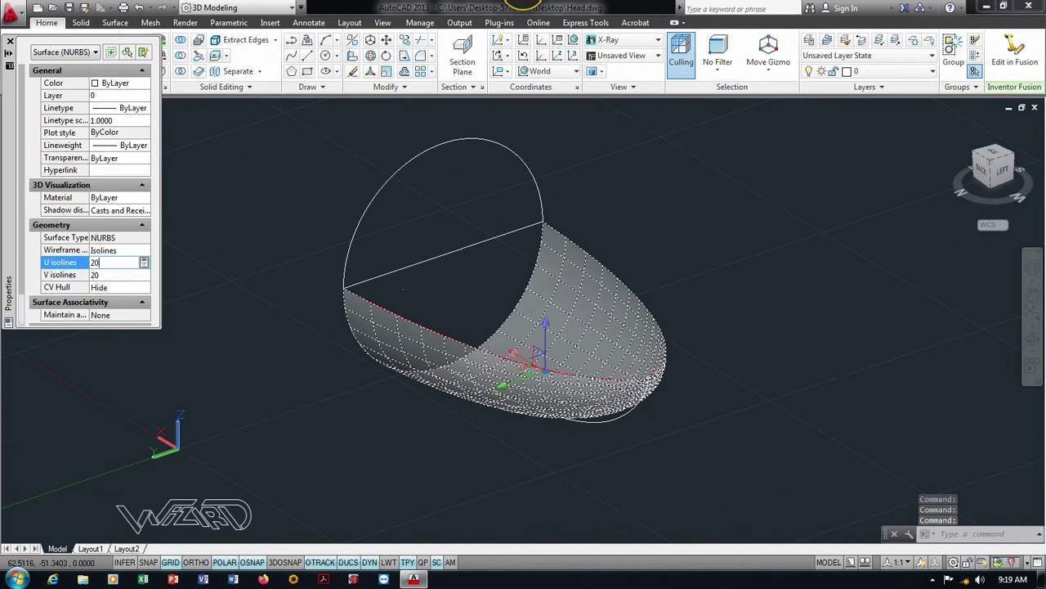
left_click(115, 275)
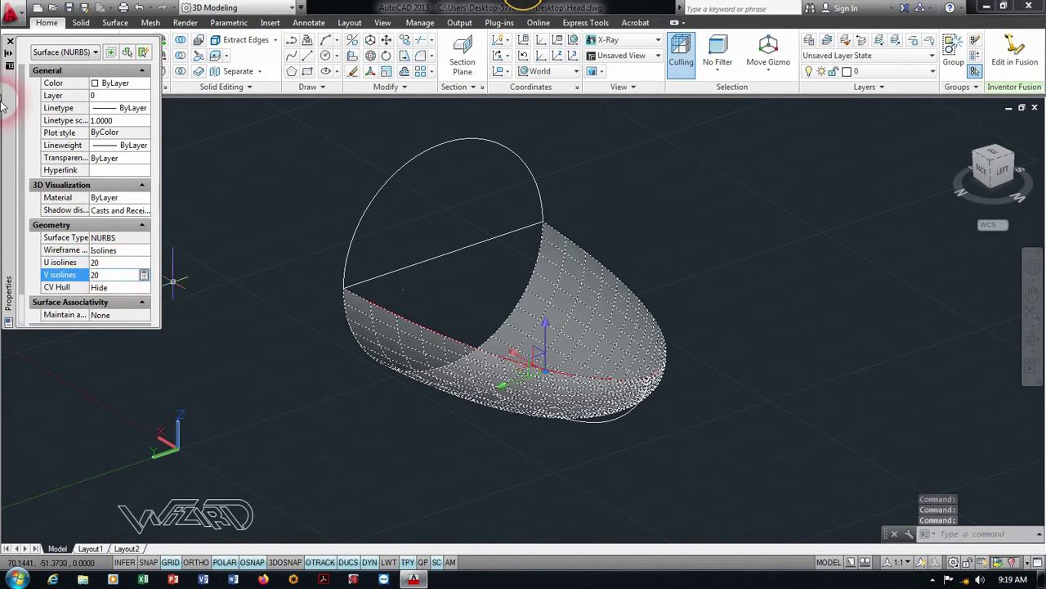
left_click(10, 40)
key("Escape")
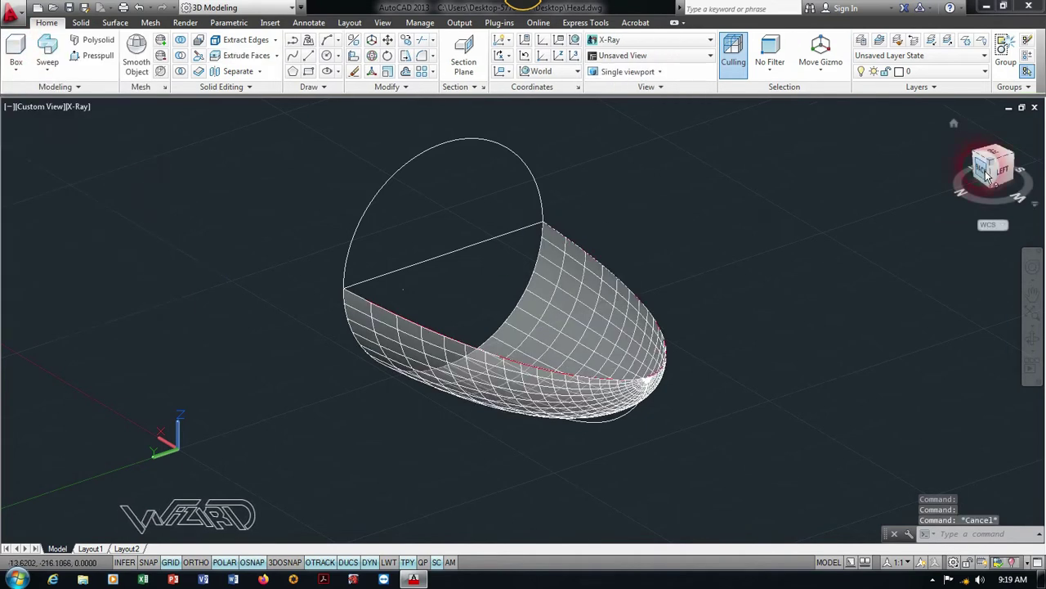
Switch to the Front view and raise the surface isolines to 25.
left_click(32, 106)
left_click(56, 198)
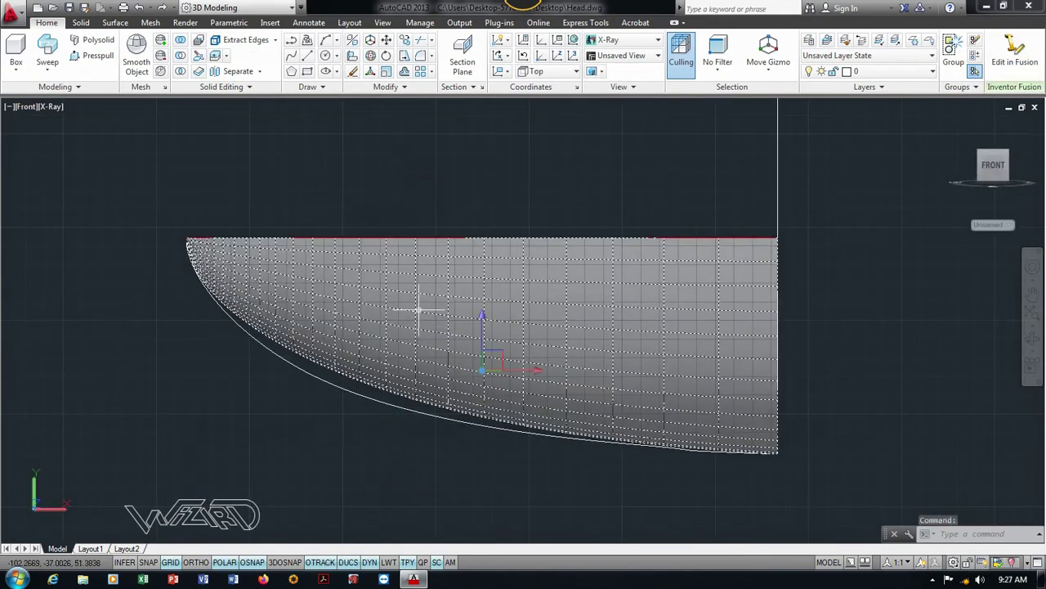
right_click(101, 391)
left_click(133, 545)
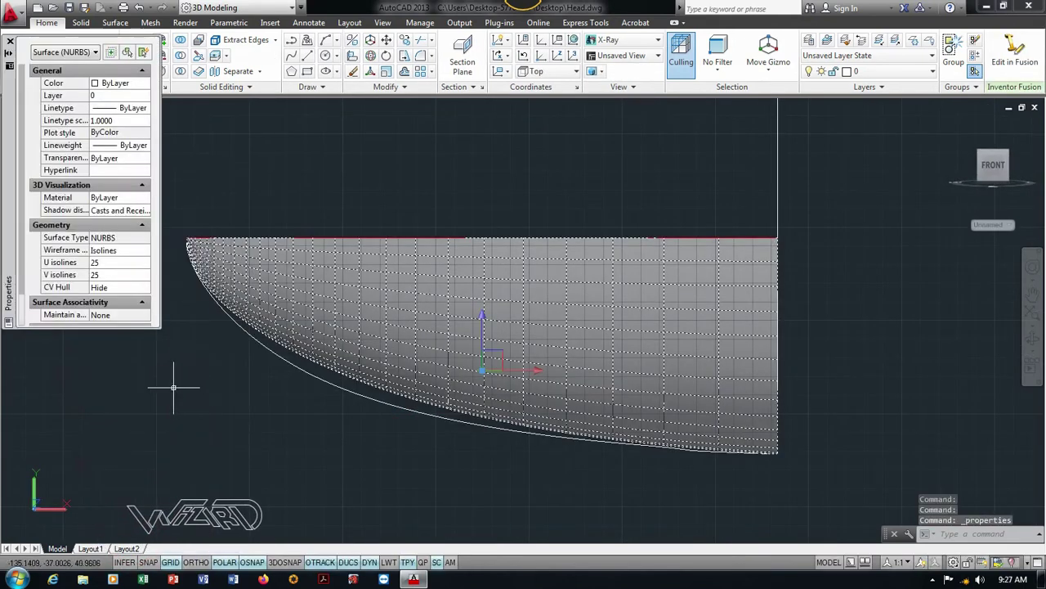
left_click(61, 274)
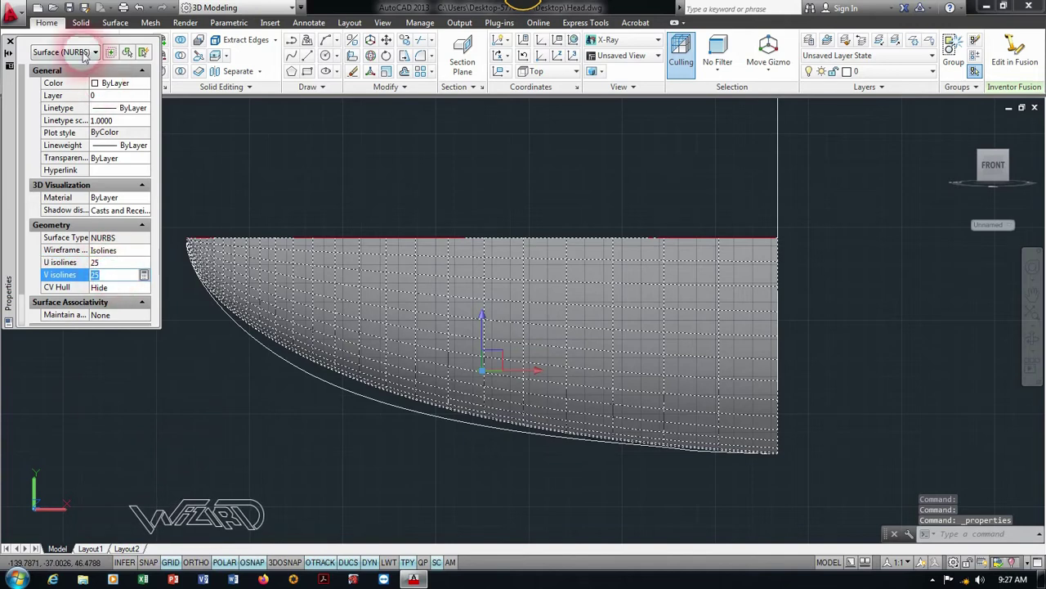
left_click(10, 41)
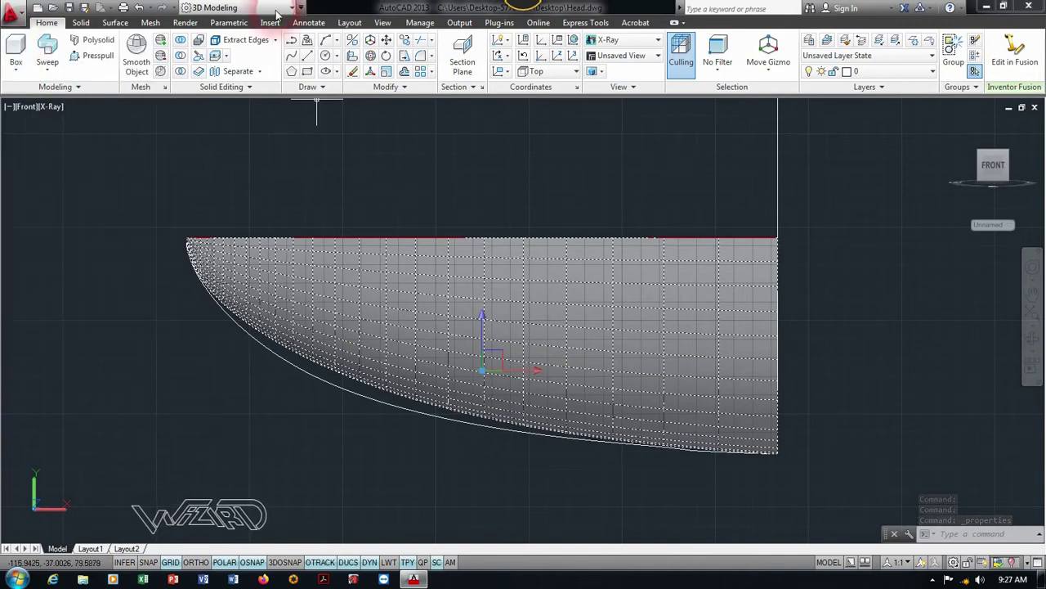
left_click(123, 23)
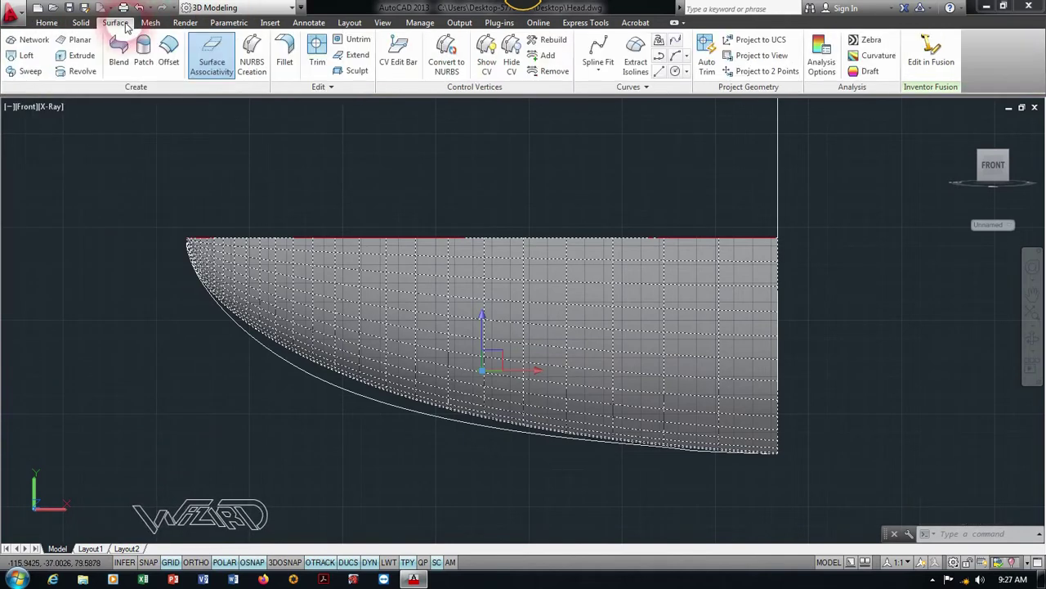
Rebuild the surface via NURBS Editing with 7 CVs and degree 4 in U and V.
right_click(493, 211)
mouse_move(534, 250)
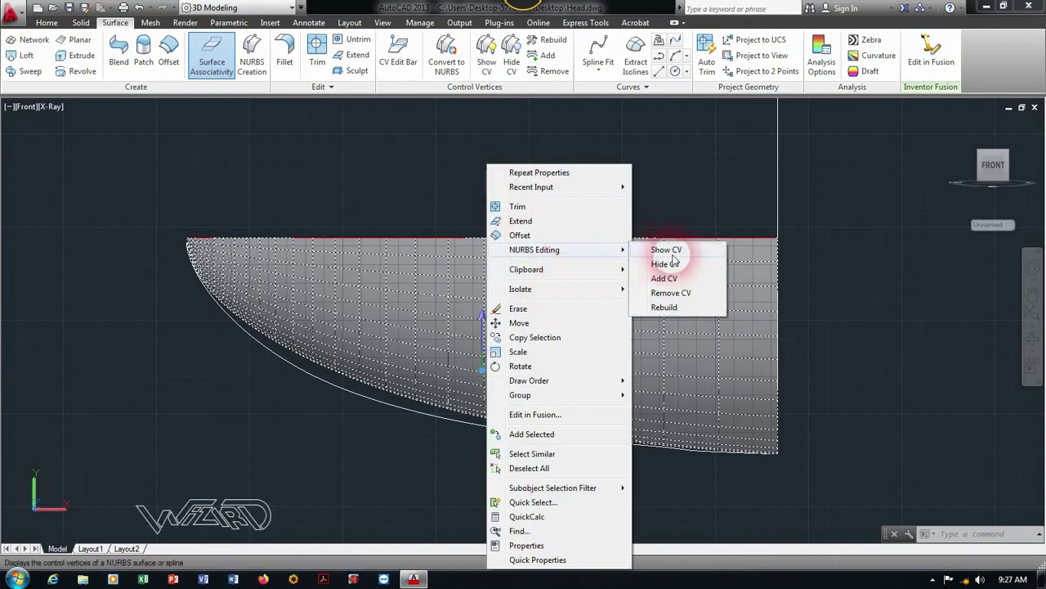
left_click(664, 306)
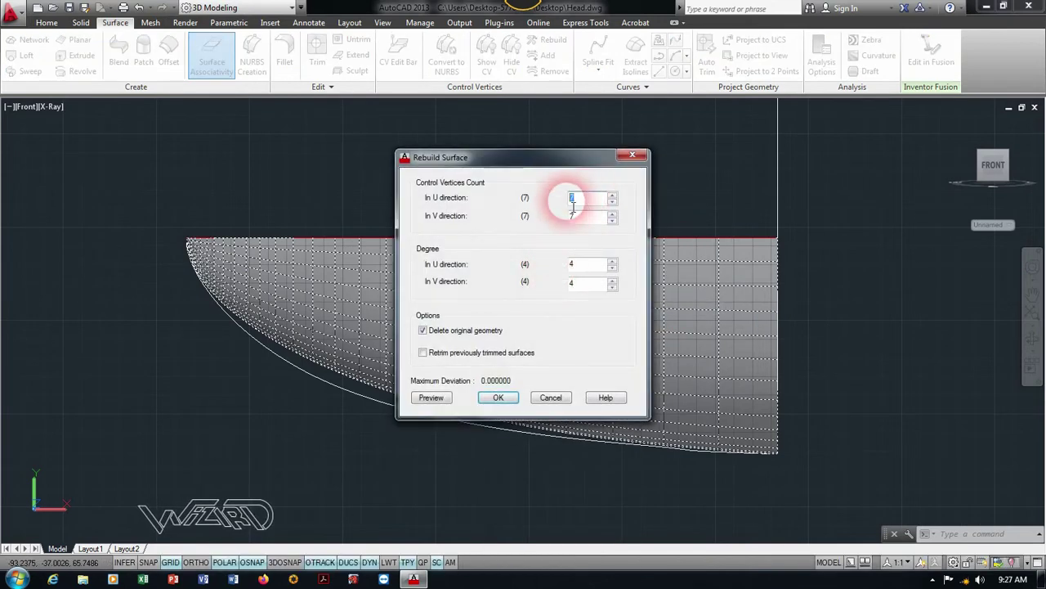
left_click(593, 279)
left_click(496, 400)
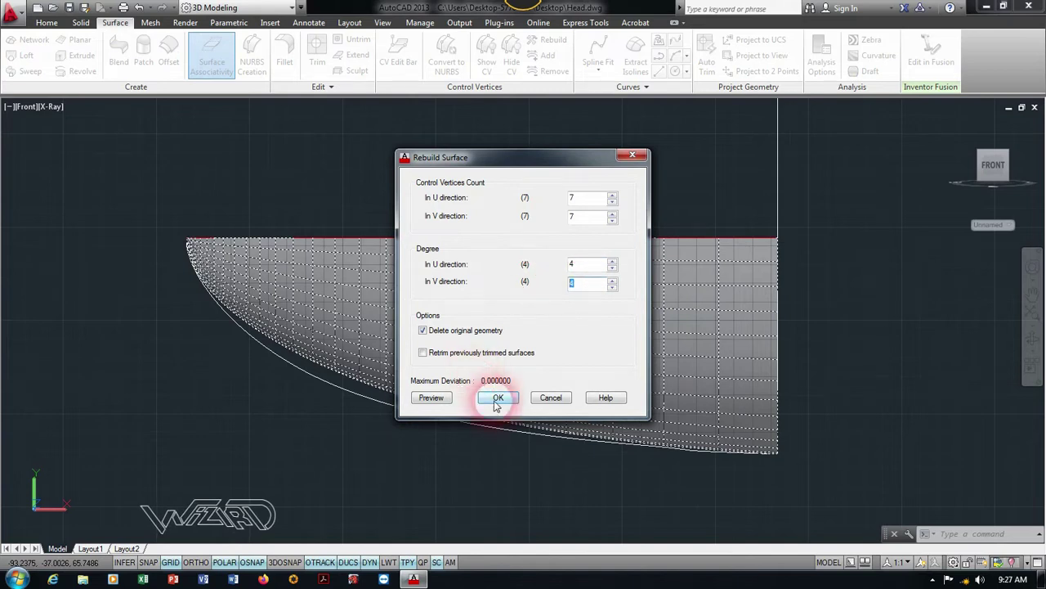
left_click(509, 351)
Show the surface's control vertices, drag one lower, then cancel the stretch.
left_click(487, 63)
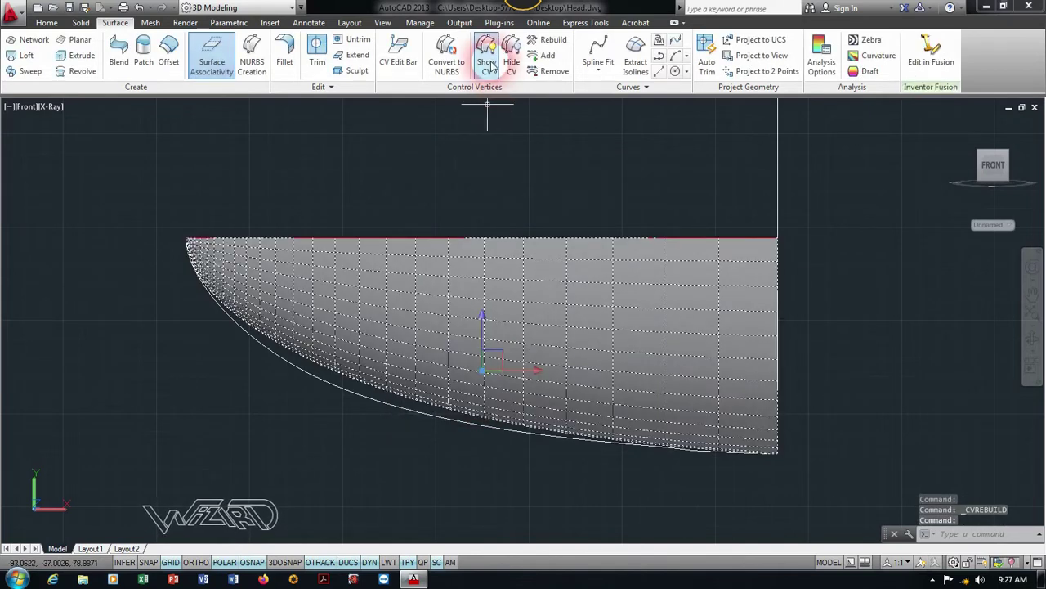
scroll(508, 397, "up", 2)
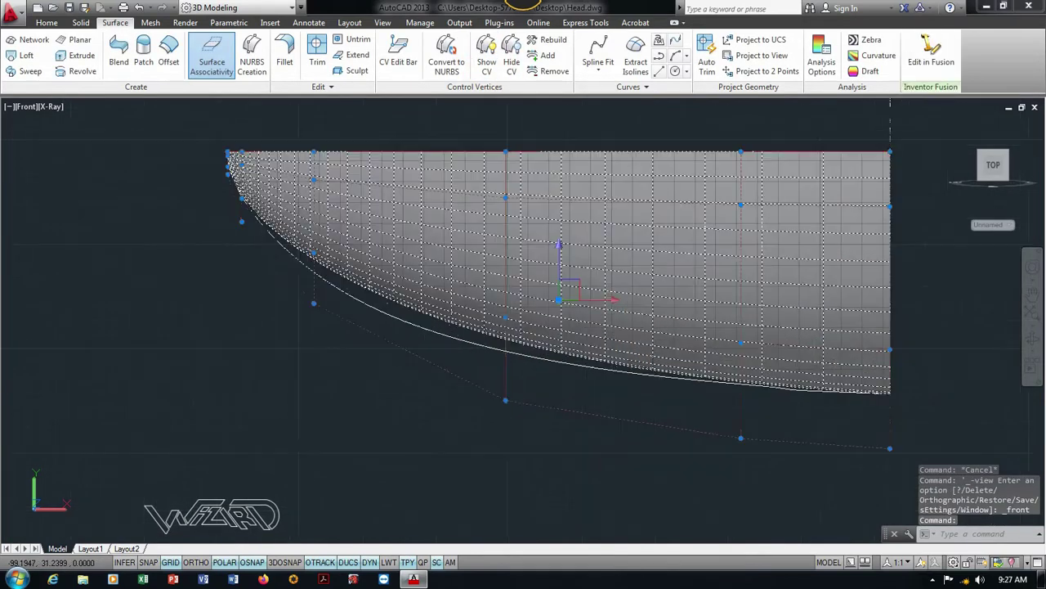
left_click(505, 400)
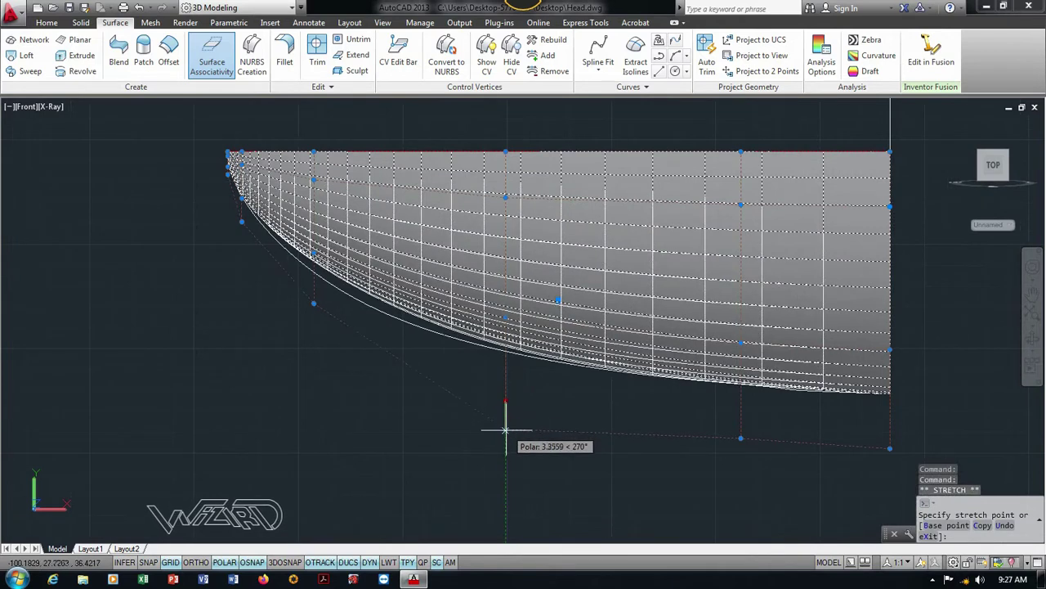
left_click(505, 437)
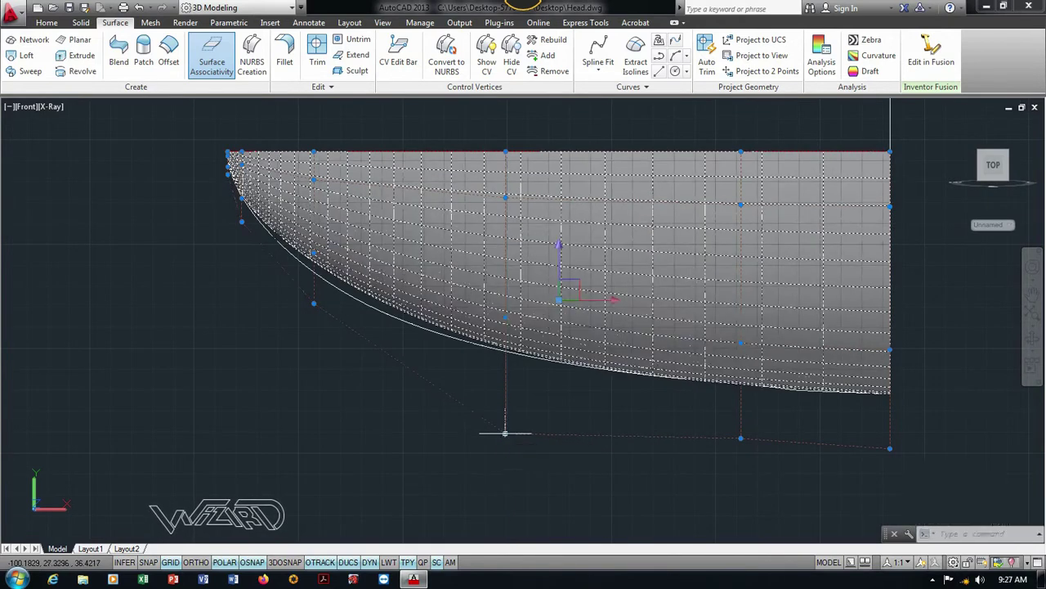
left_click(313, 304)
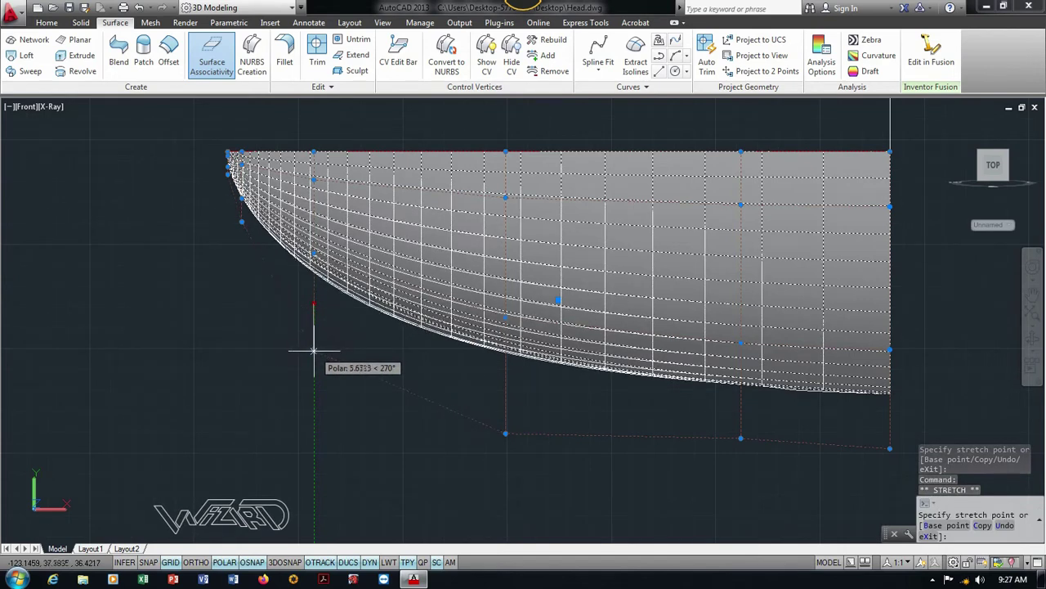
key("Escape")
scroll(279, 408, "down", 2)
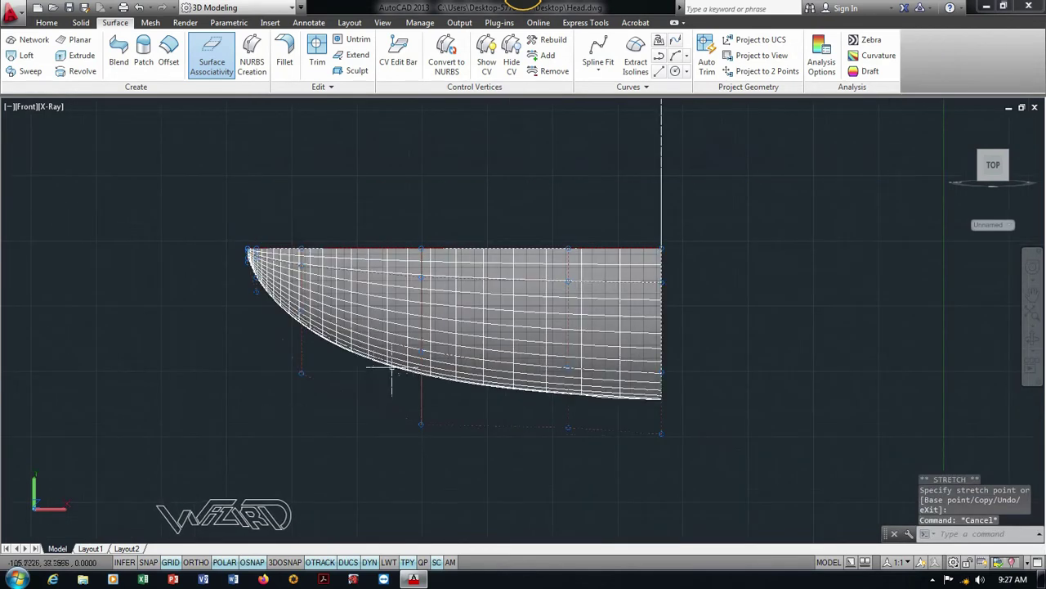
scroll(391, 372, "up", 2)
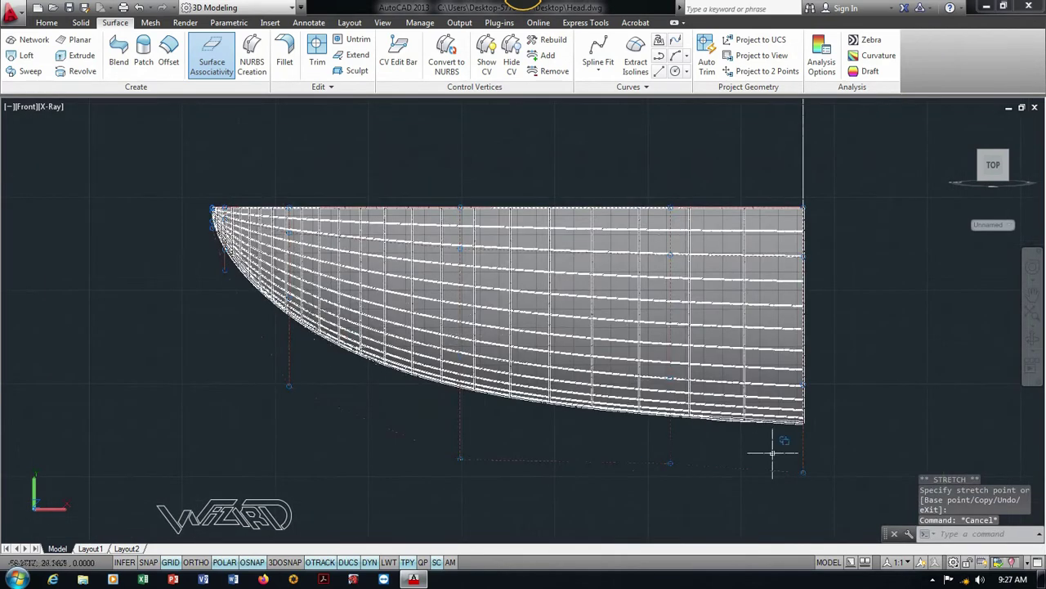
Switch to the Back view, hide the control vertices, and orbit into 3D.
left_click(26, 109)
left_click(63, 215)
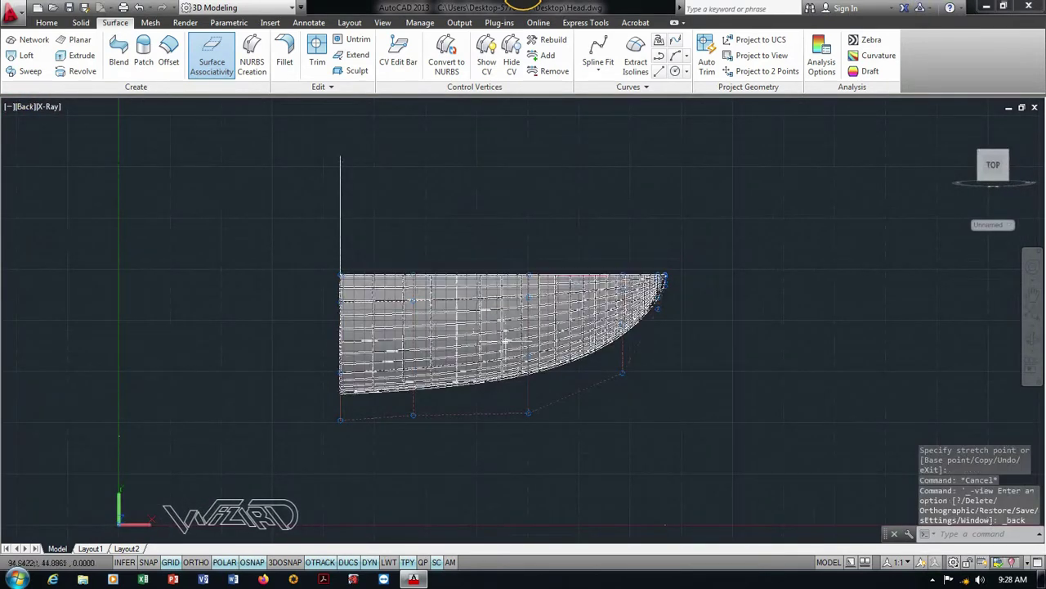
left_click(512, 62)
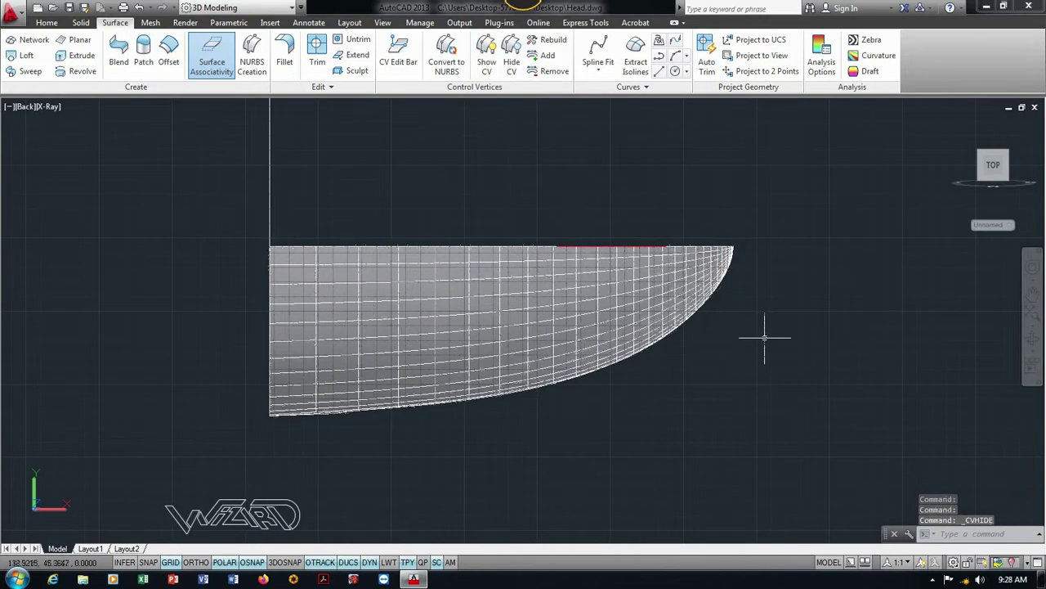
middle_click_drag(764, 337, 532, 385, "shift")
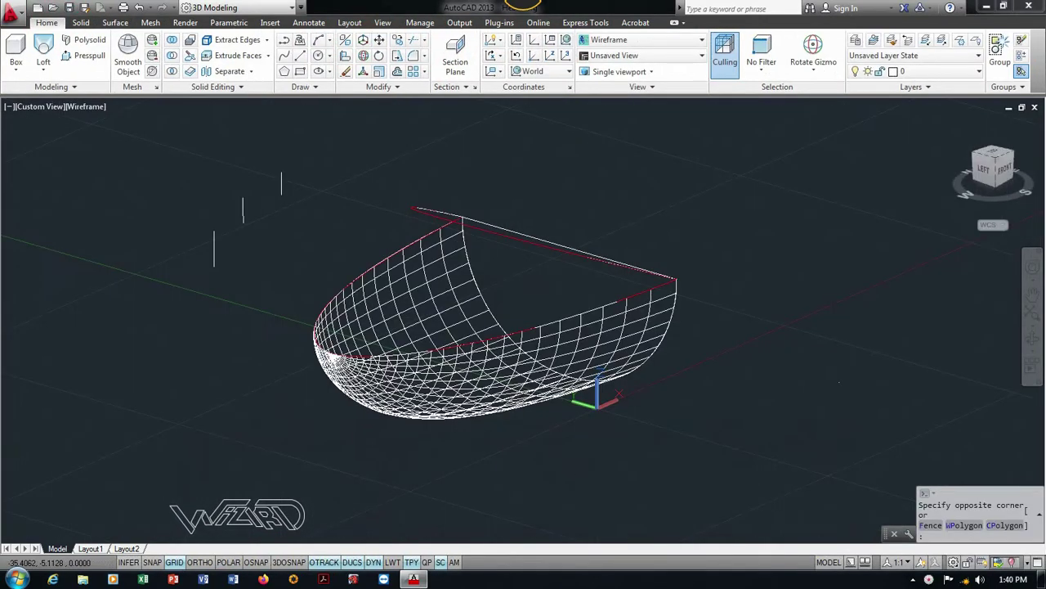
Copy the top edge spline in place from its endpoint with @0,0 displacement.
left_click(583, 270)
left_click(397, 39)
scroll(629, 290, "up", 3)
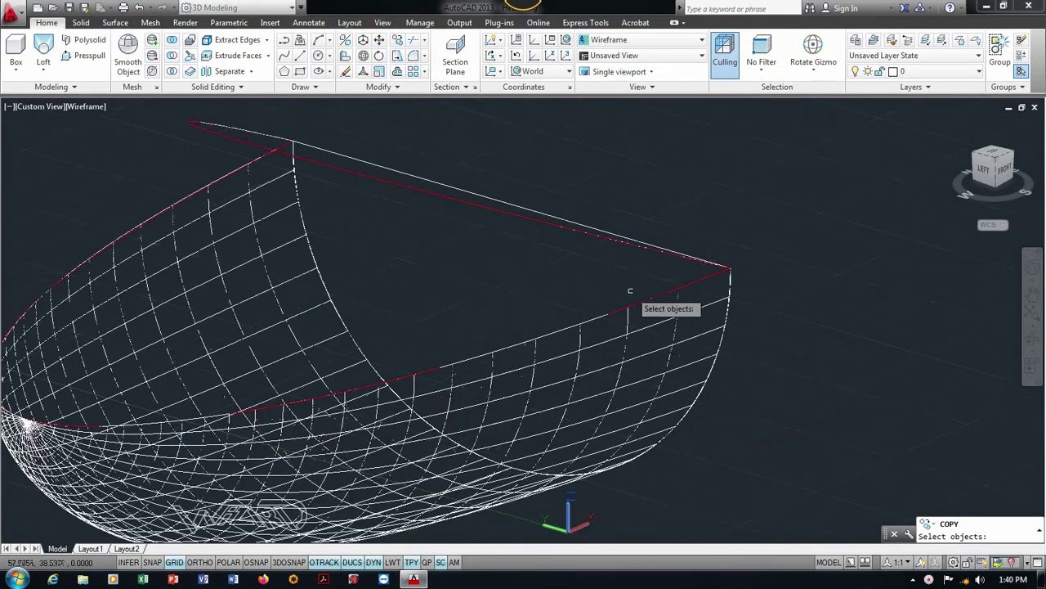
left_click(652, 299)
left_click(687, 360)
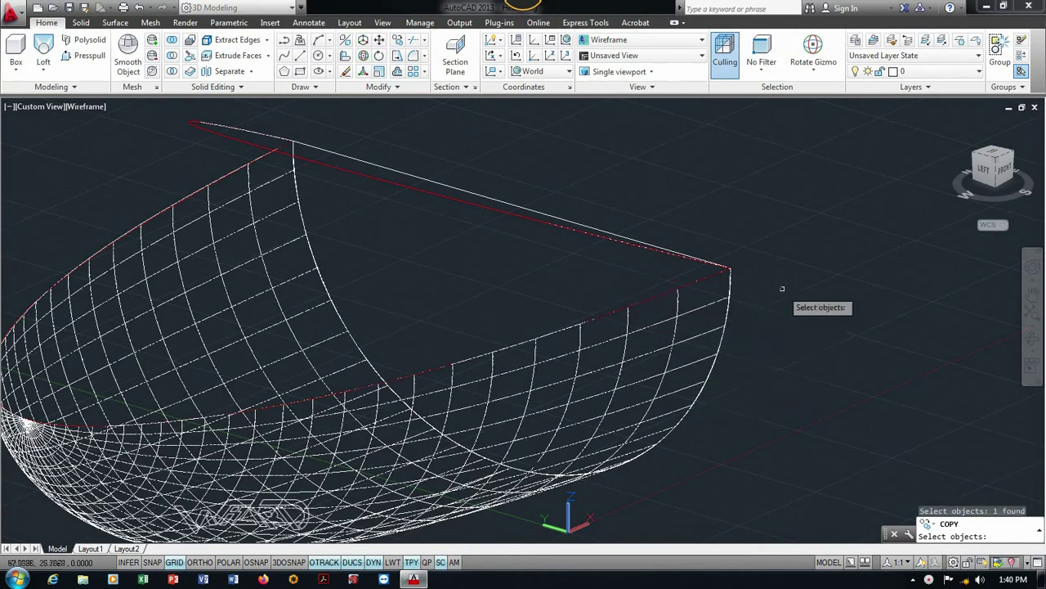
key("Return")
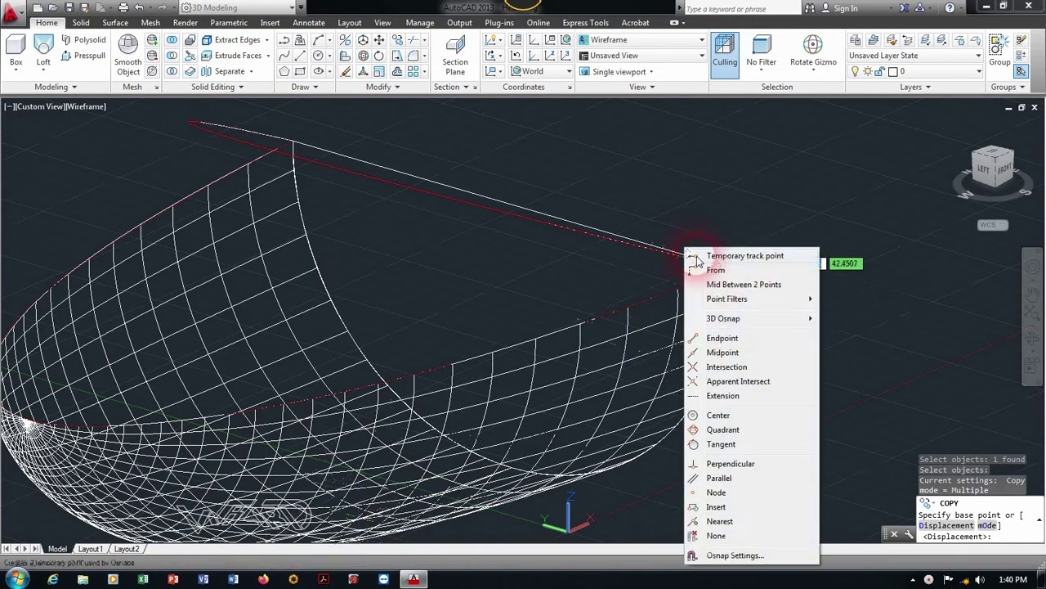
right_click(686, 250, "shift")
left_click(722, 338)
left_click(736, 267)
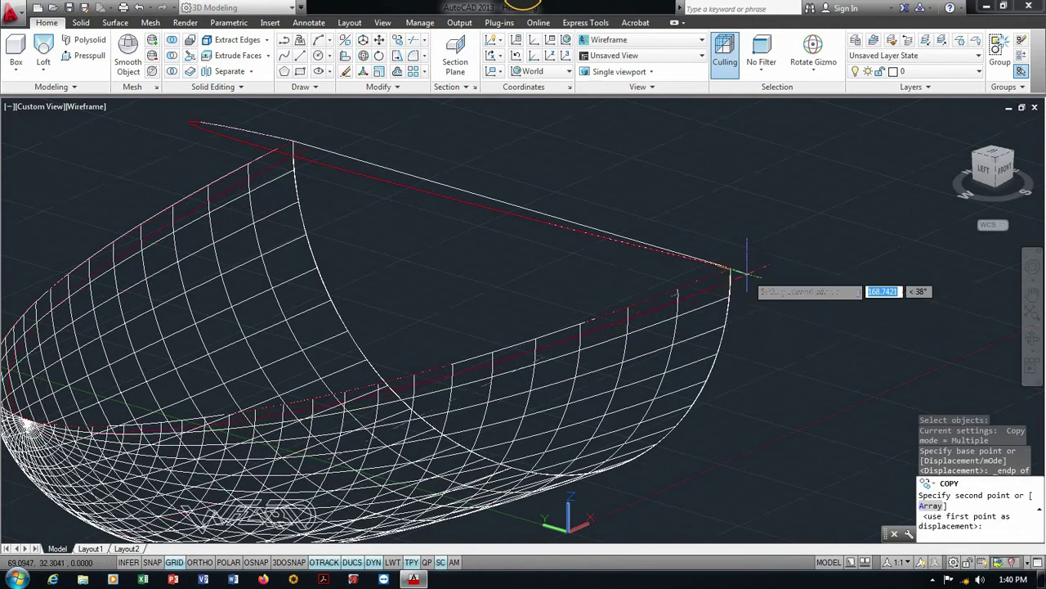
type("@0,0")
key("Return")
End the COPY command from the right-click menu.
right_click(790, 296)
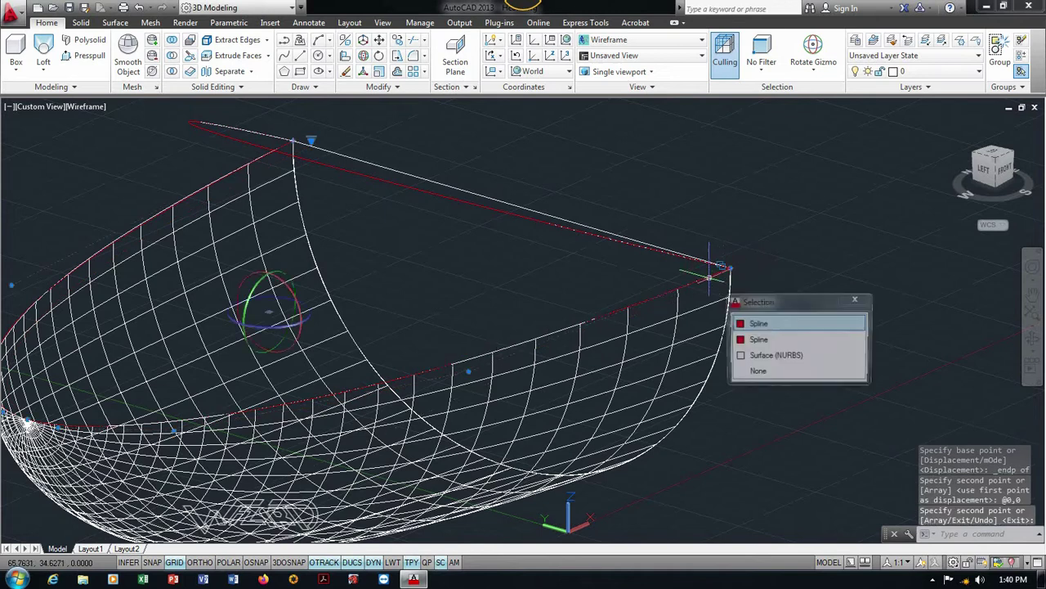
left_click(822, 327)
scroll(818, 327, "down", 2)
scroll(579, 303, "up", 2)
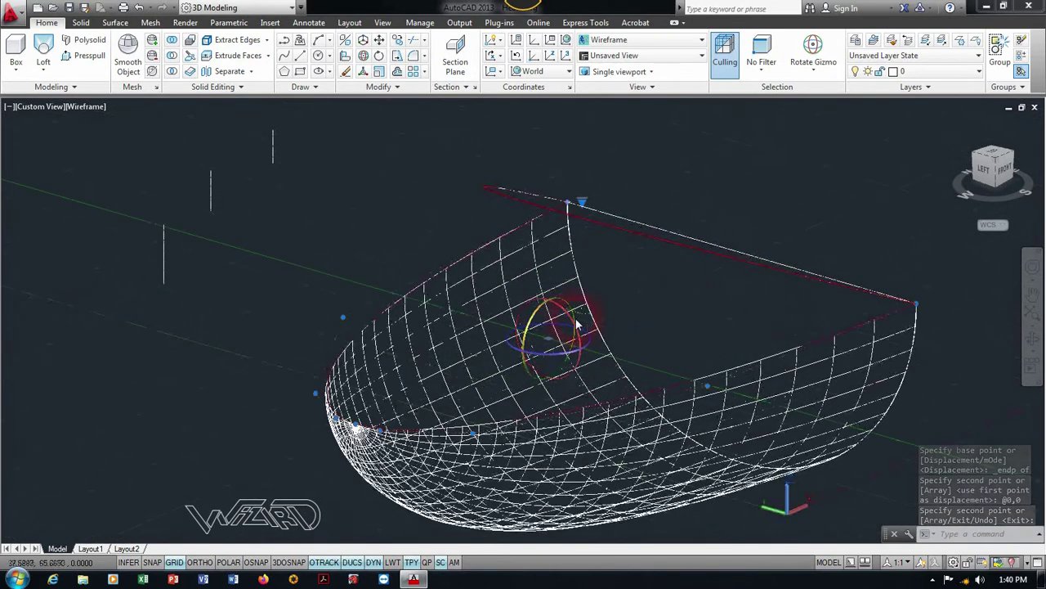
Set the gizmo to Scale, relocate it to the spline's endpoint, then show the Front view.
right_click(575, 321)
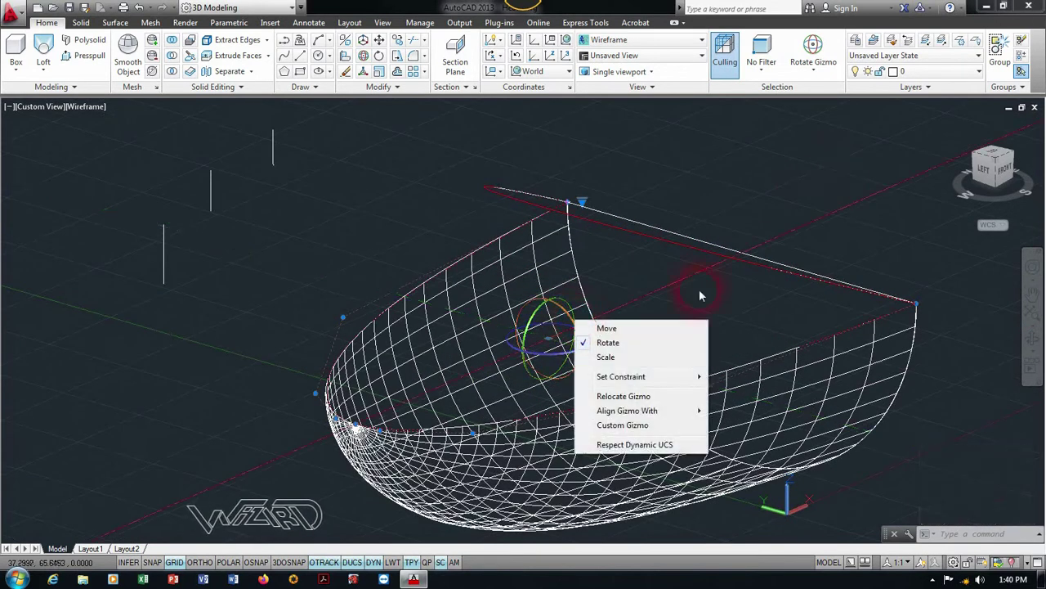
left_click(606, 356)
right_click(582, 324)
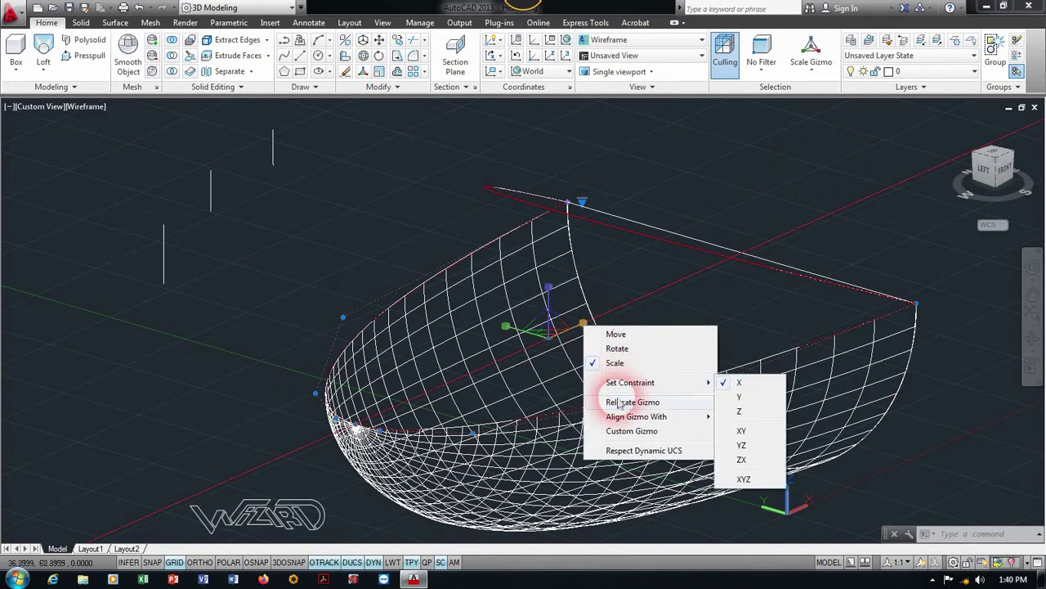
left_click(621, 407)
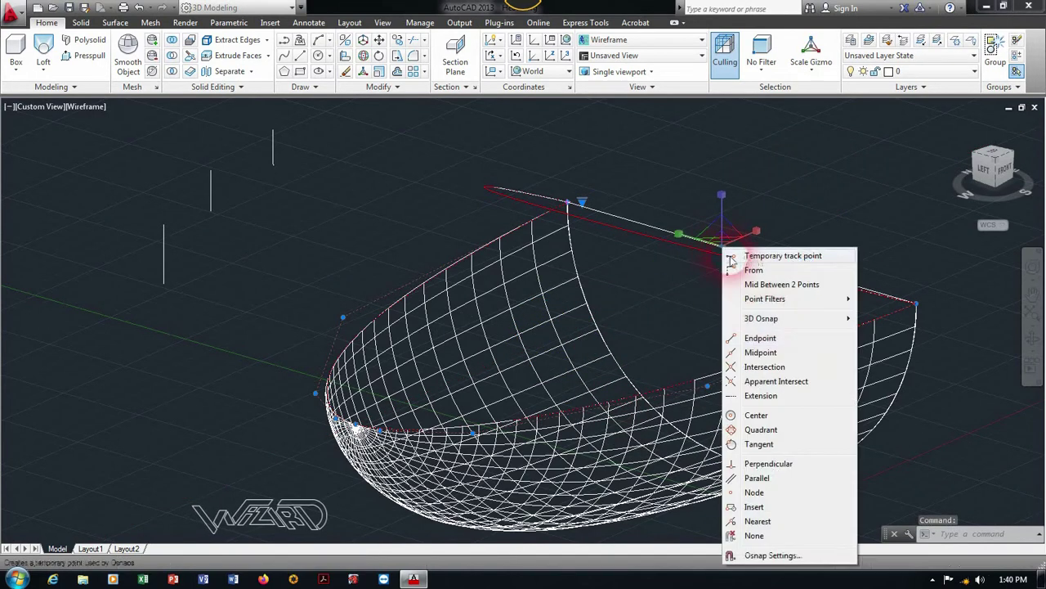
right_click(721, 243, "shift")
left_click(759, 339)
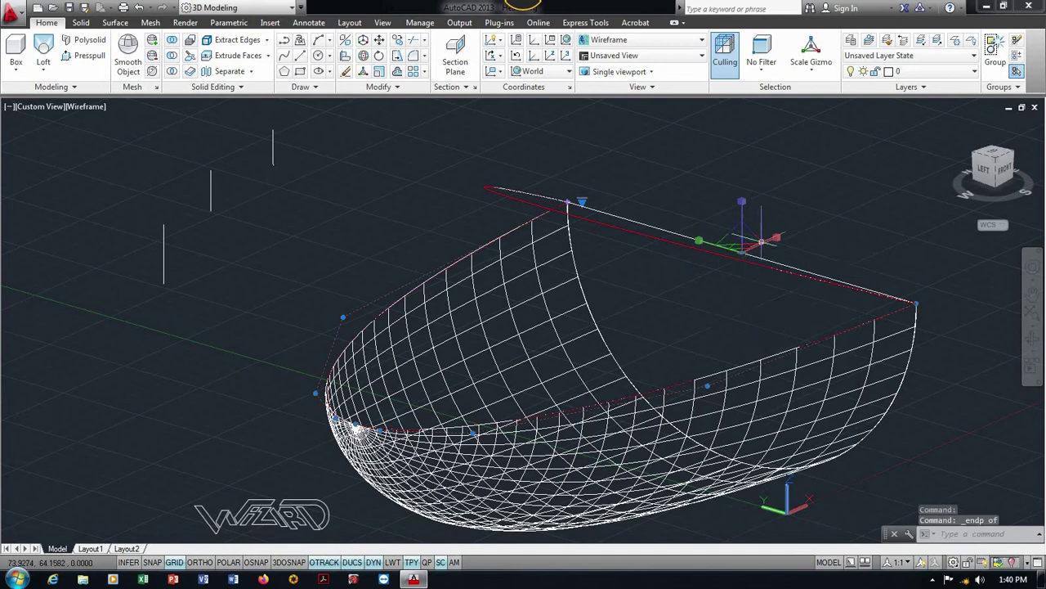
left_click(778, 240)
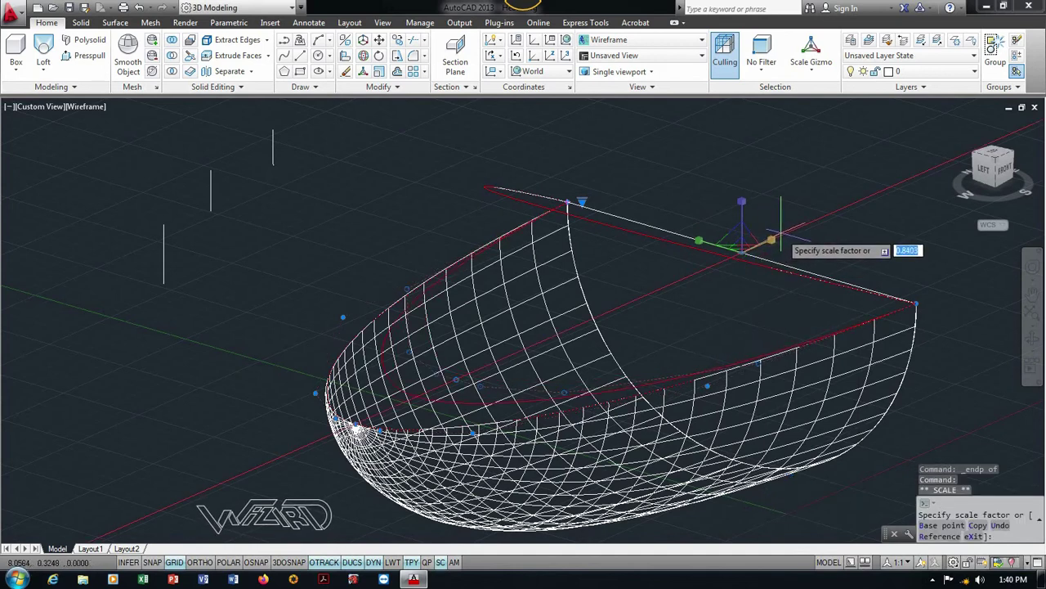
key("Escape")
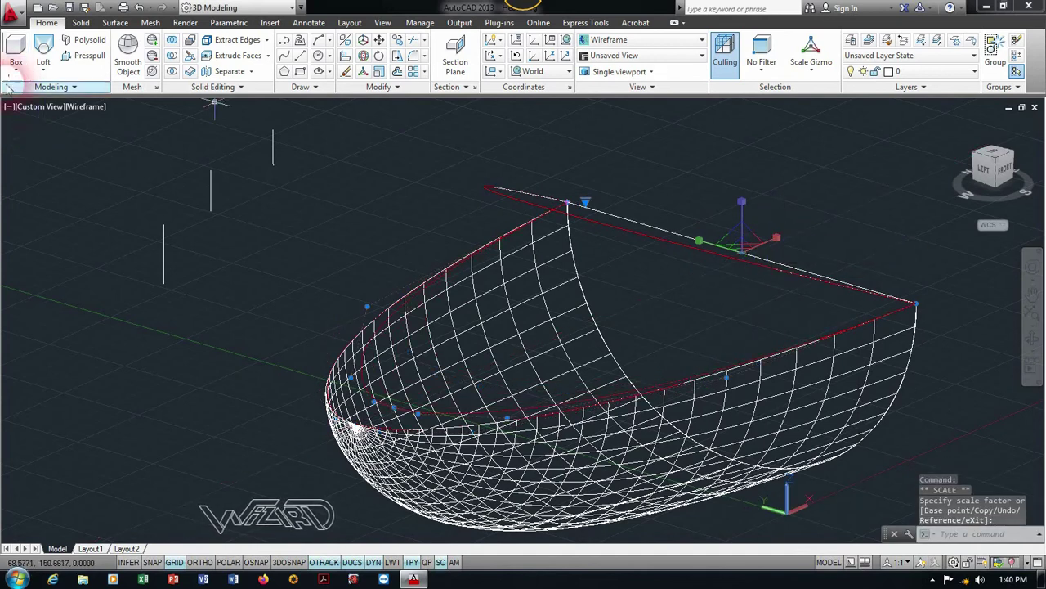
left_click(37, 106)
left_click(123, 206)
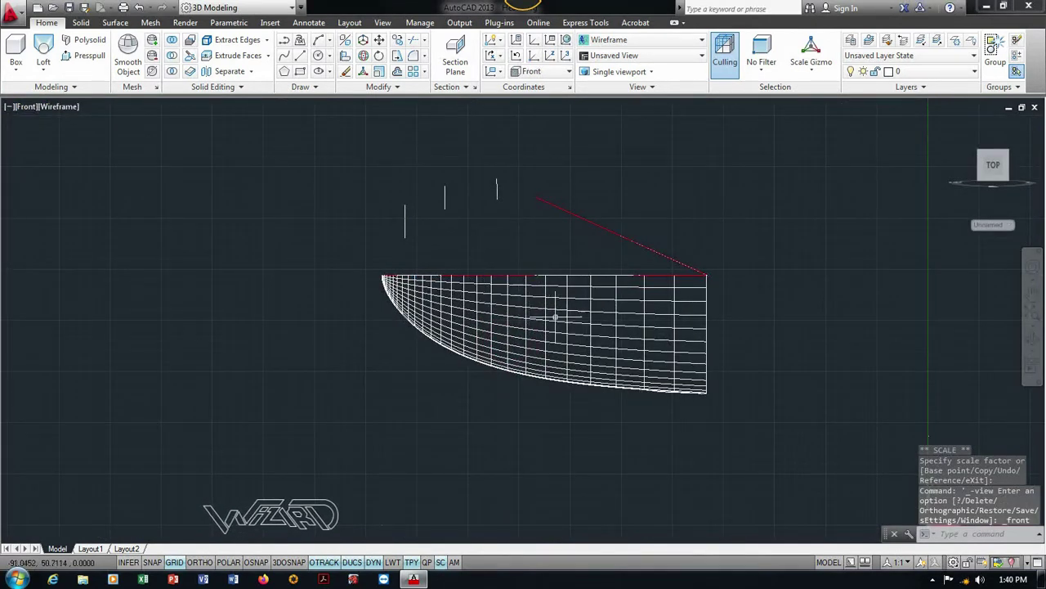
Rotate the copied top-edge spline upward to the left about its right endpoint with the Rotate gizmo.
left_click(455, 275)
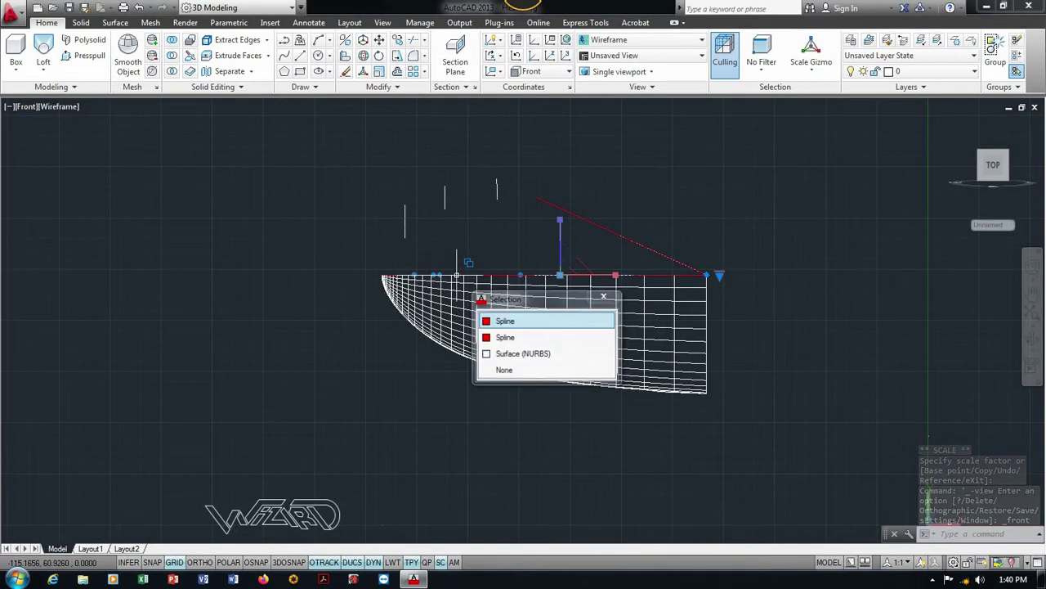
left_click(504, 322)
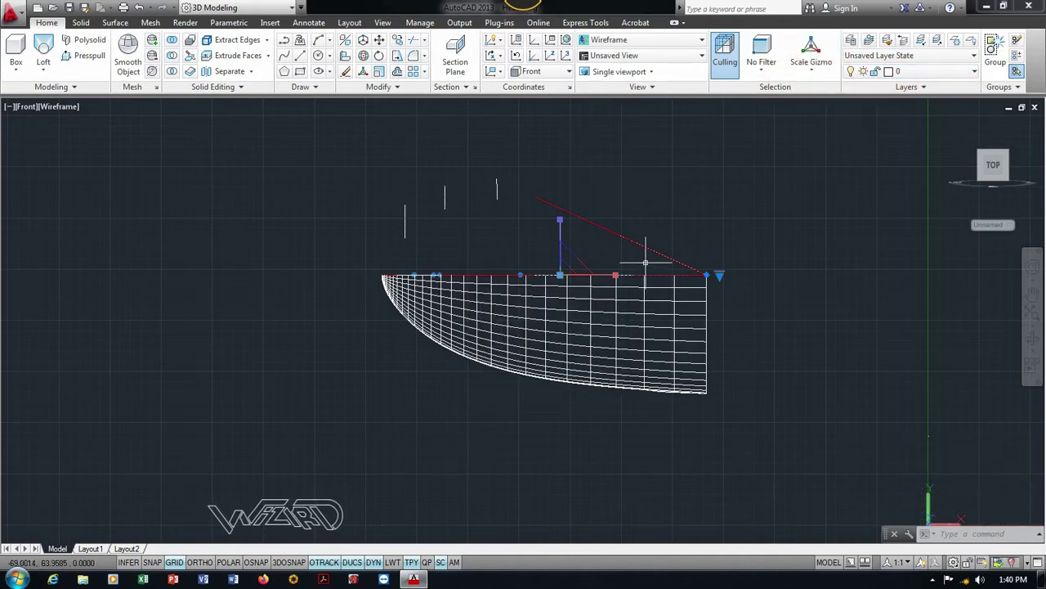
right_click(579, 268)
left_click(612, 291)
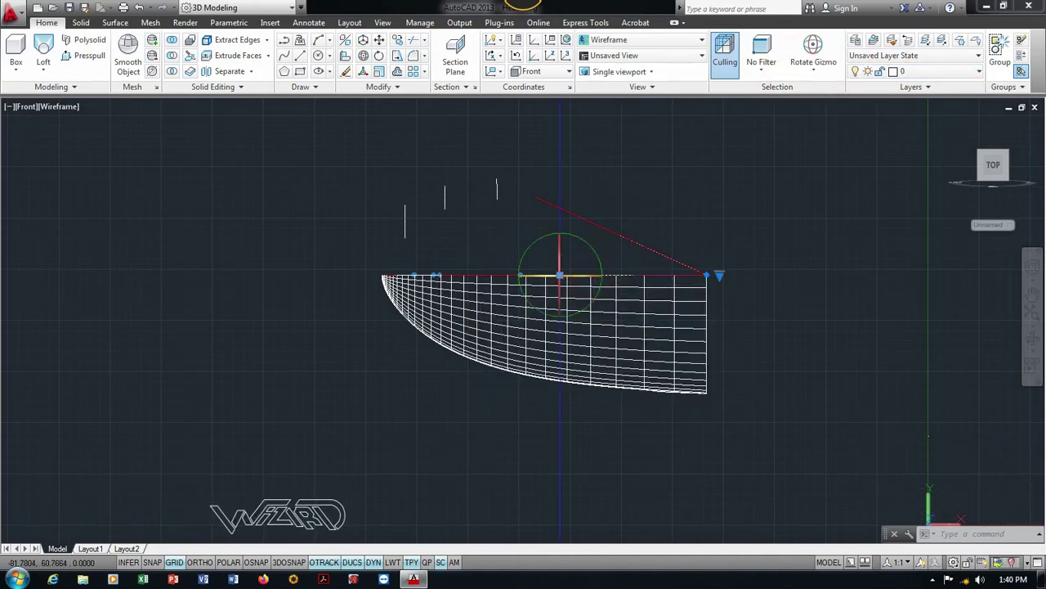
right_click(596, 279)
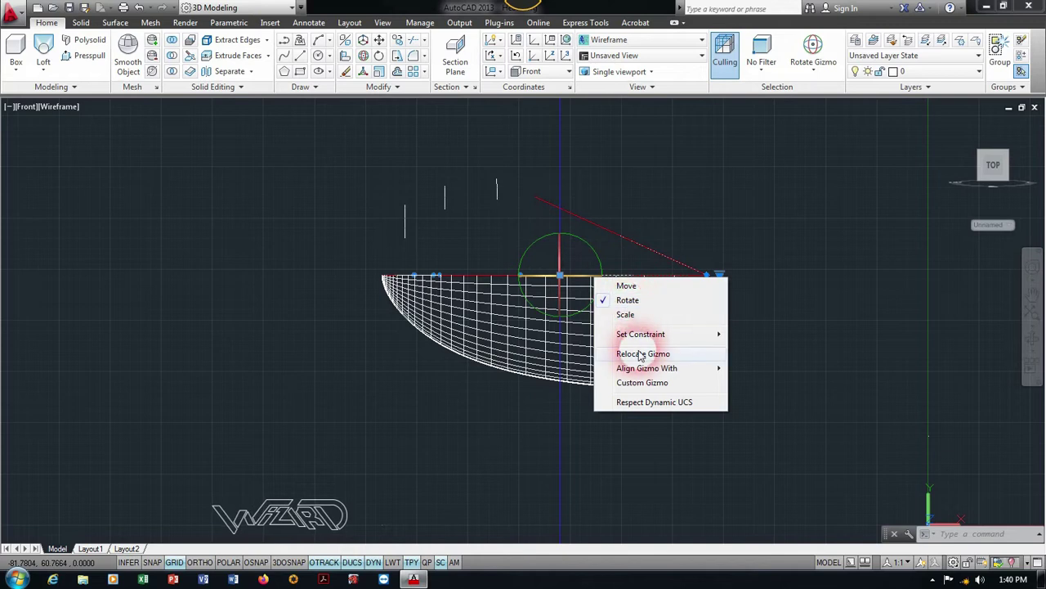
left_click(641, 354)
left_click(707, 276)
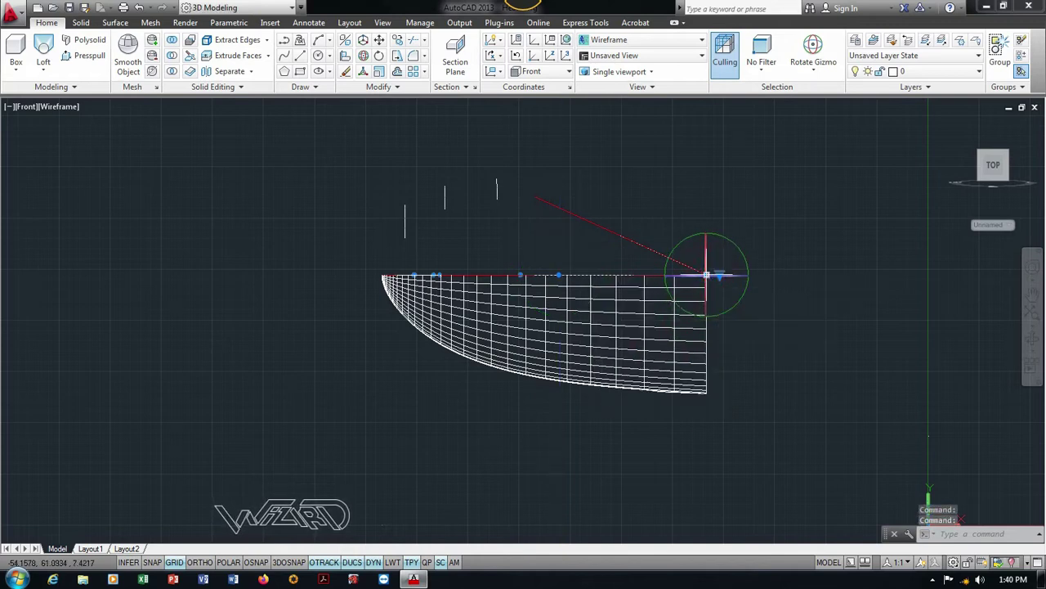
left_click(730, 243)
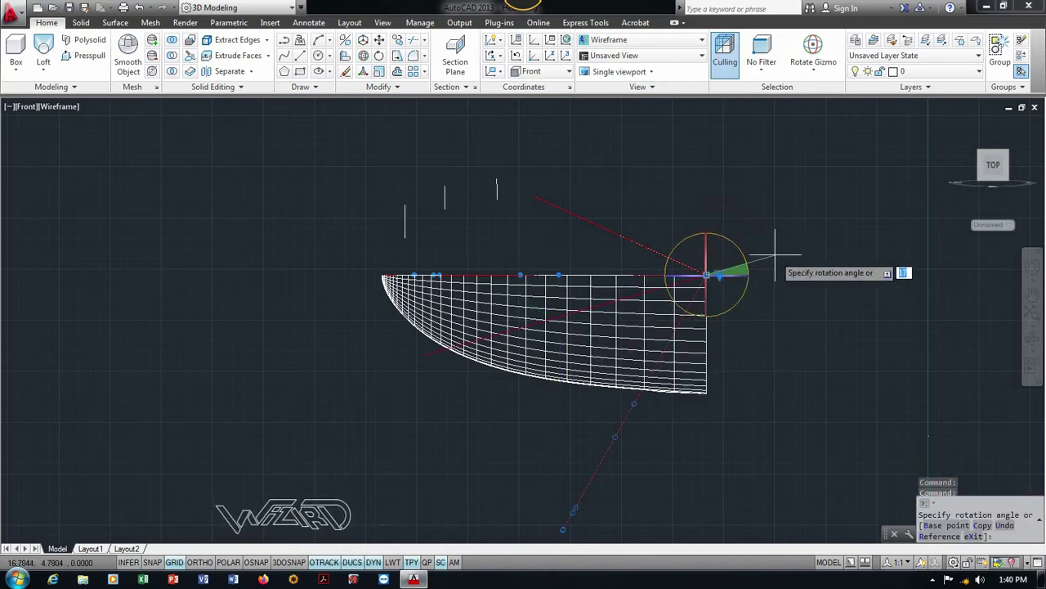
left_click(819, 286)
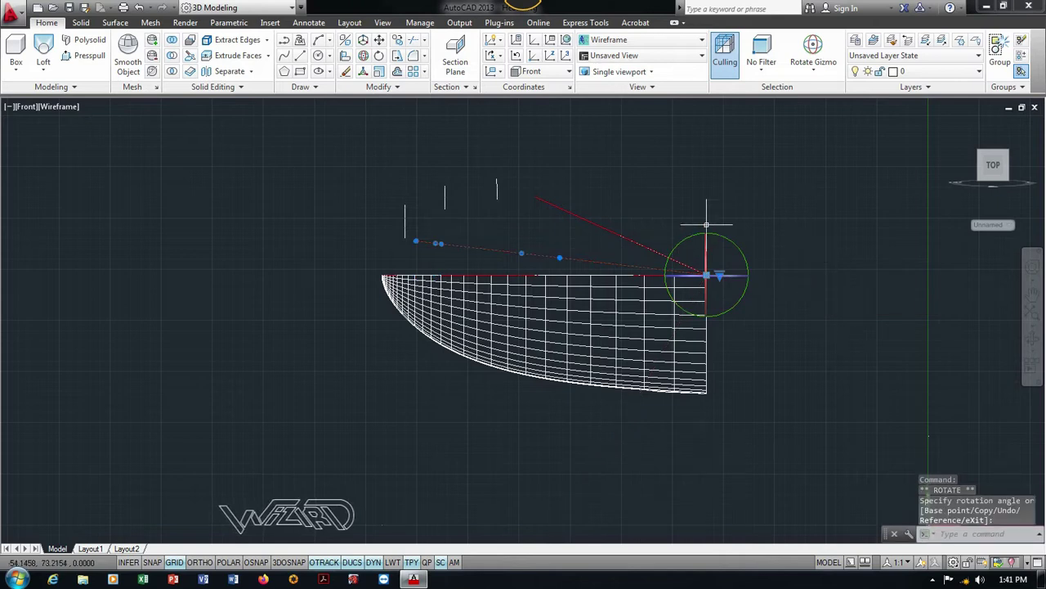
Switch the gizmo to Scale, begin scaling along X, then cancel it.
left_click(820, 78)
left_click(827, 145)
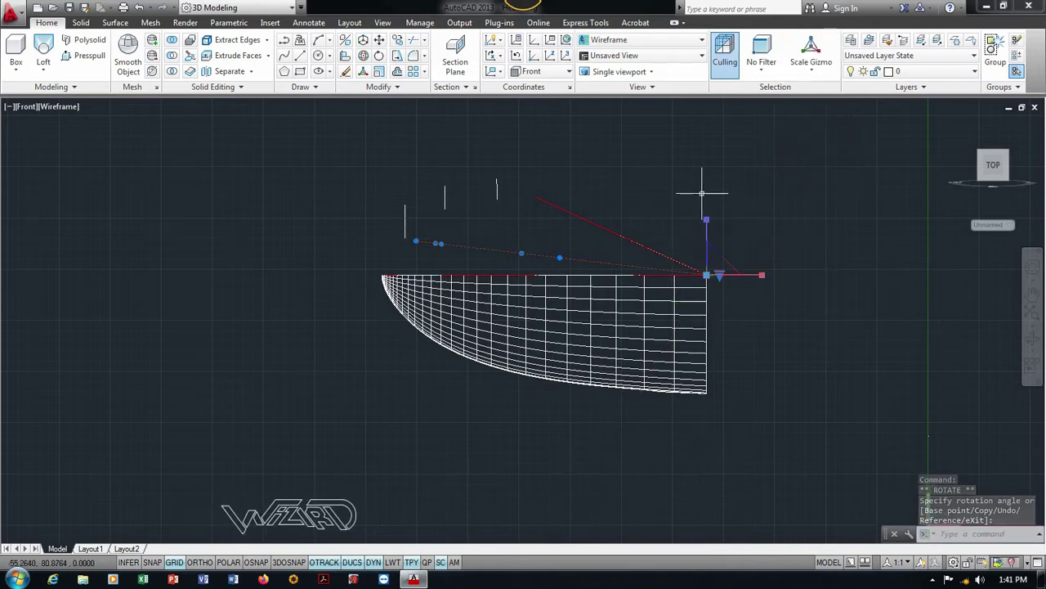
left_click(762, 276)
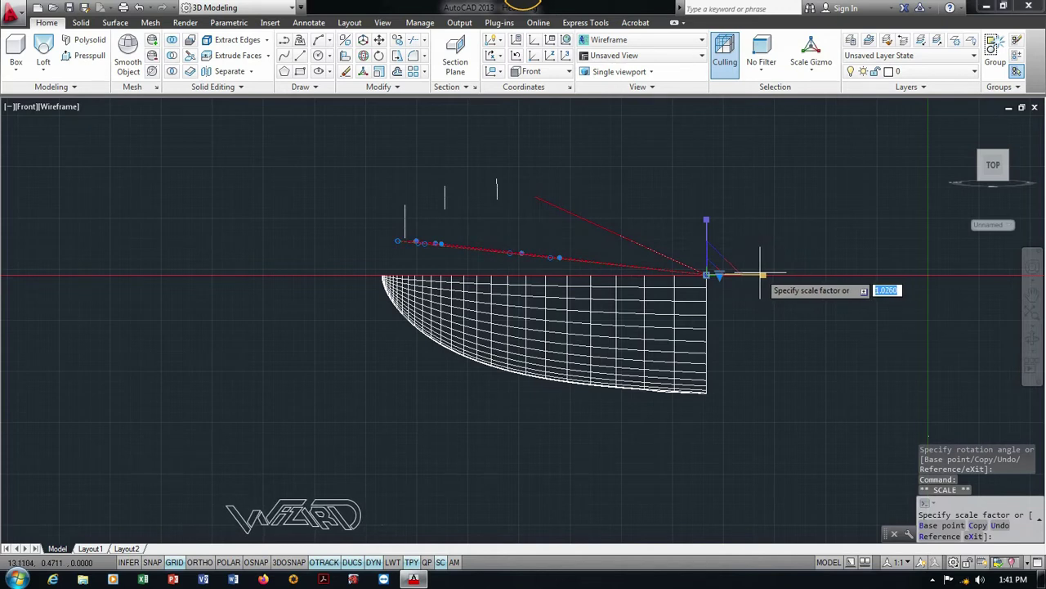
key("Escape")
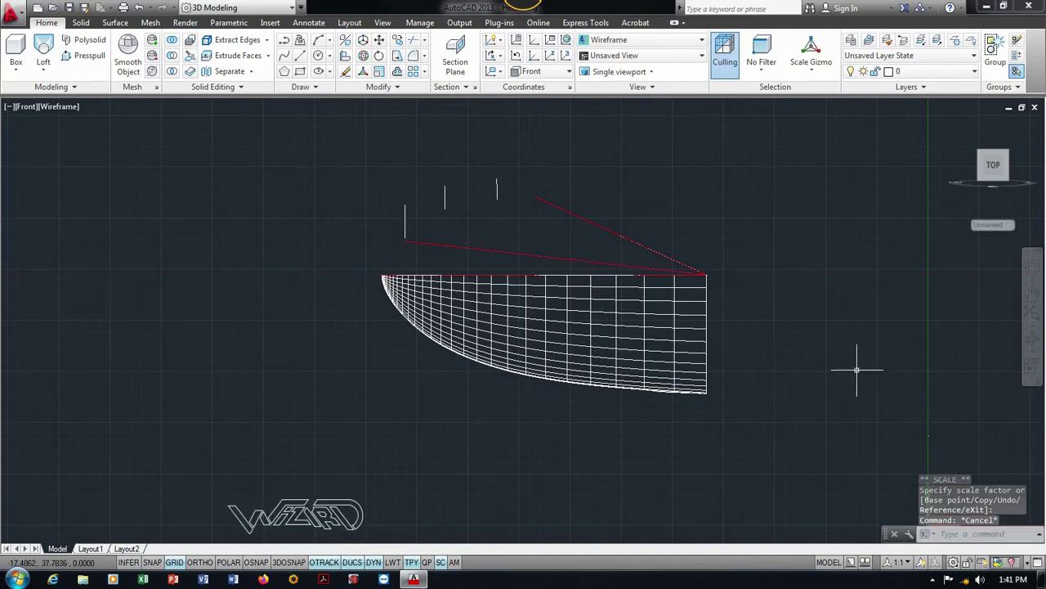
left_click(658, 270)
Set the angled spline's colour to Green in the Properties palette.
left_click(500, 204)
right_click(433, 188)
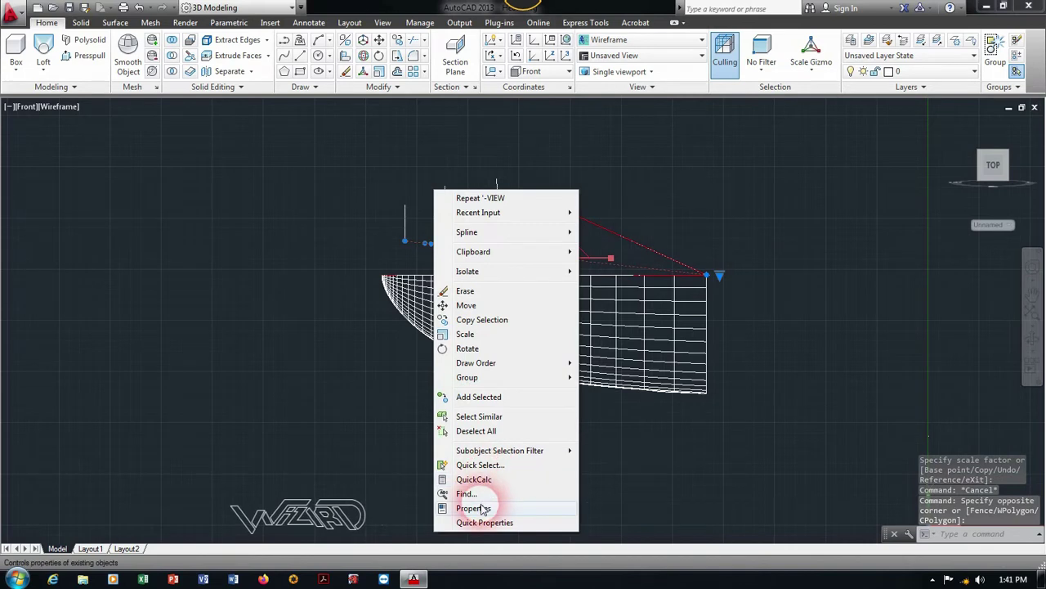
left_click(470, 498)
left_click(147, 82)
left_click(115, 133)
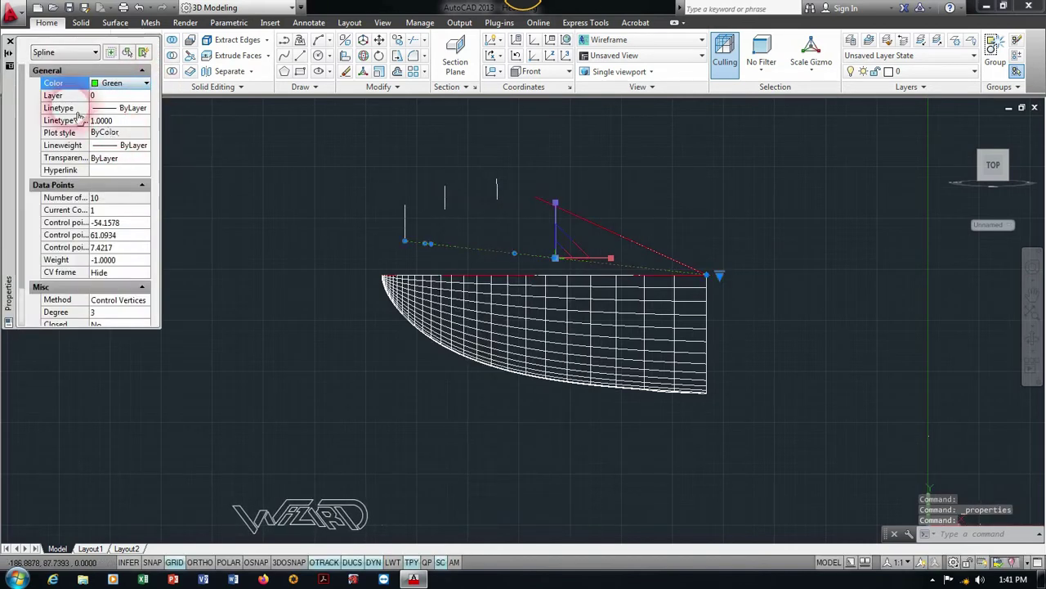
left_click(9, 40)
Orbit the hull into a 3D view and set the UCS to World.
middle_click_drag(516, 258, 619, 286, "shift")
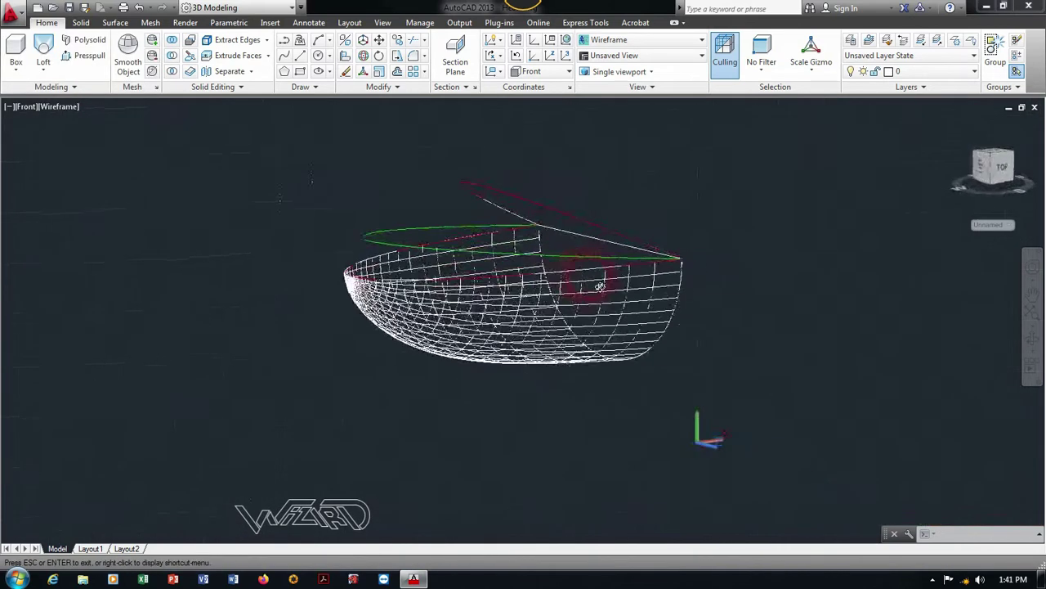
scroll(618, 285, "up", 3)
left_click(540, 71)
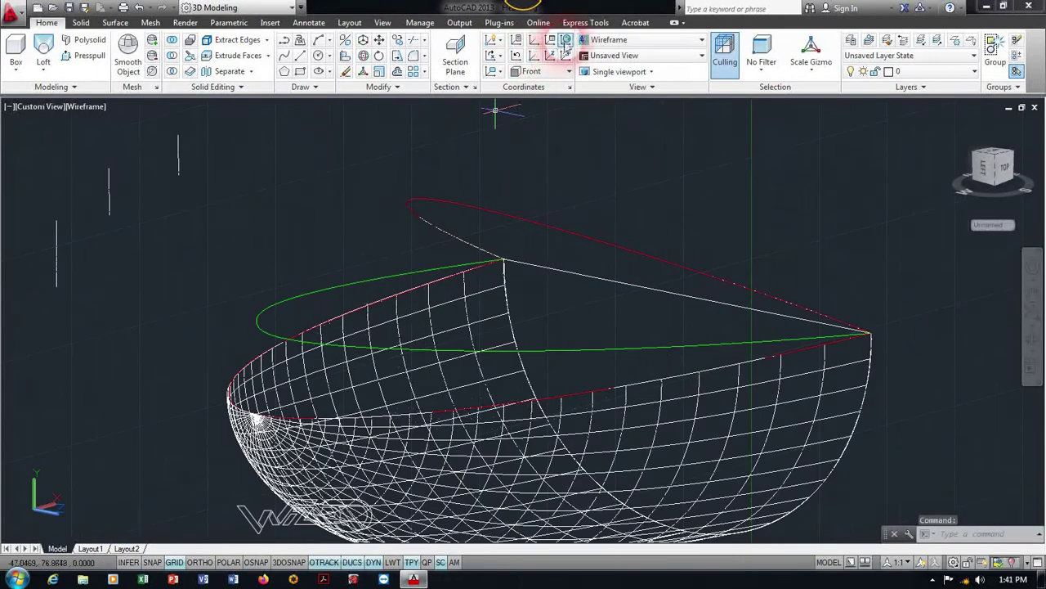
left_click(536, 86)
scroll(523, 270, "down", 3)
scroll(523, 269, "up", 1)
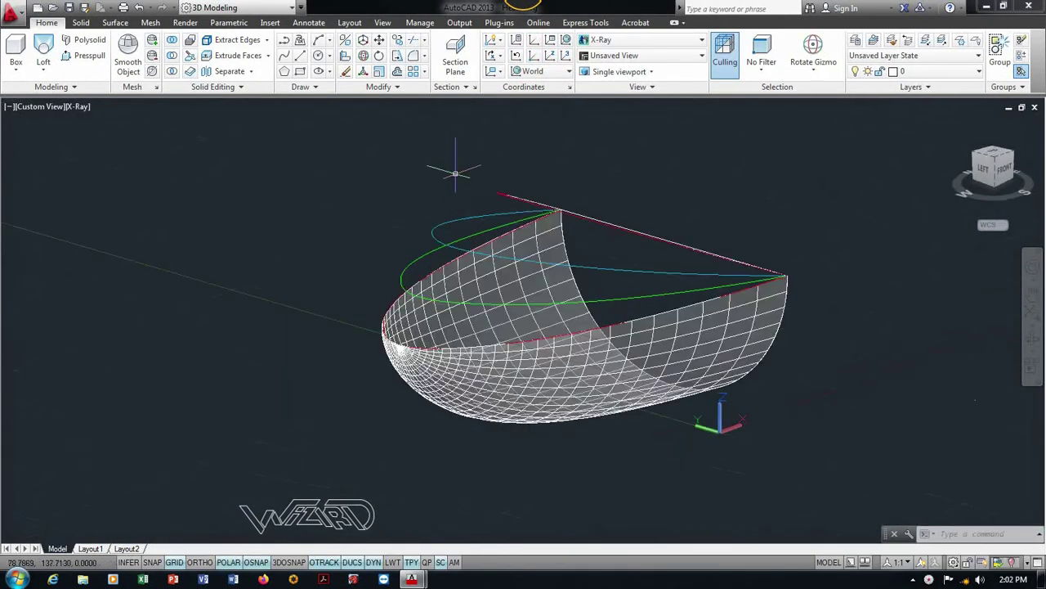
Loft through the rim spline, green ellipse, cyan ellipse and red top curve using cross sections only.
left_click(43, 51)
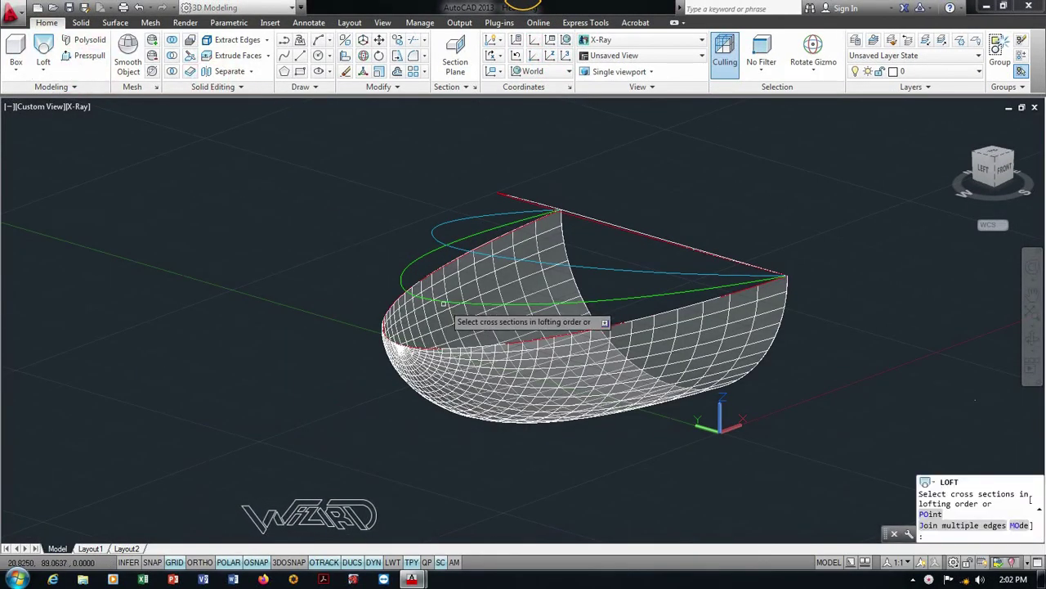
left_click(499, 345)
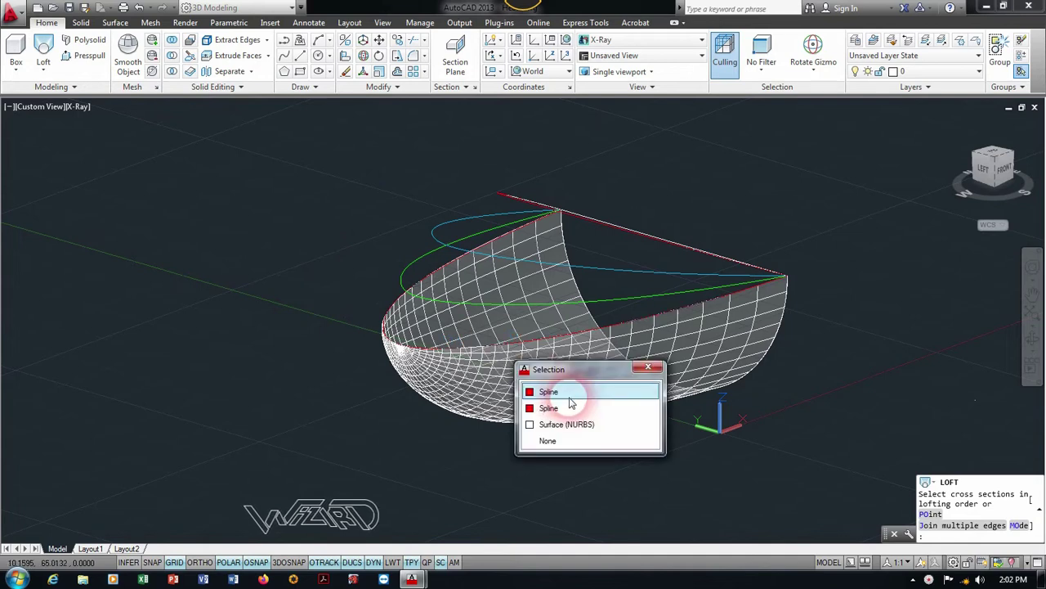
left_click(573, 398)
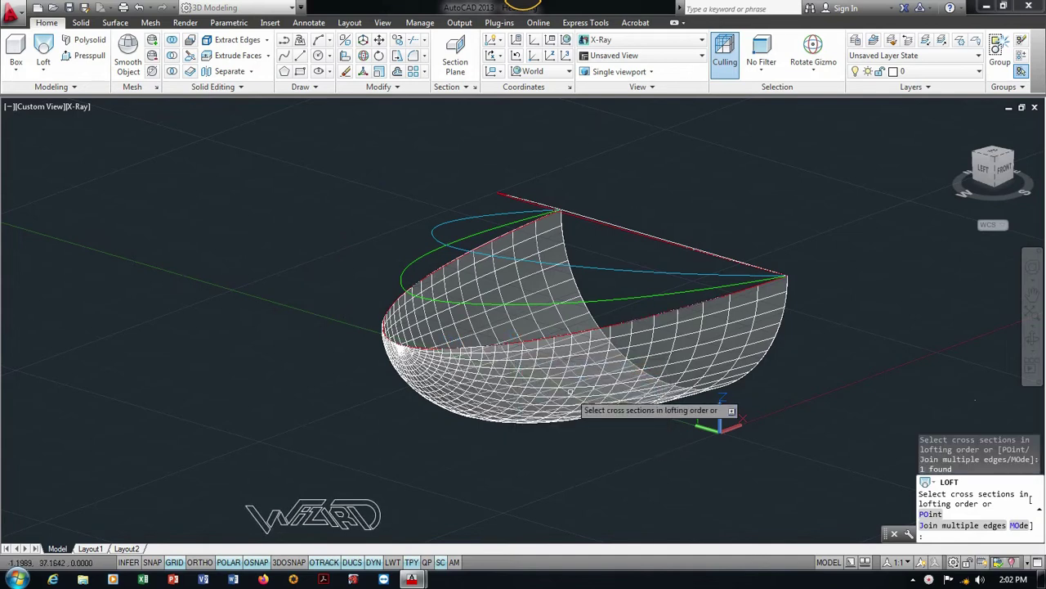
left_click(406, 270)
left_click(436, 239)
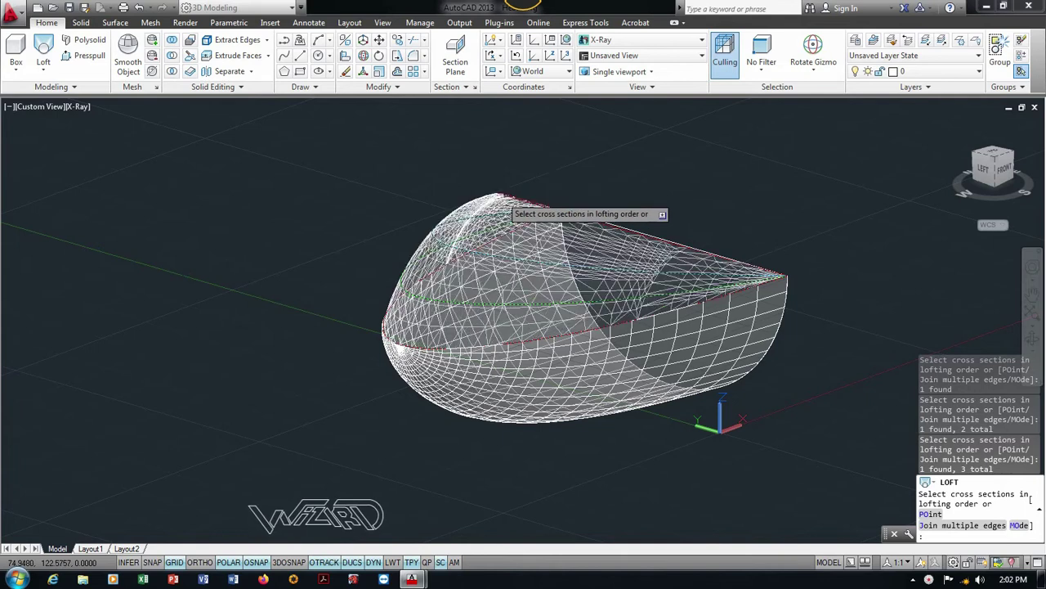
left_click(491, 199)
right_click(344, 188)
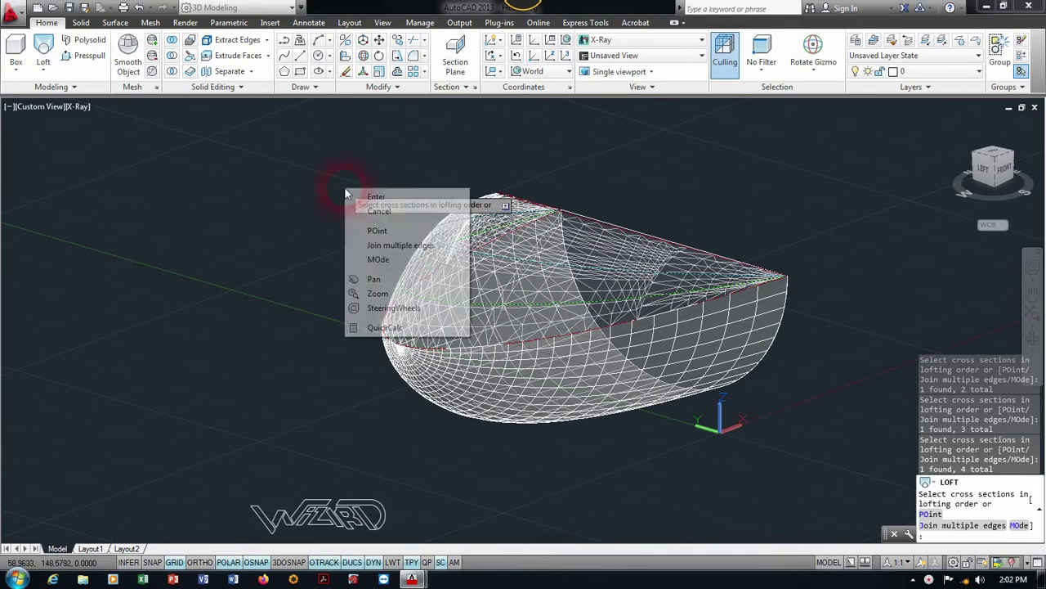
left_click(373, 196)
right_click(373, 195)
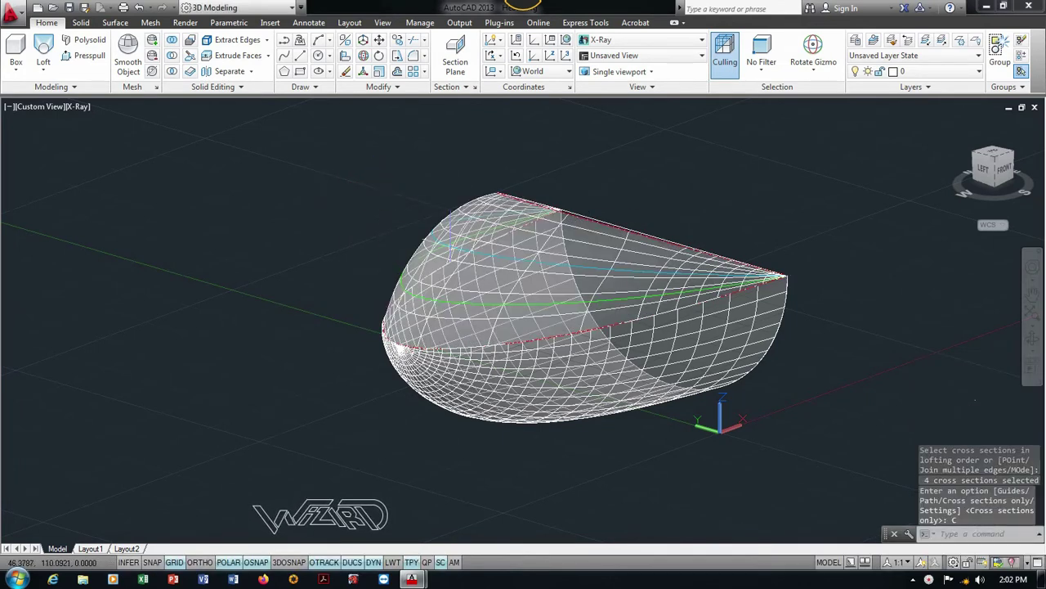
Switch to Front view and change the lofted surface's fit to Ruled.
left_click(57, 107)
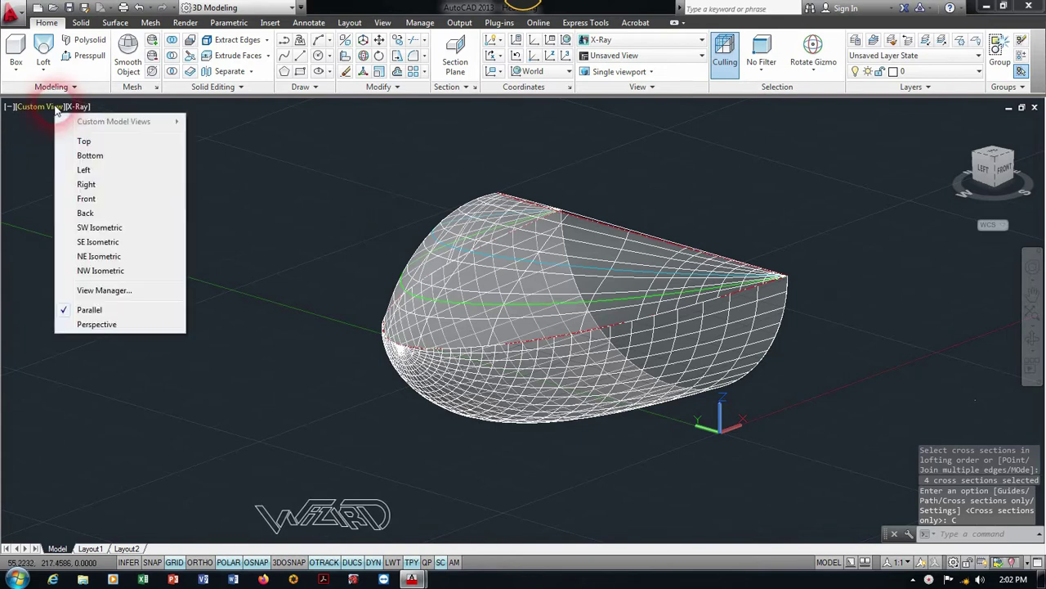
left_click(86, 198)
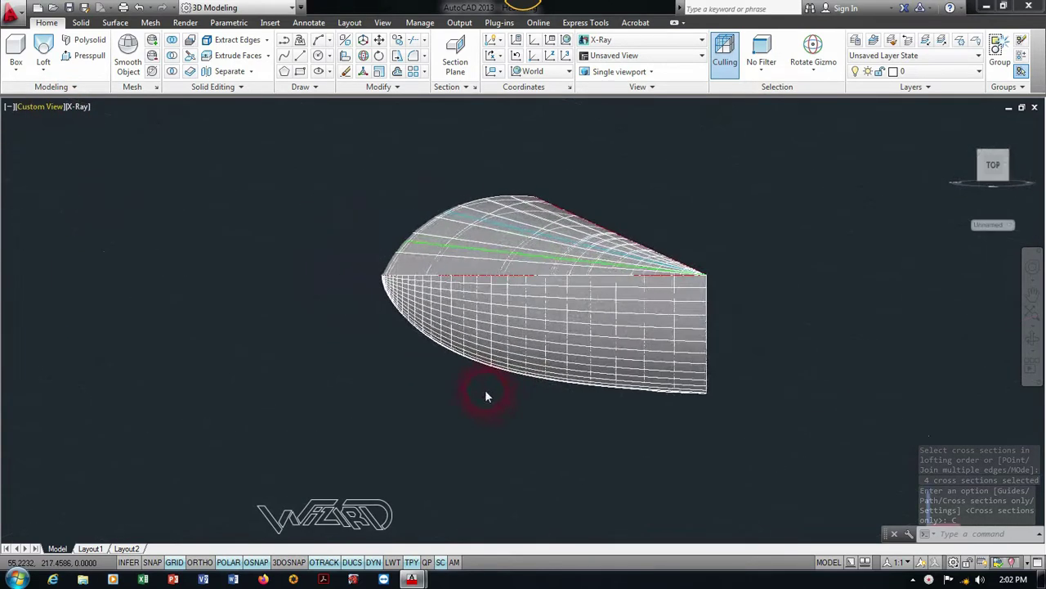
left_click(402, 239)
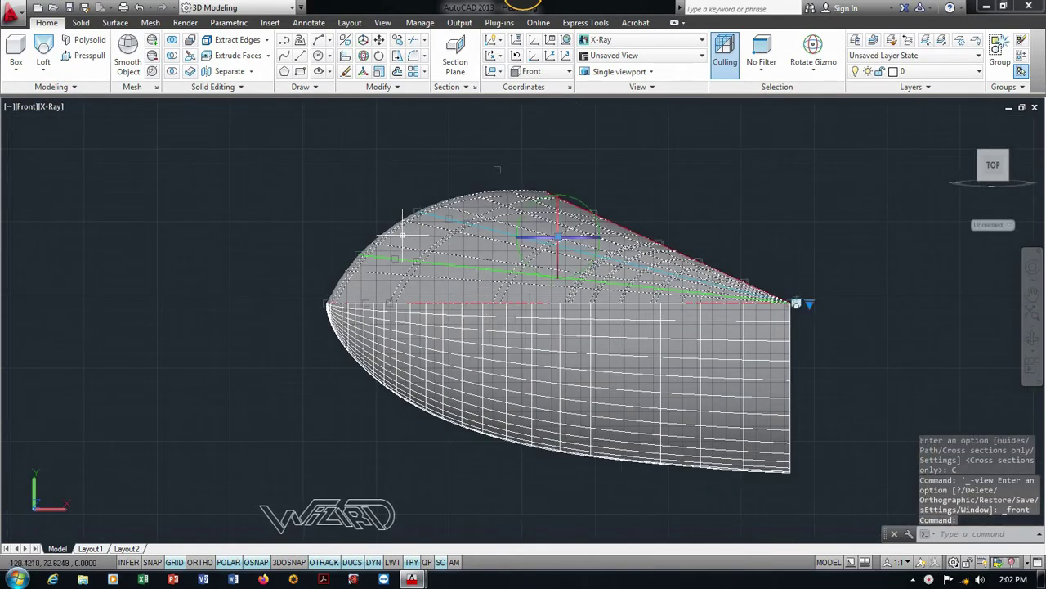
left_click(809, 304)
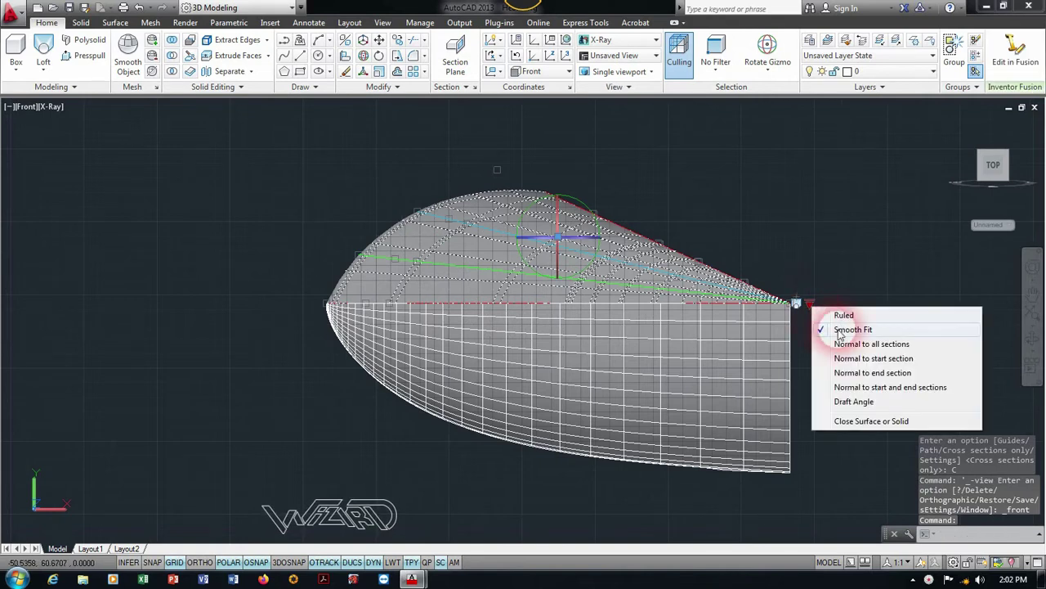
left_click(838, 309)
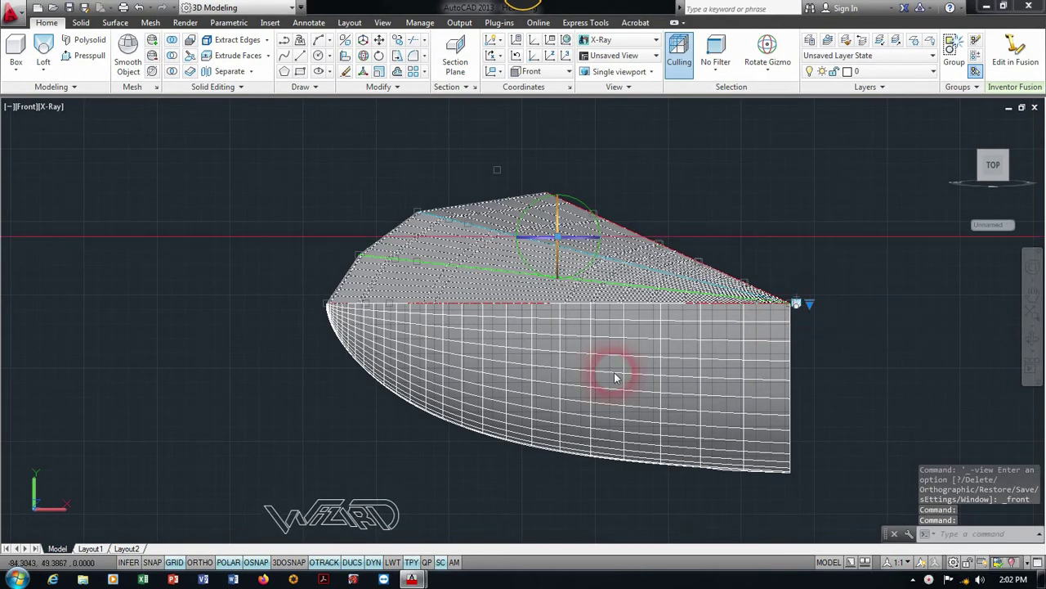
Orbit around the lofted hull in 3D, clear the selection and restore the World UCS.
middle_click_drag(512, 359, 692, 357, "shift")
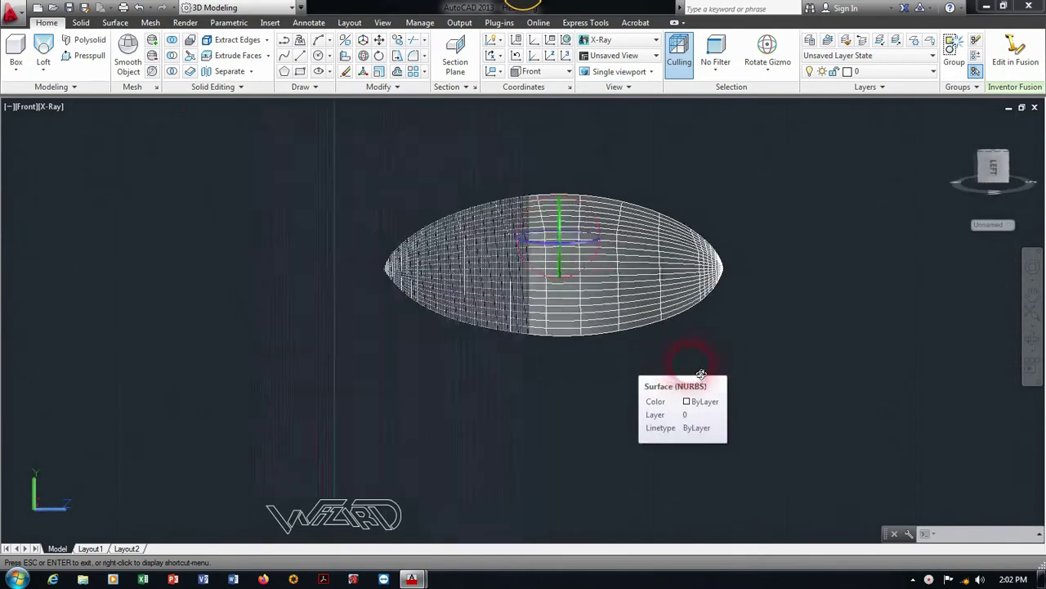
middle_click_drag(754, 327, 809, 294, "shift")
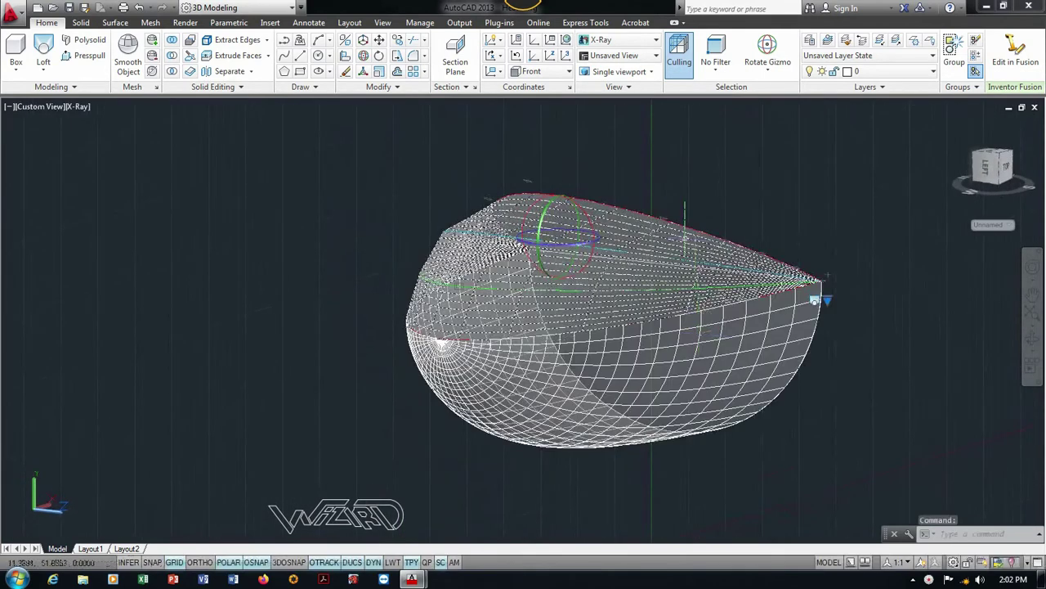
right_click(691, 197)
left_click(602, 158)
key("Escape")
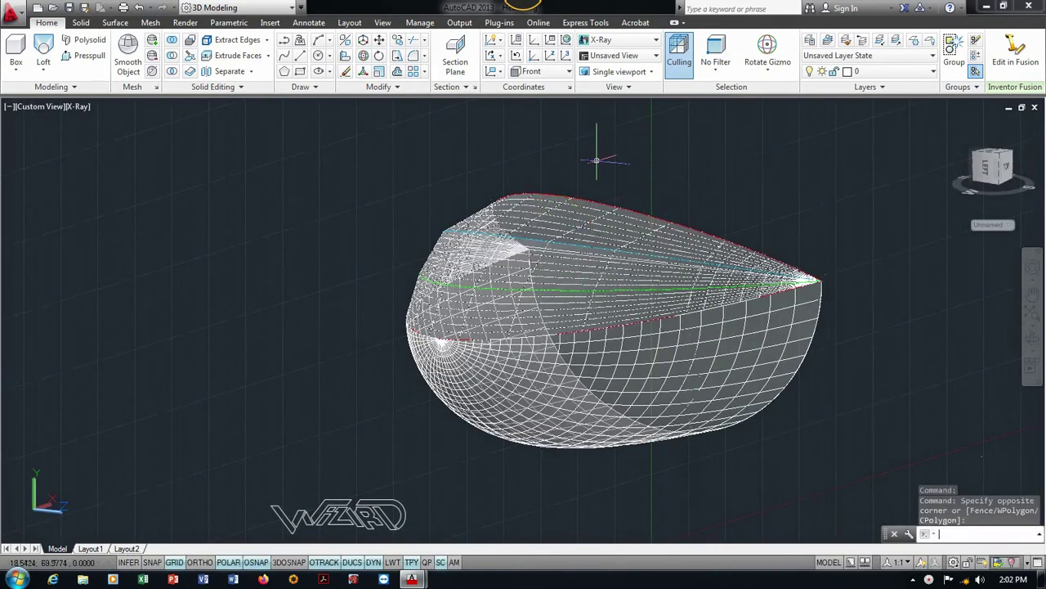
left_click(566, 41)
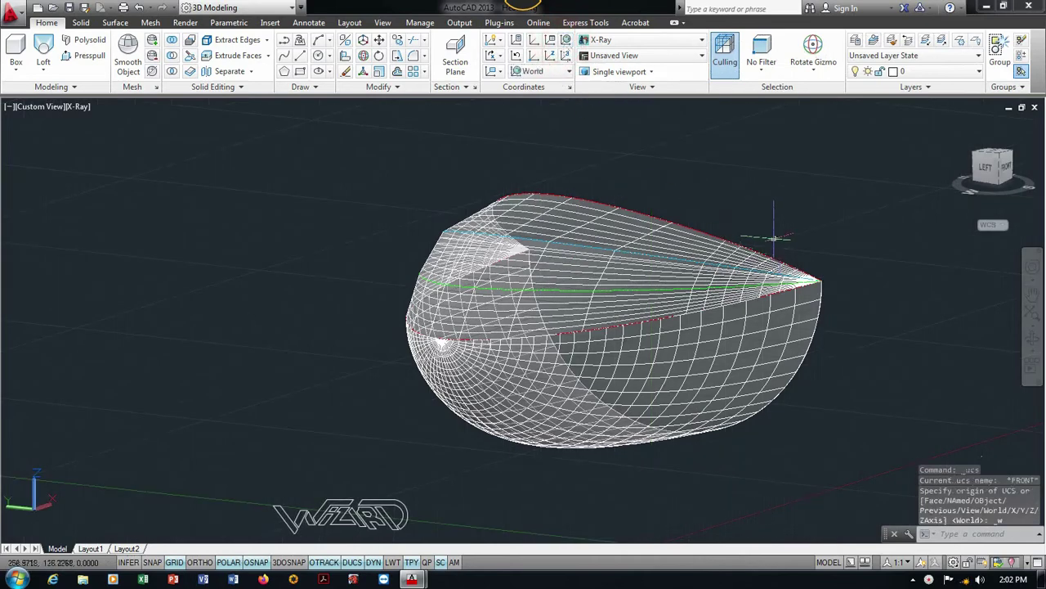
middle_click_drag(774, 237, 778, 261, "shift")
scroll(793, 267, "up", 2)
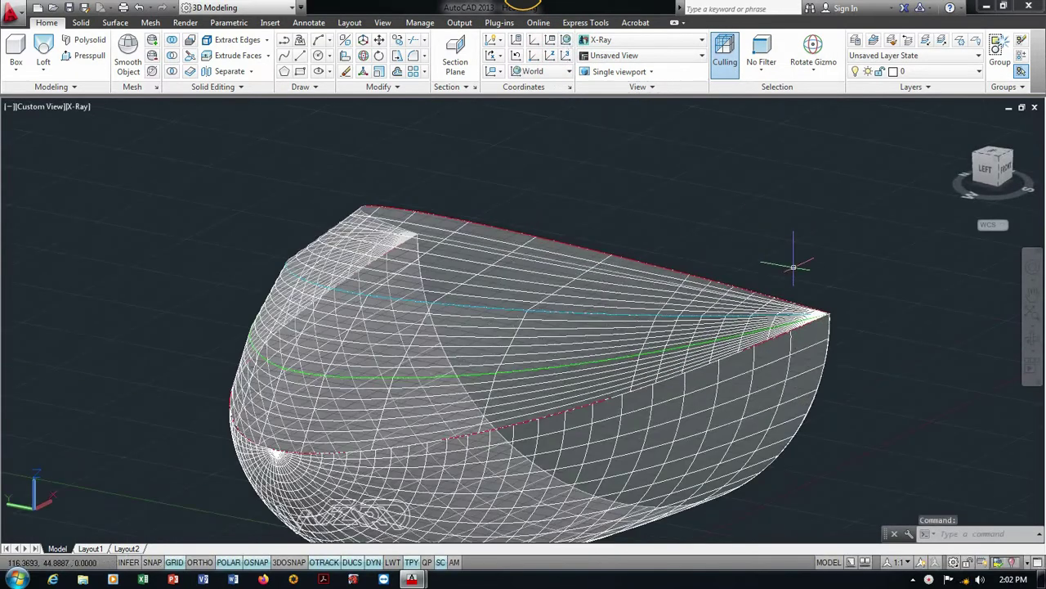
scroll(753, 240, "down", 2)
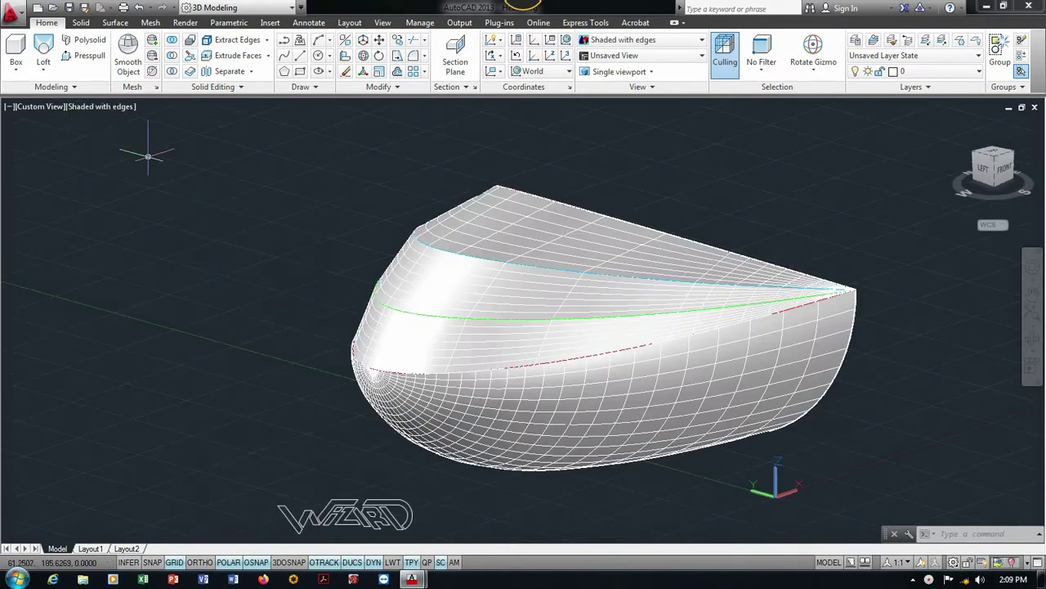
In Front view, hide the lofted top surface using Isolate > Hide Objects.
left_click(48, 106)
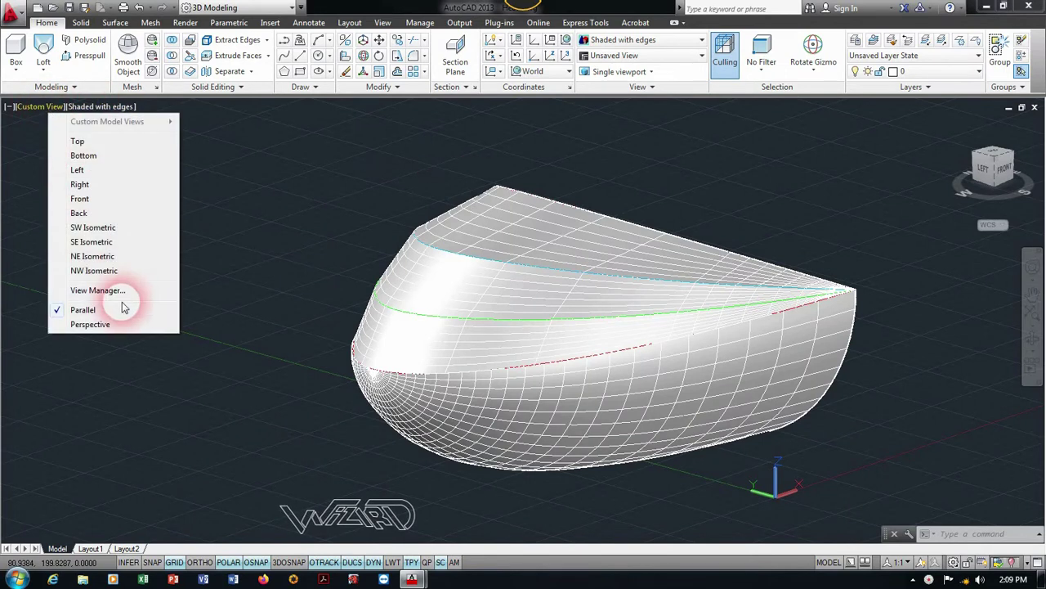
left_click(85, 201)
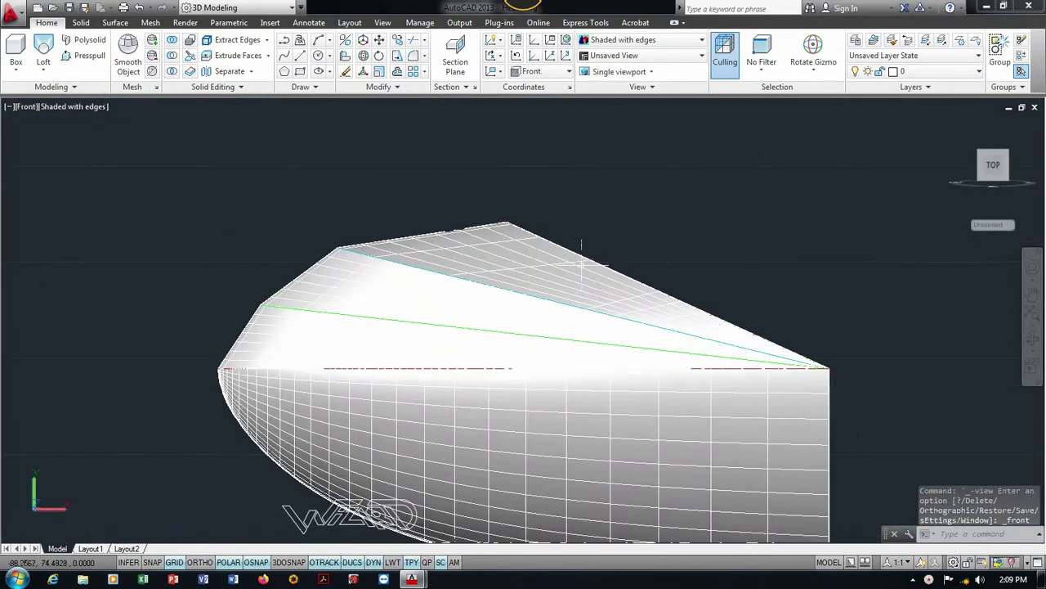
left_click(595, 260)
left_click(665, 304)
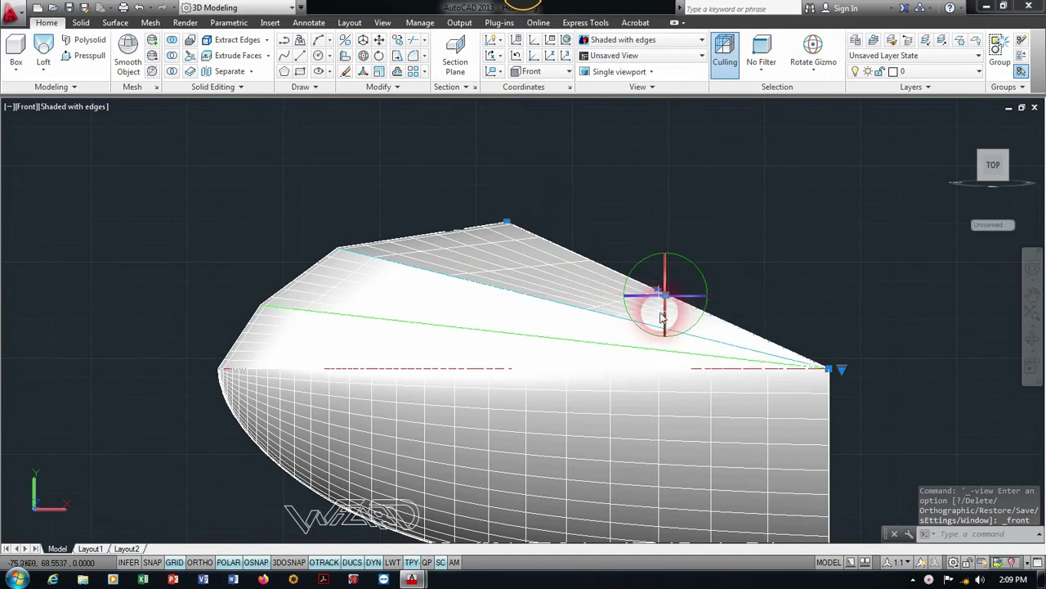
left_click(533, 281)
right_click(434, 245)
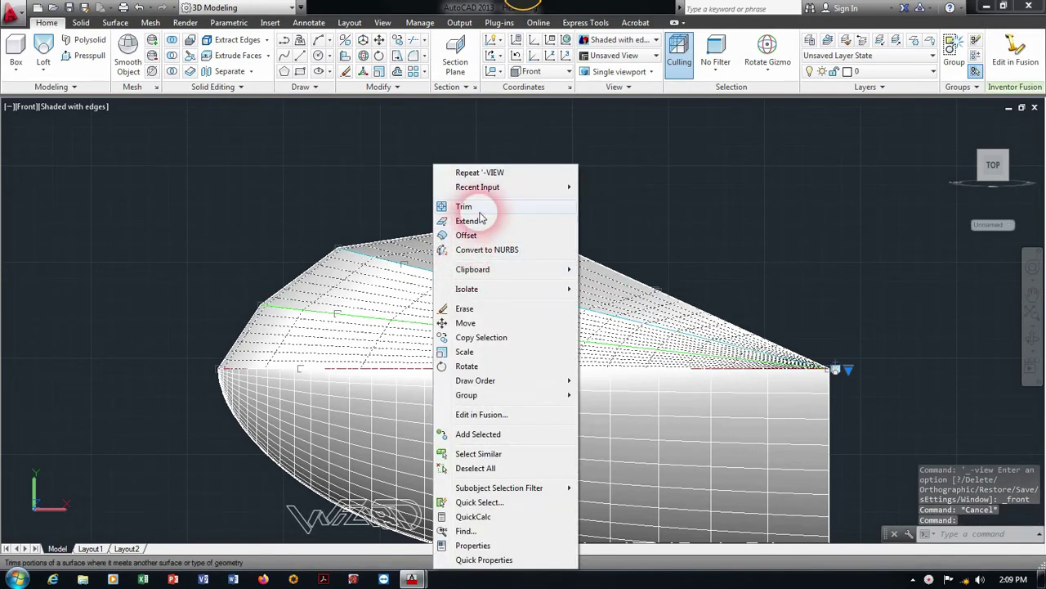
mouse_move(467, 289)
left_click(624, 305)
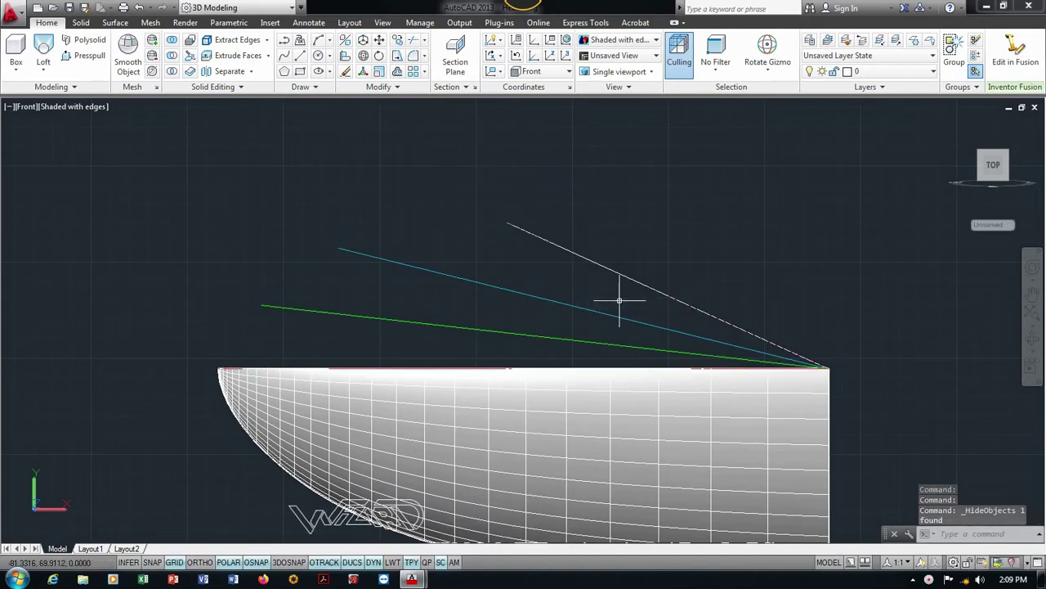
Rotate the white top line 16° about its endpoint.
left_click(664, 296)
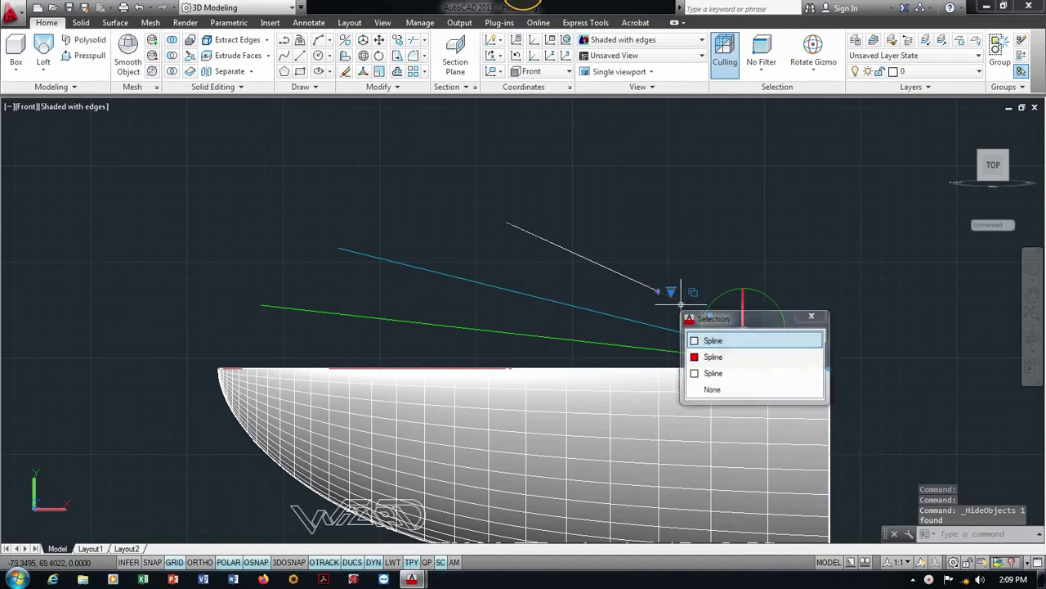
left_click(728, 358)
right_click(694, 301)
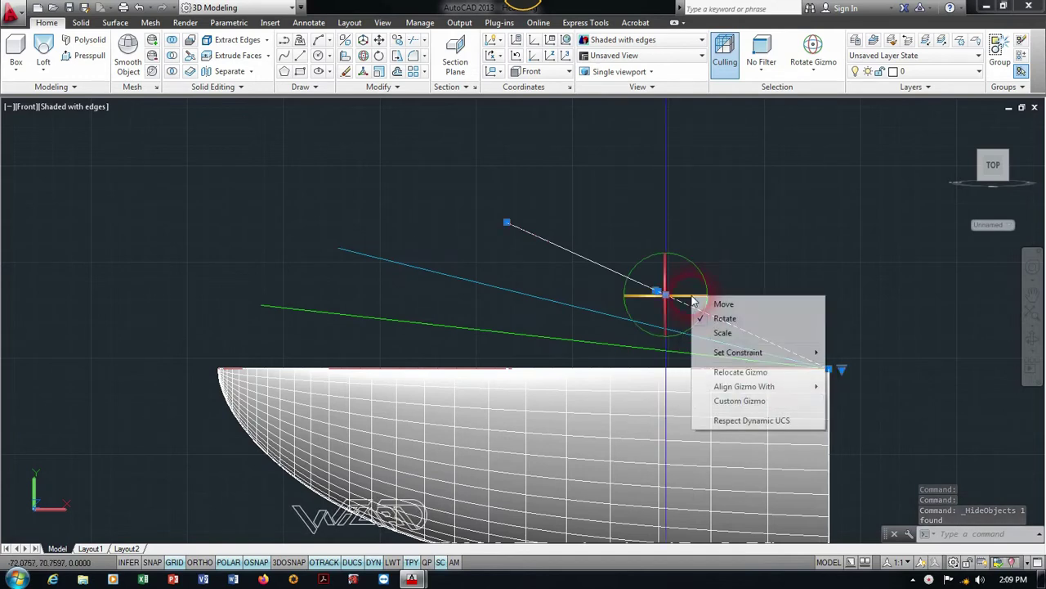
left_click(740, 372)
left_click(830, 370)
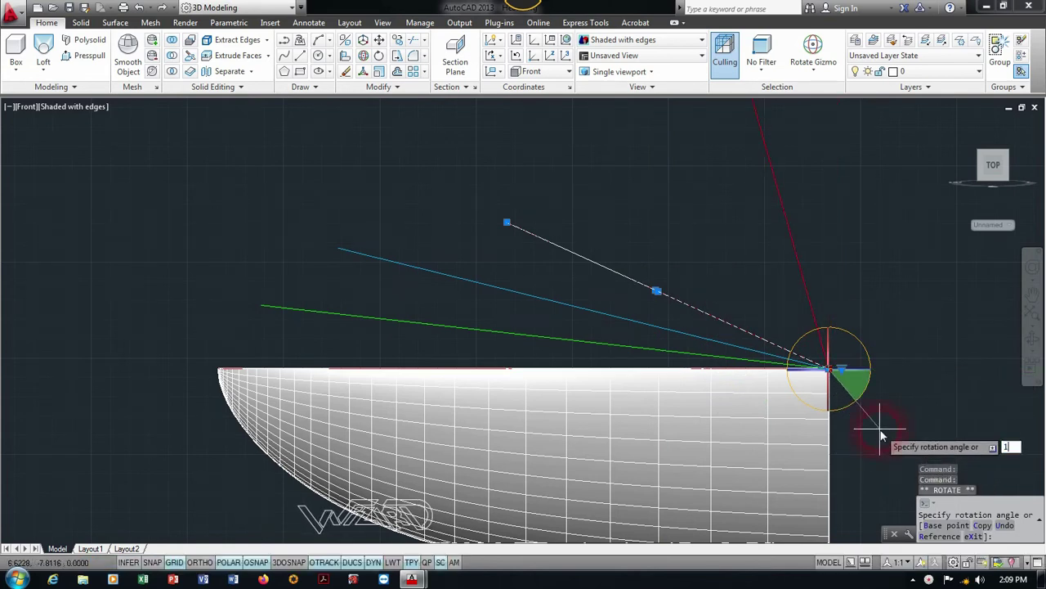
type("16")
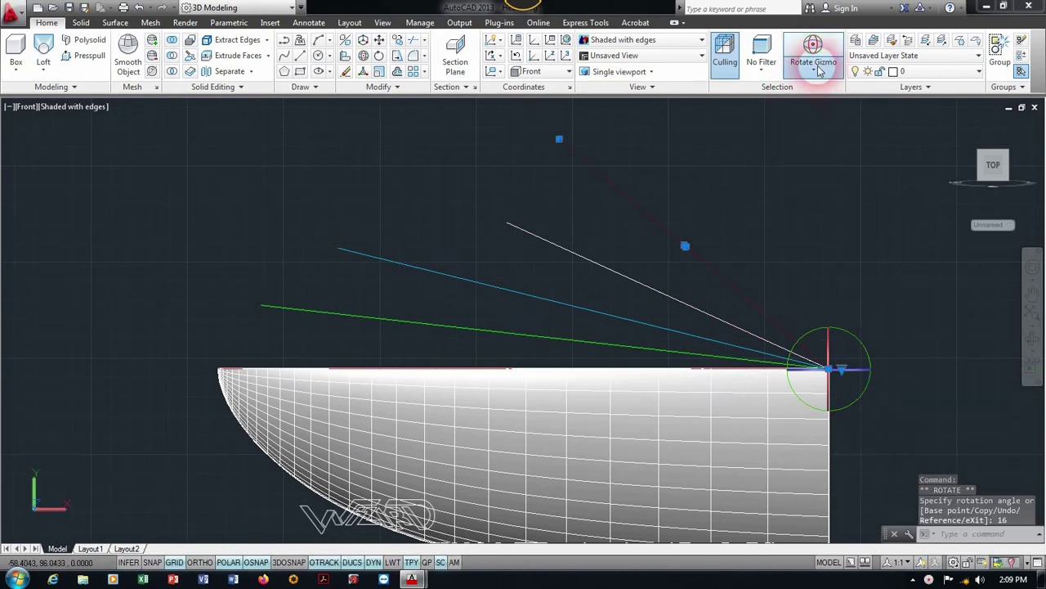
Switch the gizmo to Scale, start scaling the red guide, then cancel.
left_click(812, 66)
left_click(818, 139)
left_click(882, 372)
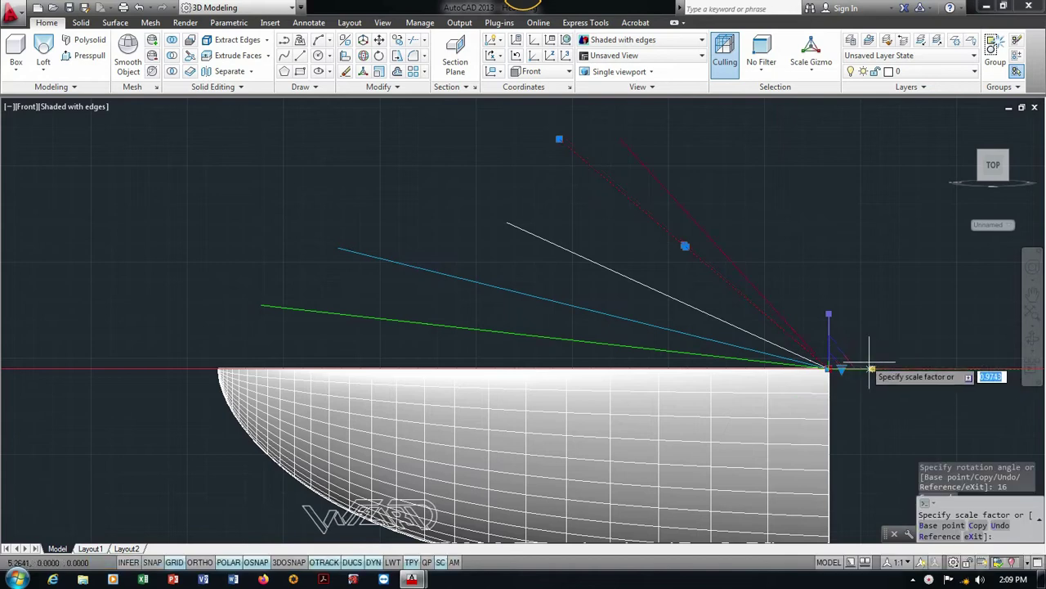
key("Escape")
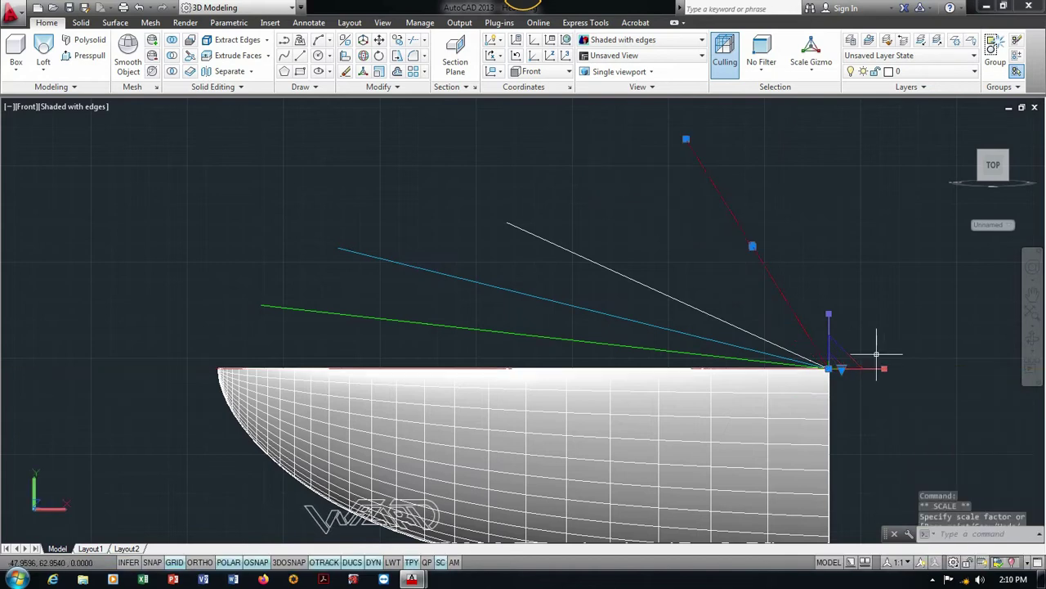
Rotate the red guide to a new angle about its rim end and orbit into 3D.
left_click(811, 65)
left_click(828, 119)
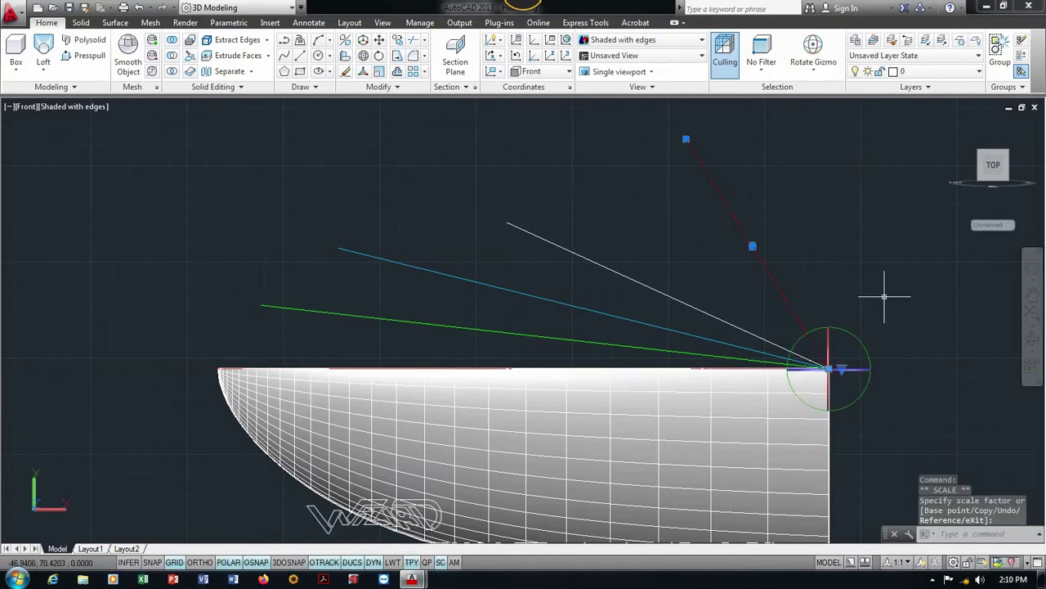
left_click(862, 347)
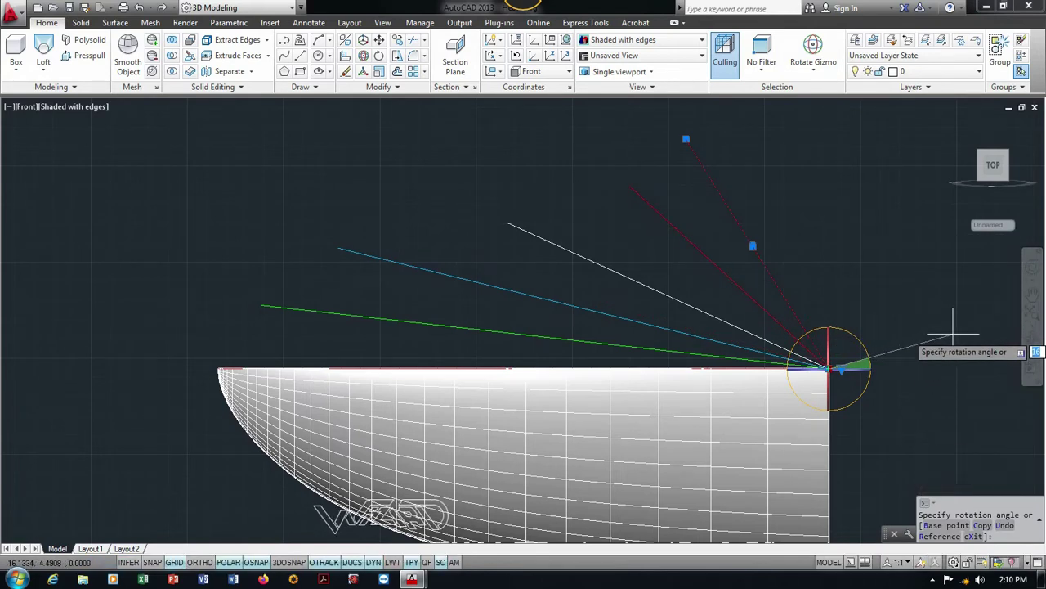
left_click(952, 334)
mouse_move(619, 233)
middle_mouse_down("shift")
mouse_move(738, 294)
mouse_move(732, 238)
middle_mouse_up("shift")
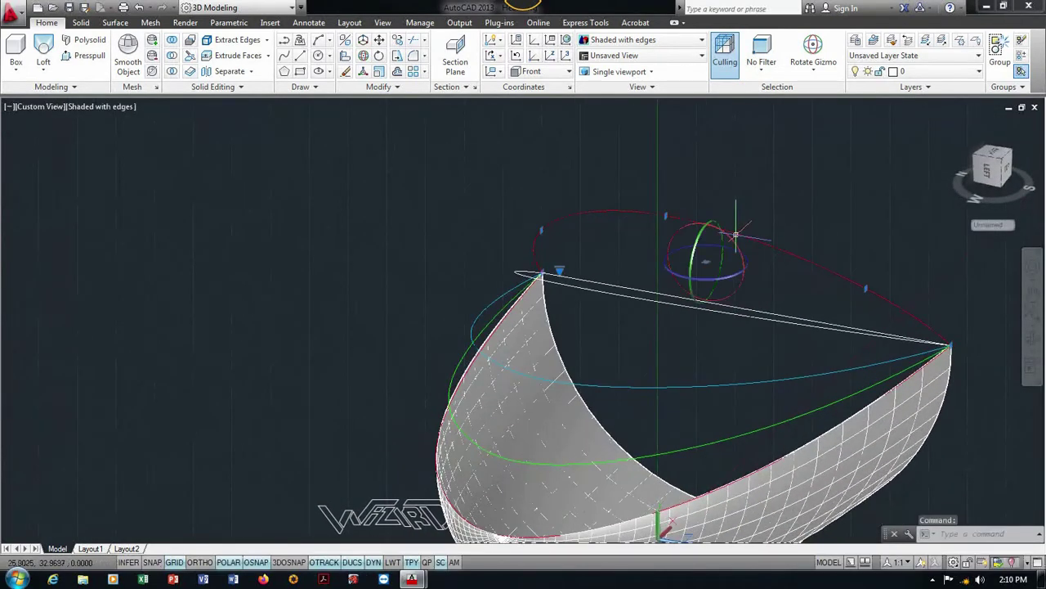
Set UCS to World, break the red ellipse at a Nearest-snapped point, then undo it.
key("Escape")
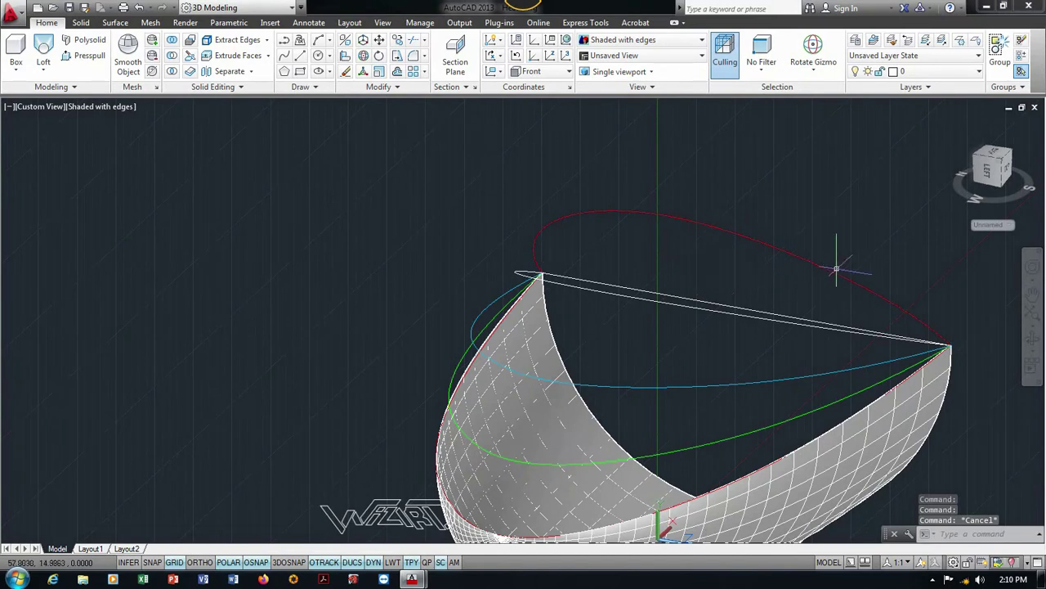
left_click(565, 39)
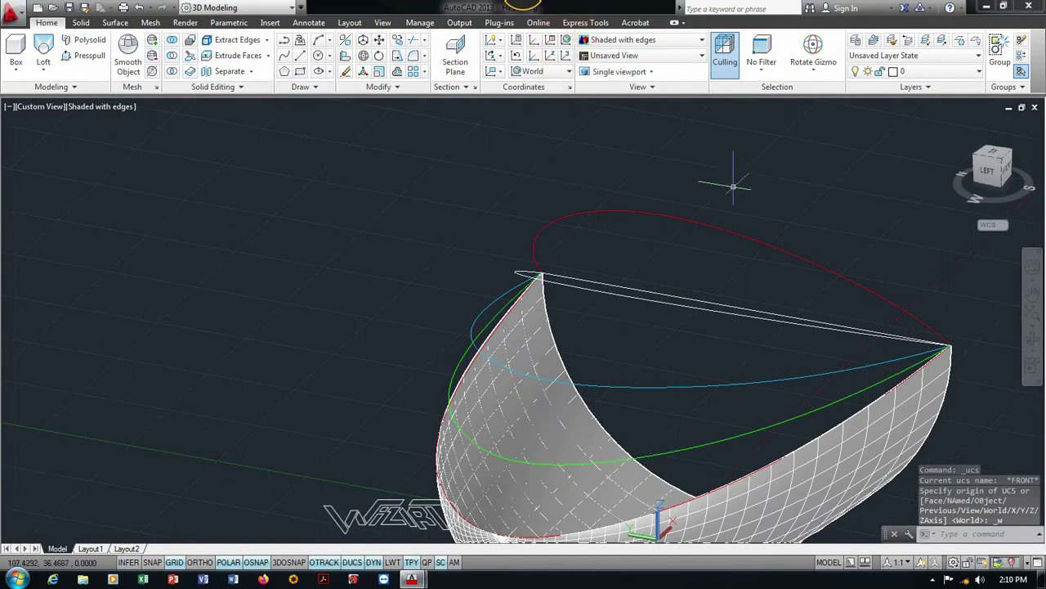
left_click(410, 90)
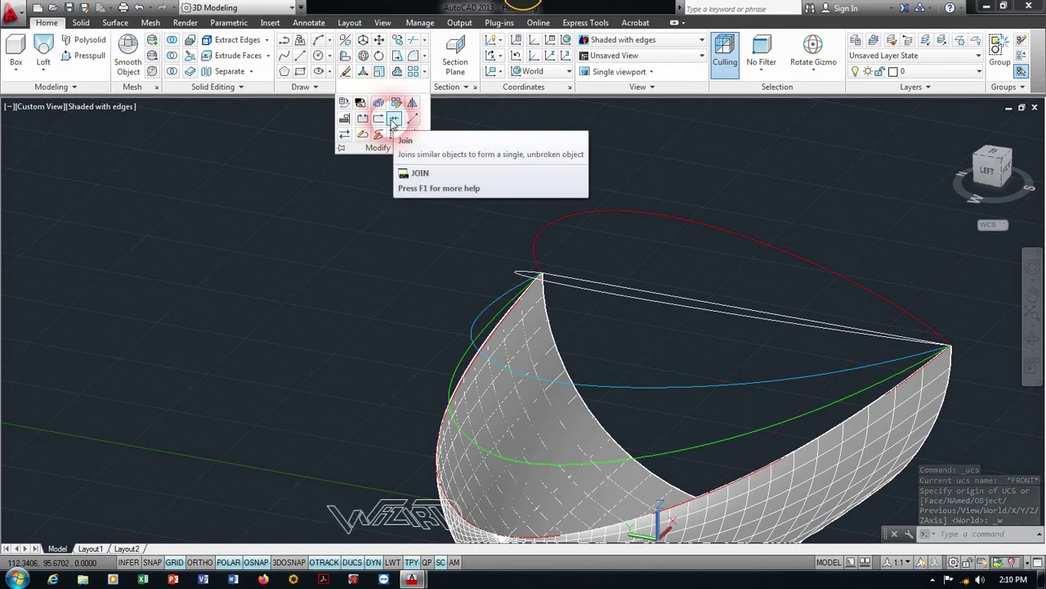
left_click(394, 120)
left_click(778, 256)
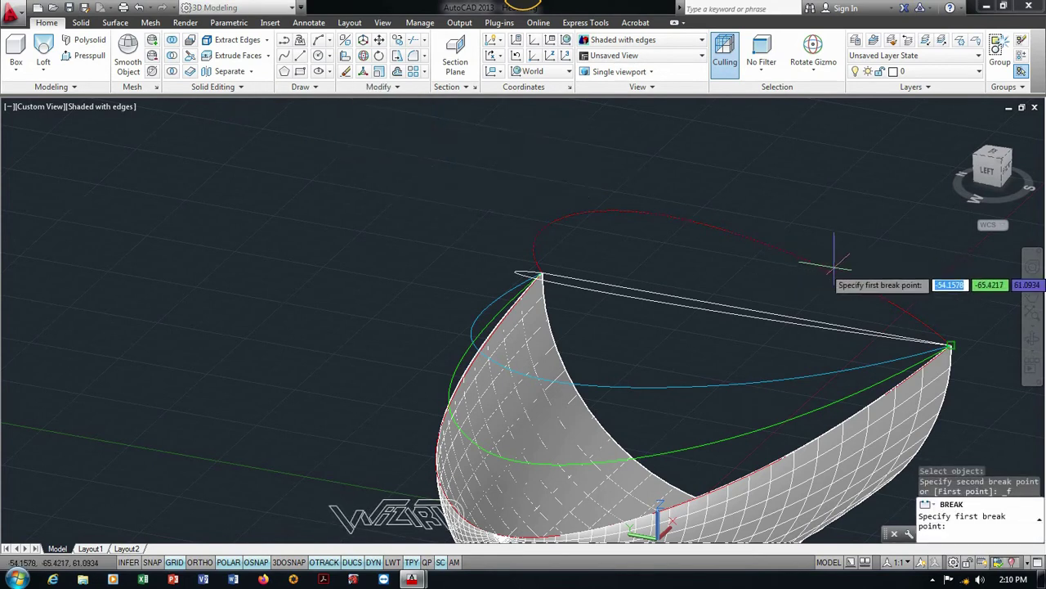
right_click(828, 263, "shift")
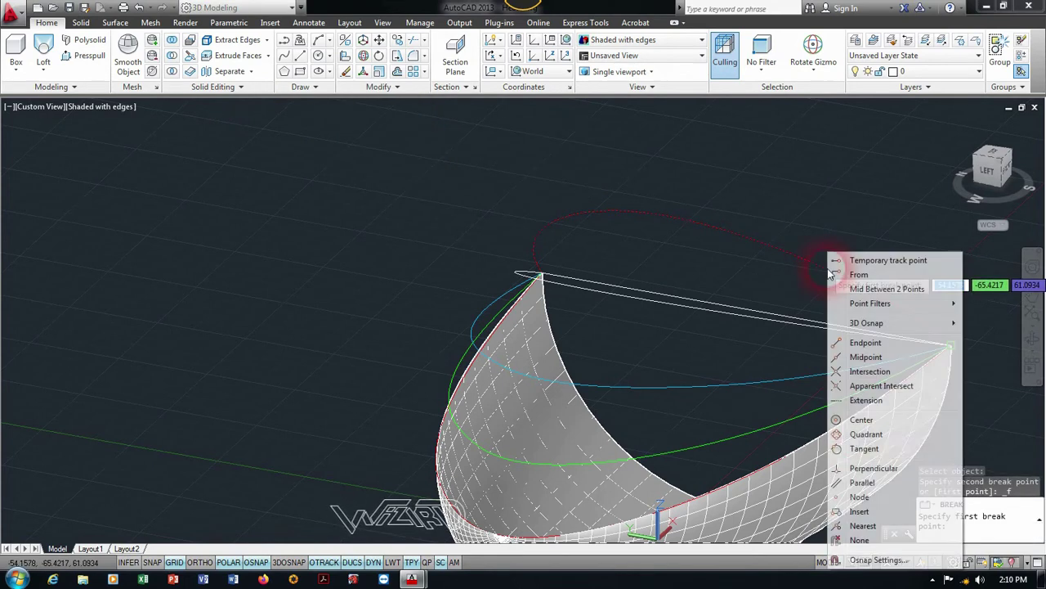
left_click(863, 526)
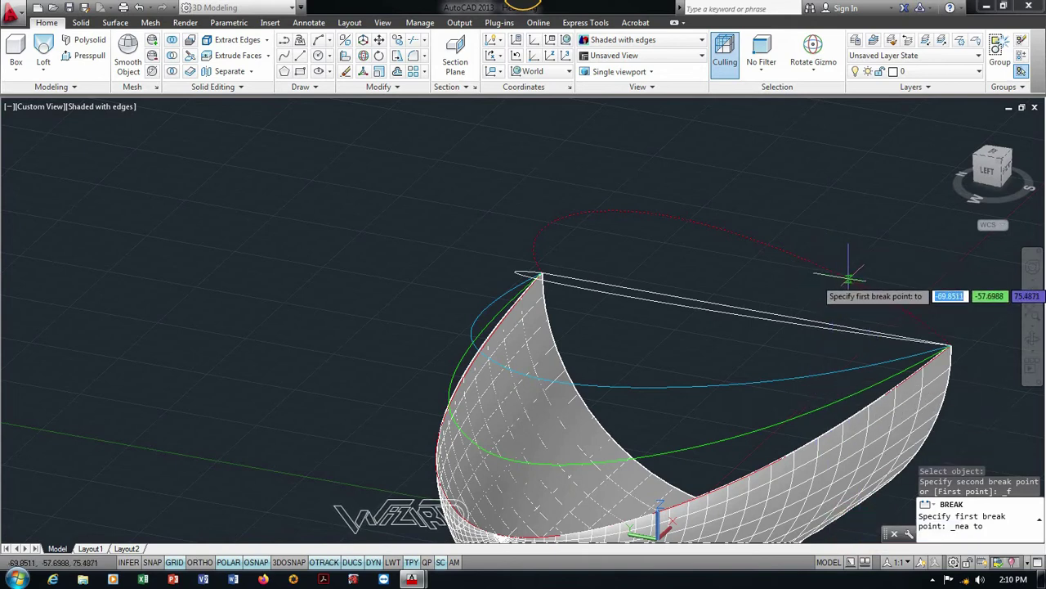
middle_click_drag(849, 279, 806, 269, "shift")
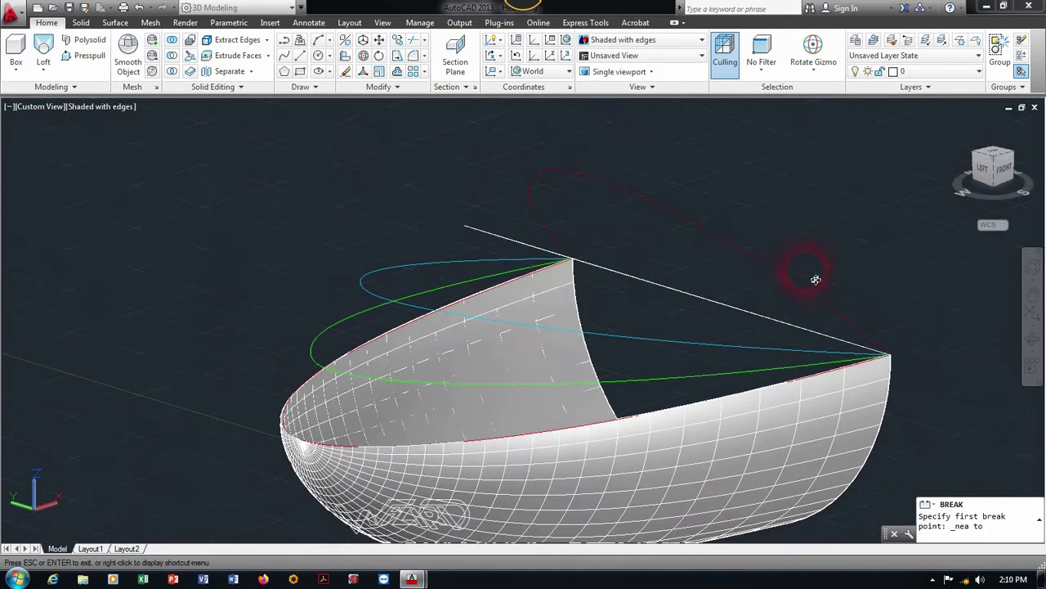
left_click(760, 262)
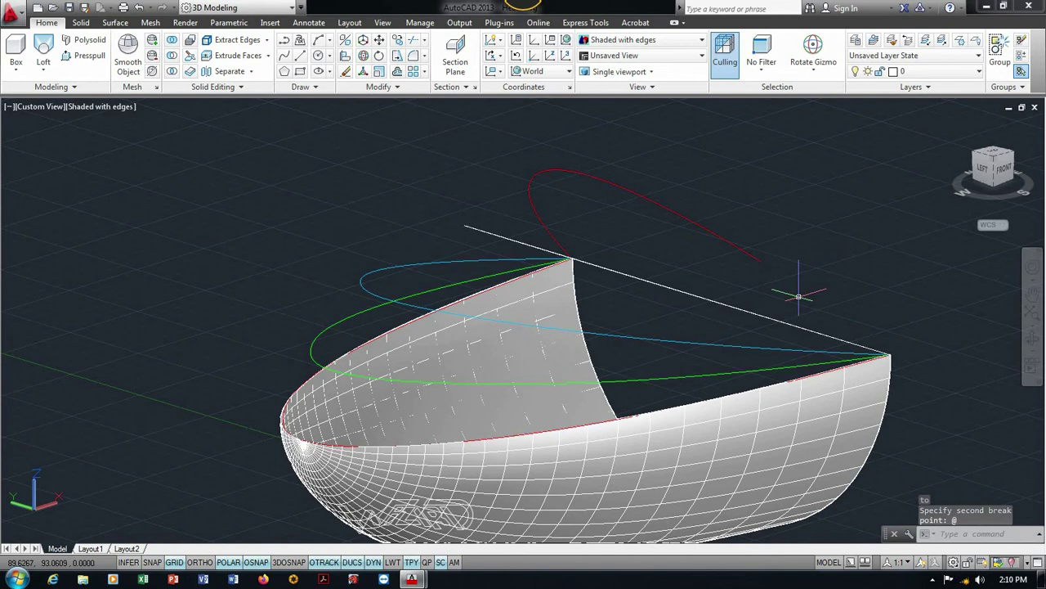
key("ctrl+z")
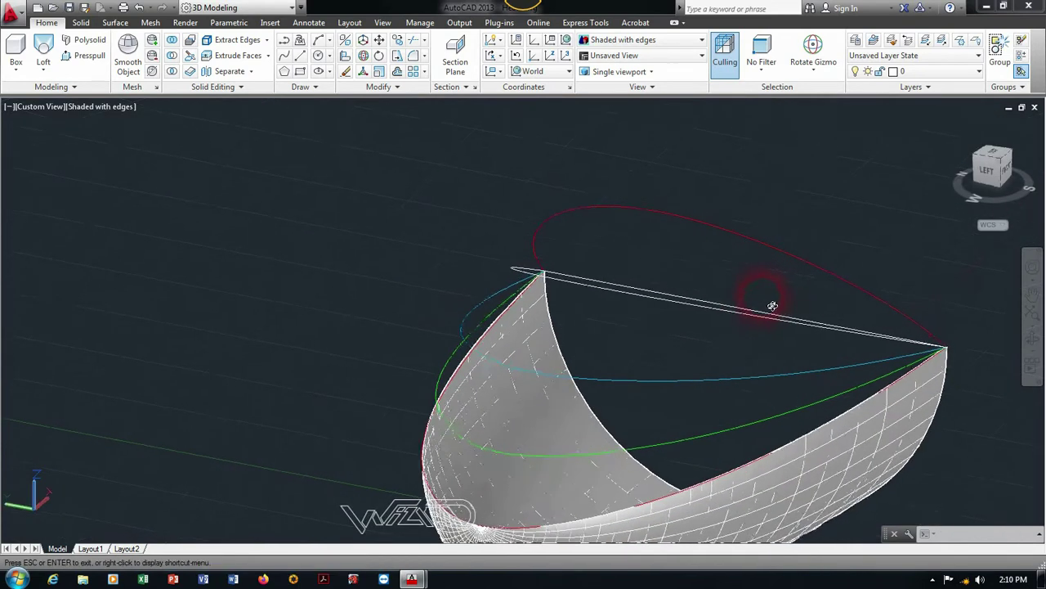
Break the red ellipse again, placing the second break point with Nearest snap.
left_click(399, 88)
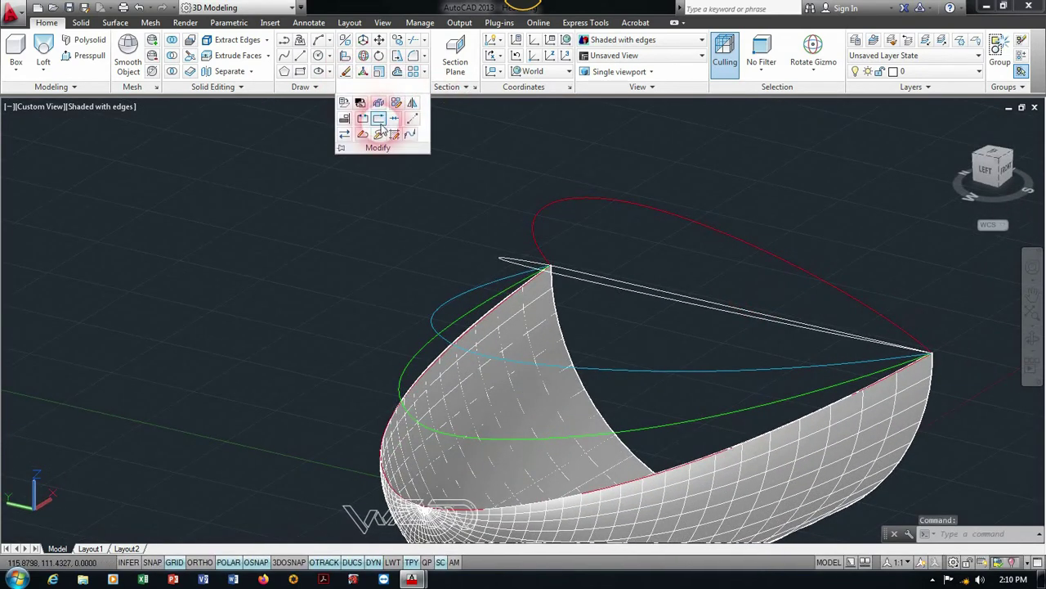
left_click(363, 110)
left_click(798, 262)
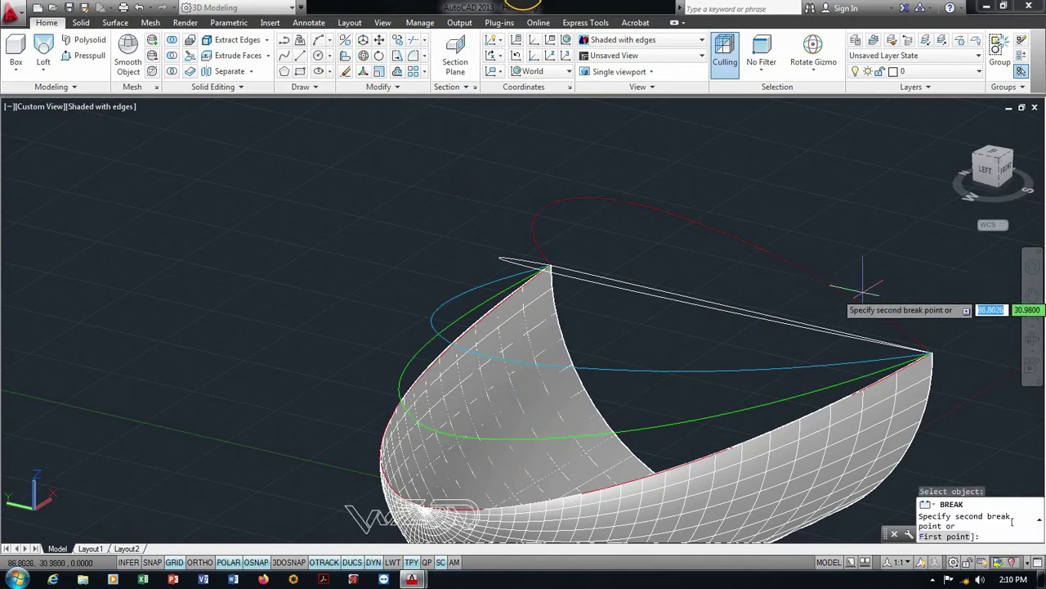
right_click(847, 255, "shift")
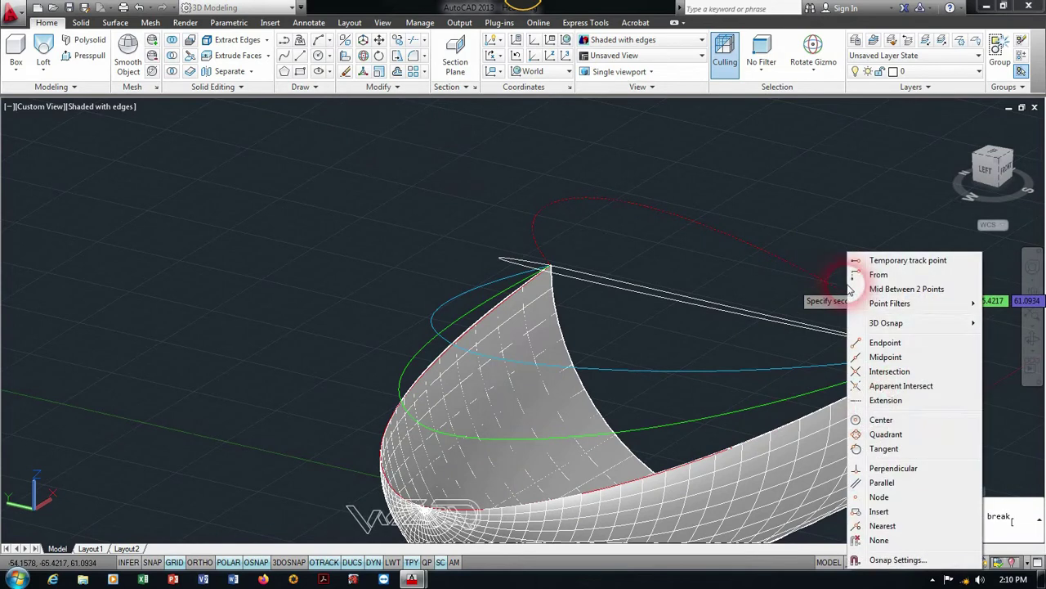
left_click(882, 525)
scroll(829, 311, "up", 3)
scroll(695, 282, "down", 3)
scroll(703, 282, "down", 2)
scroll(703, 282, "up", 3)
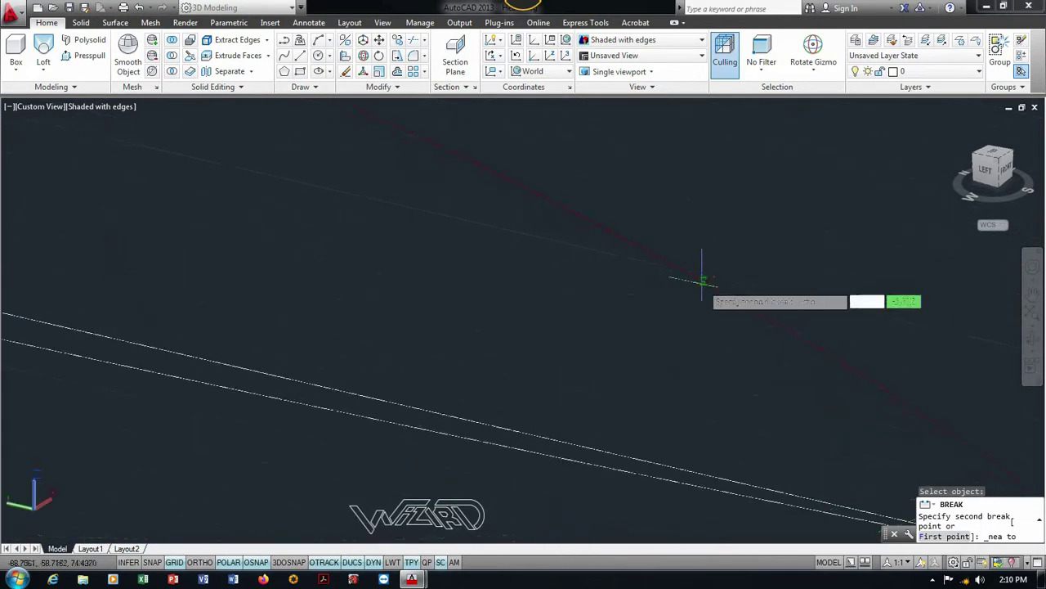
scroll(701, 282, "up", 2)
left_click(704, 267)
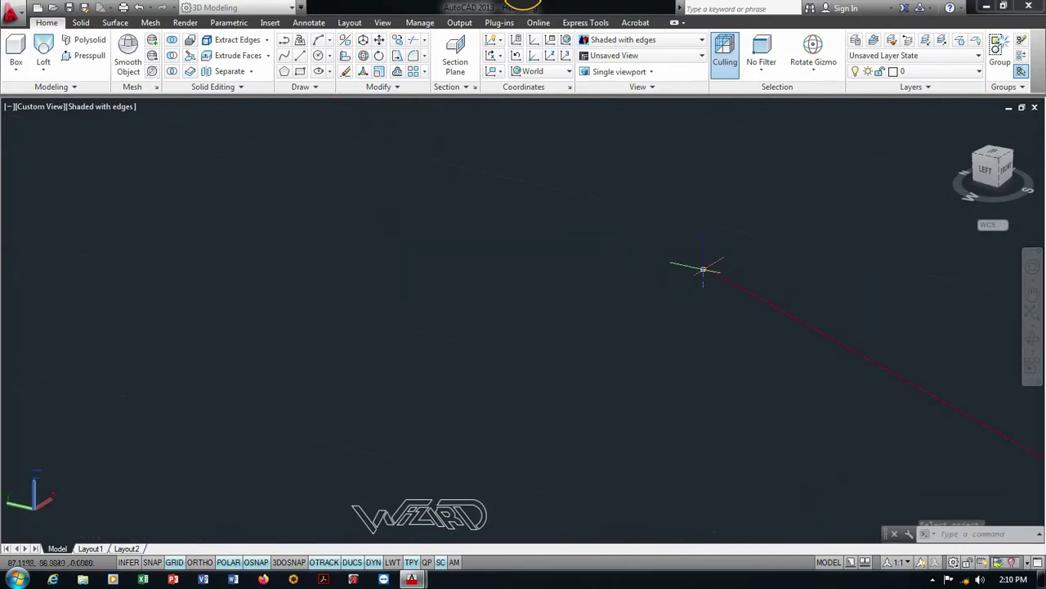
scroll(684, 327, "down", 3)
scroll(682, 323, "down", 2)
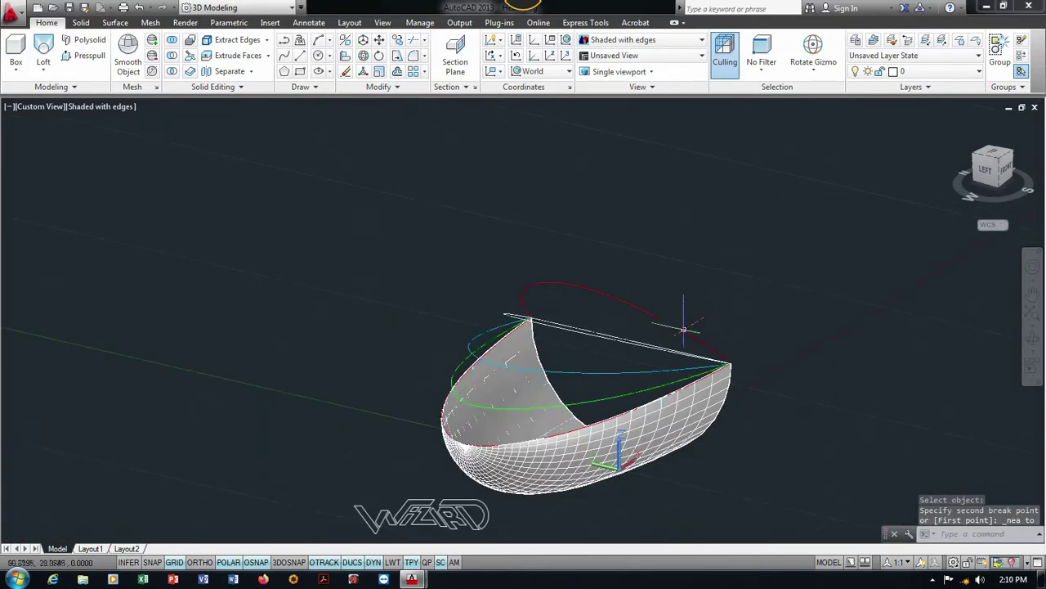
scroll(683, 328, "up", 2)
Undo the break so the red ellipse is a complete loop again.
key("ctrl+z")
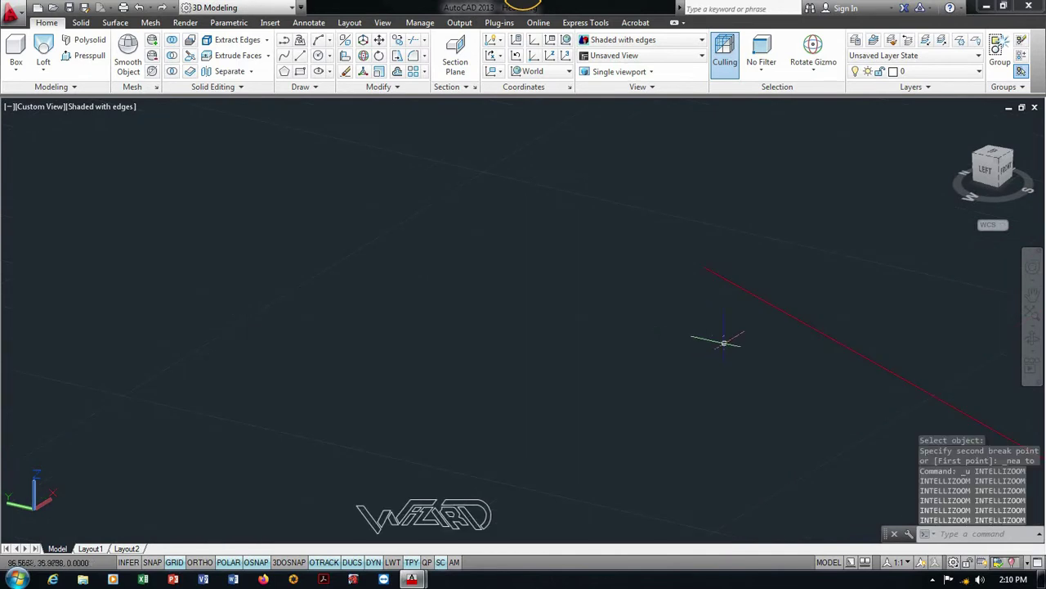
key("ctrl+z")
middle_click_drag(747, 303, 699, 270)
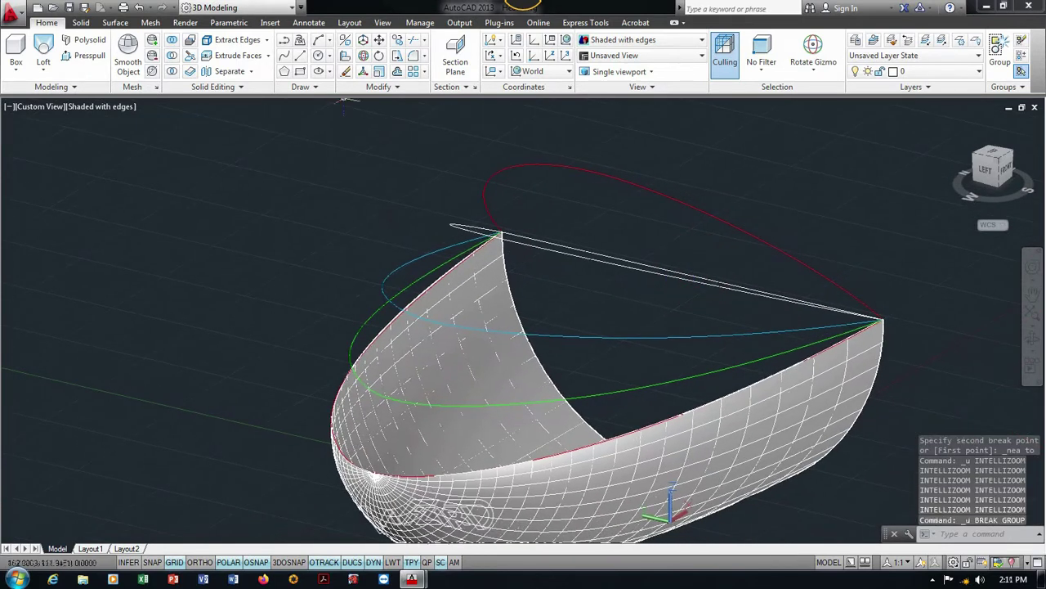
Begin another Break on the red ellipse with Nearest snap, cancel it, then orbit and zoom.
left_click(385, 88)
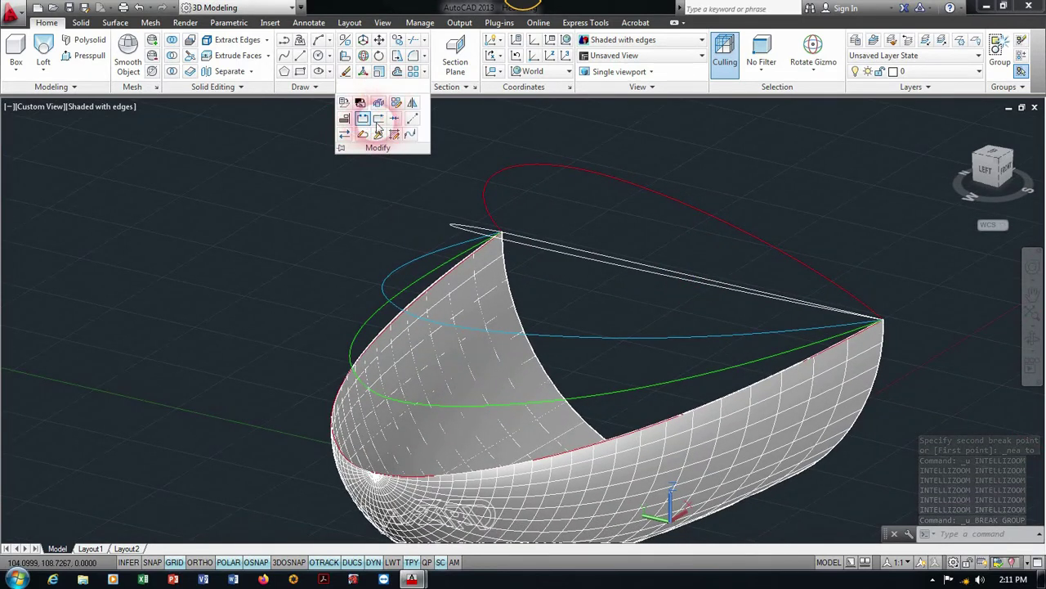
left_click(378, 117)
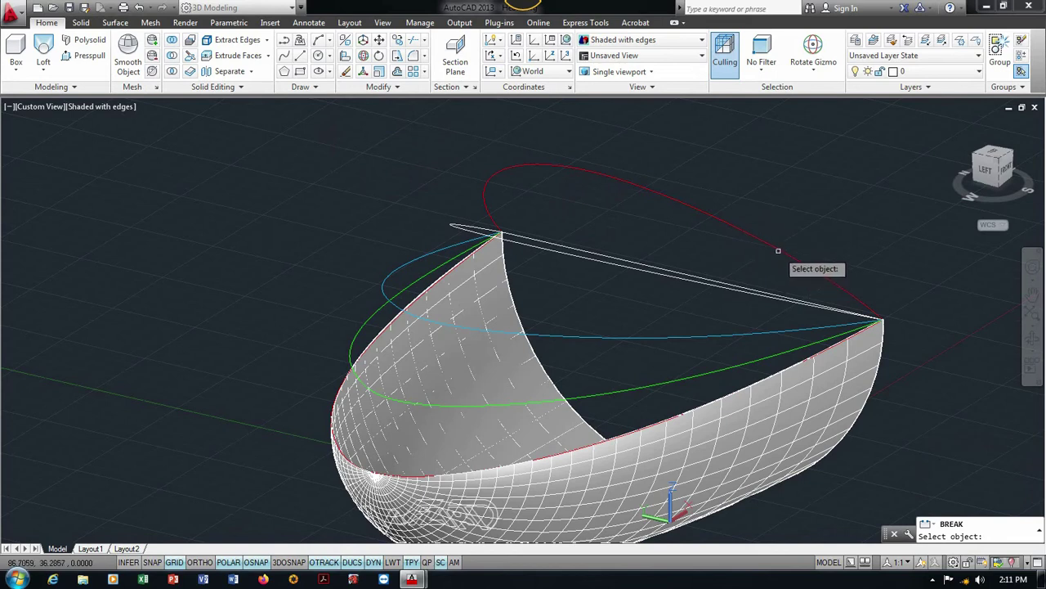
left_click(779, 250)
scroll(779, 244, "up", 2)
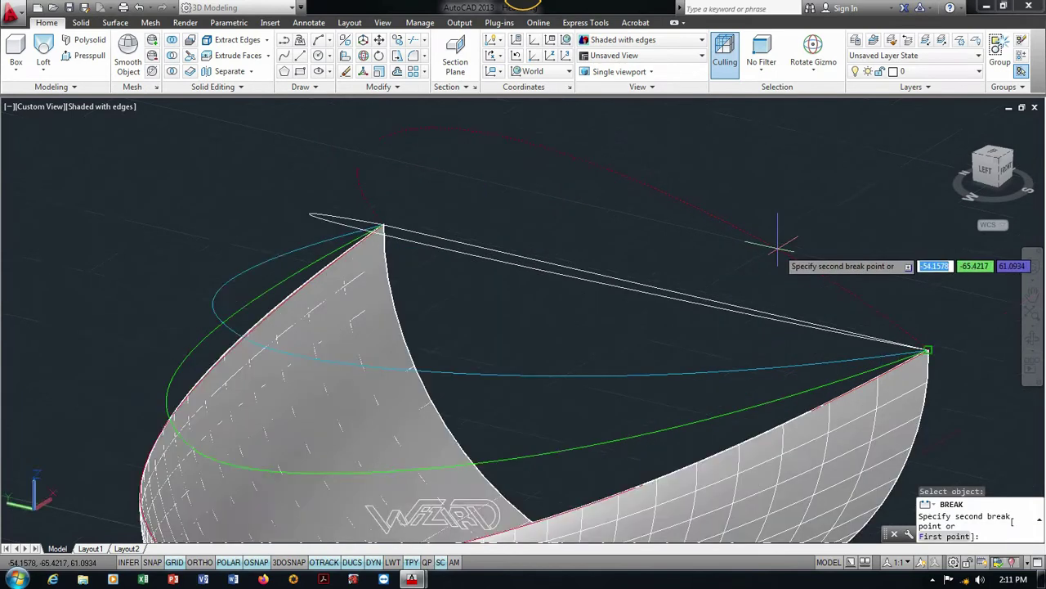
scroll(779, 244, "up", 2)
right_click(781, 249, "shift")
left_click(818, 526)
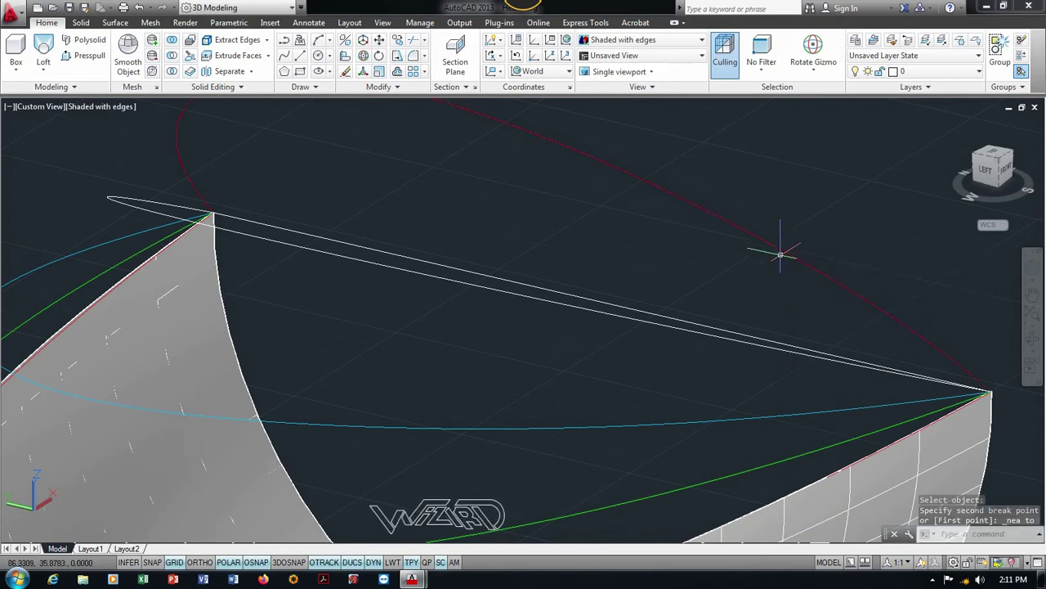
scroll(780, 253, "down", 4)
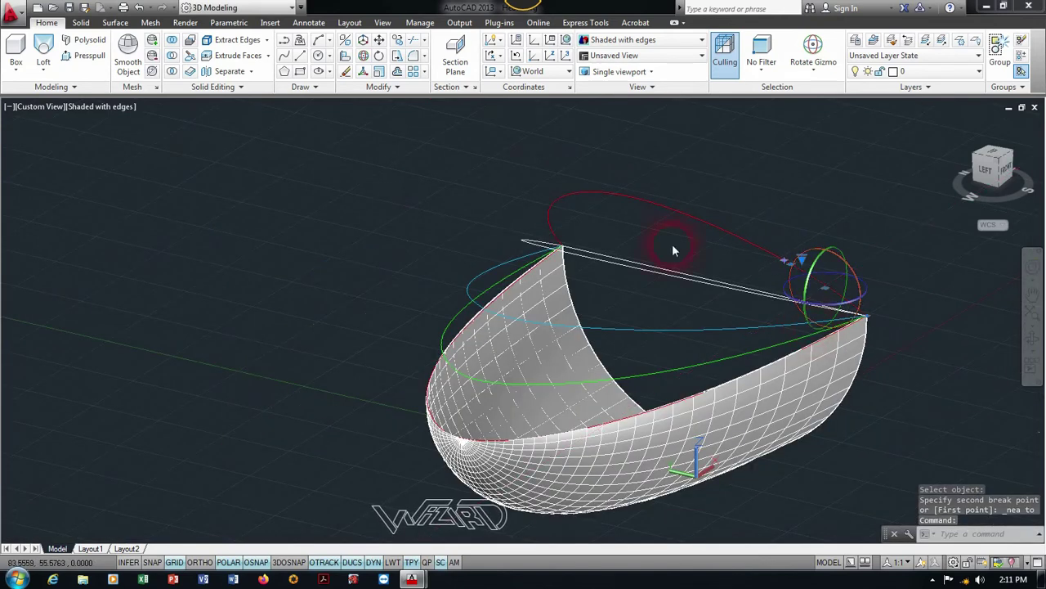
key("Escape")
mouse_move(711, 258)
middle_mouse_down("shift")
mouse_move(759, 271)
mouse_move(738, 259)
mouse_move(731, 283)
mouse_move(720, 279)
middle_mouse_up("shift")
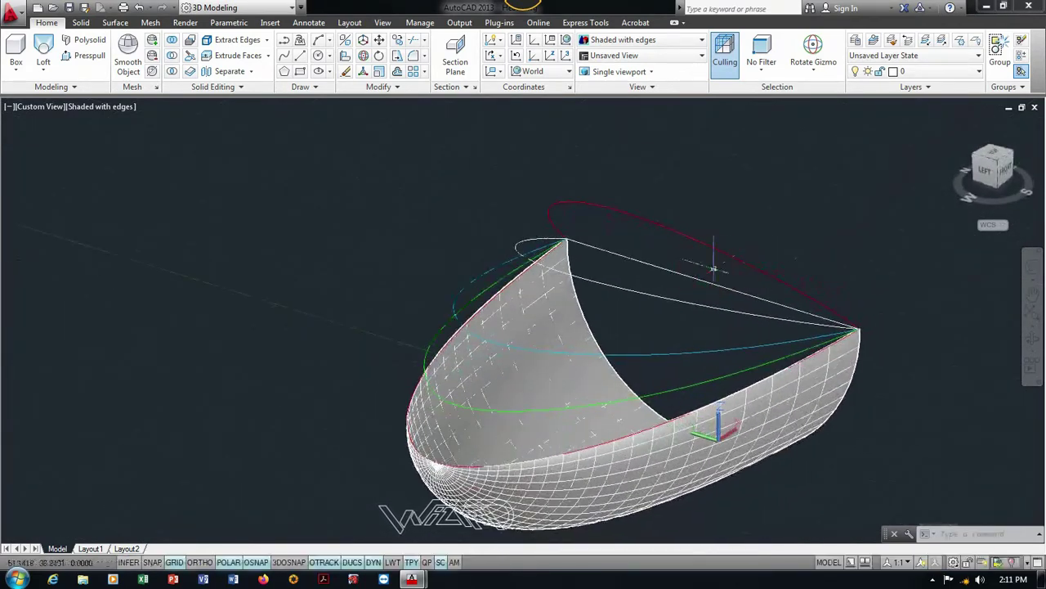
scroll(774, 277, "up", 2)
3D-mirror the white curve across a three-point plane, keeping the original.
key("Escape")
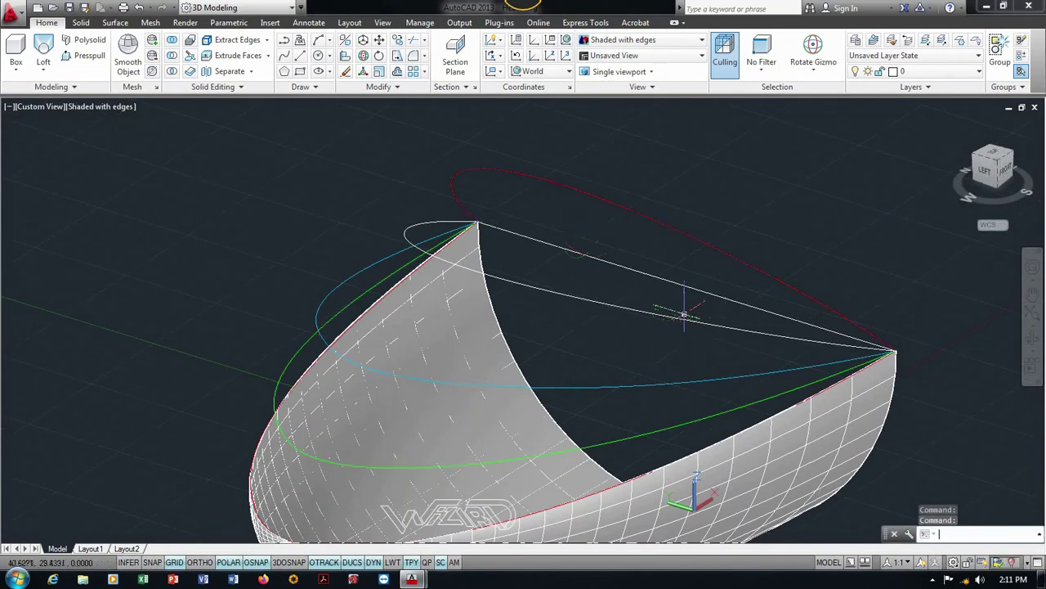
left_click(346, 42)
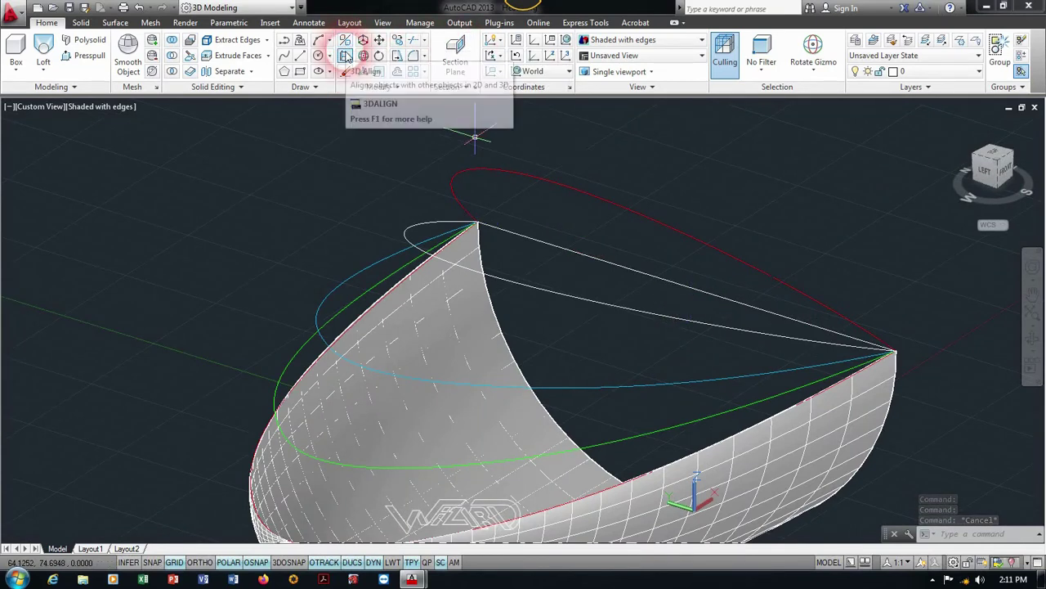
key("Return")
left_click(683, 278)
left_click(689, 185)
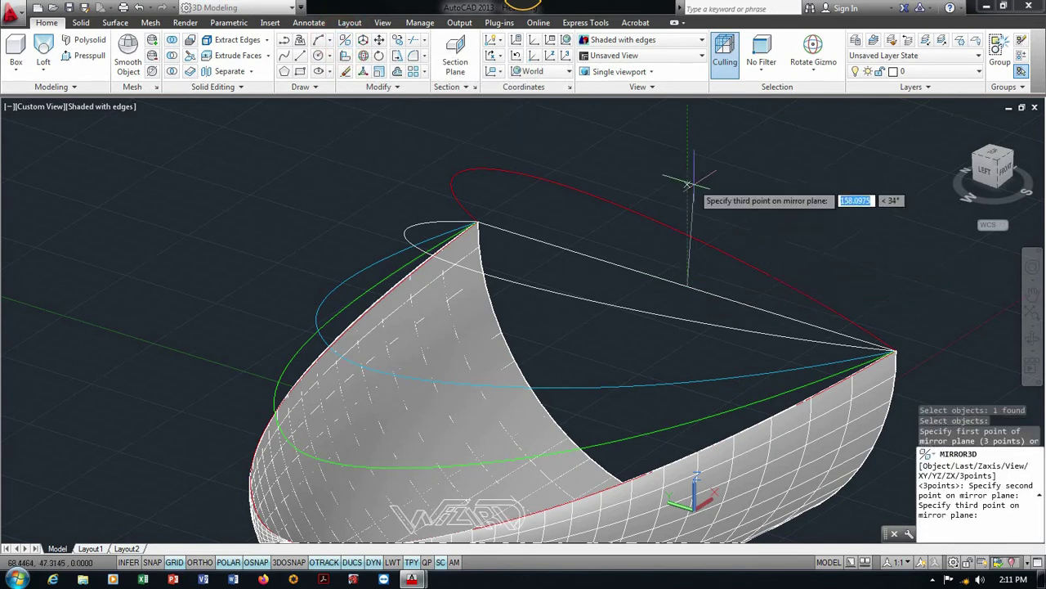
left_click(678, 163)
key("Return")
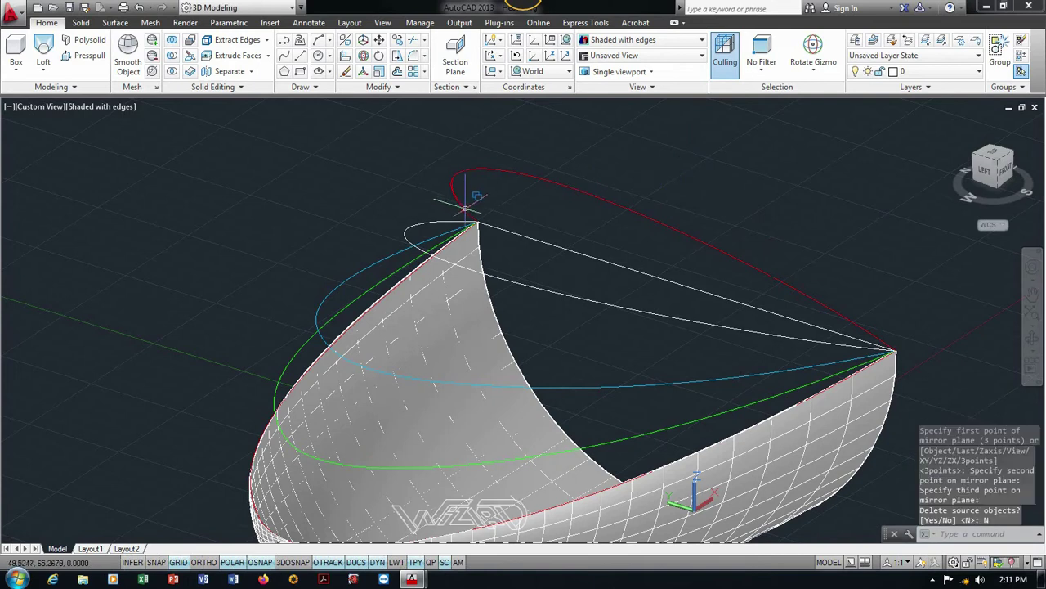
Select one of the overlapping red splines and orbit toward a front view.
left_click(463, 209)
left_click(556, 267)
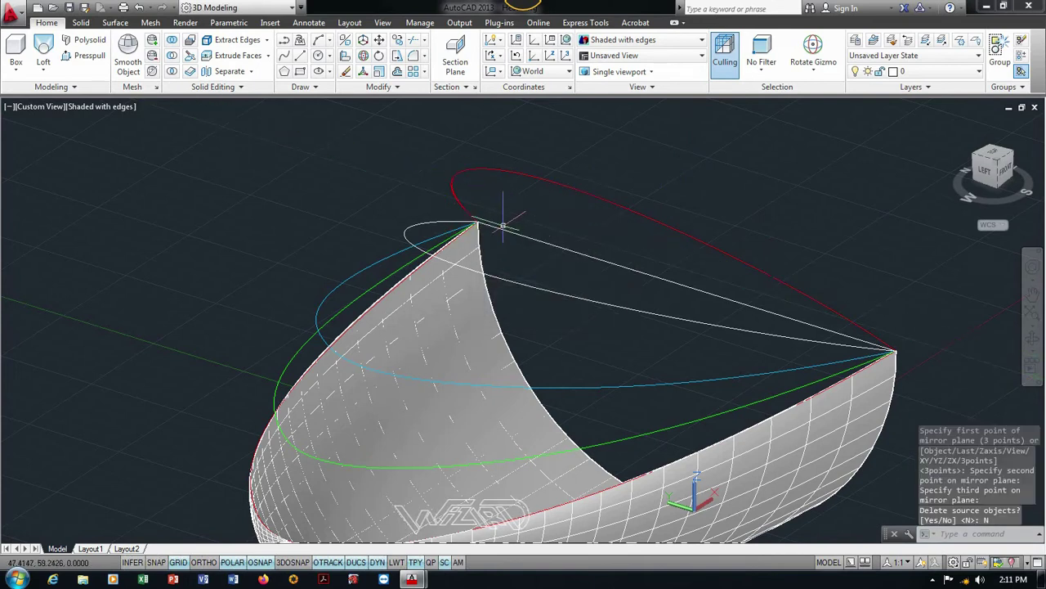
mouse_move(515, 225)
middle_mouse_down("shift")
mouse_move(612, 220)
mouse_move(602, 224)
middle_mouse_up("shift")
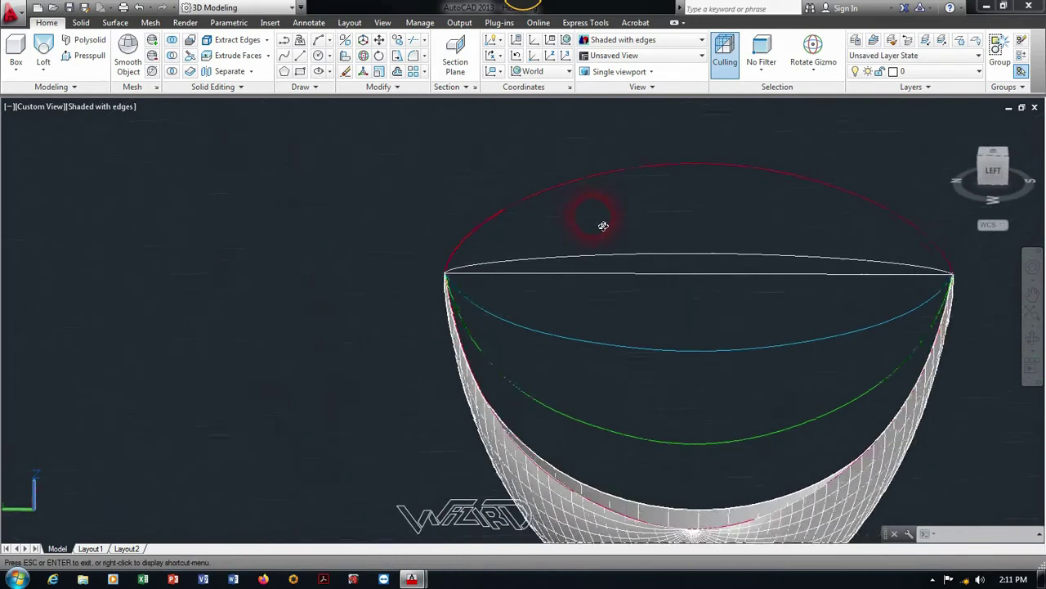
Break the red arc, setting the second point with Nearest snap.
scroll(603, 224, "up", 3)
scroll(483, 193, "up", 3)
scroll(471, 192, "up", 2)
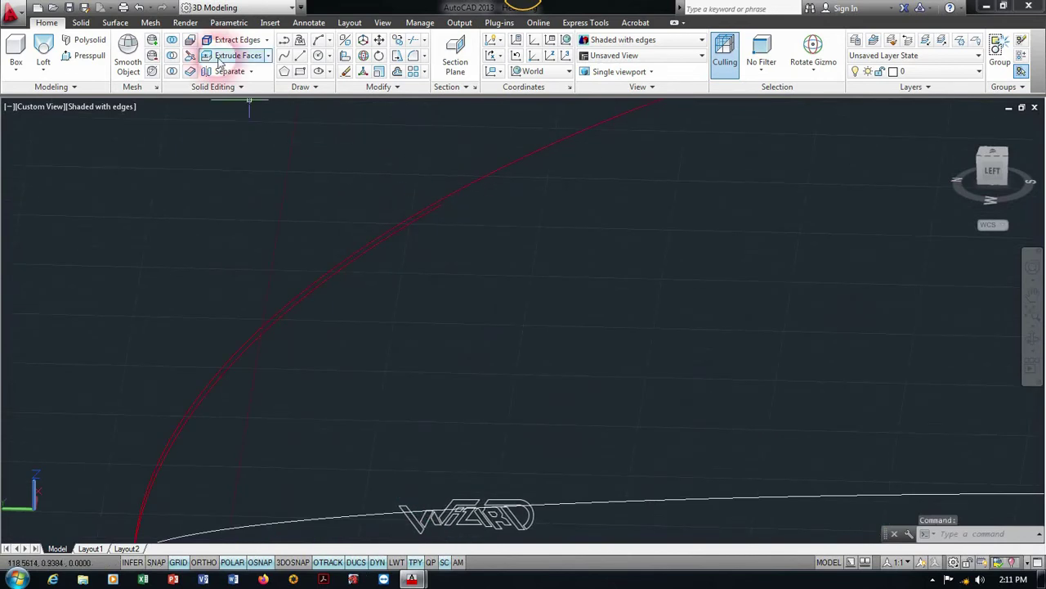
left_click(378, 87)
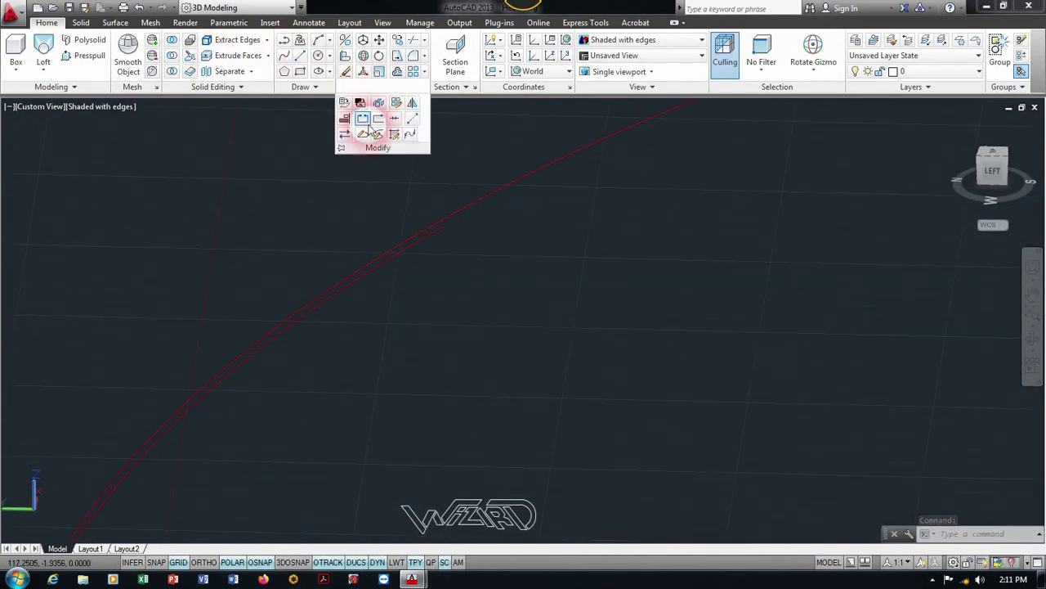
left_click(366, 121)
left_click(444, 217)
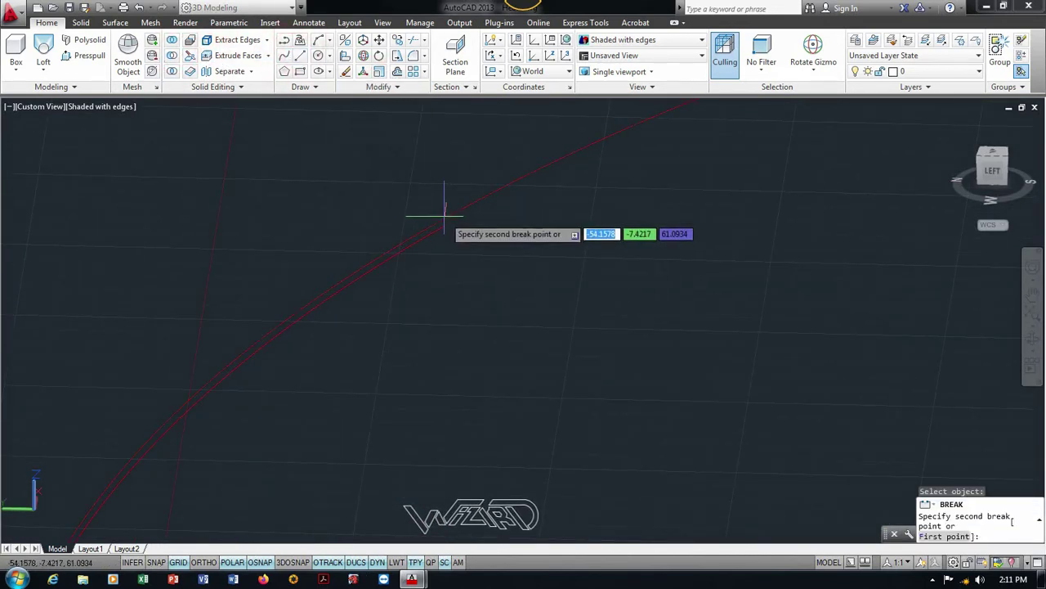
right_click(446, 215, "shift")
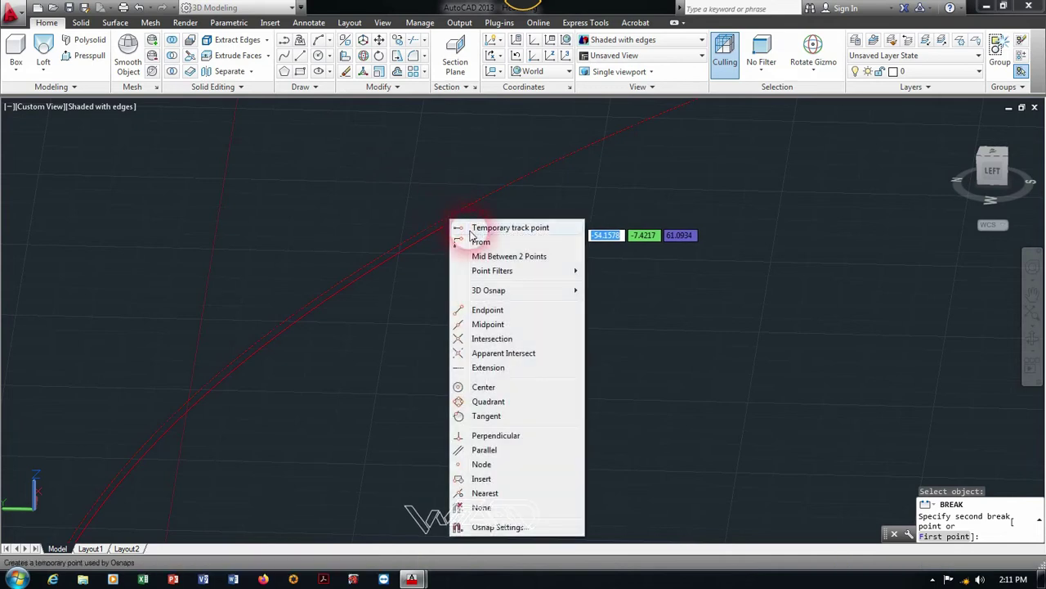
left_click(495, 493)
left_click(448, 227)
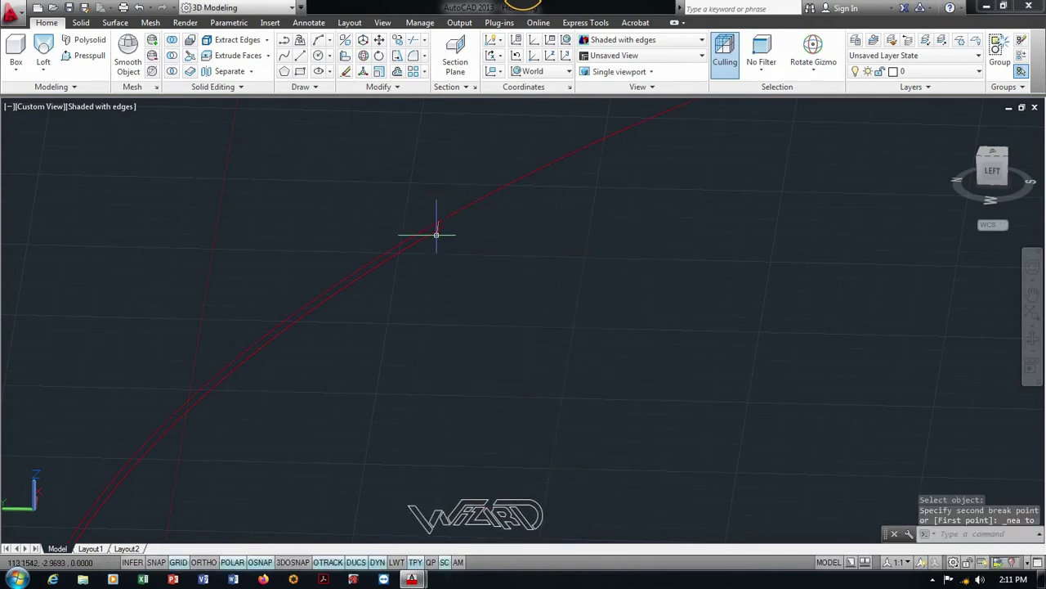
Delete the broken-off red arc piece.
left_click(436, 236)
key("Delete")
scroll(352, 295, "down", 5)
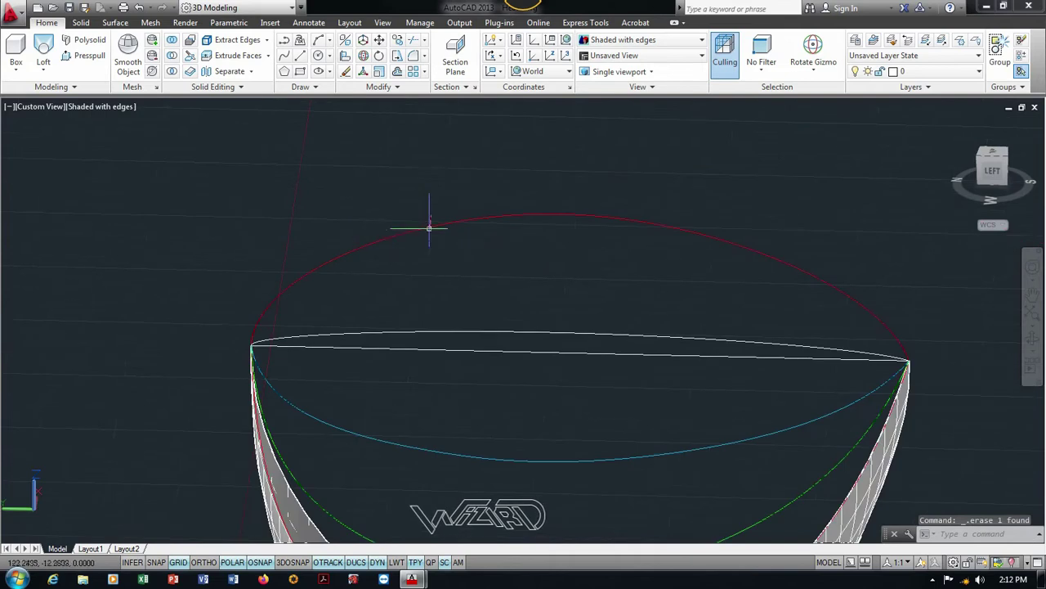
Orbit the hull to an oblique side view, clearing the arc and ellipse selections.
left_click(865, 309)
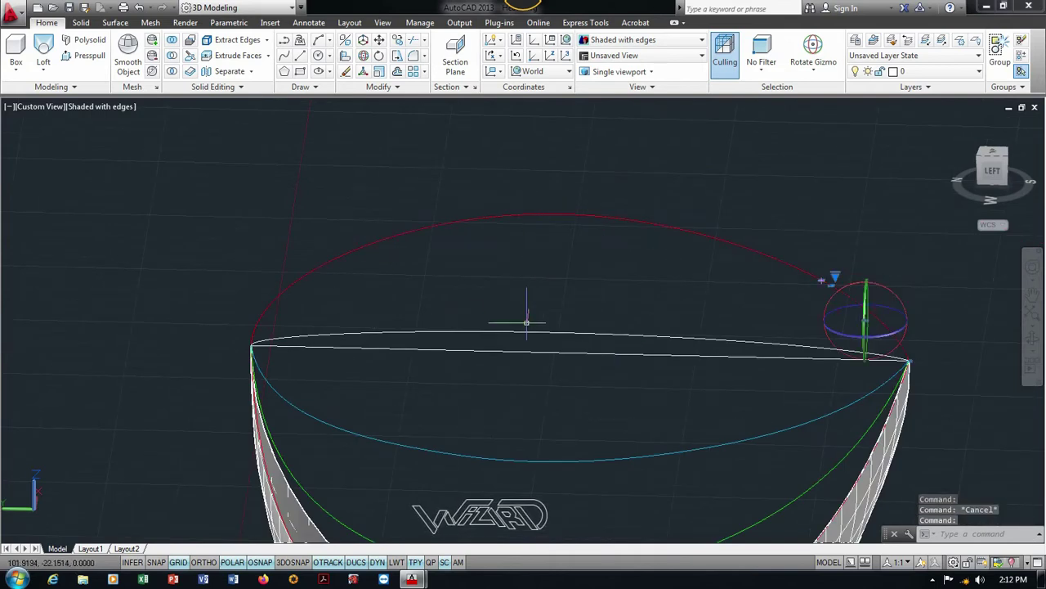
left_click(308, 277)
left_click(245, 345)
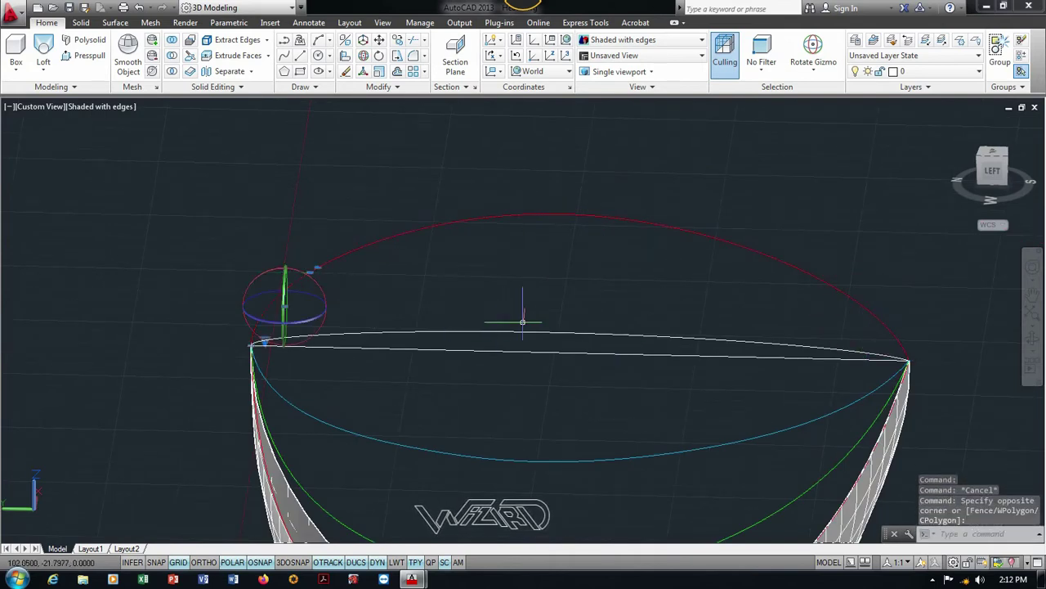
key("Escape")
scroll(605, 262, "down", 2)
middle_click_drag(618, 264, 491, 278, "shift")
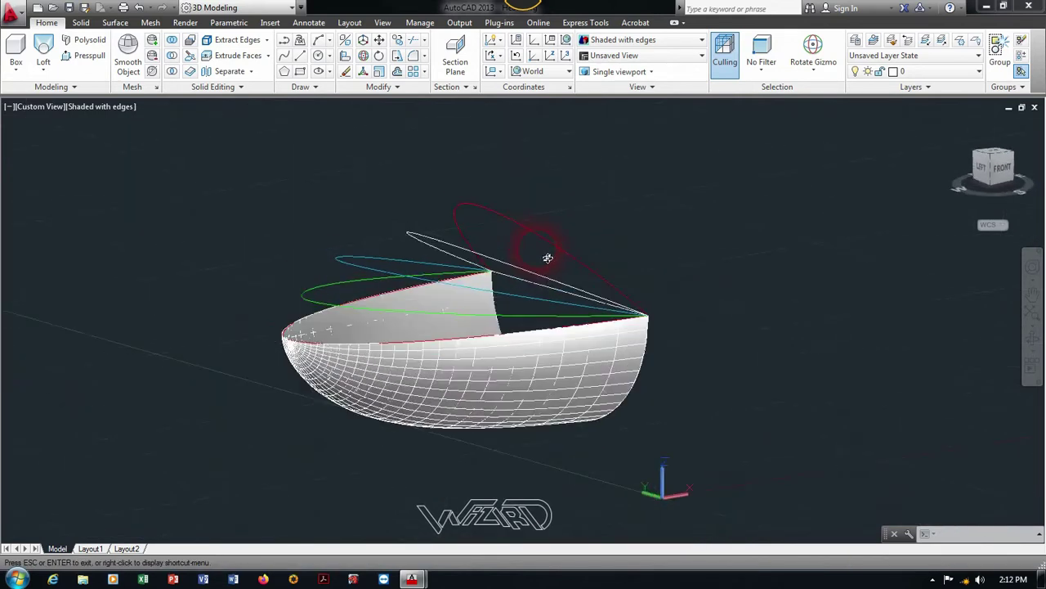
scroll(476, 290, "up", 2)
scroll(476, 290, "down", 2)
mouse_move(567, 286)
middle_mouse_down("shift")
mouse_move(702, 216)
mouse_move(690, 209)
middle_mouse_up("shift")
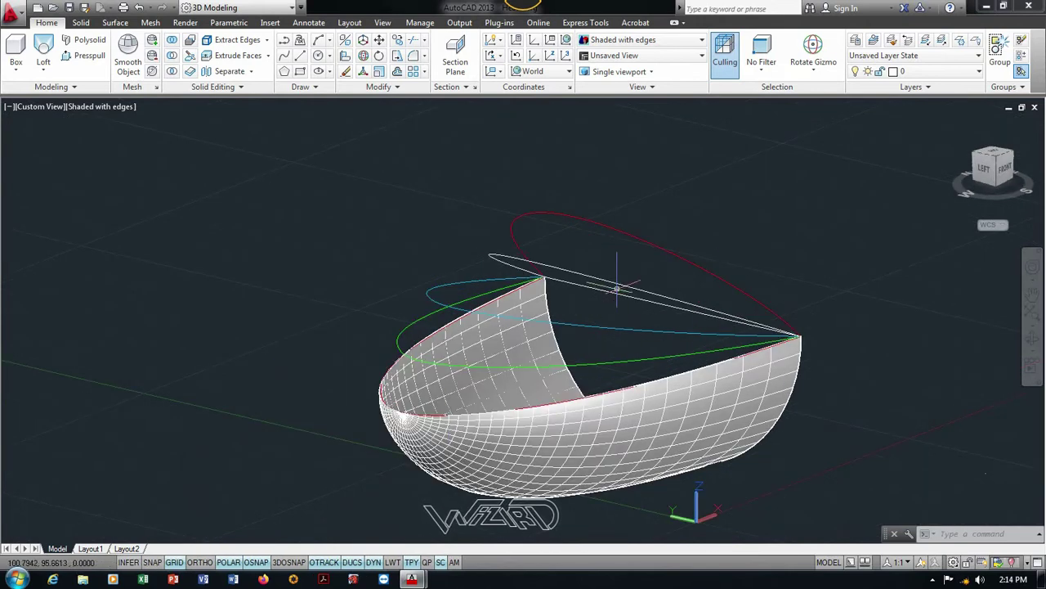
mouse_move(617, 288)
middle_mouse_down("shift")
mouse_move(573, 274)
mouse_move(624, 355)
mouse_move(607, 304)
mouse_move(712, 255)
middle_mouse_up("shift")
left_click(572, 274)
key("Escape")
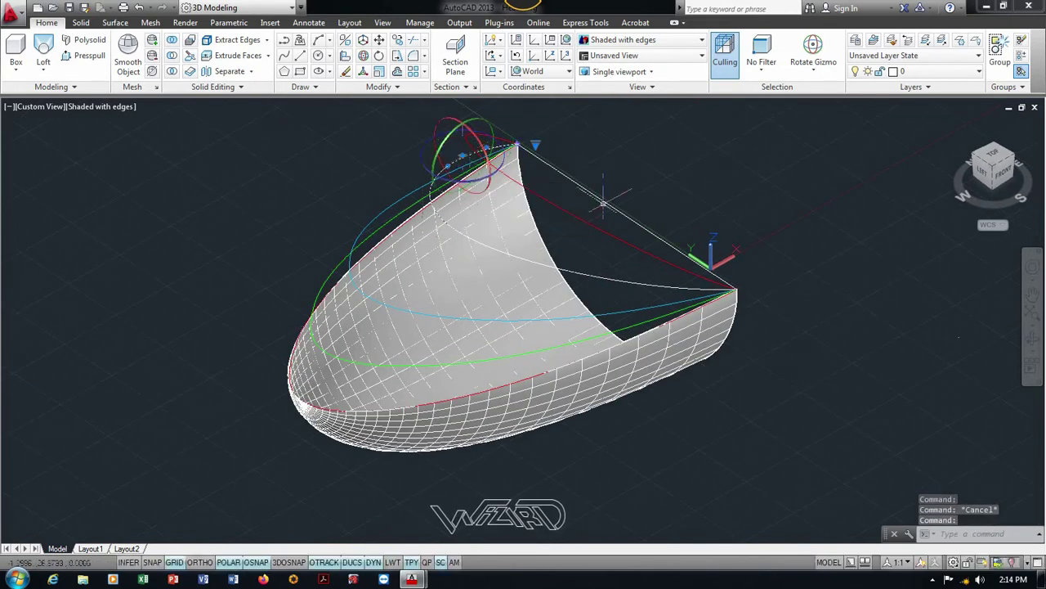
Set the Selection panel's gizmo dropdown to No Gizmo.
left_click(814, 65)
left_click(828, 168)
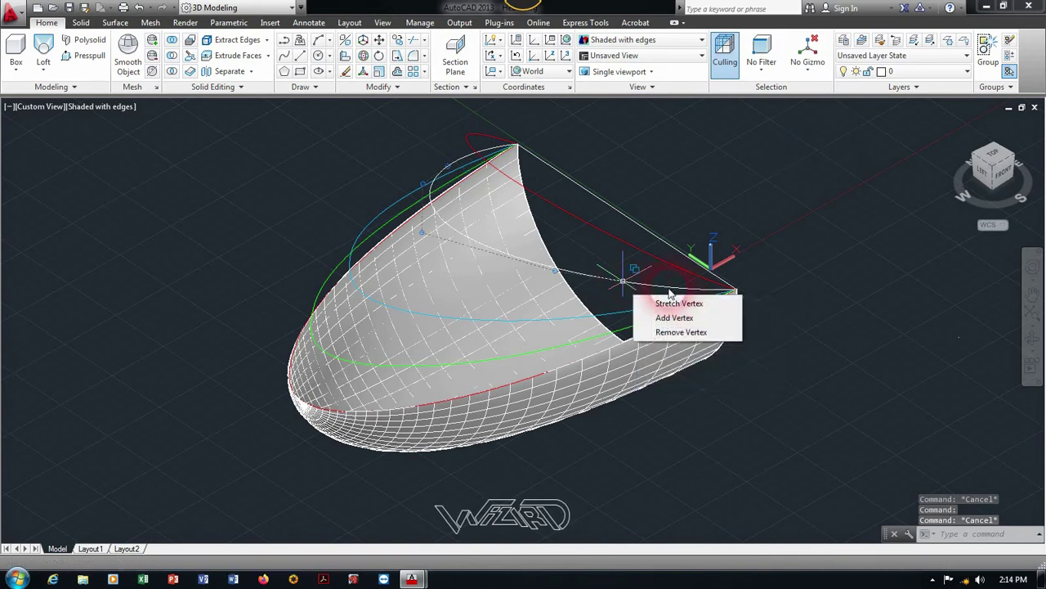
key("Escape")
Draw the first connector line from the white curve to the red arc.
left_click(284, 39)
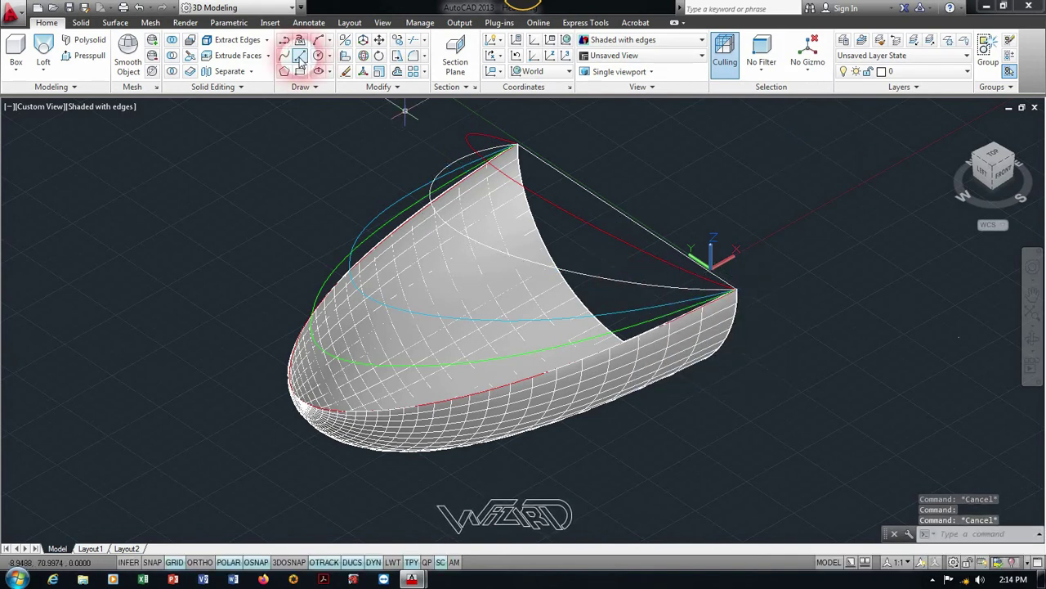
scroll(646, 257, "up", 5)
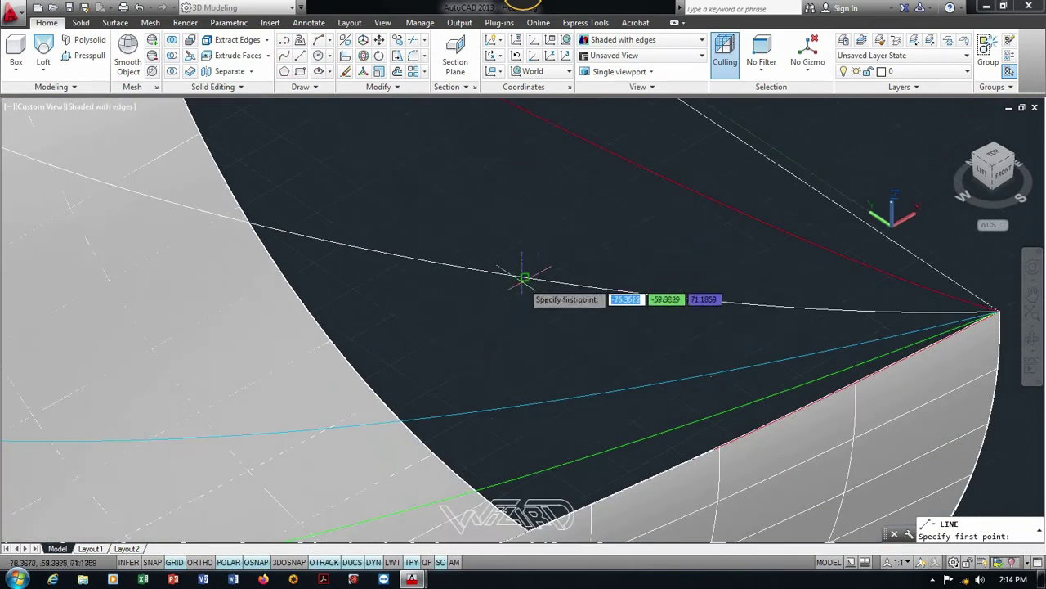
scroll(523, 278, "up", 5)
left_click(545, 245)
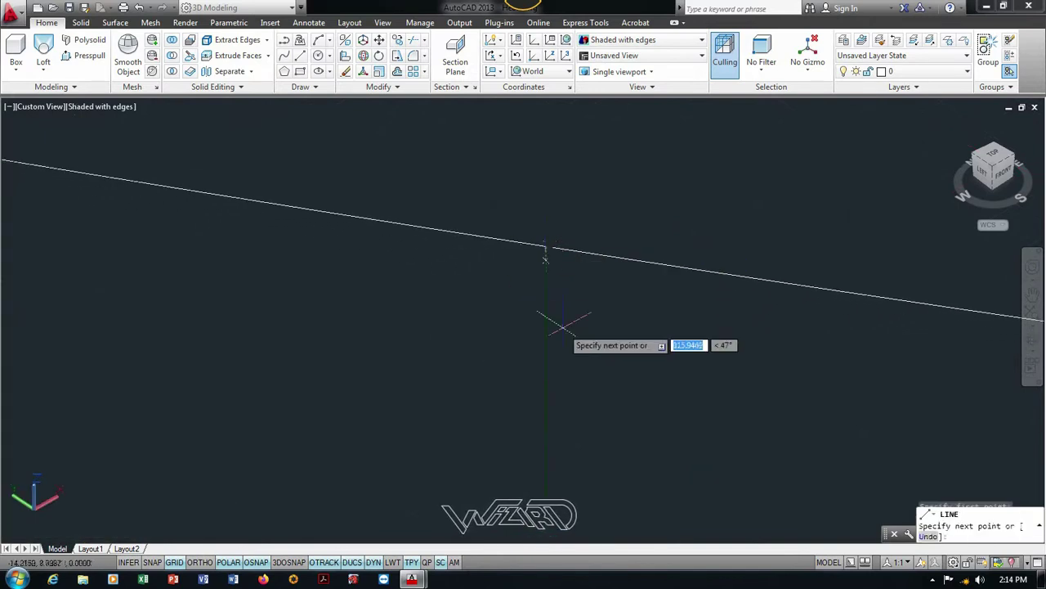
scroll(572, 319, "down", 5)
scroll(572, 219, "down", 3)
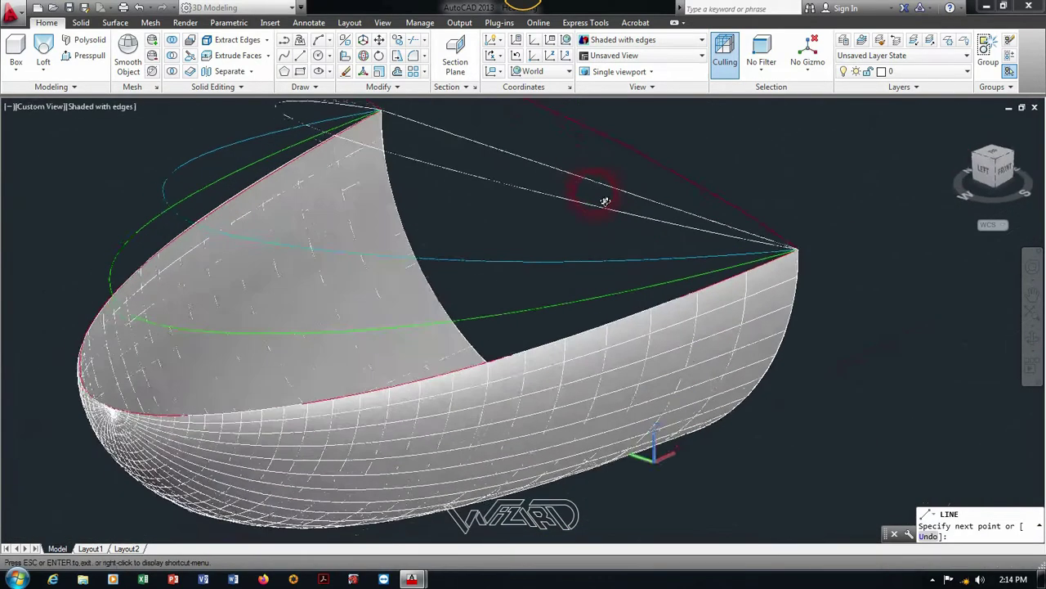
scroll(605, 199, "down", 2)
scroll(650, 331, "up", 3)
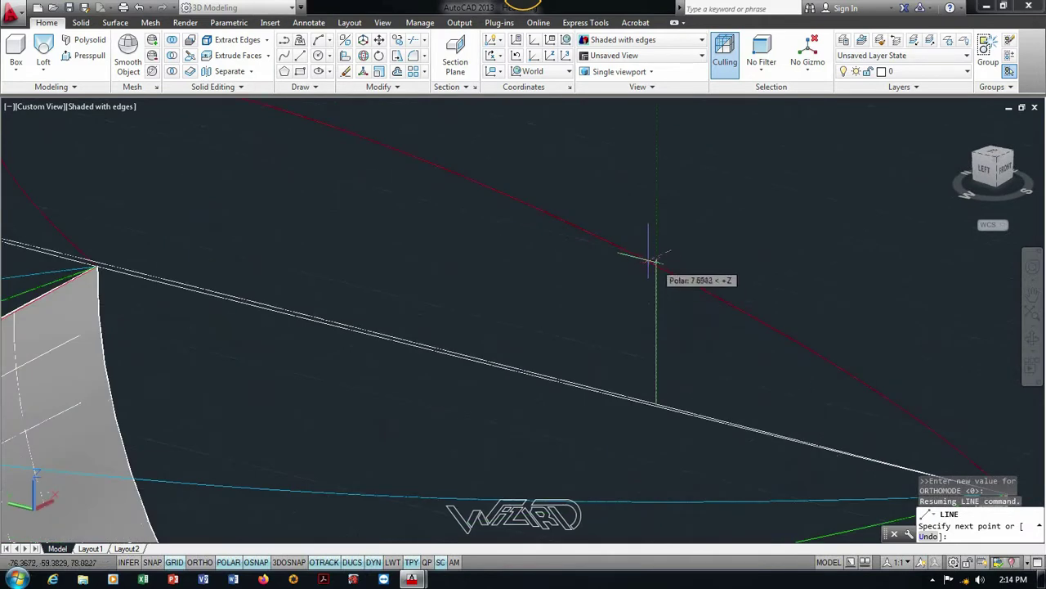
scroll(609, 241, "up", 2)
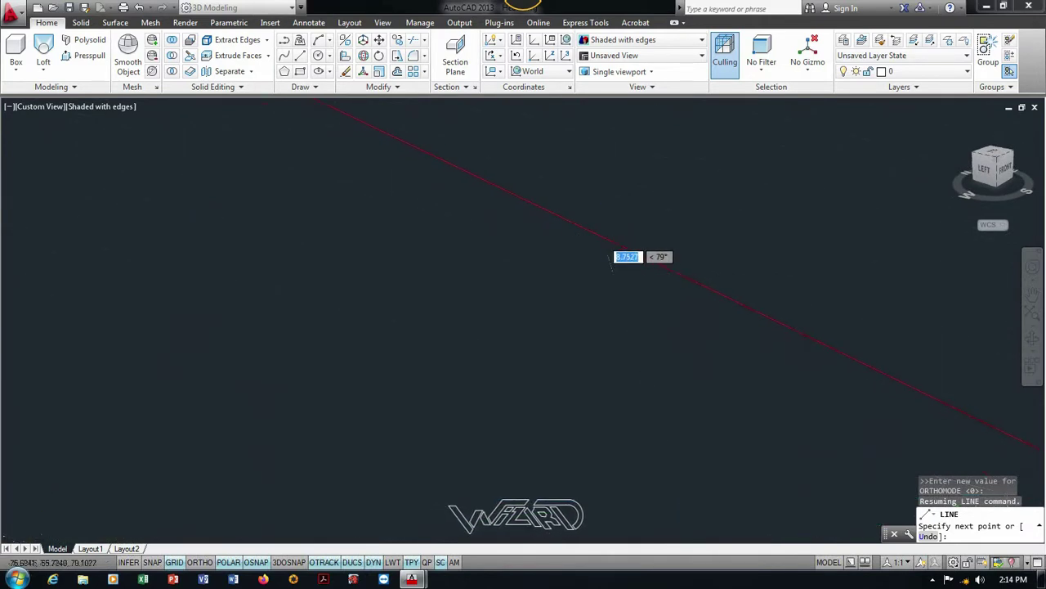
left_click(648, 251)
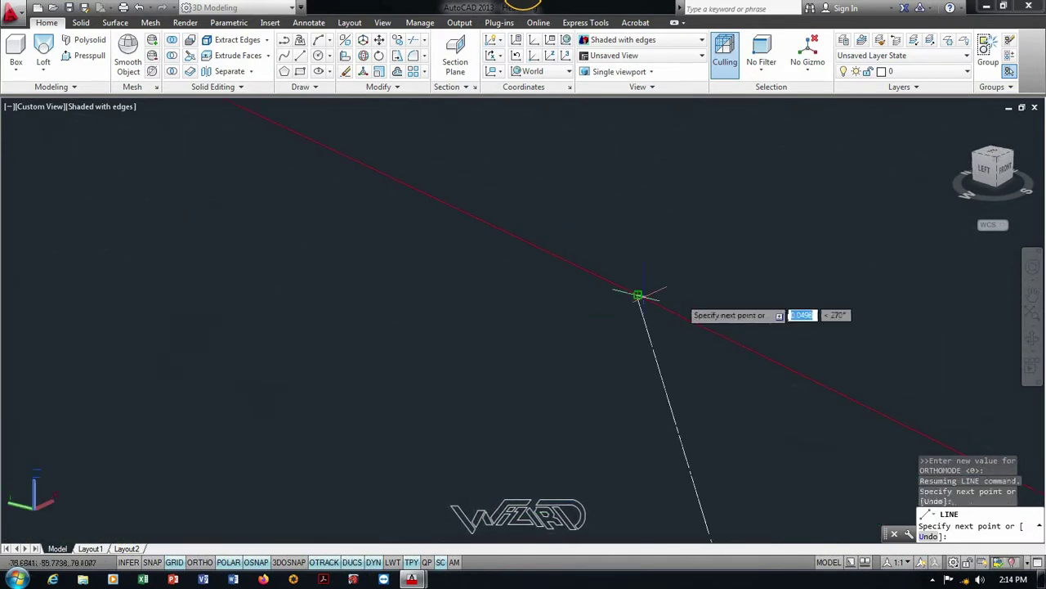
scroll(678, 301, "down", 2)
scroll(693, 319, "down", 2)
scroll(694, 321, "down", 2)
middle_click_drag(533, 319, 644, 323, "shift")
scroll(619, 313, "up", 1)
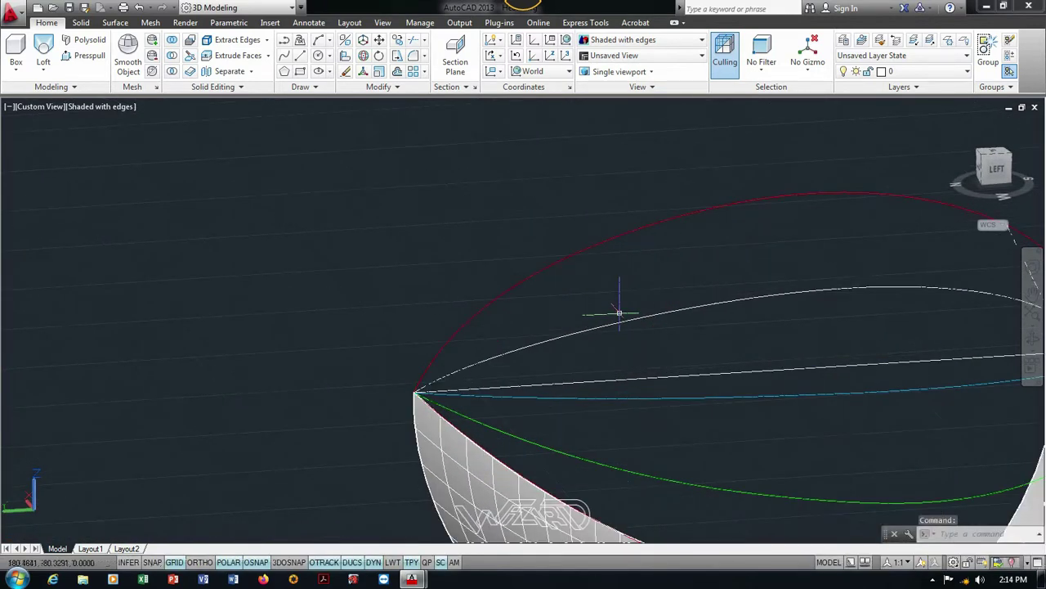
Draw a second connector line with LINE from the white curve to the red curve.
type("l")
key("Return")
scroll(535, 347, "up", 2)
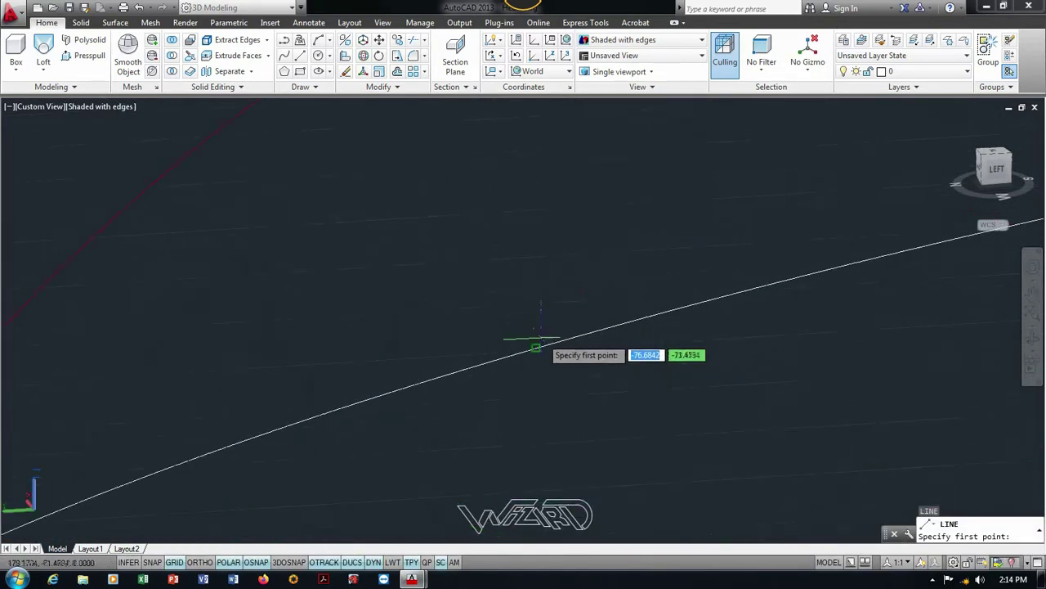
scroll(535, 347, "up", 1)
scroll(515, 433, "up", 1)
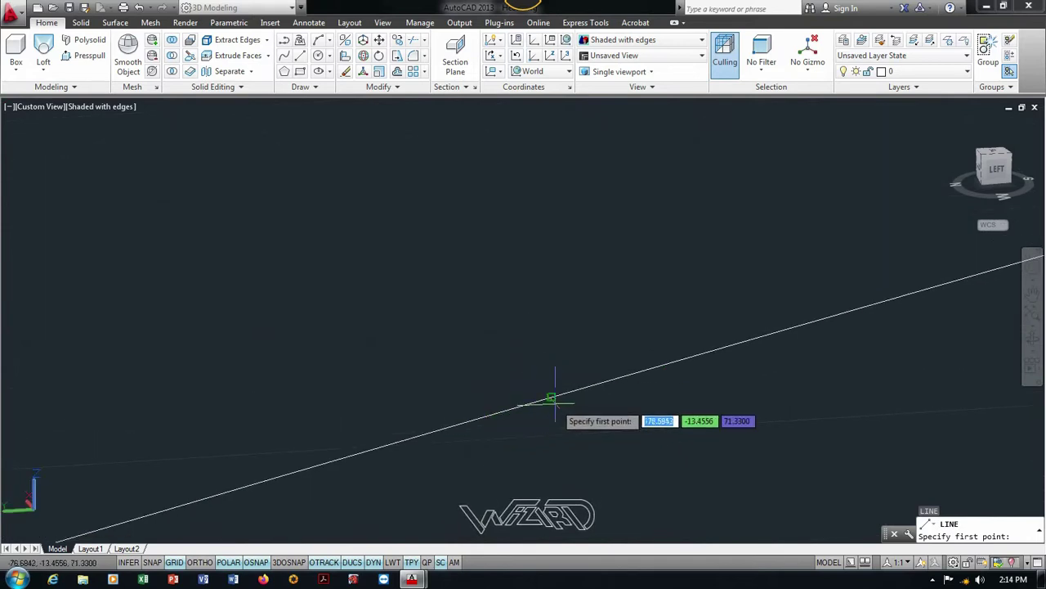
middle_click_drag(555, 399, 485, 392)
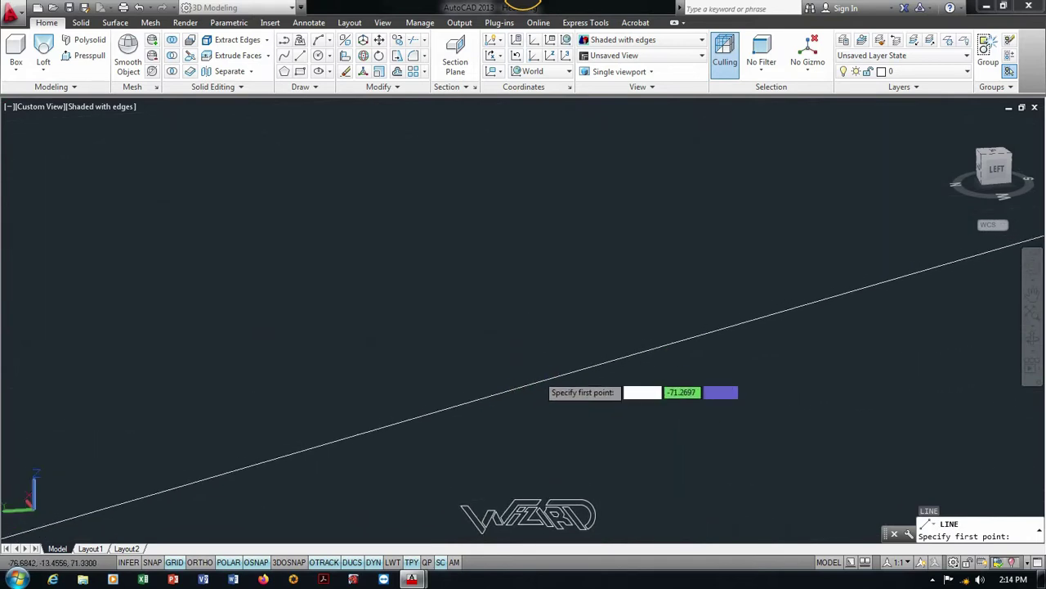
left_click(463, 393)
mouse_move(464, 394)
middle_mouse_down()
mouse_move(496, 439)
mouse_move(496, 334)
mouse_move(559, 286)
middle_mouse_up()
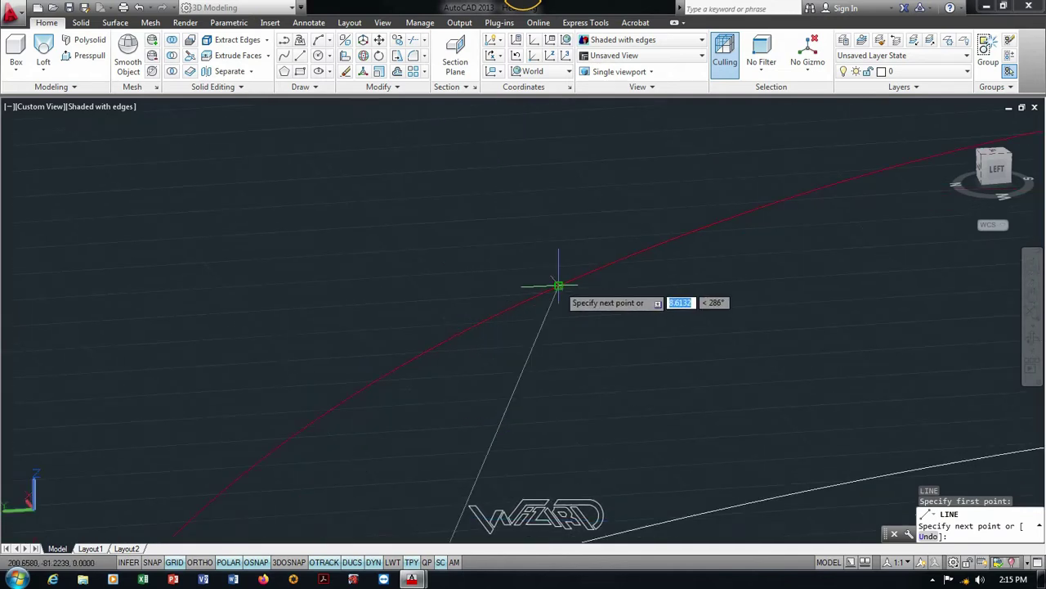
left_click(558, 285)
key("Return")
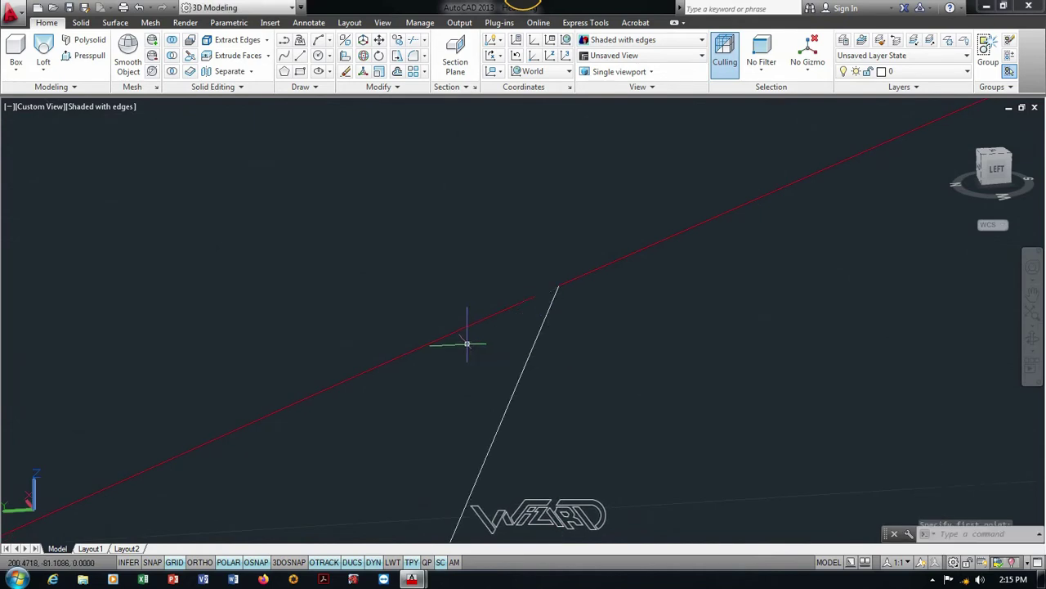
Orbit and zoom to review the two connector lines above the bowl.
middle_click_drag(467, 343, 354, 365)
scroll(327, 343, "down", 5)
scroll(444, 354, "up", 2)
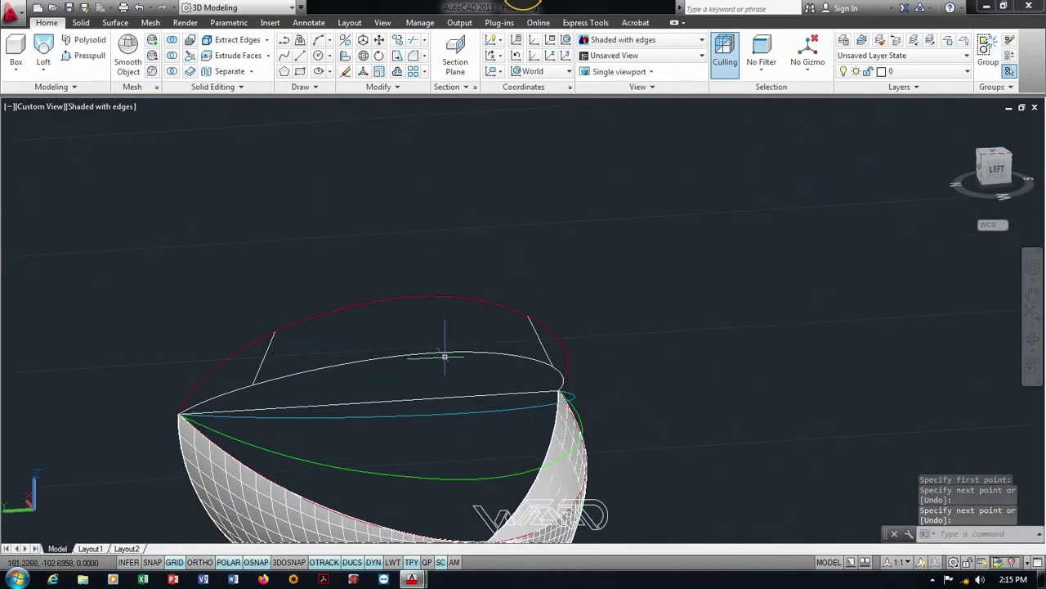
mouse_move(496, 364)
middle_mouse_down("shift")
mouse_move(360, 358)
mouse_move(397, 367)
middle_mouse_up("shift")
scroll(397, 367, "down", 3)
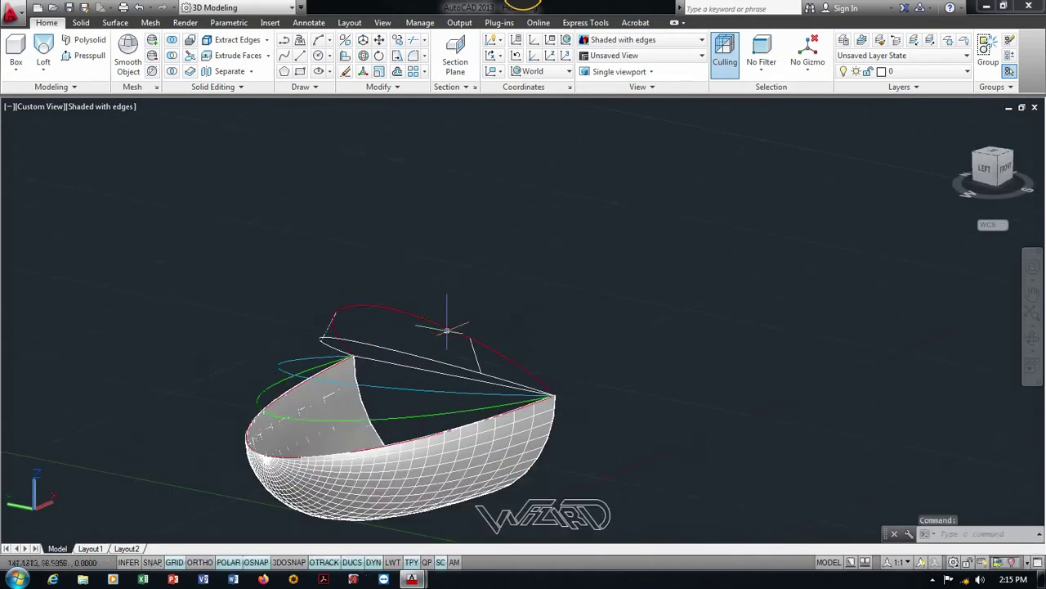
scroll(409, 360, "up", 2)
scroll(454, 335, "down", 2)
scroll(454, 335, "up", 2)
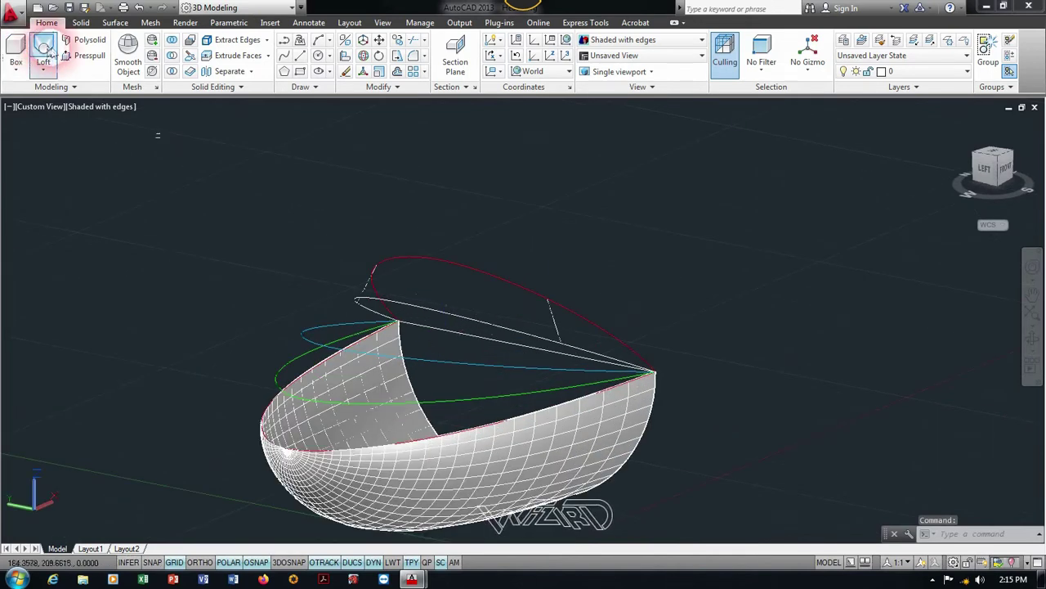
Loft a surface through the two upper curves as cross sections.
left_click(43, 50)
left_click(462, 299)
left_click(474, 276)
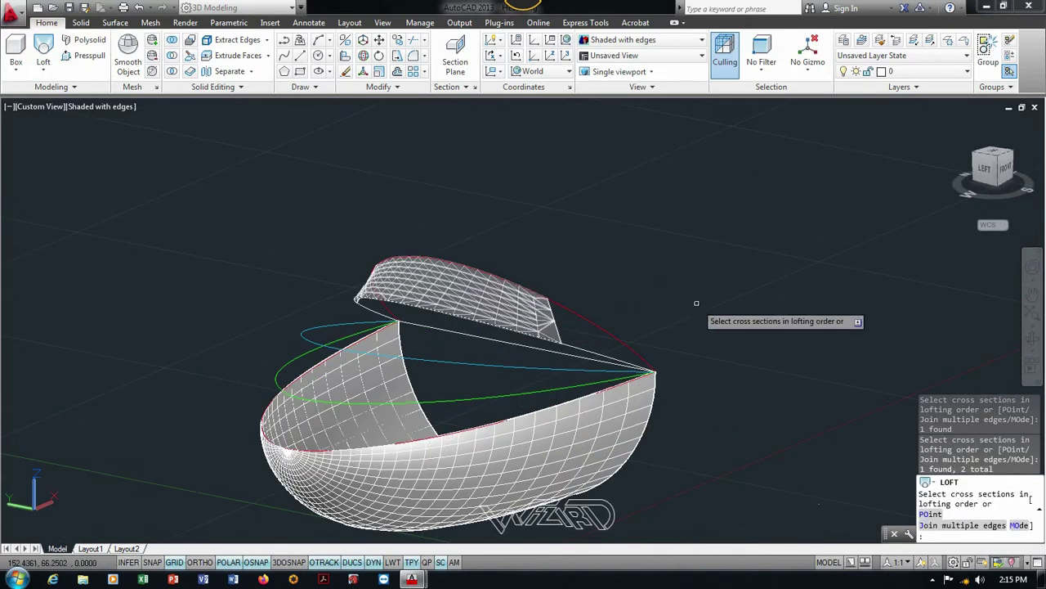
key("Return")
scroll(572, 341, "up", 3)
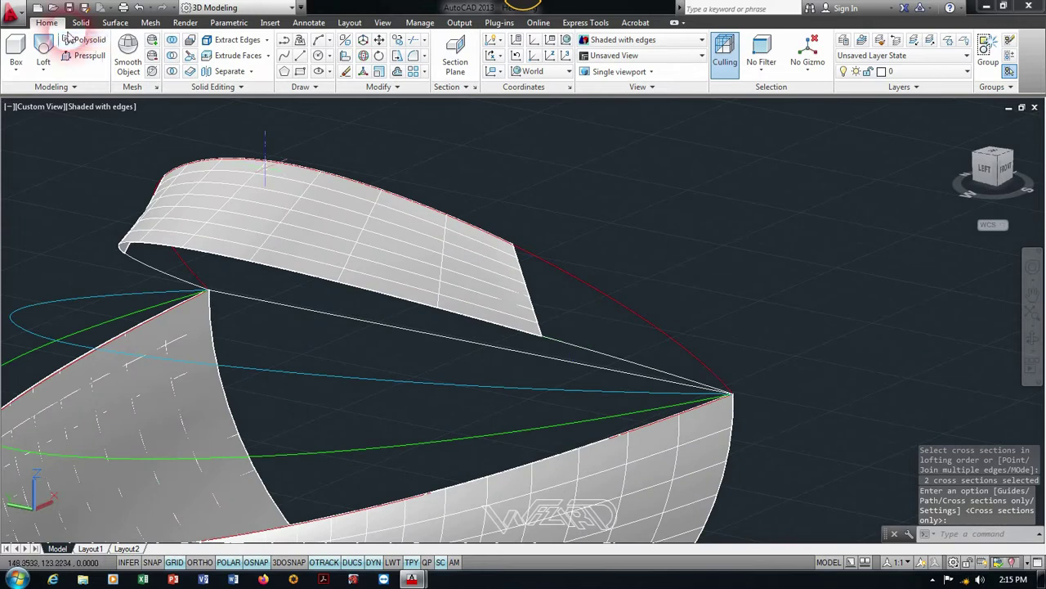
Retry lofting from the red and white curves, cancelling the attempts and orbiting the model.
left_click(43, 50)
left_click(570, 342)
left_click(578, 279)
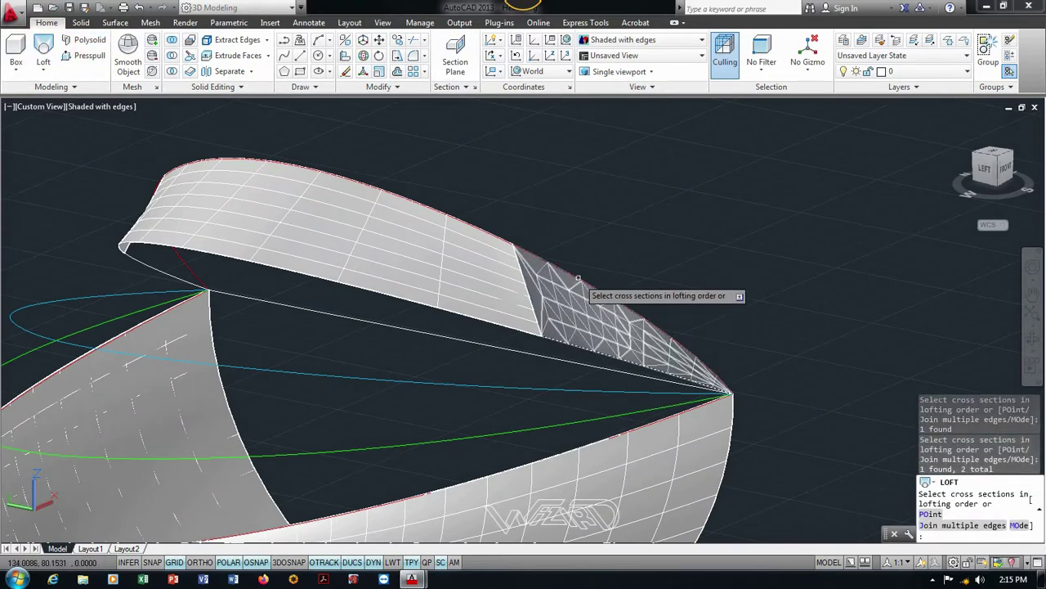
right_click(677, 299)
key("Escape")
scroll(678, 303, "down", 5)
mouse_move(677, 303)
middle_mouse_down("shift")
mouse_move(666, 344)
mouse_move(621, 327)
middle_mouse_up("shift")
scroll(622, 327, "up", 3)
key("Return")
left_click(569, 253)
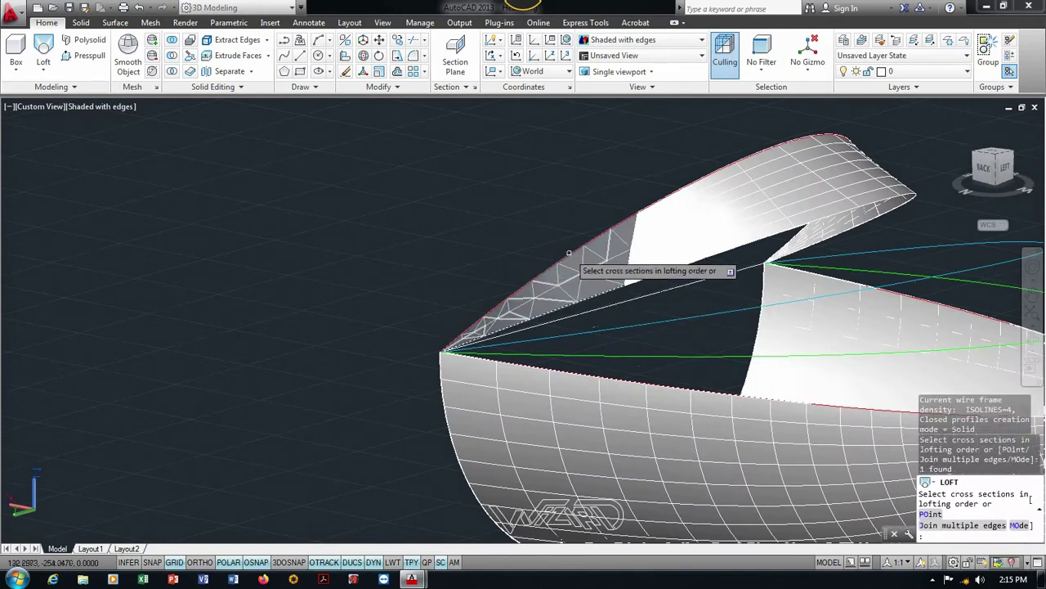
right_click(569, 253)
key("Escape")
scroll(564, 269, "down", 5)
mouse_move(507, 262)
middle_mouse_down("shift")
mouse_move(384, 254)
mouse_move(425, 246)
middle_mouse_up("shift")
Change the upper lofted surface's shape to Ruled.
left_click(442, 219)
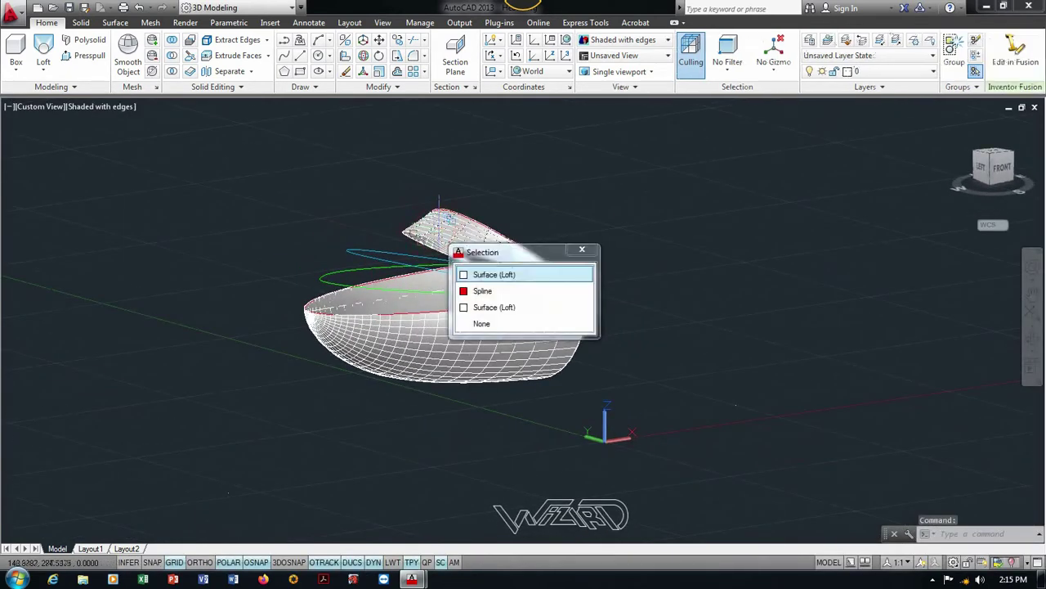
left_click(490, 274)
left_click(532, 182)
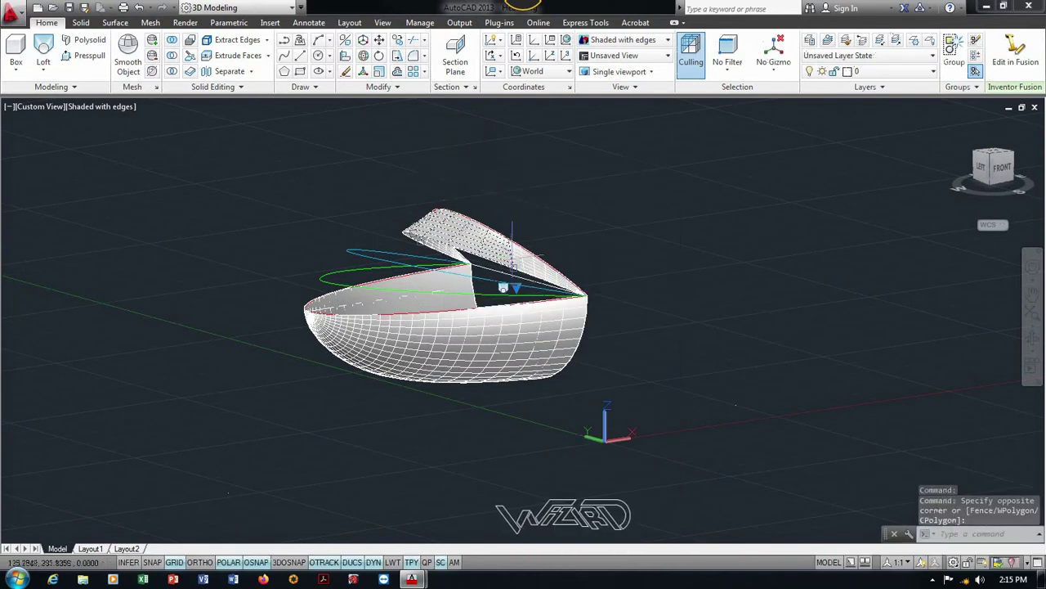
left_click(545, 298)
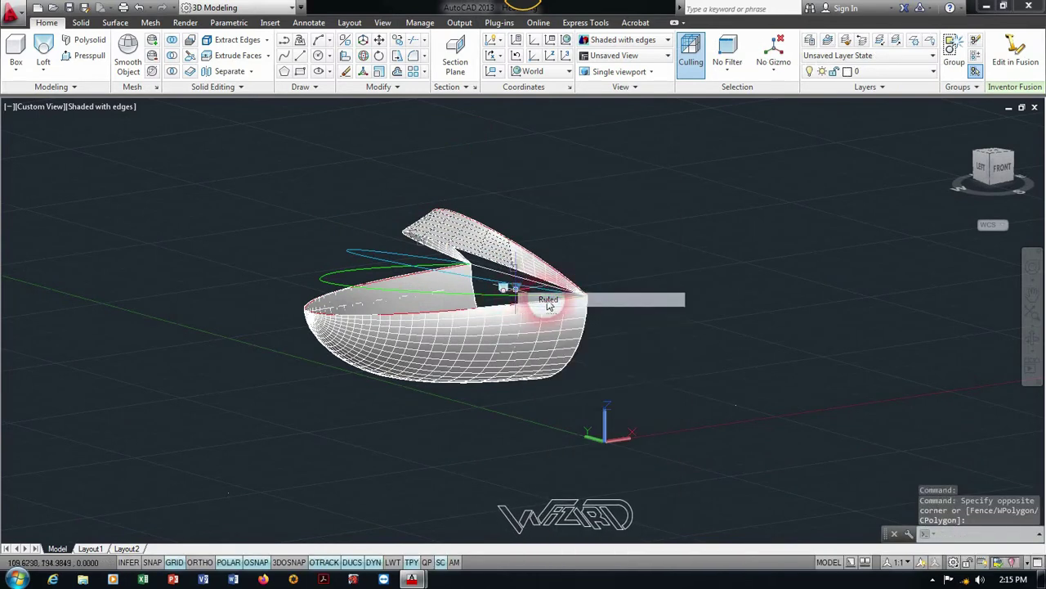
scroll(441, 220, "up", 3)
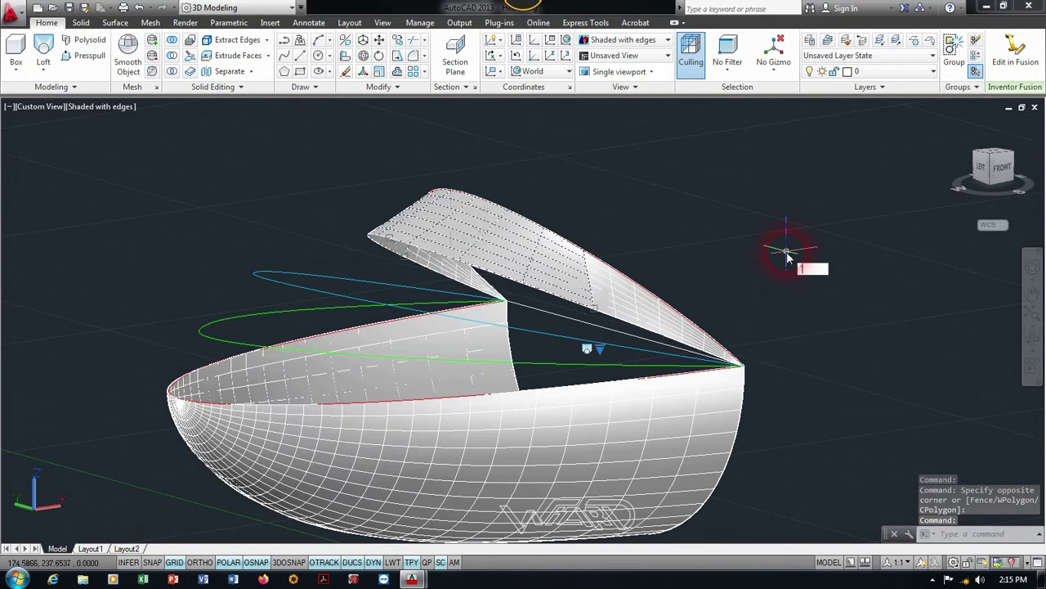
key("Escape")
middle_click_drag(691, 278, 612, 358, "shift")
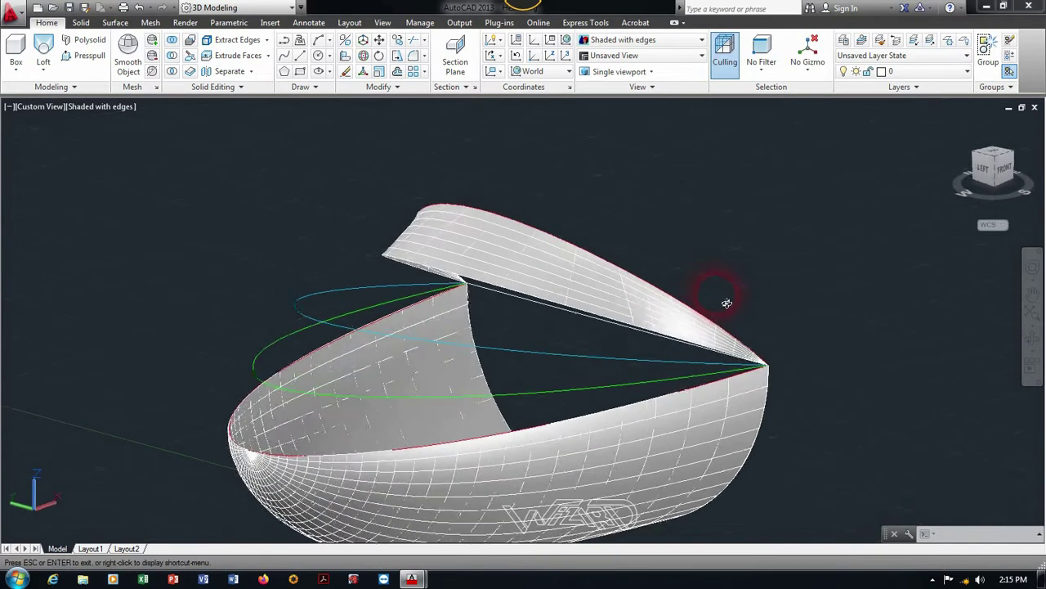
Select the hull's top faces and hide them.
right_click(829, 301)
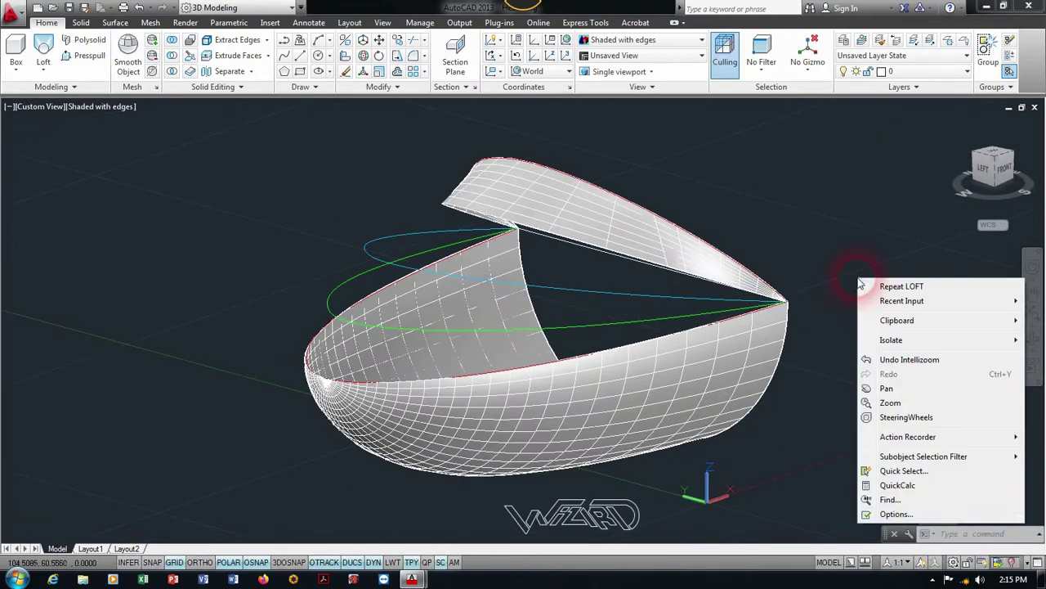
left_click(915, 499)
left_click(631, 303)
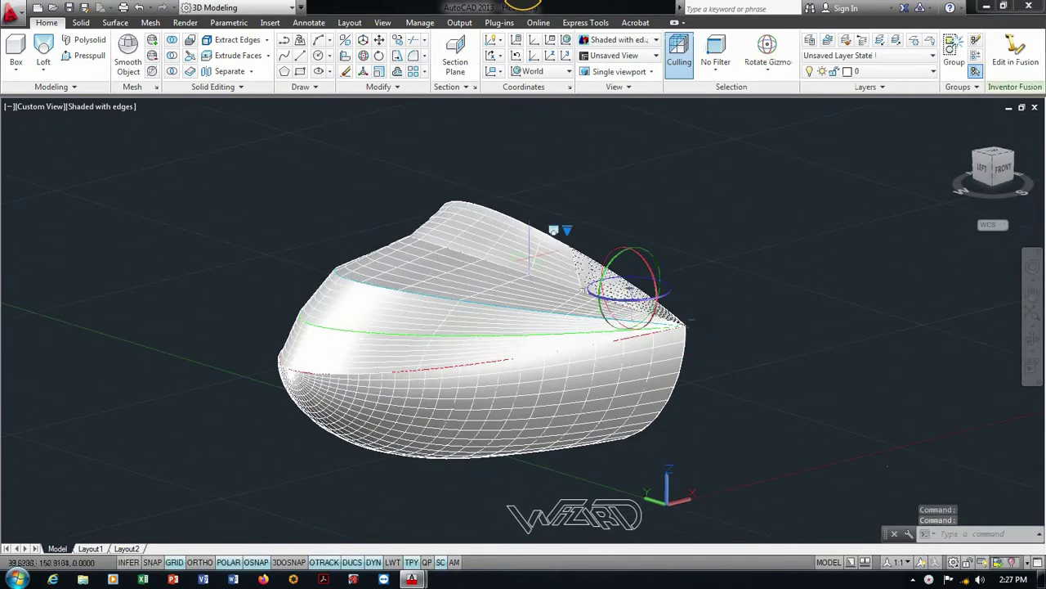
left_click(543, 229)
right_click(585, 197)
mouse_move(620, 261)
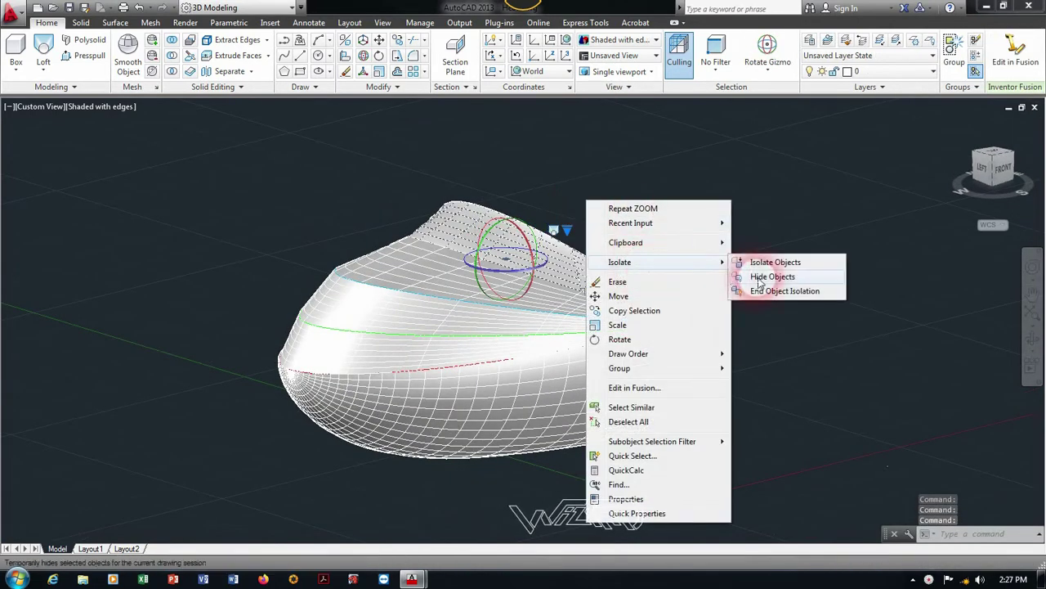
left_click(770, 280)
Isolate the picked objects and orbit in closer on the model.
right_click(385, 256)
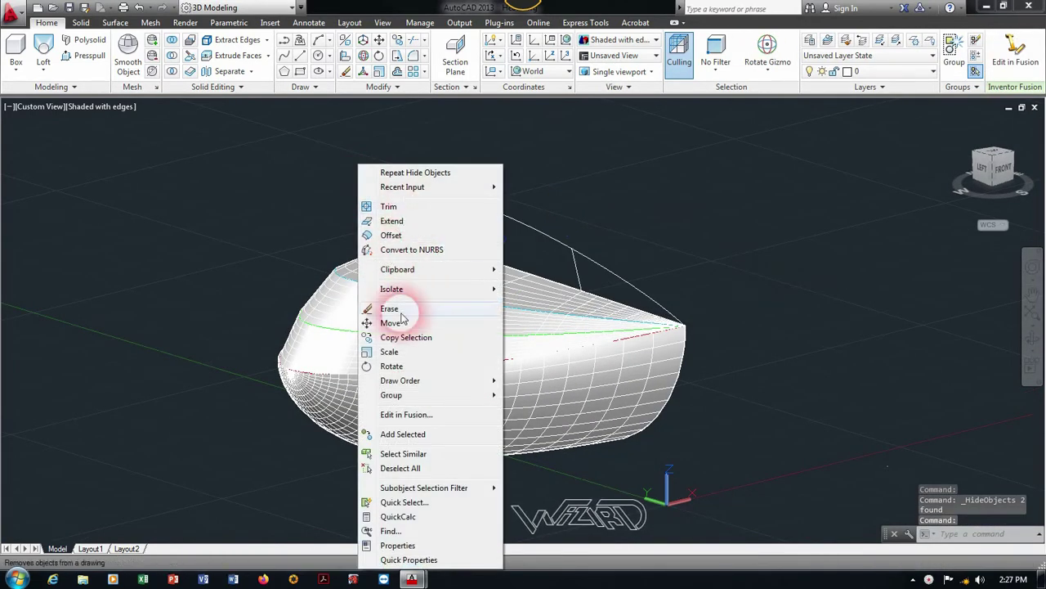
left_click(501, 286)
left_click(543, 292)
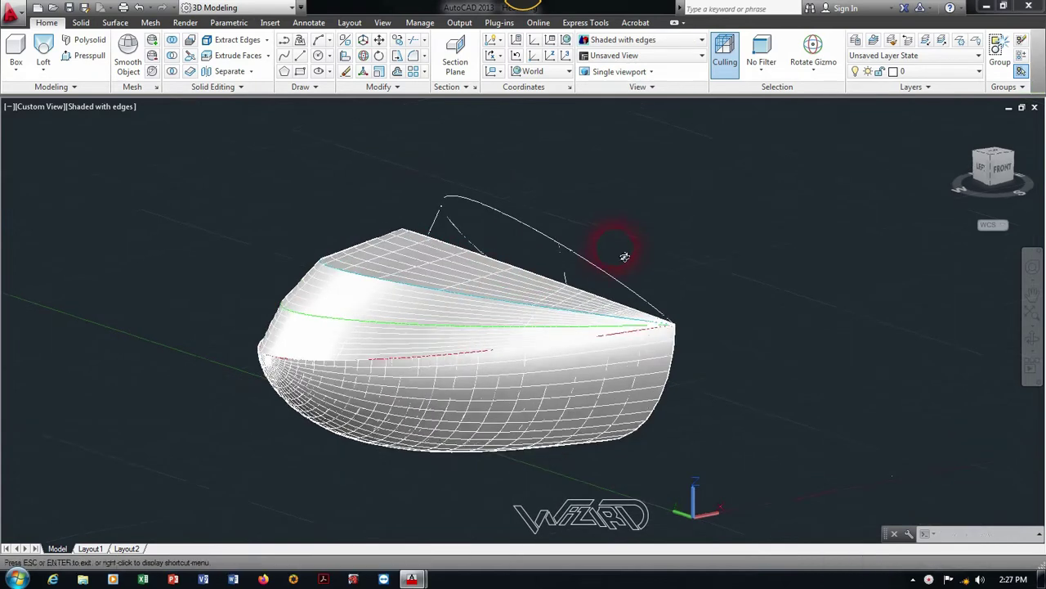
middle_click_drag(611, 246, 564, 260, "shift")
scroll(557, 256, "up", 2)
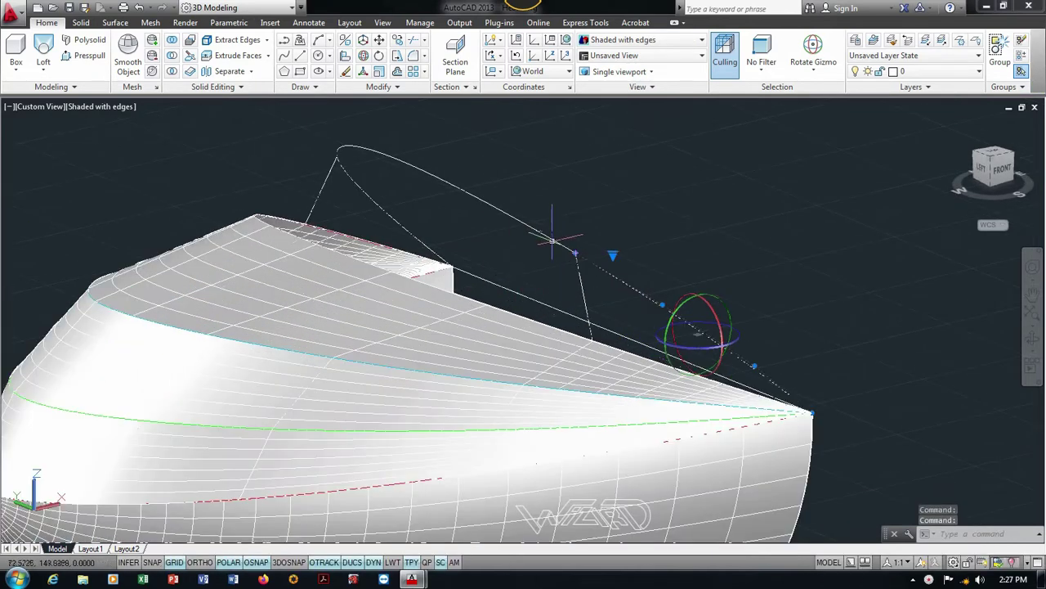
scroll(548, 262, "up", 3)
Try stretching the top edge curve's grips from two view angles, cancelling each attempt.
key("Escape")
scroll(490, 229, "up", 3)
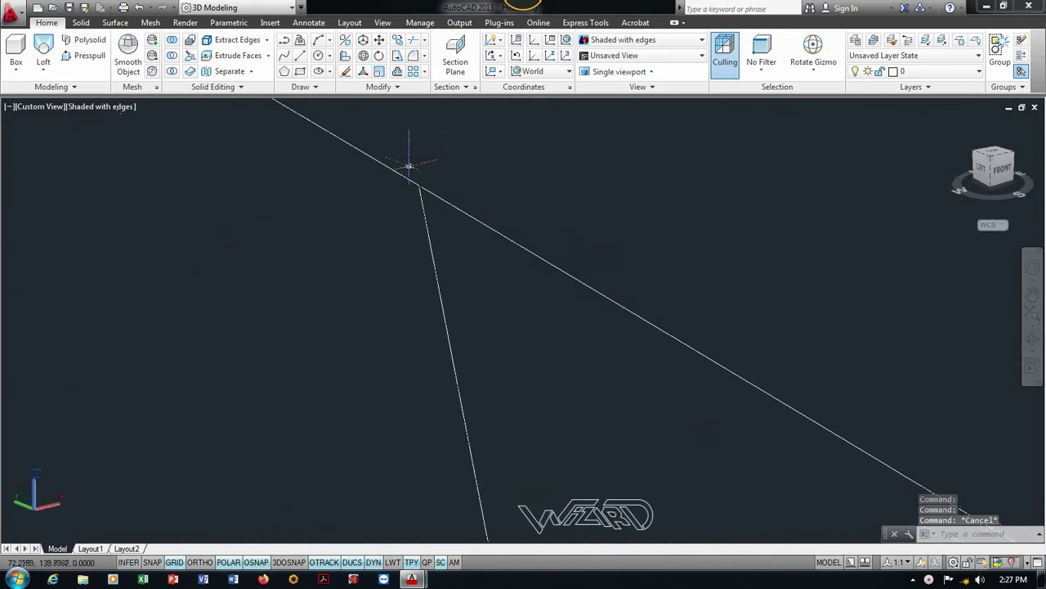
scroll(413, 188, "up", 1)
left_click(480, 241)
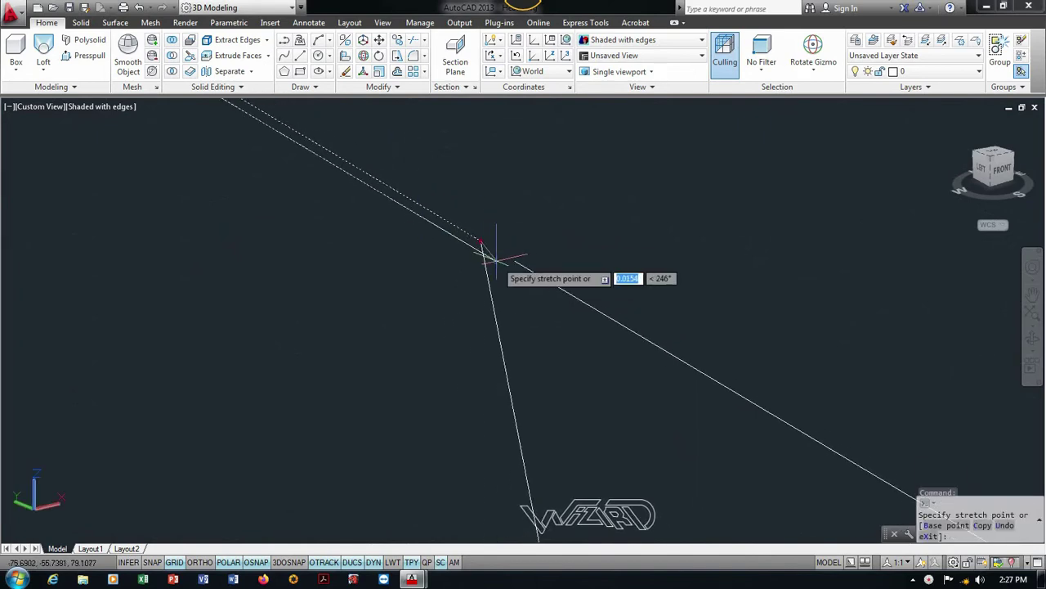
middle_click_drag(560, 344, 633, 465)
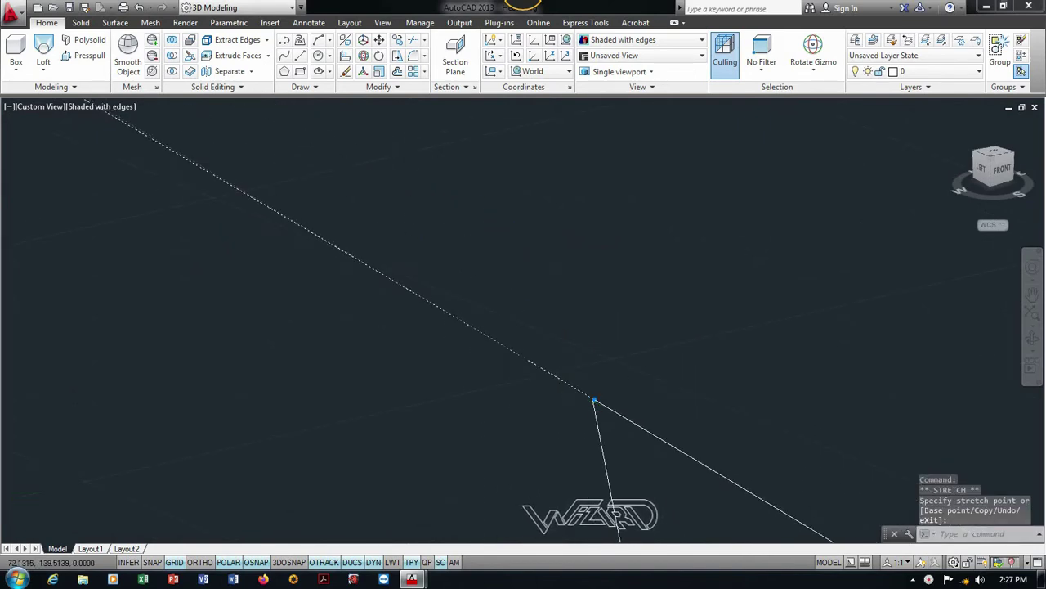
key("Escape")
scroll(490, 327, "down", 3)
scroll(396, 293, "up", 4)
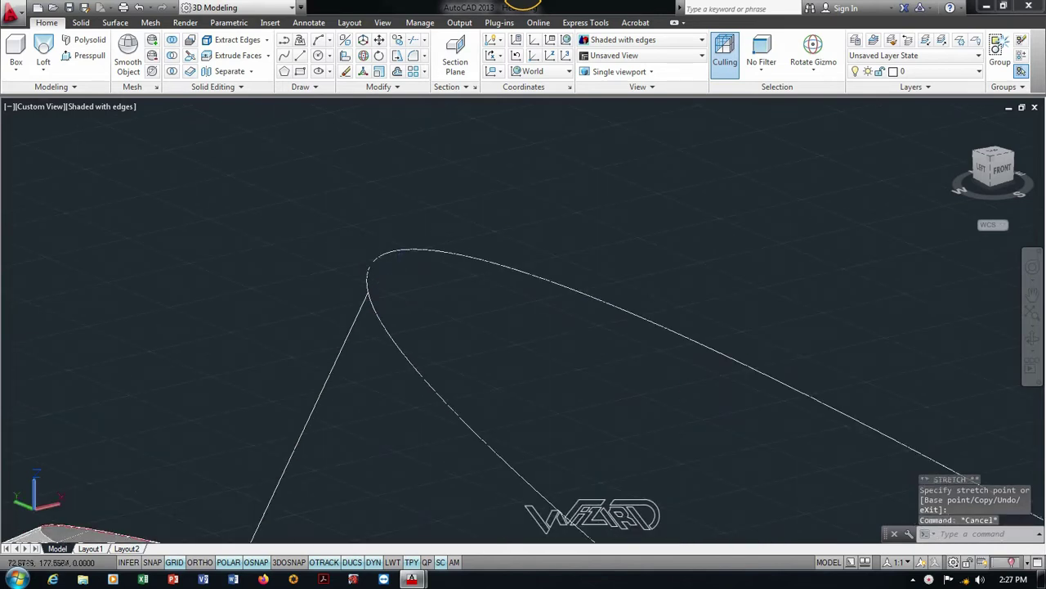
middle_click_drag(444, 303, 568, 326, "shift")
left_click(553, 333)
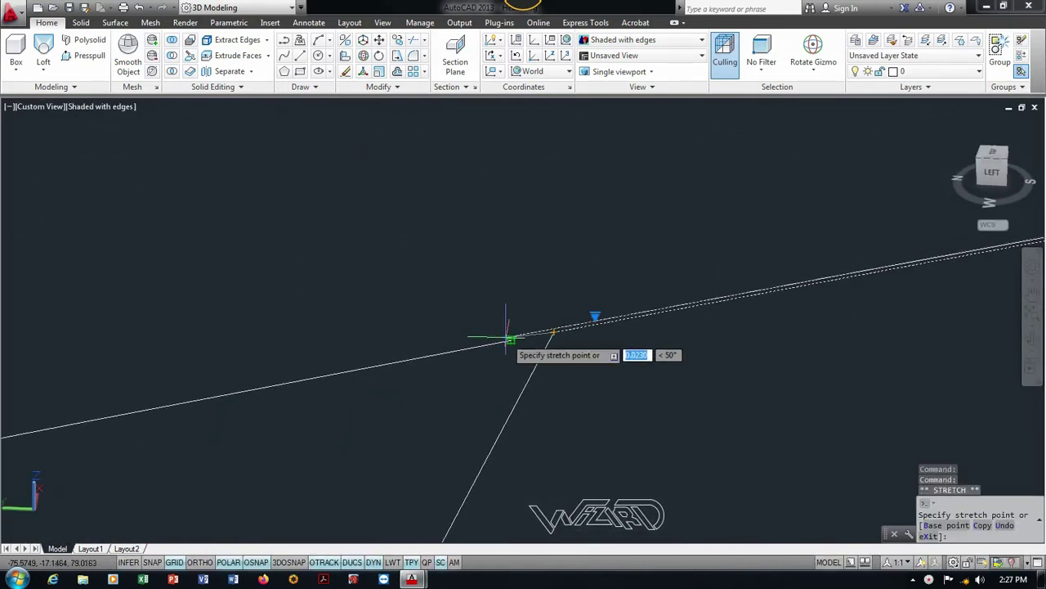
key("Escape")
scroll(396, 365, "down", 3)
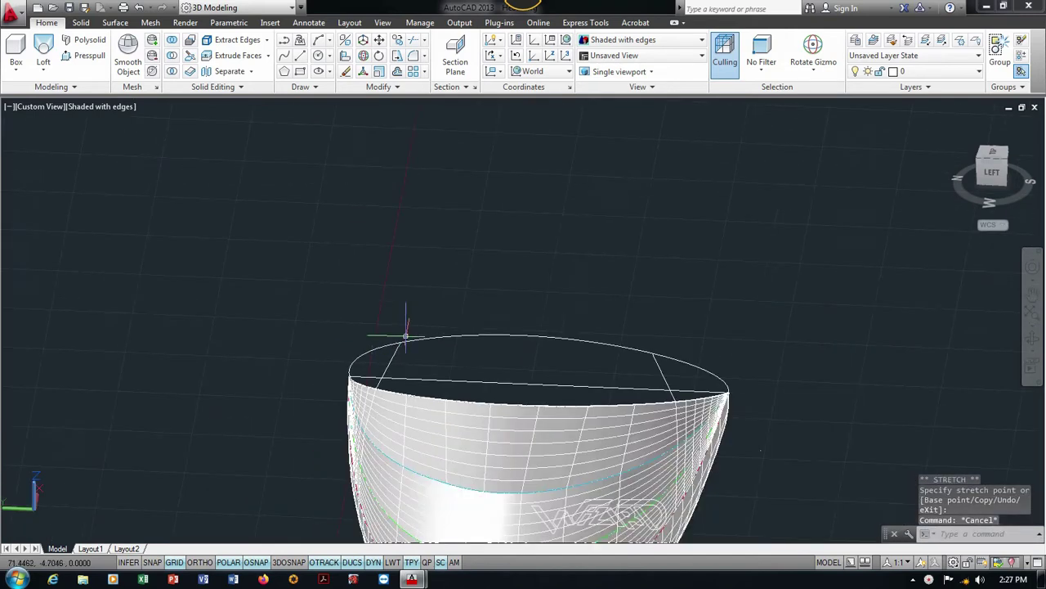
scroll(506, 351, "up", 3)
type("j")
key("Return")
left_click(260, 361)
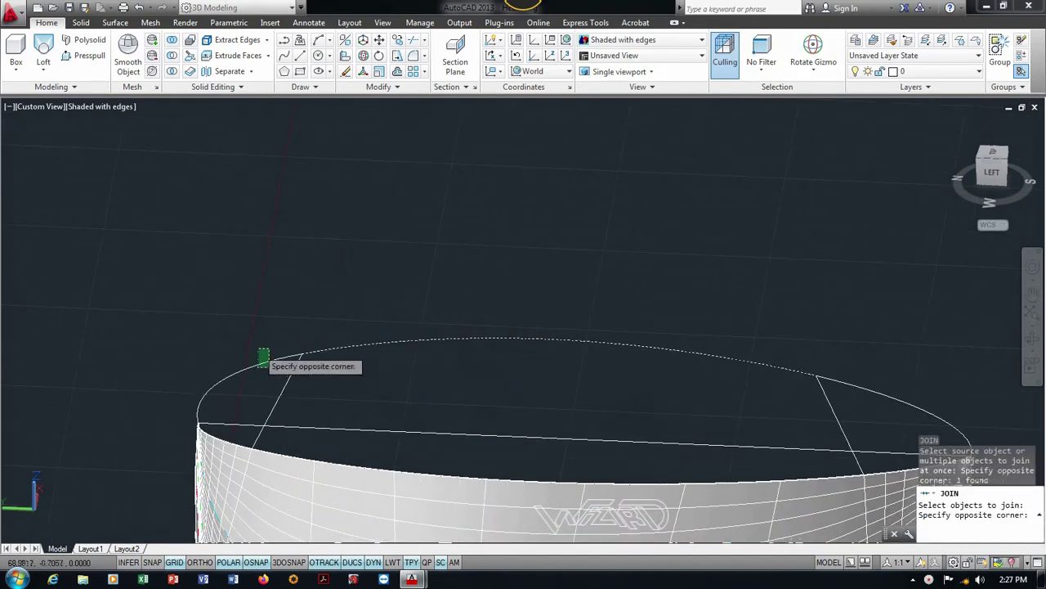
left_click(268, 366)
left_click(813, 377)
left_click(824, 384)
left_click(842, 375)
left_click(810, 357)
key("Return")
left_click(793, 357)
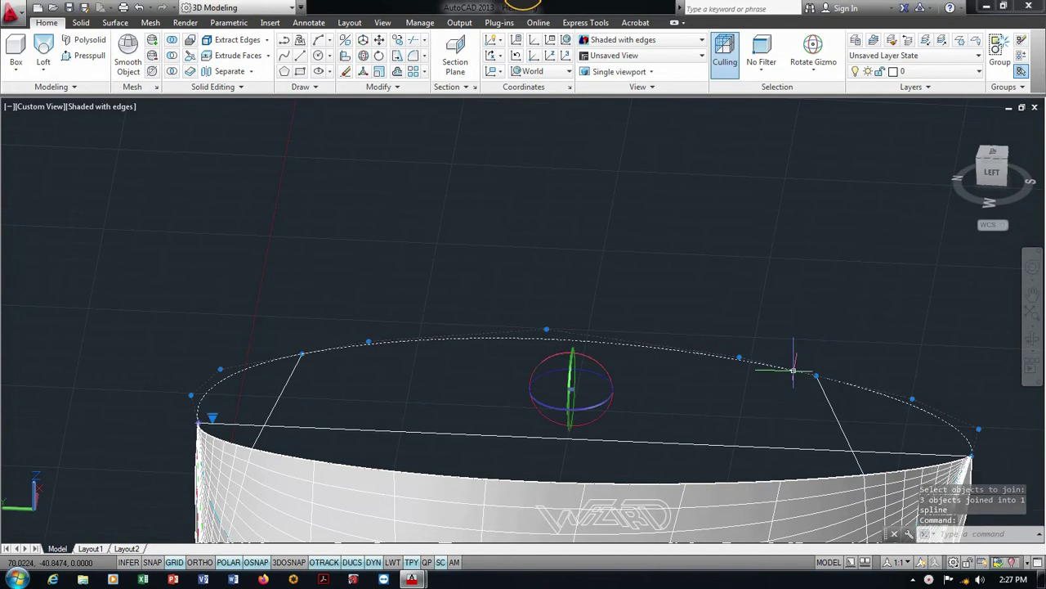
key("Escape")
scroll(578, 355, "down", 2)
mouse_move(578, 356)
middle_mouse_down("shift")
mouse_move(502, 351)
mouse_move(439, 331)
middle_mouse_up("shift")
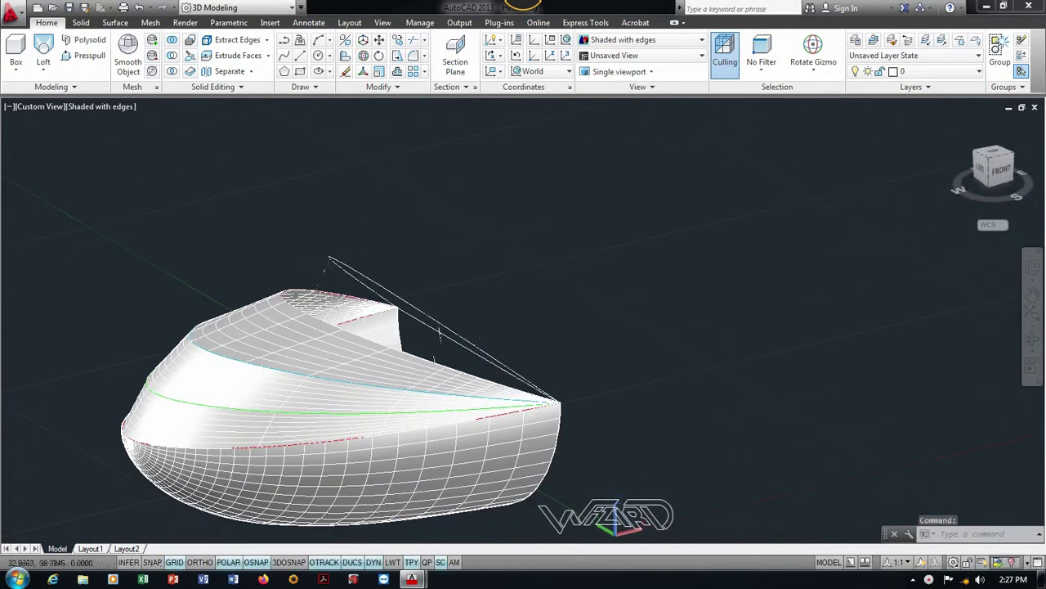
left_click(561, 418)
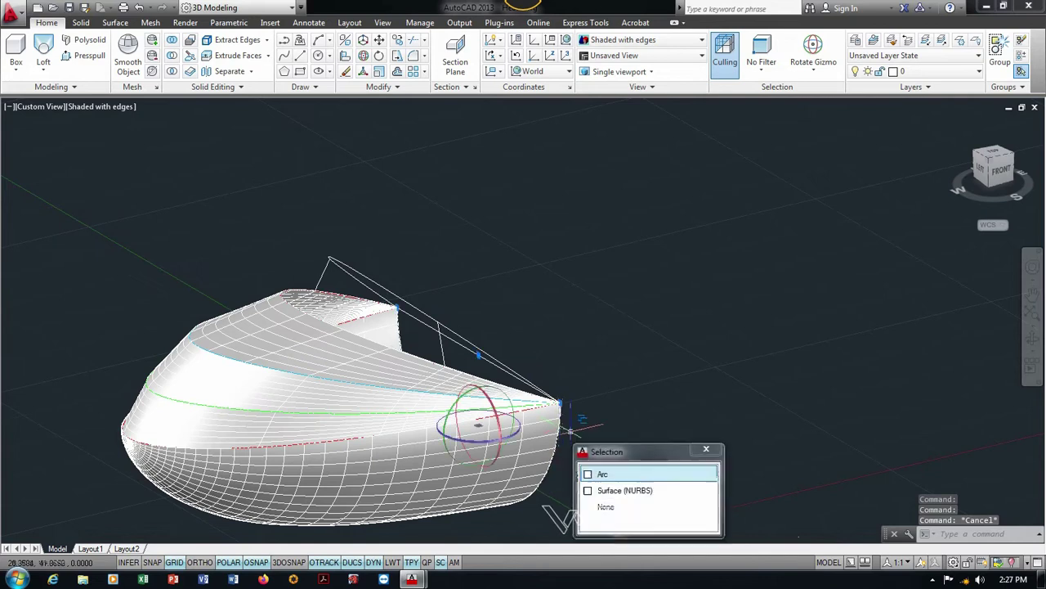
left_click(615, 478)
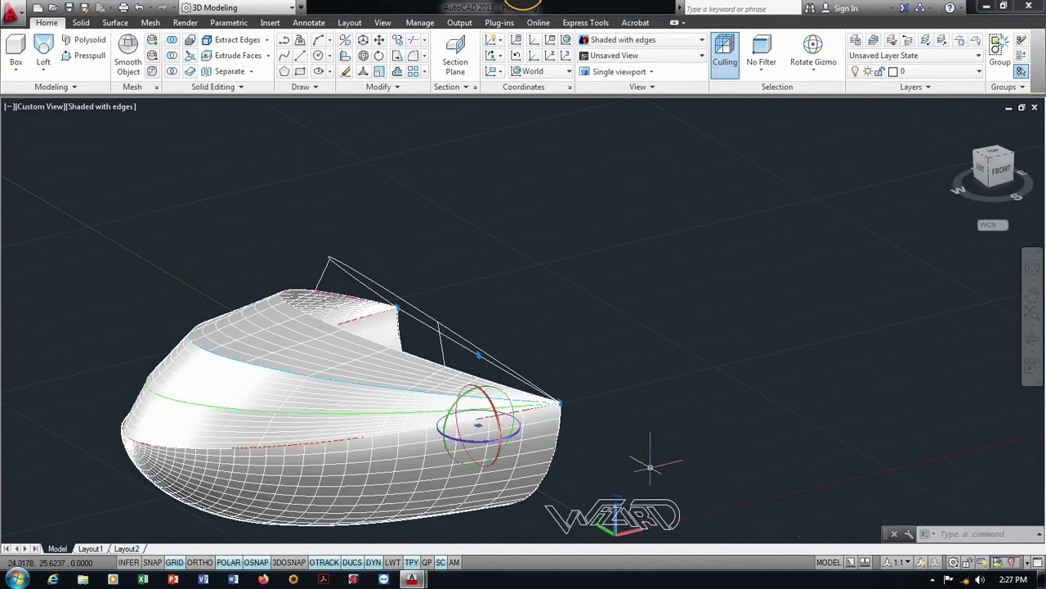
Mirror the guide arc with MIRROR3D across a three-point plane at the hull tip.
left_click(346, 41)
left_click(561, 409)
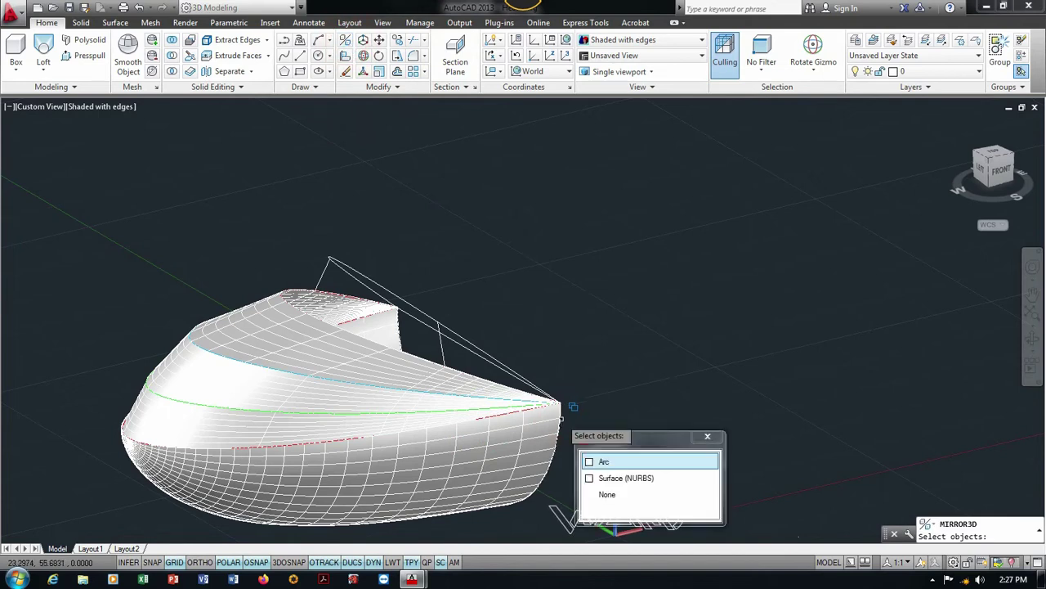
left_click(601, 460)
key("Return")
scroll(558, 403, "up", 3)
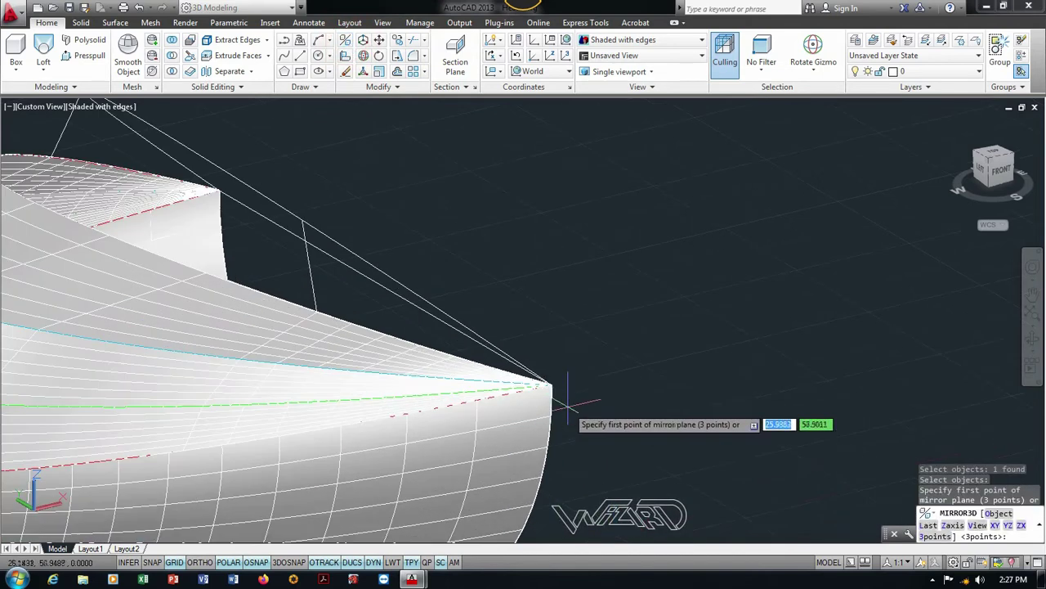
left_click(550, 383)
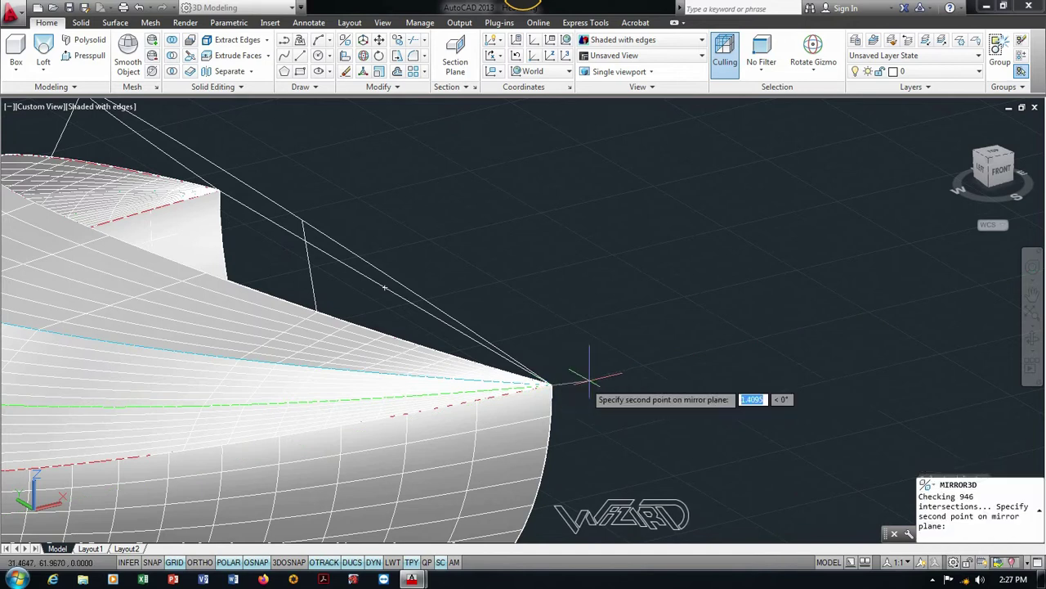
left_click(610, 379)
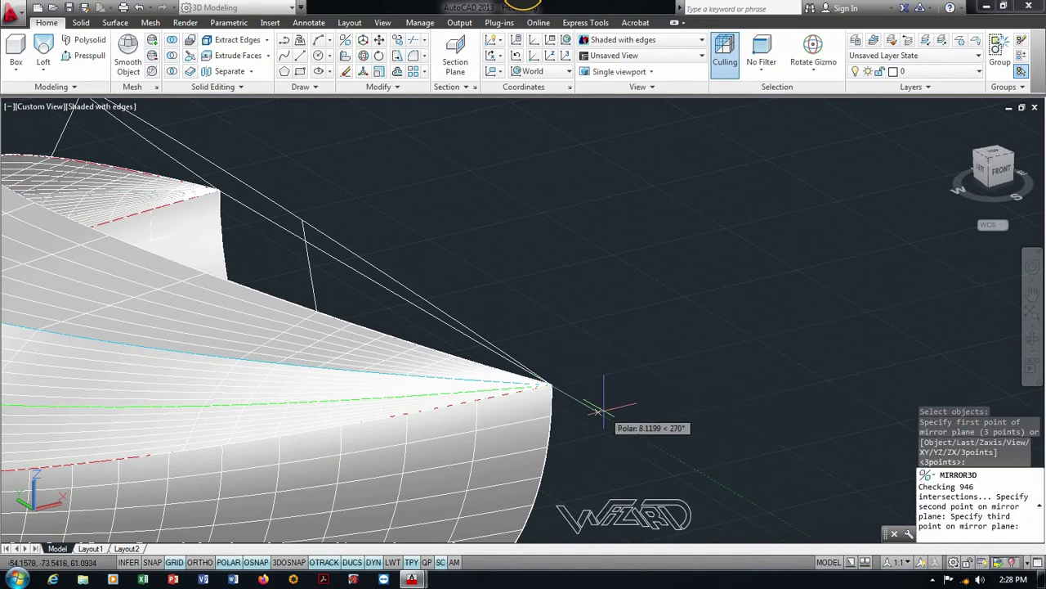
left_click(599, 411)
scroll(564, 343, "down", 3)
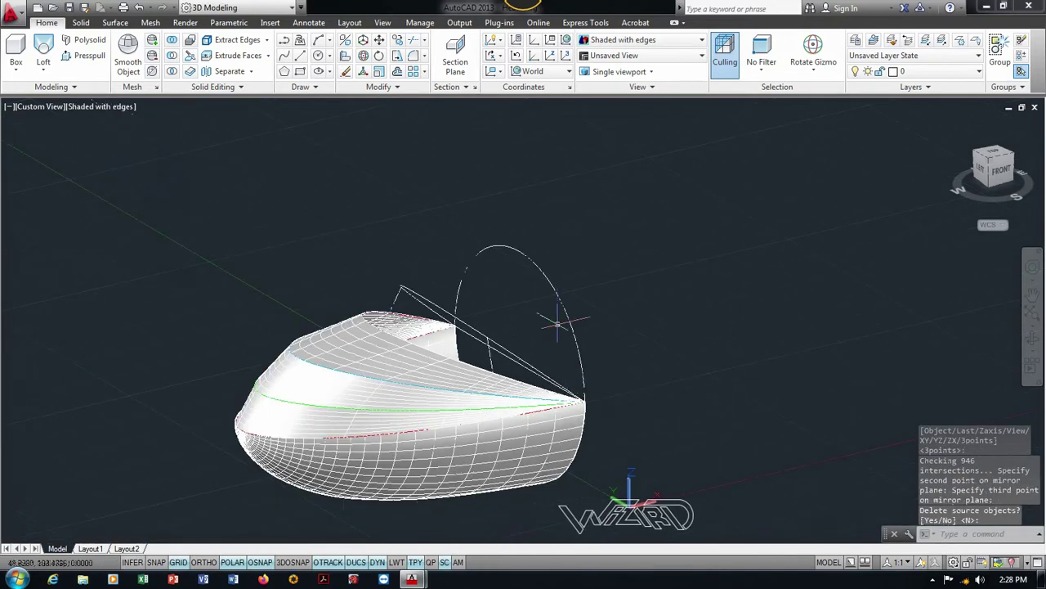
key("Escape")
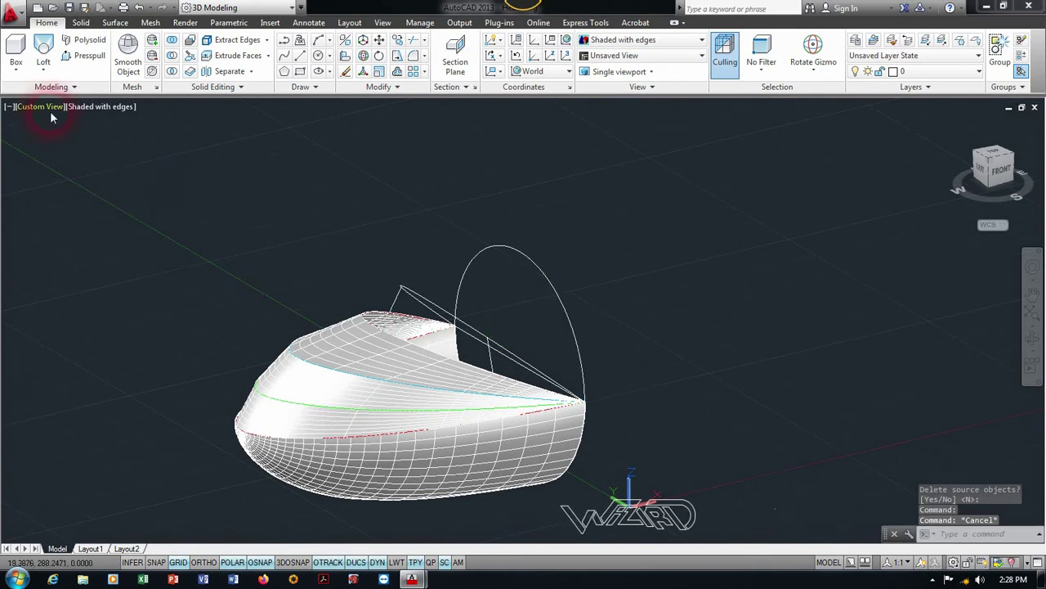
Switch the viewport to Front view and copy the hull-tip curves in place at @0,0.
left_click(50, 108)
left_click(82, 198)
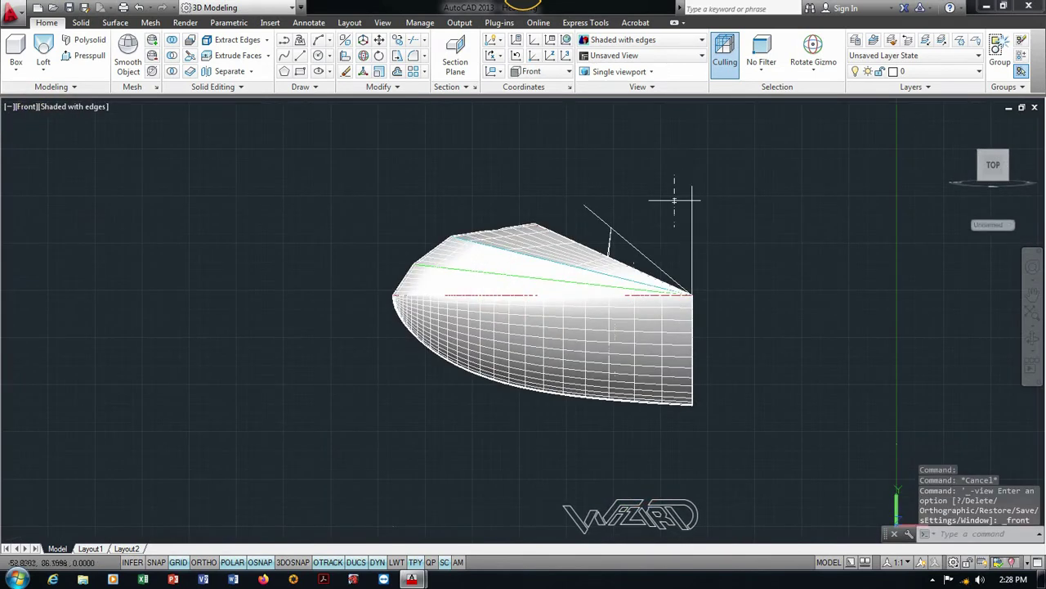
type("co")
key("Return")
left_click(708, 221)
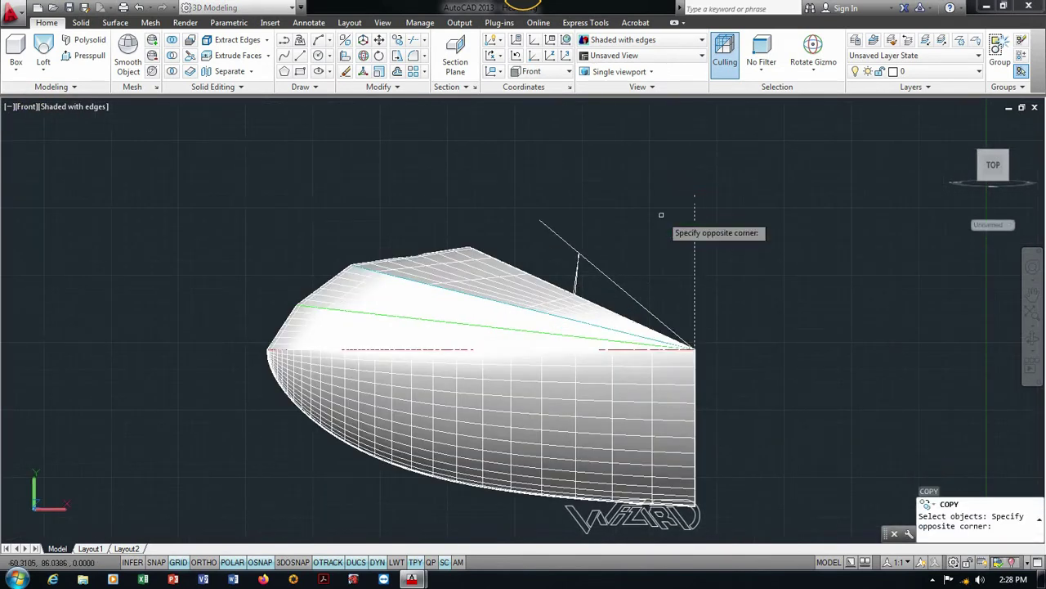
left_click(670, 221)
key("Return")
scroll(695, 343, "up", 2)
left_click(695, 342)
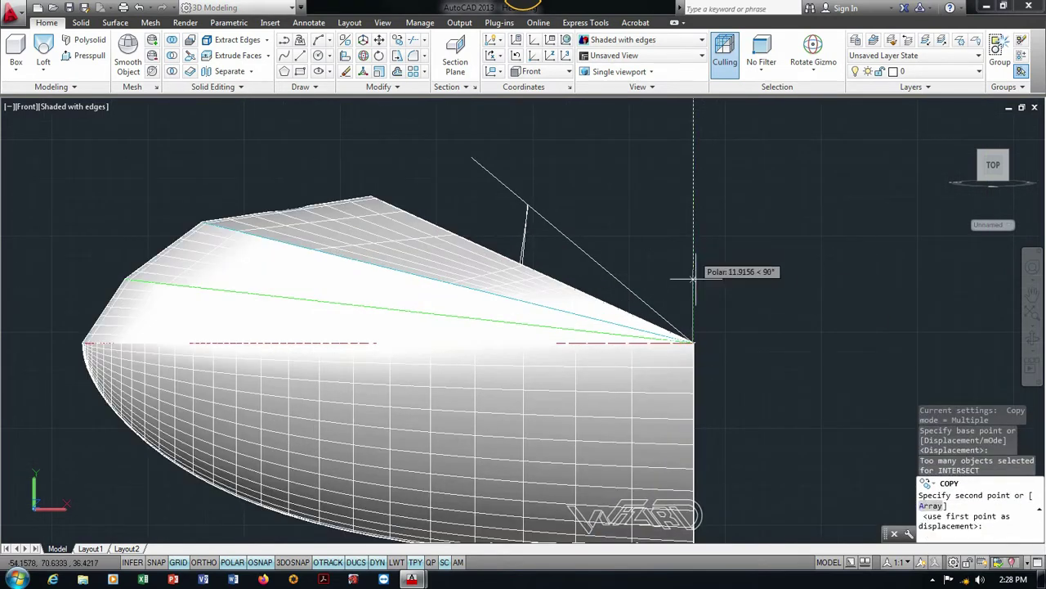
left_click(748, 321)
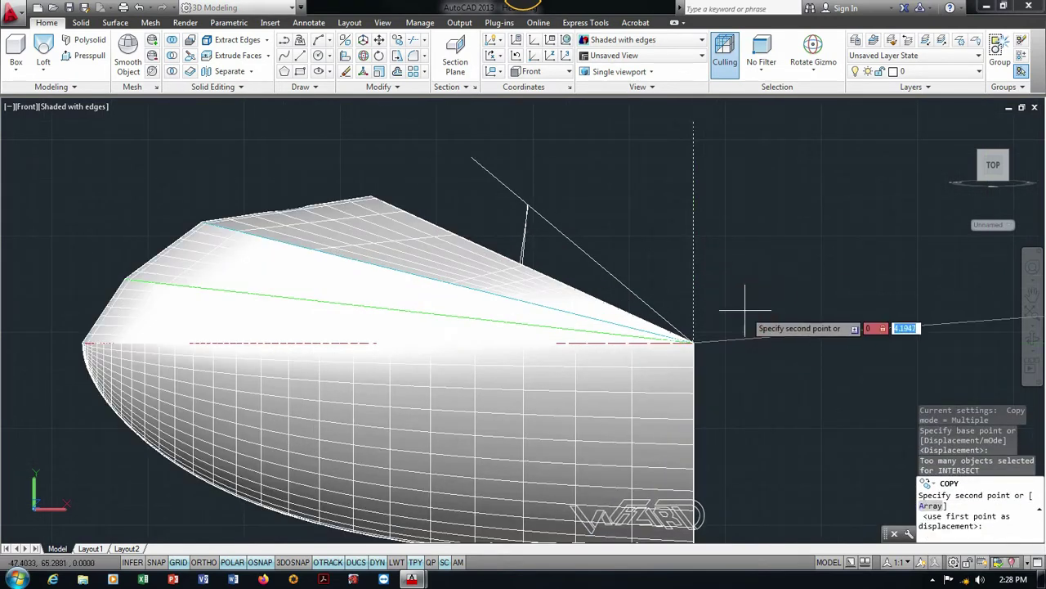
key("Return")
key("Return")
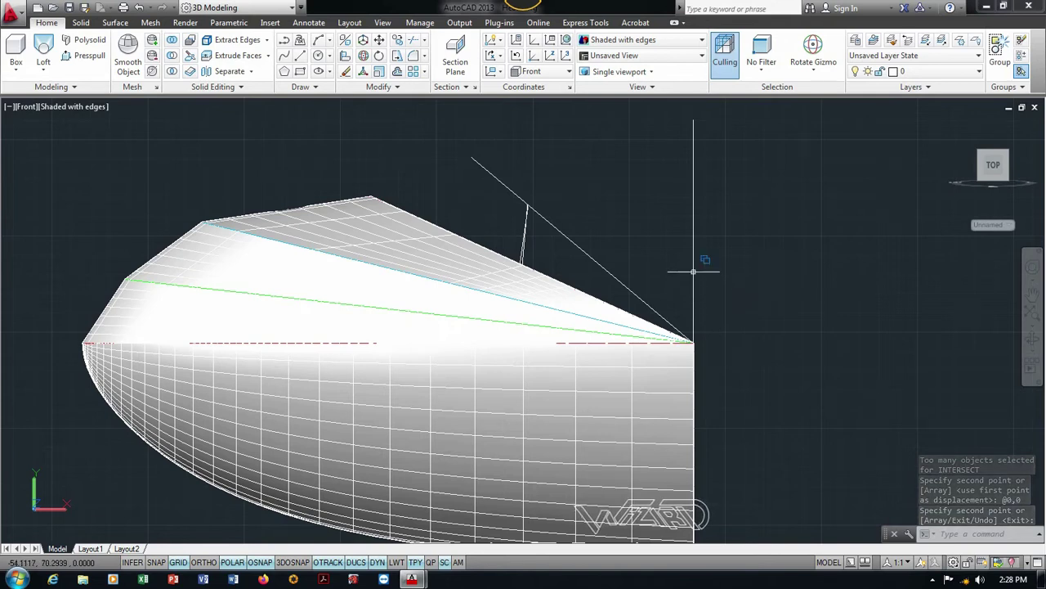
Select the vertical line at the hull tip via selection cycling, then clear it.
left_click(693, 270)
left_click(730, 311)
key("Escape")
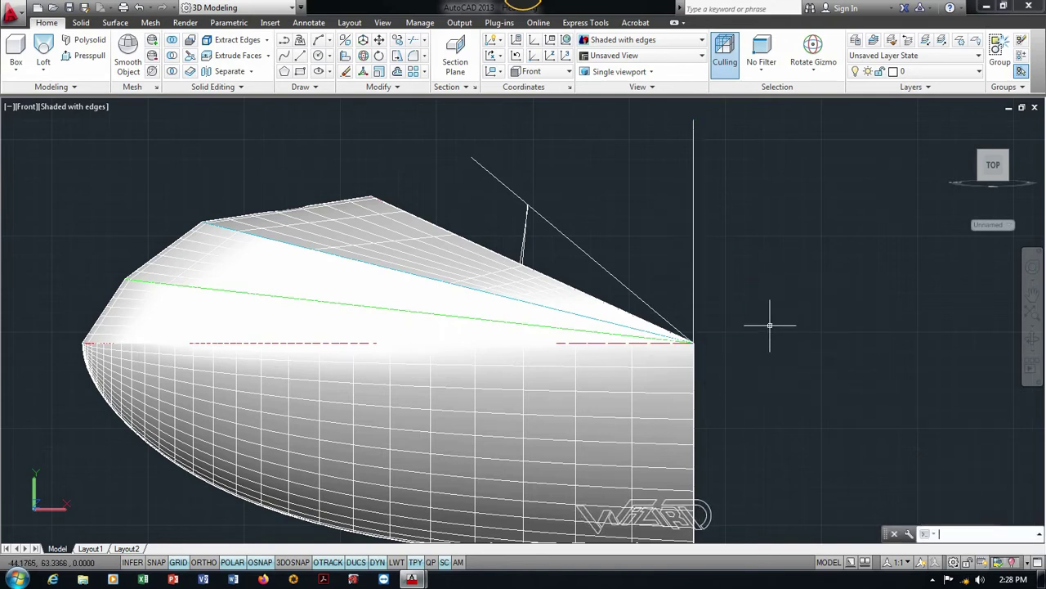
Copy the diagonal guide spline in place at zero displacement from its end point.
left_click(693, 266)
left_click(752, 319)
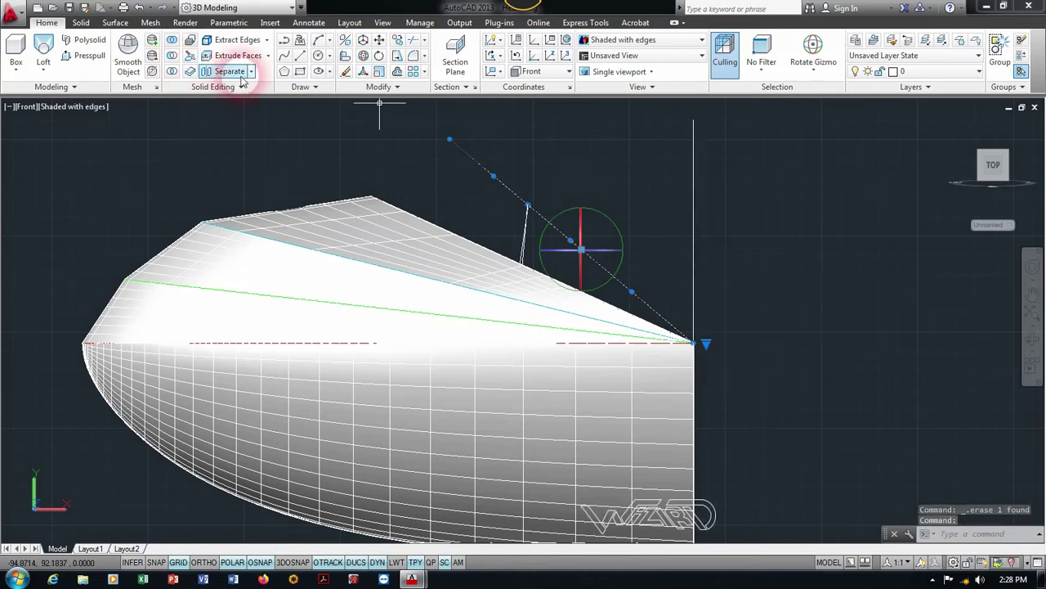
left_click(397, 40)
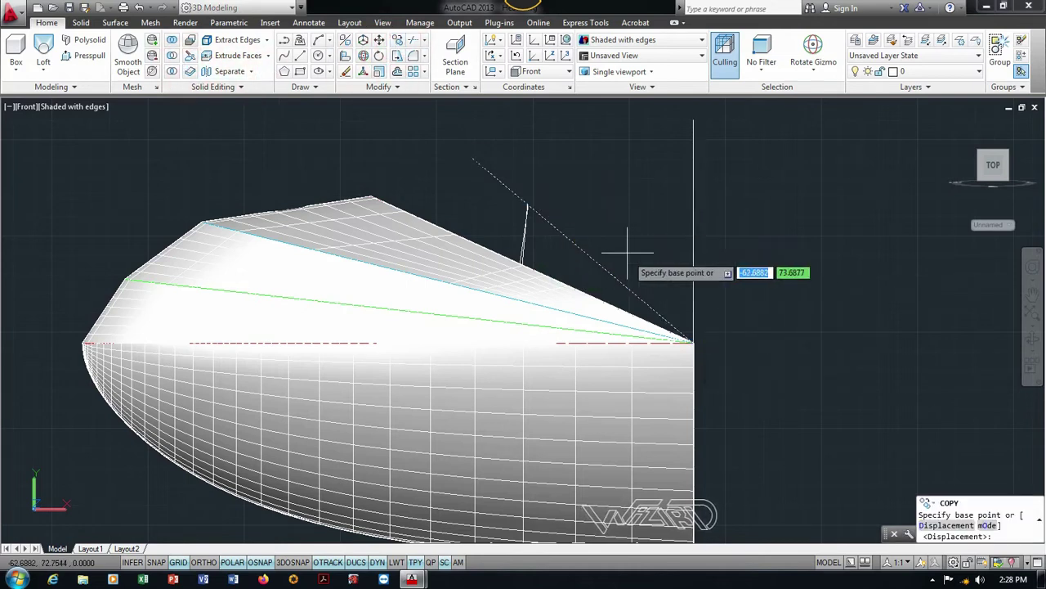
left_click(694, 342)
type("0")
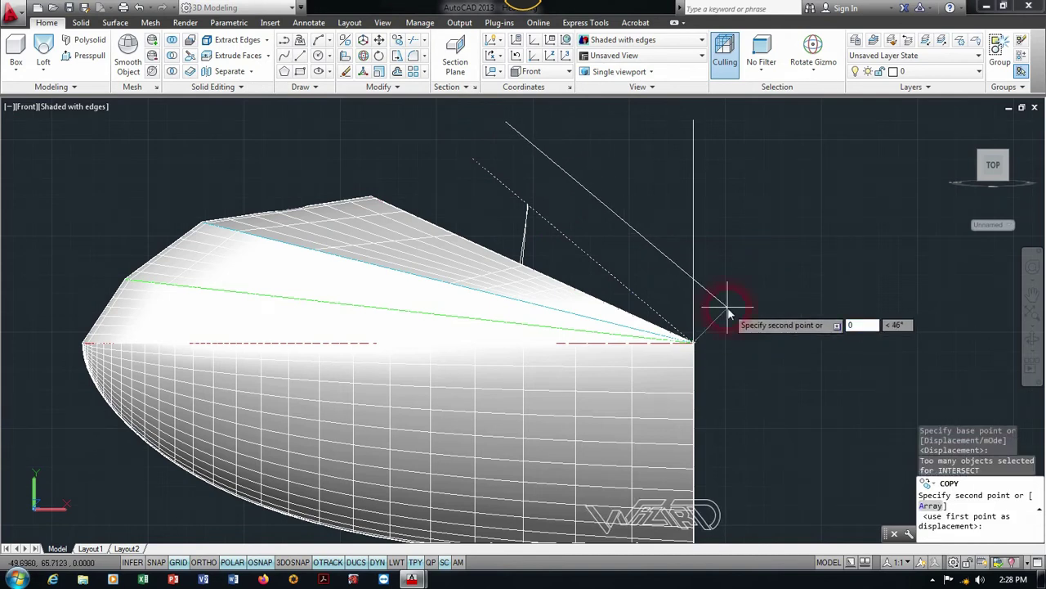
key("Return")
key("Return")
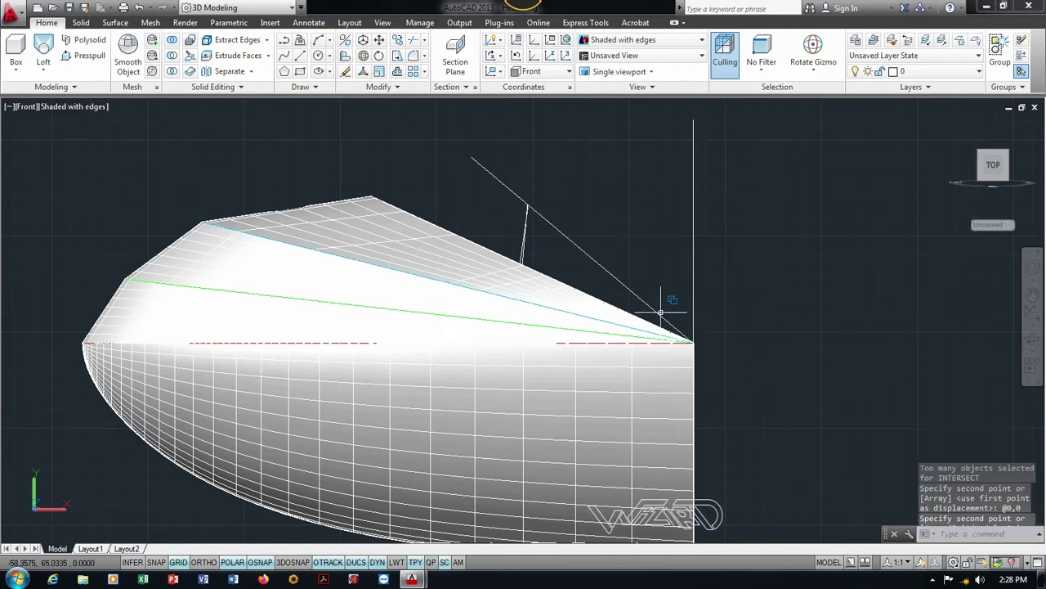
Set the copied spline's colour to Red in Properties.
left_click(659, 314)
left_click(679, 332)
right_click(631, 186)
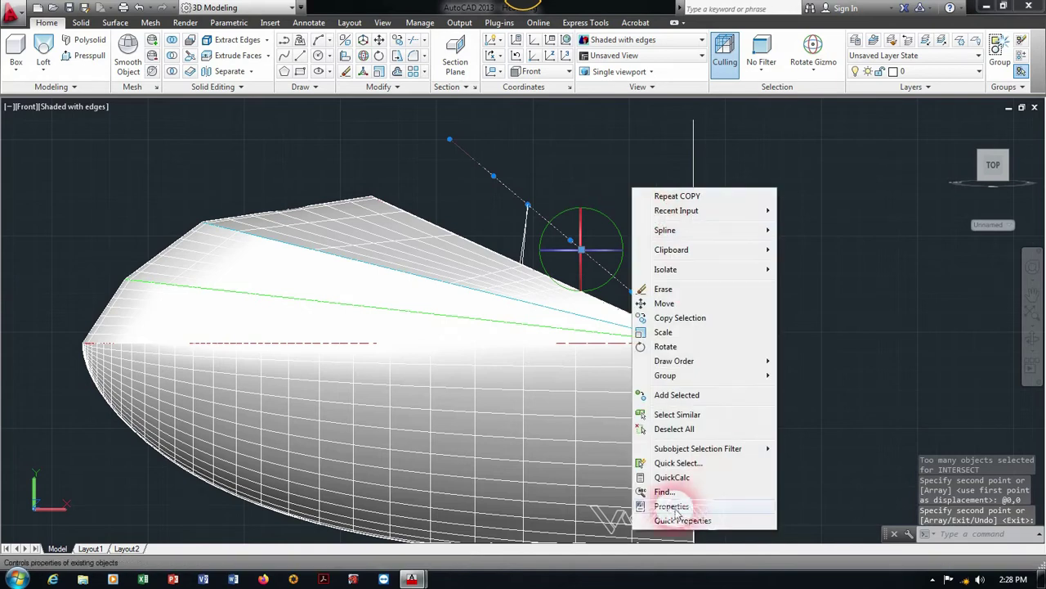
left_click(654, 507)
left_click(139, 87)
left_click(118, 117)
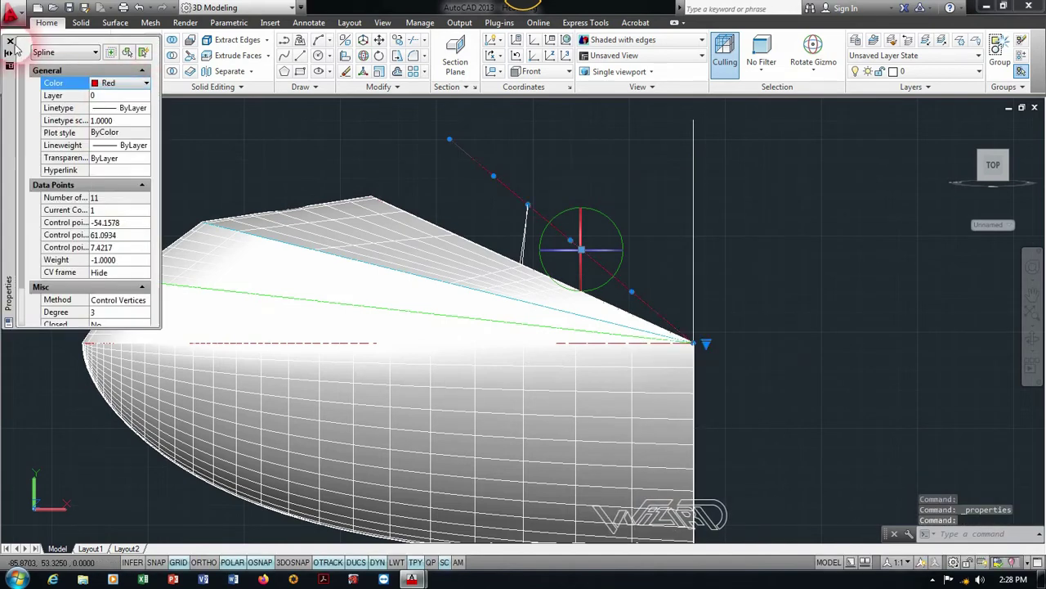
left_click(9, 40)
Relocate the transform gizmo to the hull's tip.
right_click(602, 213)
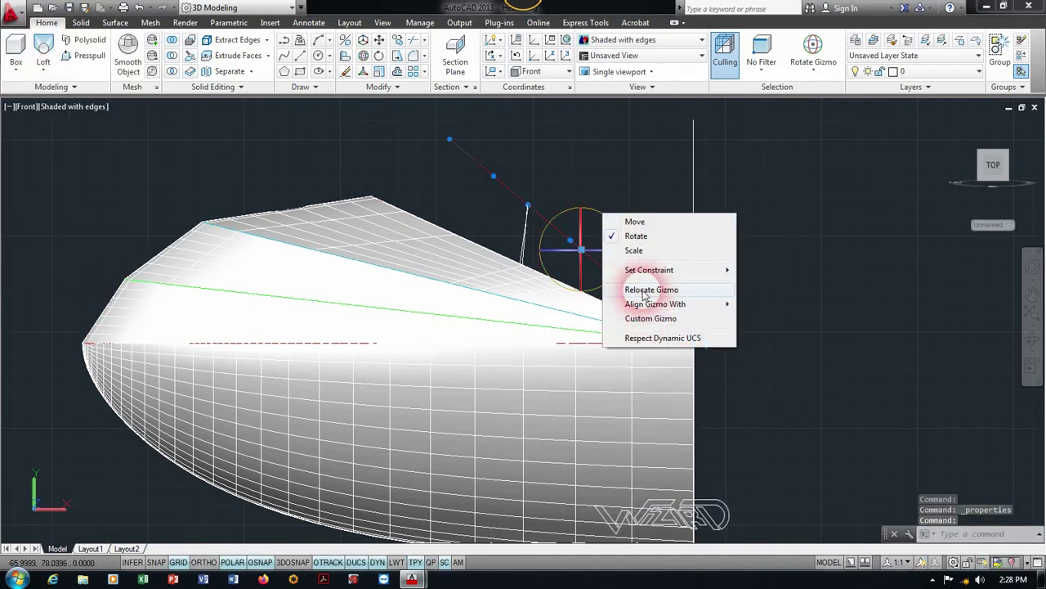
left_click(645, 291)
left_click(708, 309)
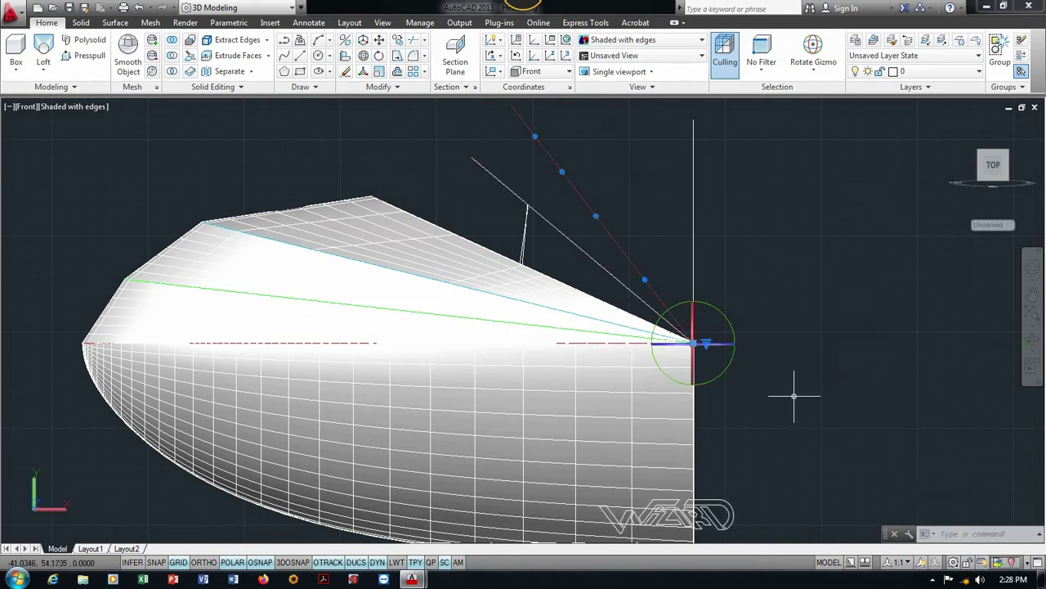
scroll(797, 388, "down", 3)
scroll(757, 364, "up", 4)
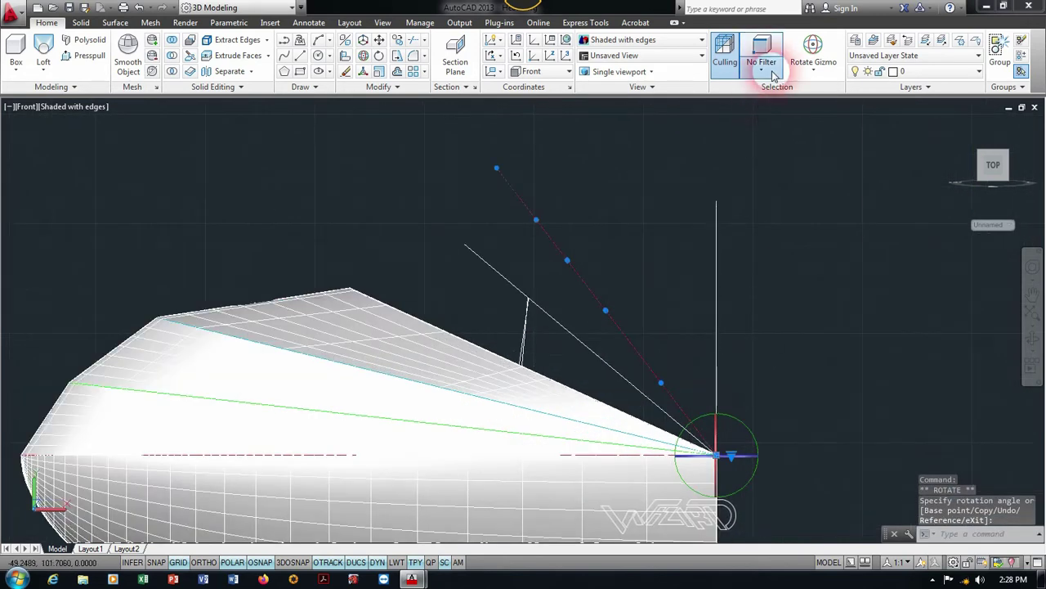
Using the Rotate gizmo, swing the red spline steeper about the tip.
left_click(813, 70)
left_click(825, 141)
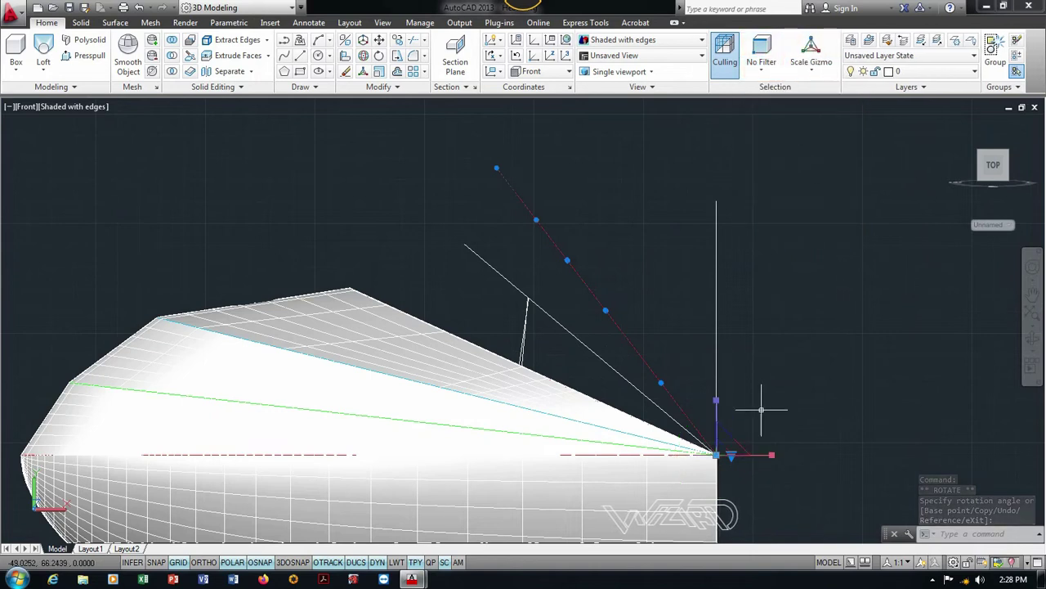
left_click(771, 458)
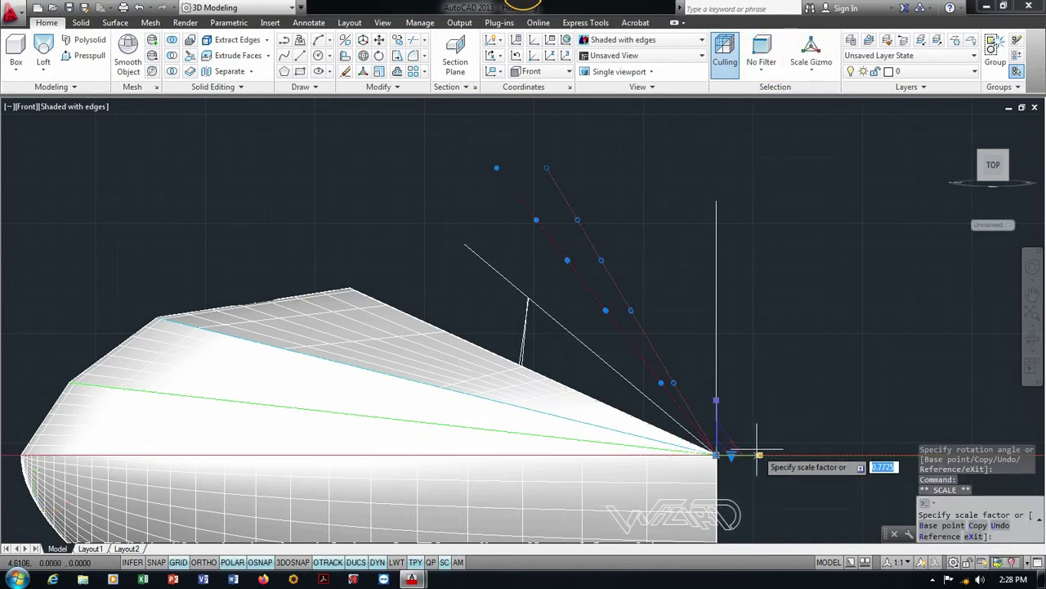
key("Escape")
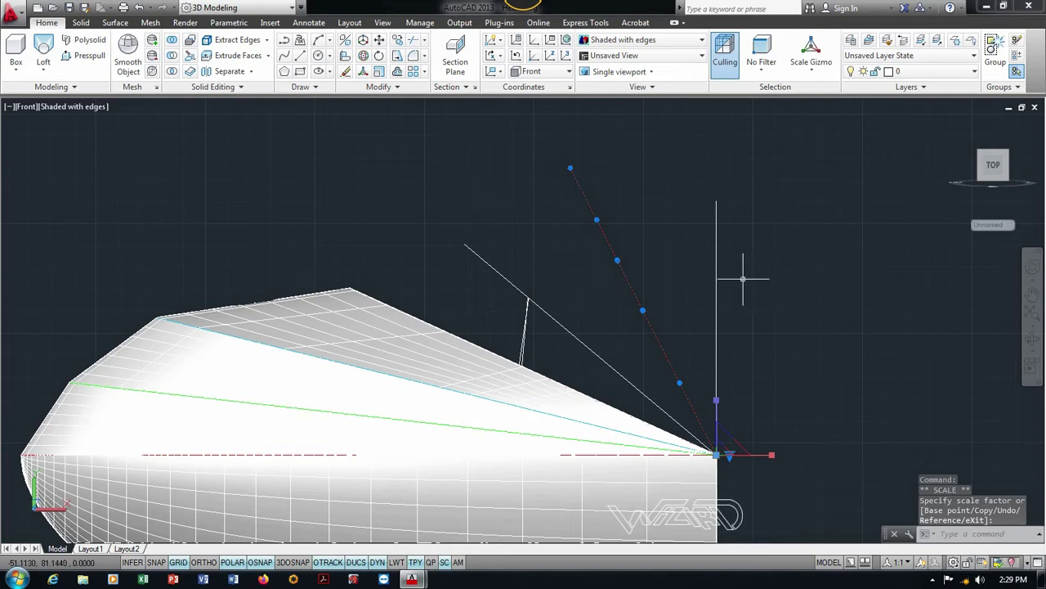
left_click(811, 70)
left_click(826, 117)
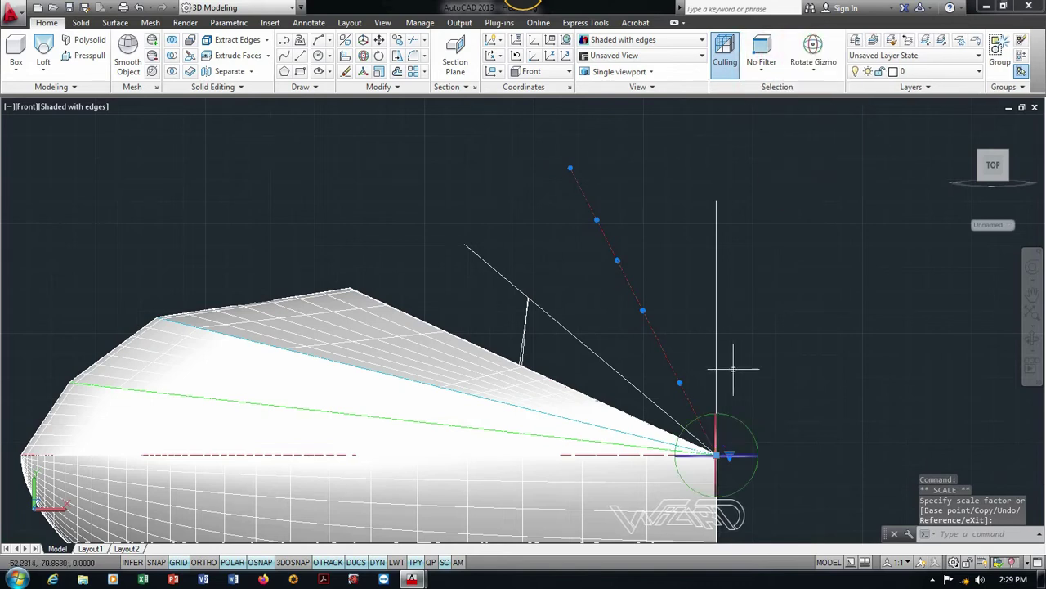
left_click(736, 417)
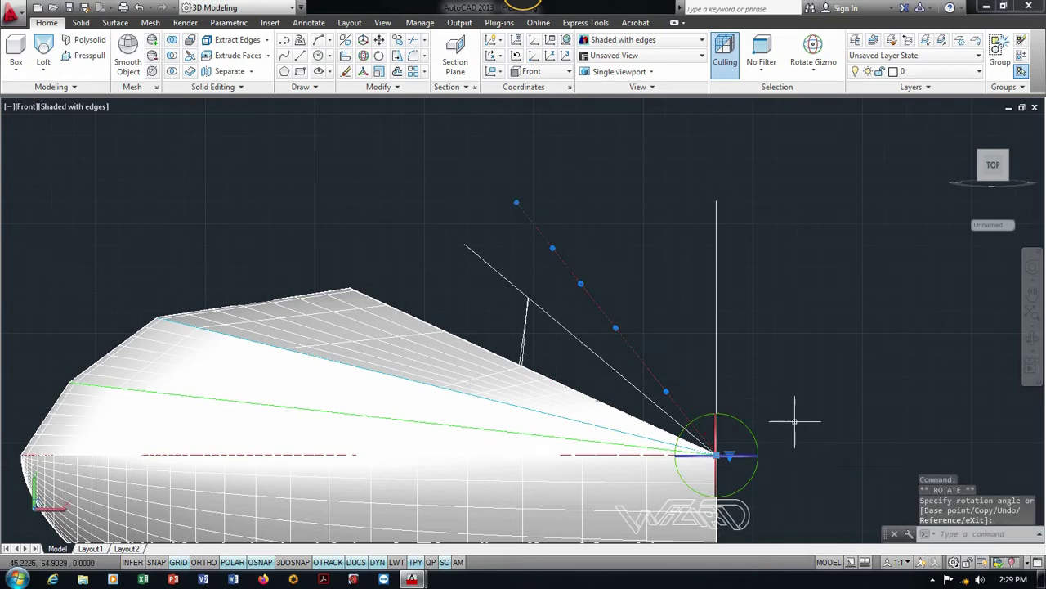
key("Escape")
scroll(654, 344, "down", 5)
scroll(672, 269, "up", 4)
mouse_move(672, 270)
middle_mouse_down("shift")
mouse_move(719, 310)
mouse_move(673, 292)
middle_mouse_up("shift")
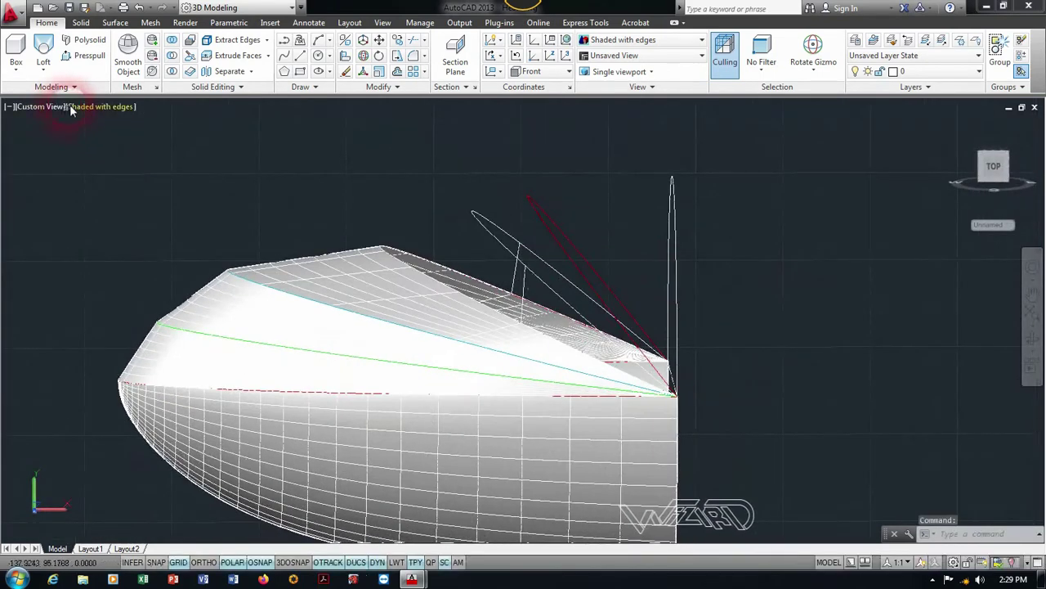
Copy the red stern guide onto itself with @0,0, then switch to Front view.
left_click(69, 110)
left_click(413, 176)
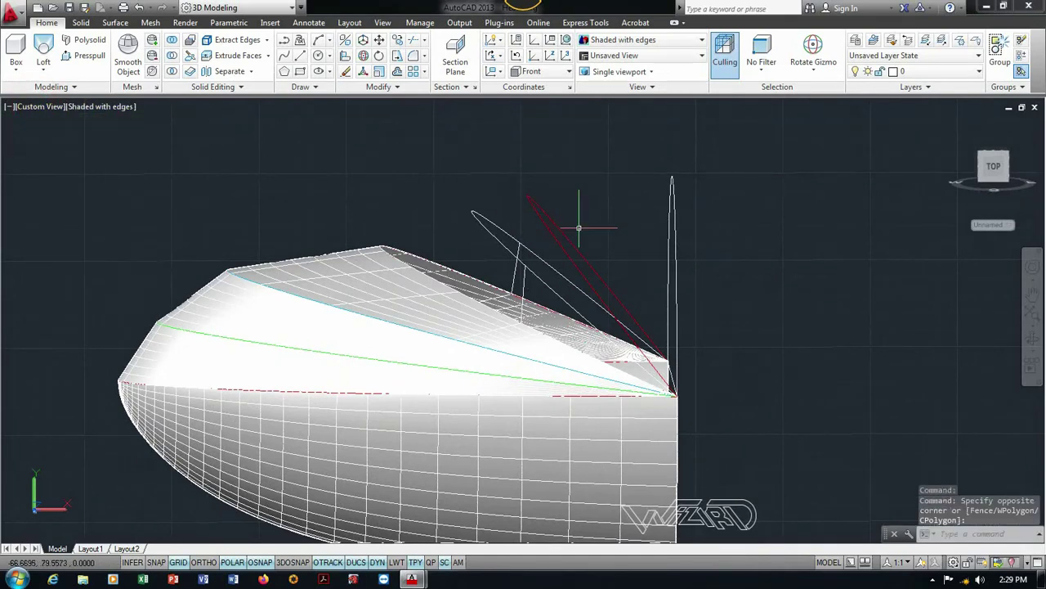
left_click(684, 380)
key("Return")
scroll(678, 388, "up", 2)
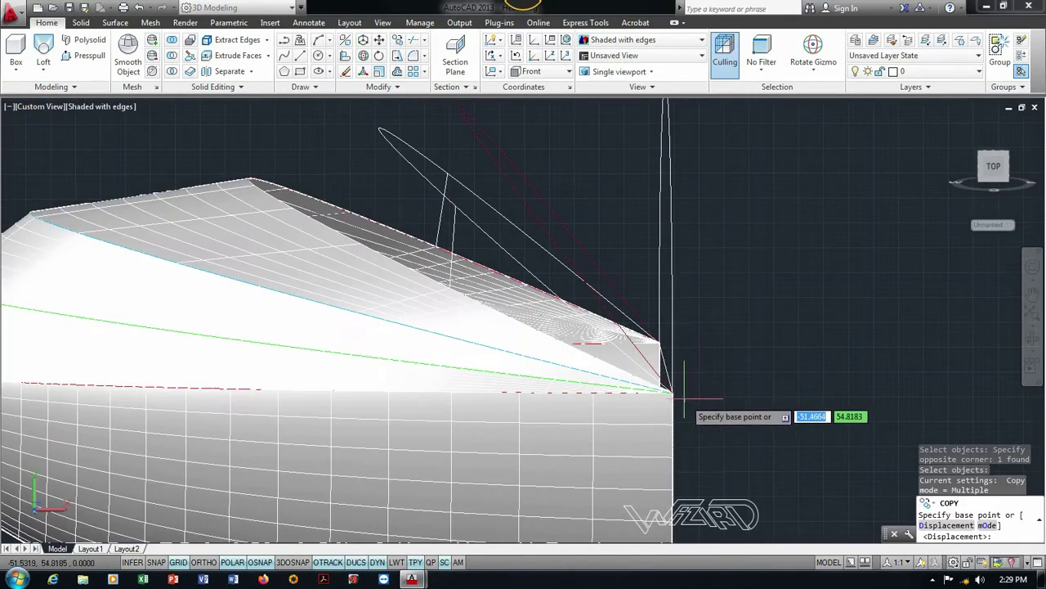
left_click(670, 392)
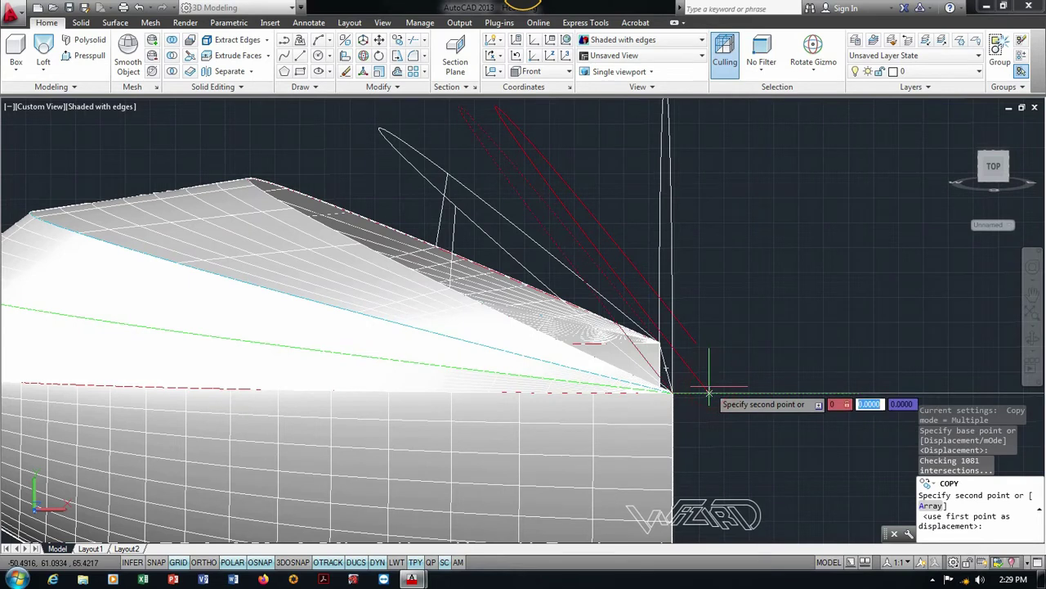
type("@0,0")
key("Return")
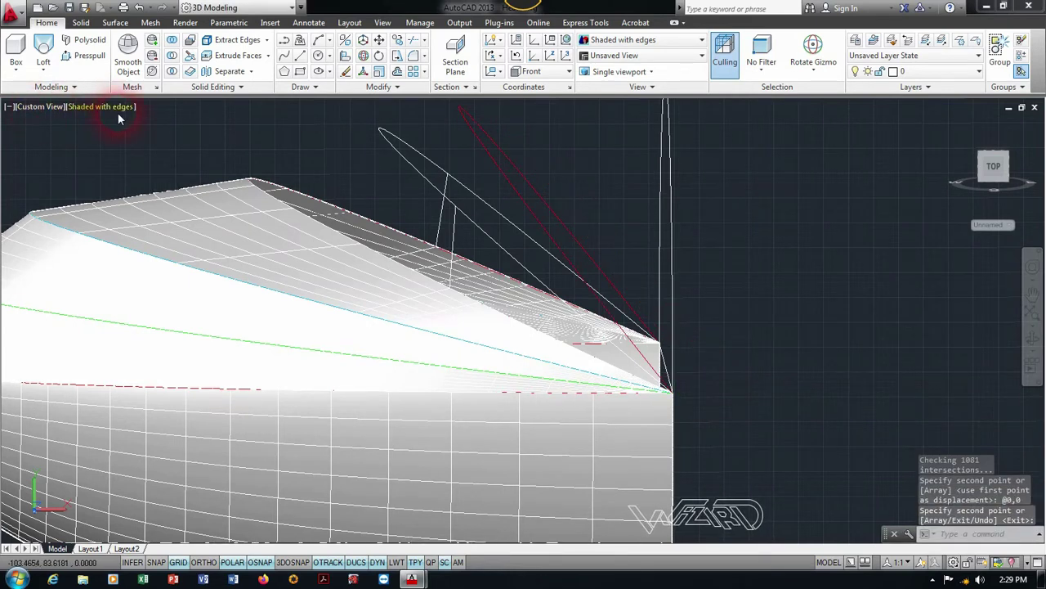
left_click(45, 107)
left_click(74, 198)
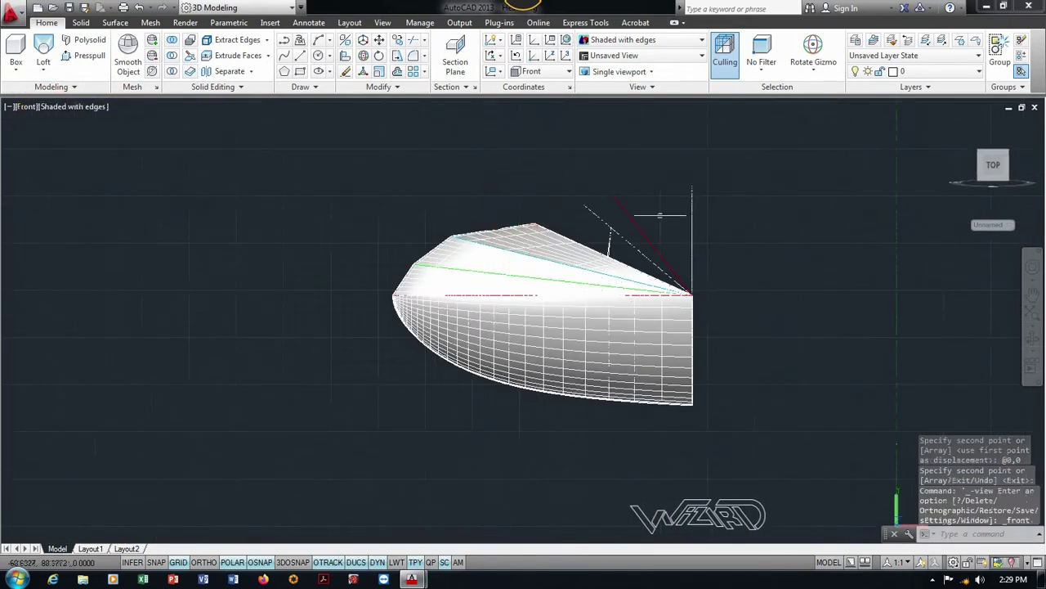
Select the copied red guide and relocate the gizmo to the stern endpoint.
scroll(660, 215, "up", 3)
left_click(622, 245)
left_click(677, 292)
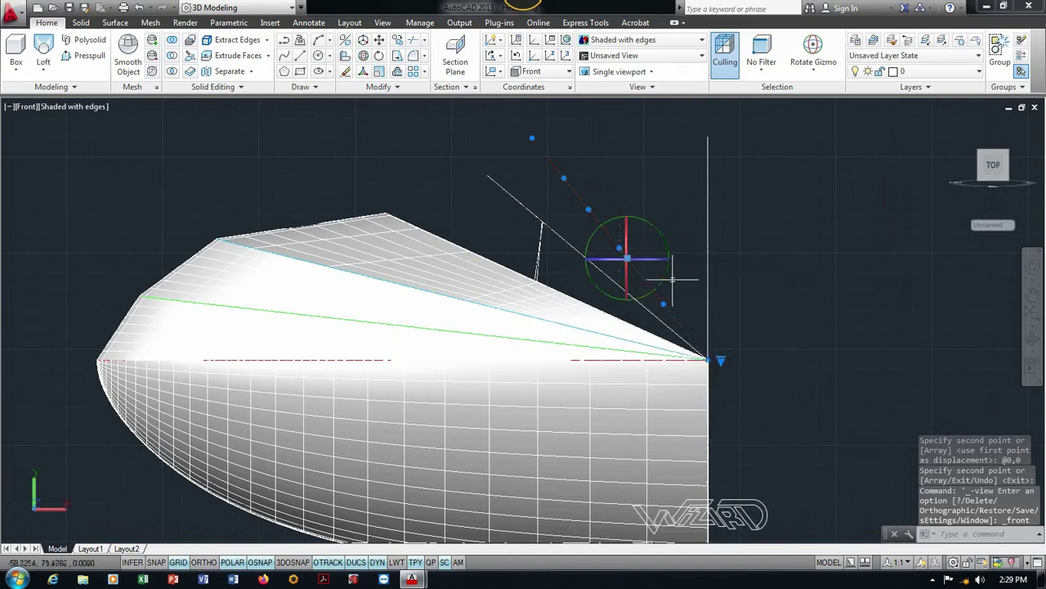
right_click(672, 279)
left_click(756, 356)
left_click(708, 359)
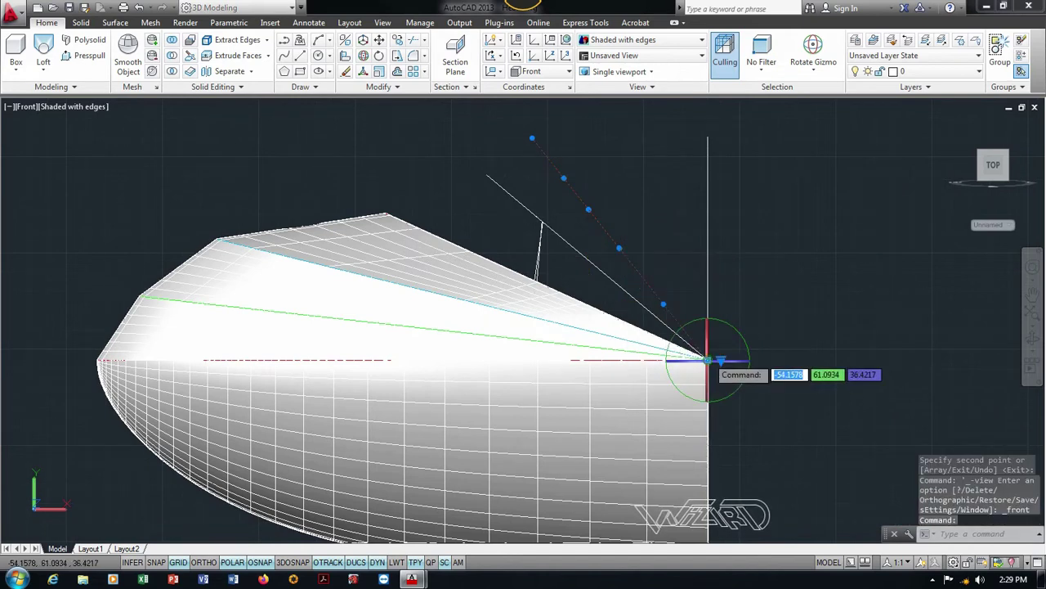
left_click(729, 323)
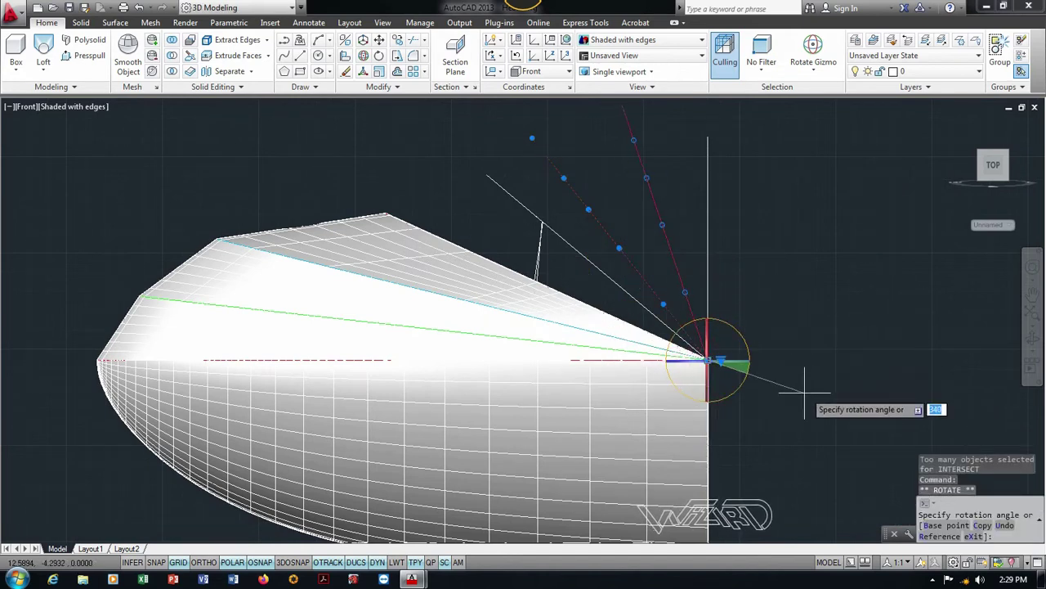
scroll(806, 381, "down", 3)
scroll(784, 353, "up", 2)
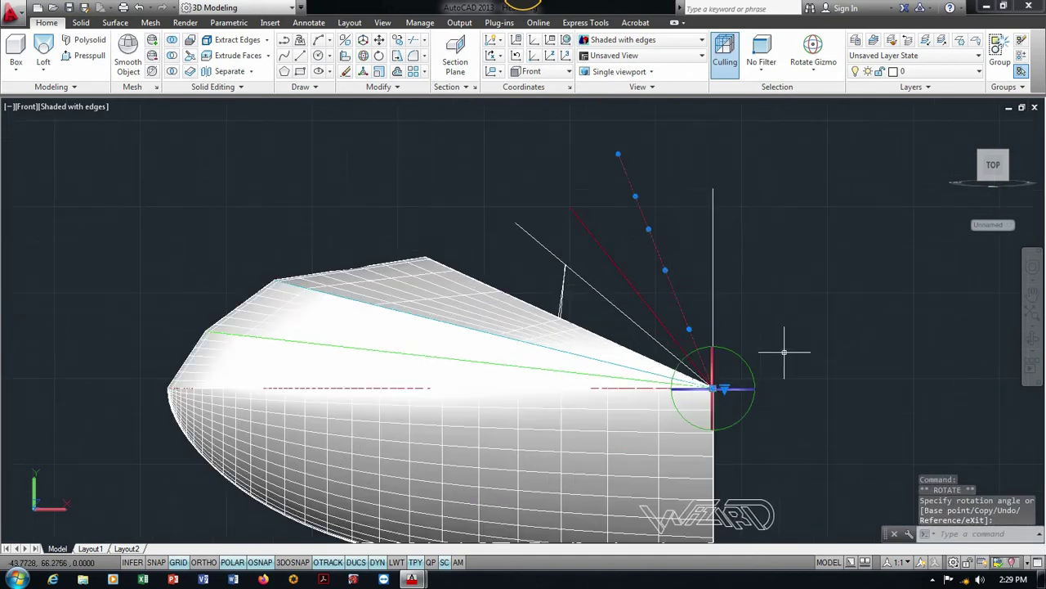
Return to the Rotate gizmo and swing the guide about the stern point.
left_click(813, 71)
left_click(826, 142)
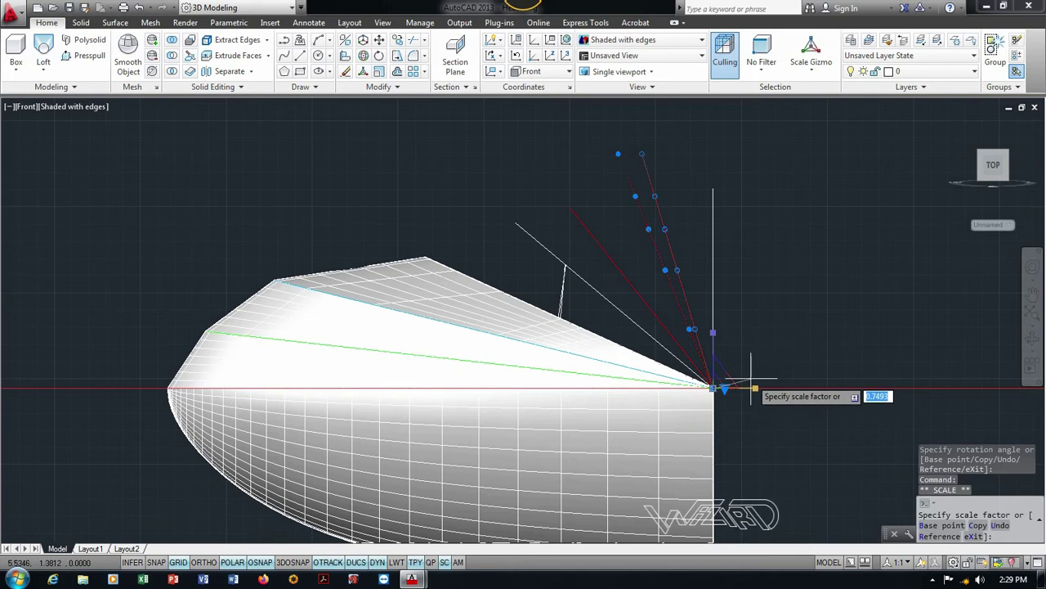
key("Escape")
left_click(813, 72)
left_click(830, 93)
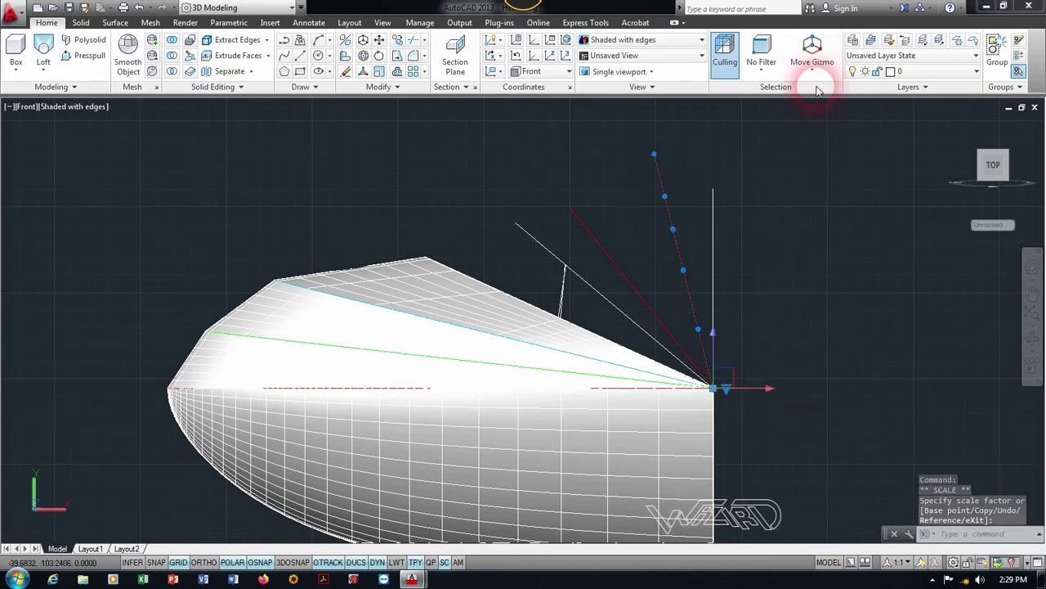
left_click(814, 74)
left_click(830, 118)
left_click(741, 355)
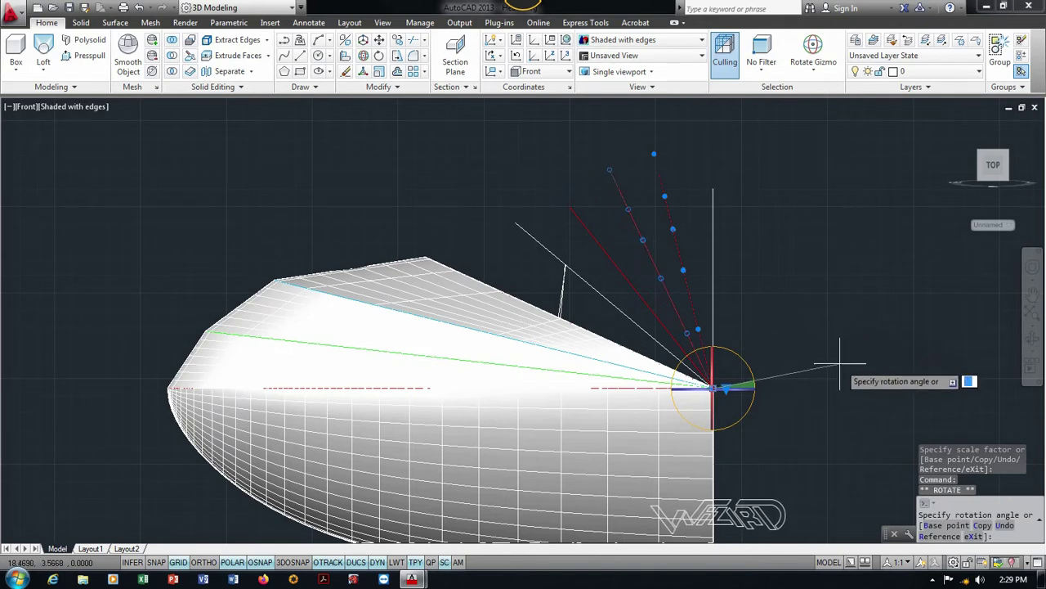
key("Escape")
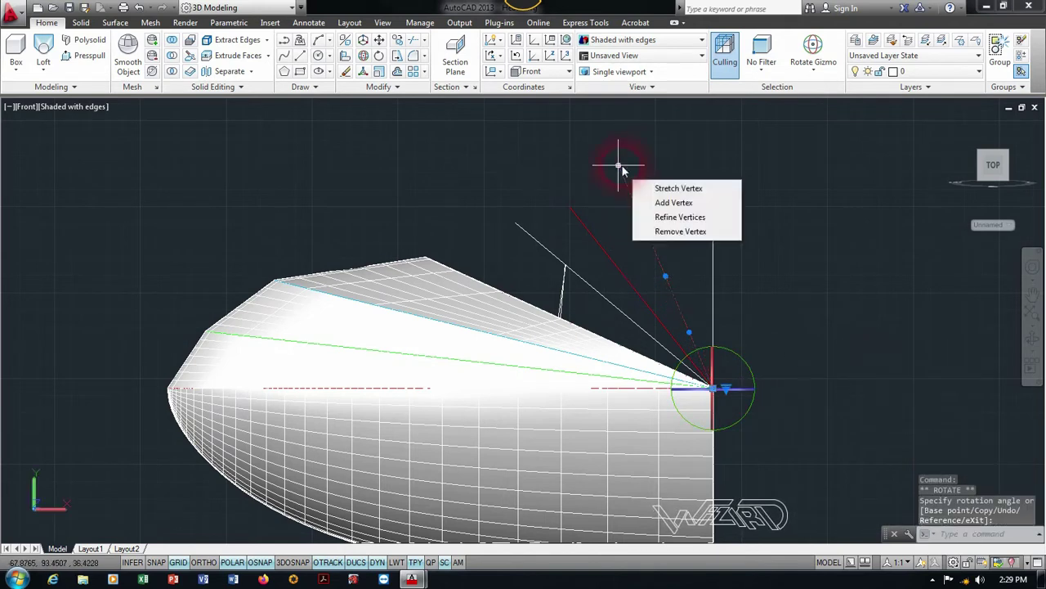
Move the guide's top vertex to a new position and orbit to view the hull in 3D.
left_click(619, 166)
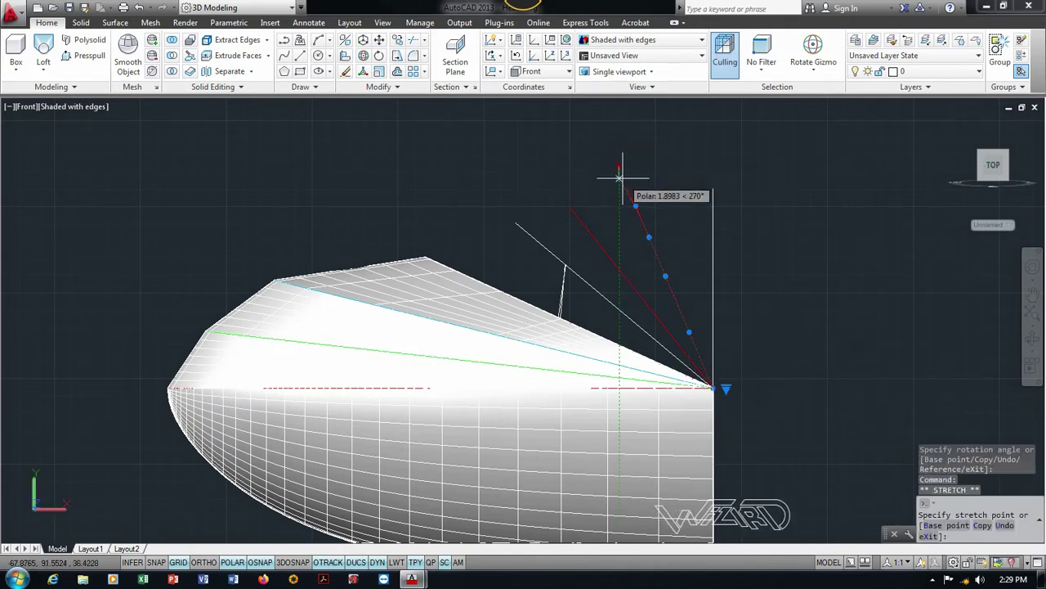
left_click(619, 177)
key("Escape")
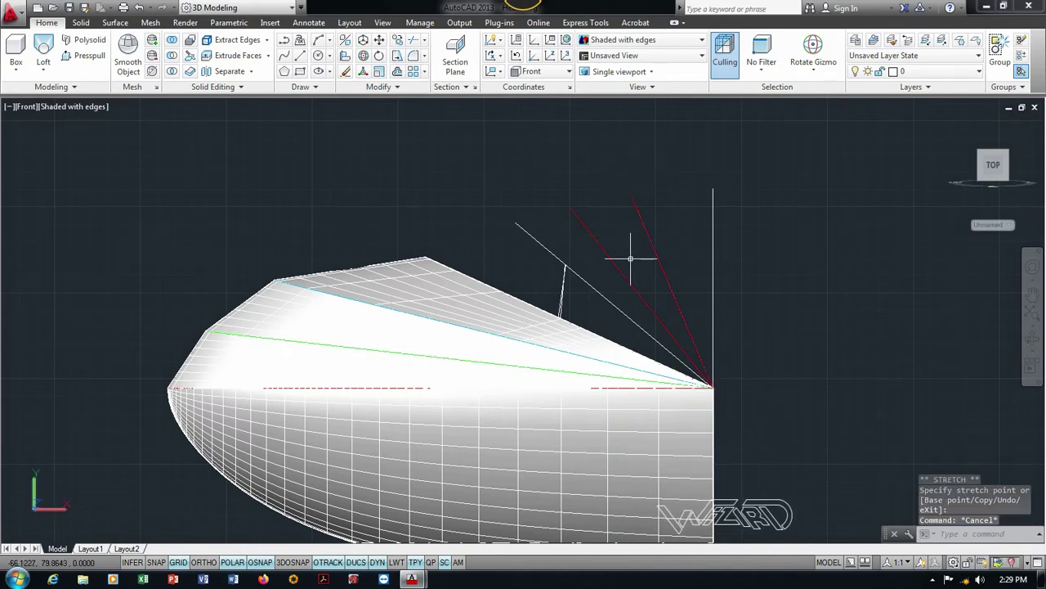
mouse_move(614, 227)
middle_mouse_down("shift")
mouse_move(826, 299)
mouse_move(746, 297)
middle_mouse_up("shift")
Change the copied guide curve's colour to Yellow in Properties.
left_click(695, 274)
left_click(658, 229)
right_click(381, 126)
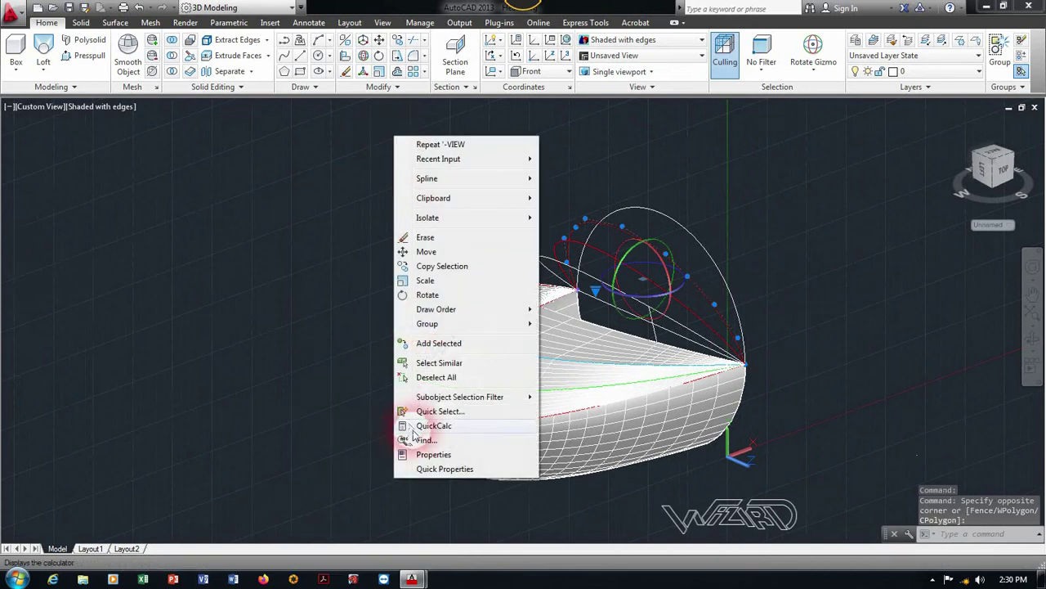
left_click(416, 453)
left_click(119, 82)
left_click(145, 83)
left_click(114, 108)
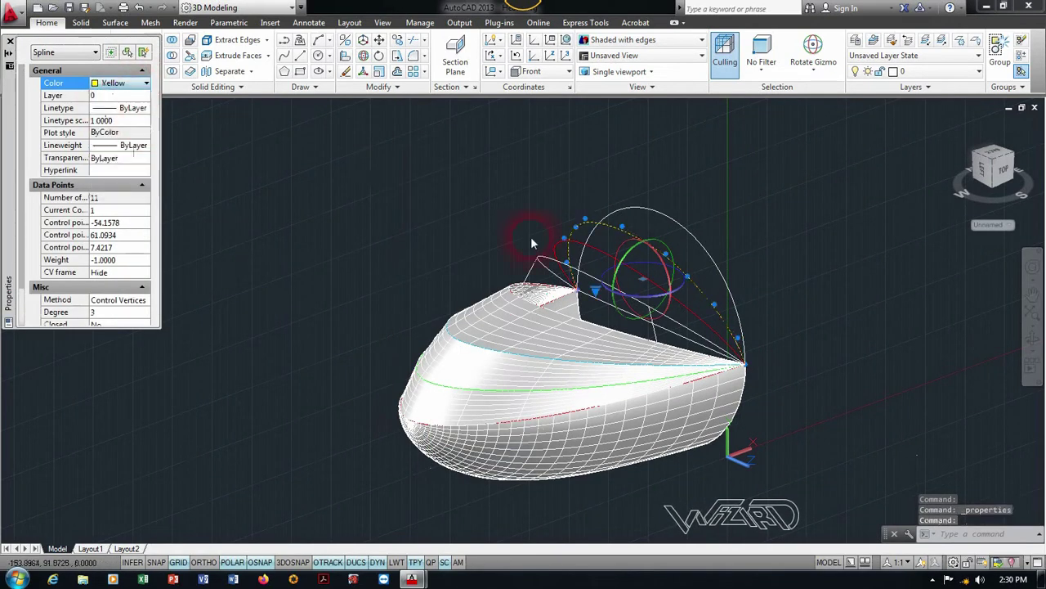
key("Escape")
left_click(10, 41)
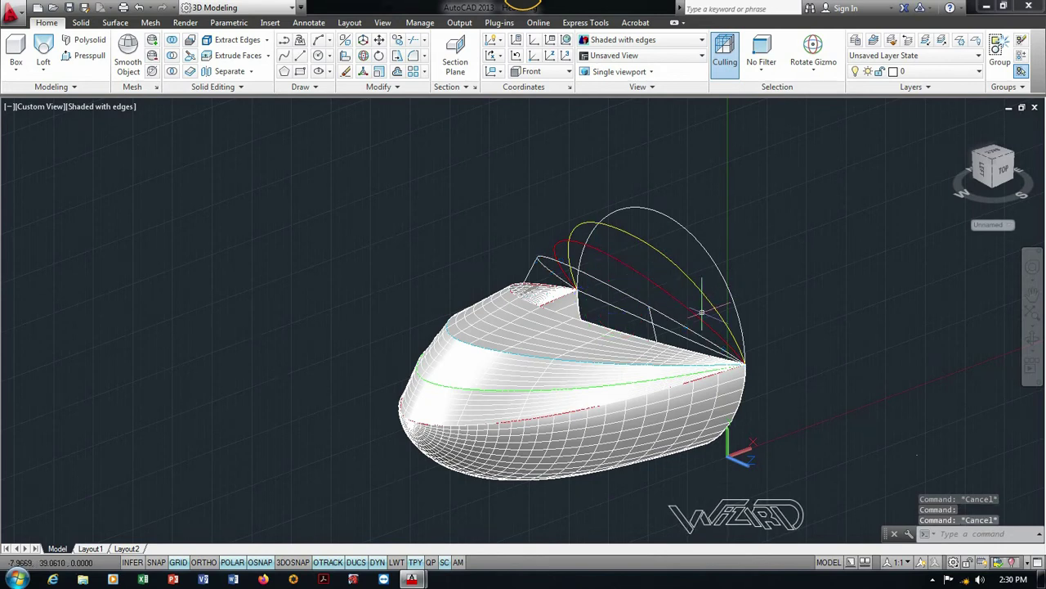
Orbit around the hull to inspect the arcs, checking Front and three-quarter views.
middle_click_drag(702, 312, 725, 327, "shift")
scroll(724, 327, "up", 2)
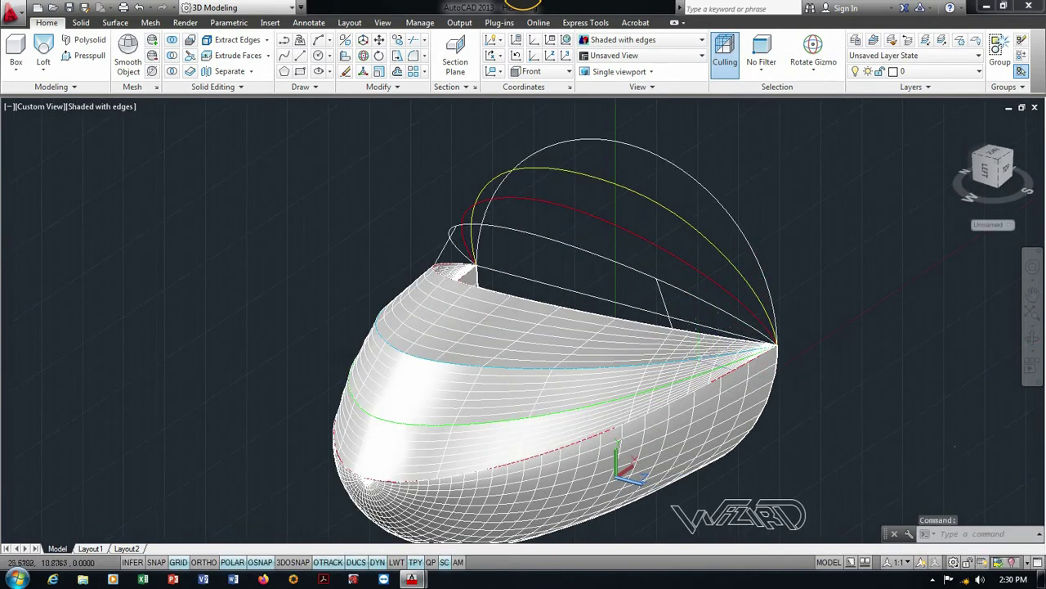
middle_click_drag(696, 353, 313, 406, "shift")
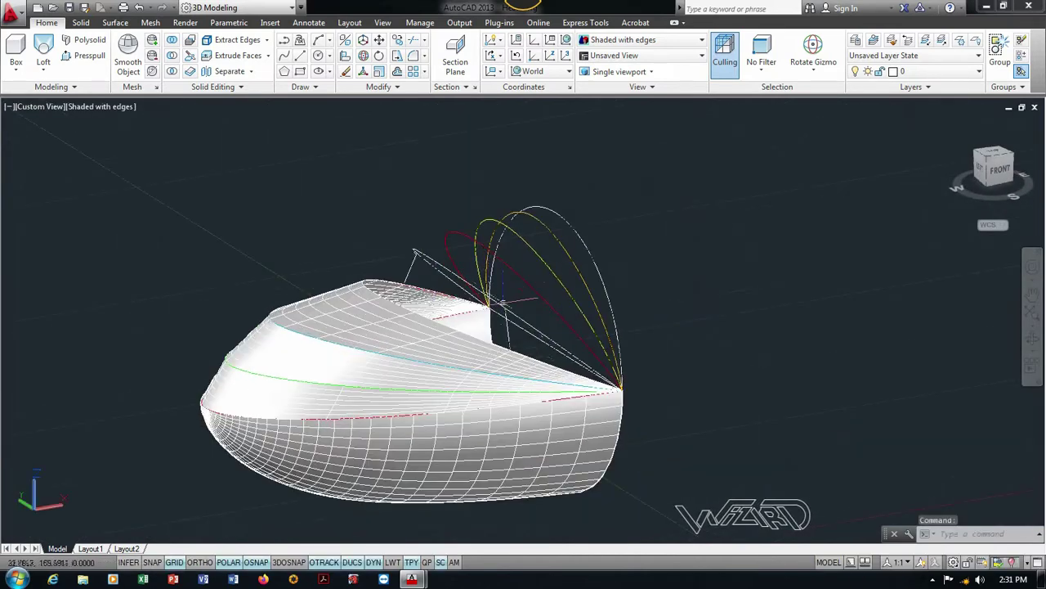
mouse_move(313, 407)
middle_mouse_down("shift")
mouse_move(500, 309)
mouse_move(477, 275)
middle_mouse_up("shift")
left_click(46, 115)
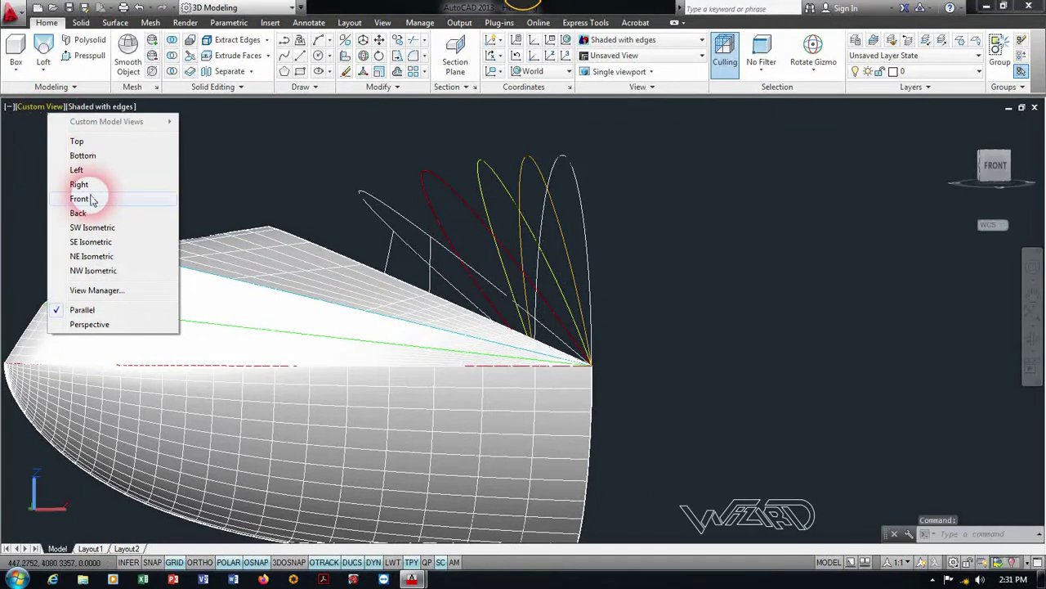
left_click(33, 199)
scroll(660, 219, "up", 3)
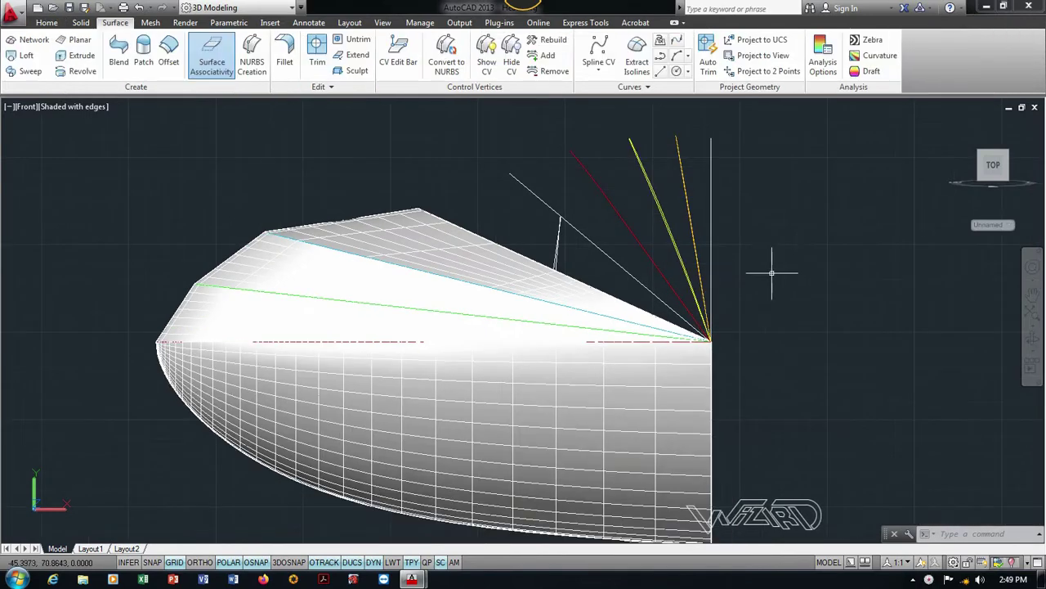
middle_click_drag(509, 299, 510, 299, "shift")
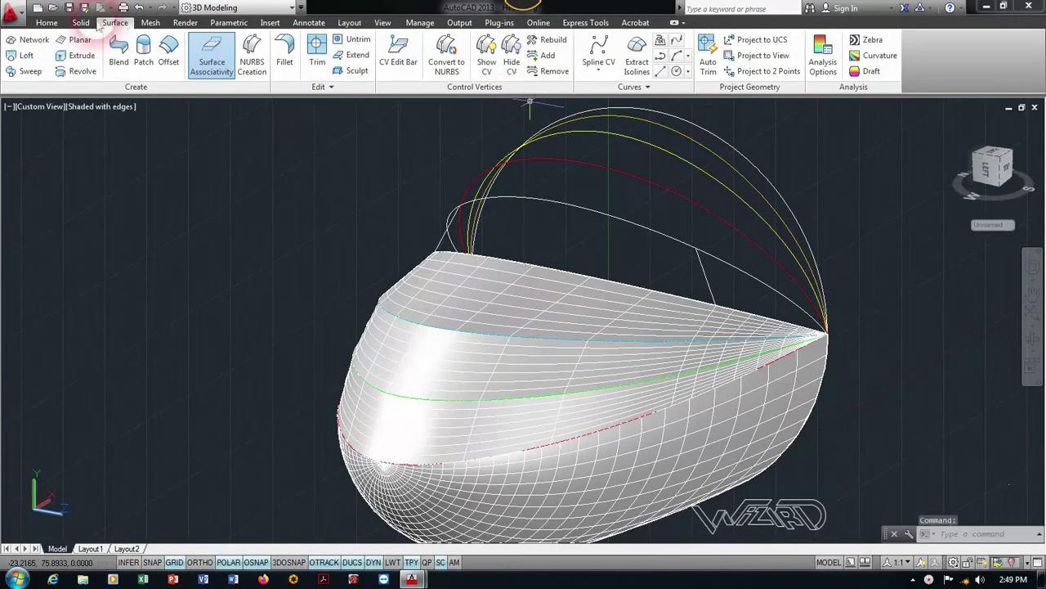
left_click(46, 22)
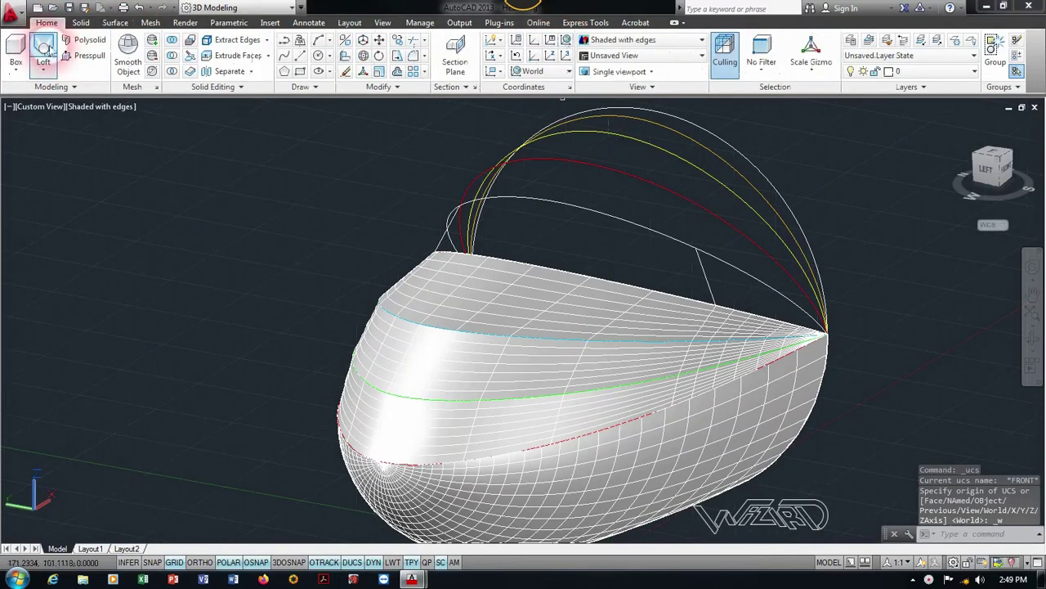
Loft a surface through the white, red and yellow guide arcs as cross sections.
left_click(44, 50)
left_click(737, 268)
left_click(738, 232)
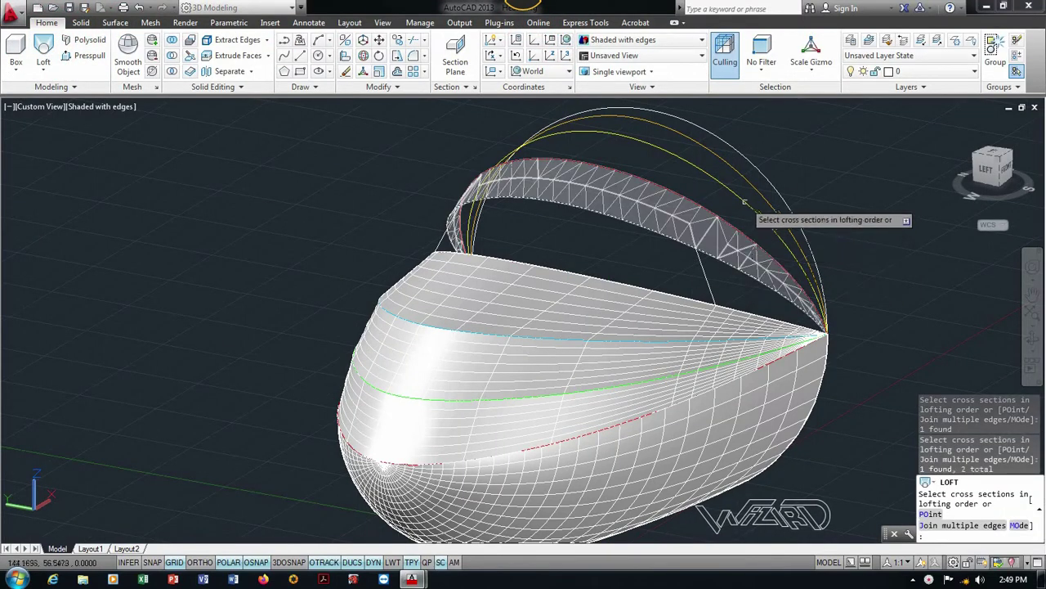
left_click(744, 201)
left_click(745, 161)
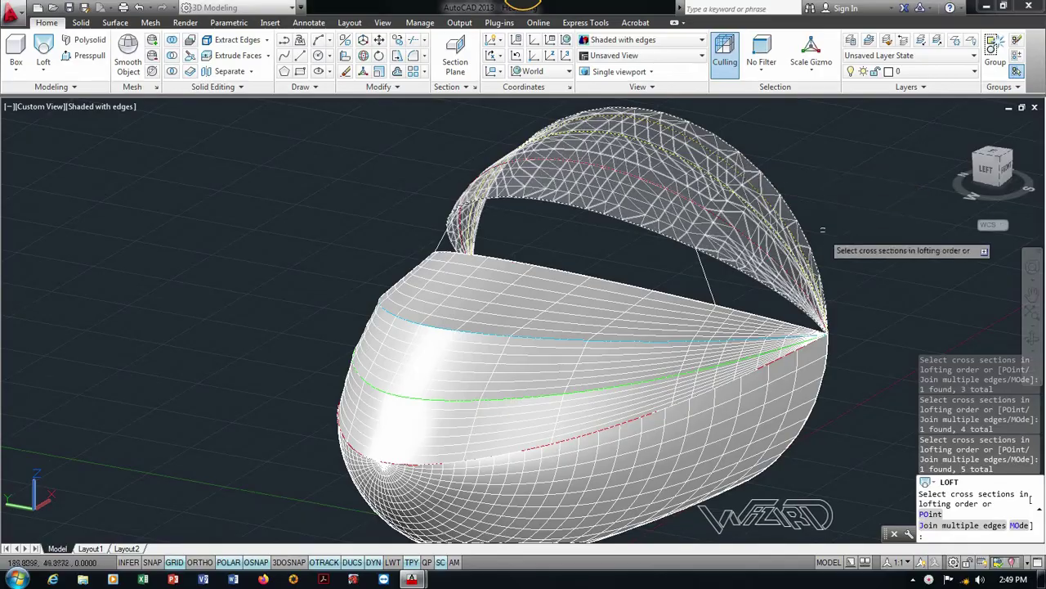
mouse_move(822, 238)
middle_mouse_down("shift")
mouse_move(836, 244)
mouse_move(701, 205)
mouse_move(806, 215)
mouse_move(878, 241)
mouse_move(927, 224)
mouse_move(852, 241)
middle_mouse_up("shift")
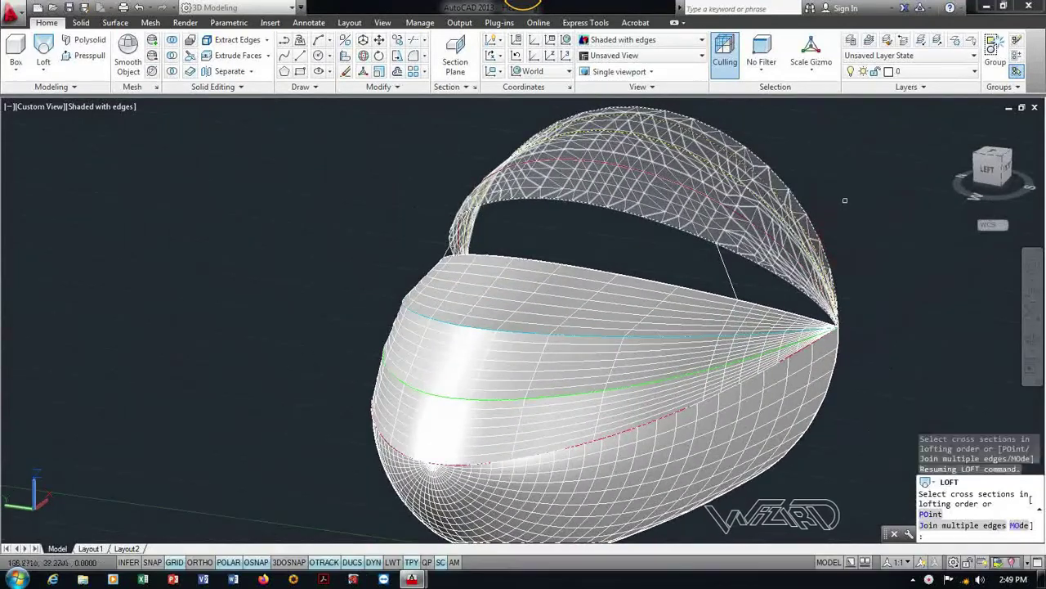
key("Return")
key("Return")
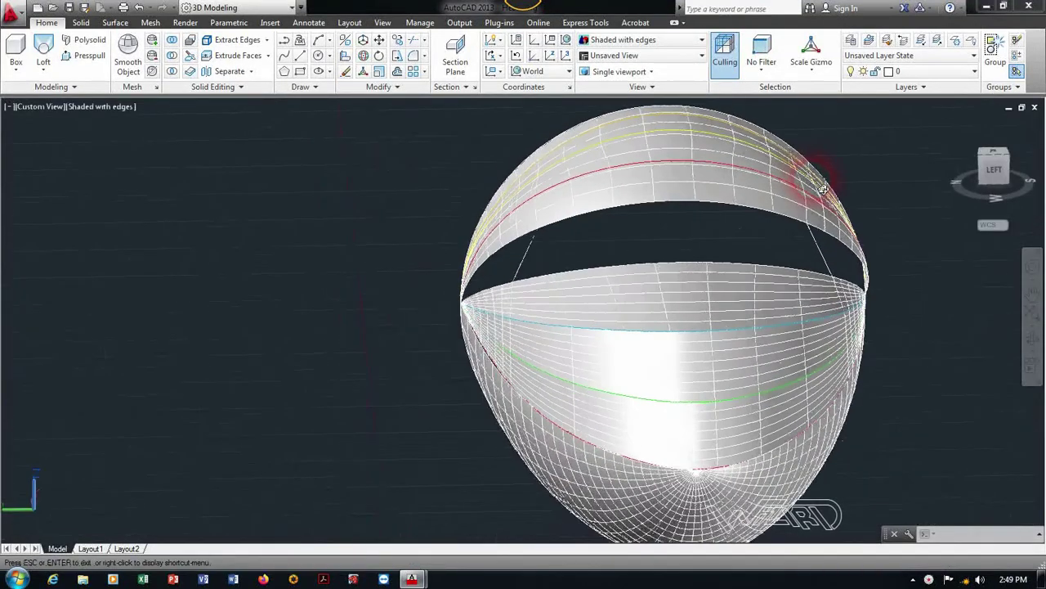
End object isolation to restore hidden surfaces, then select the head's top surface patch.
middle_click_drag(818, 175, 818, 188, "shift")
scroll(818, 189, "down", 2)
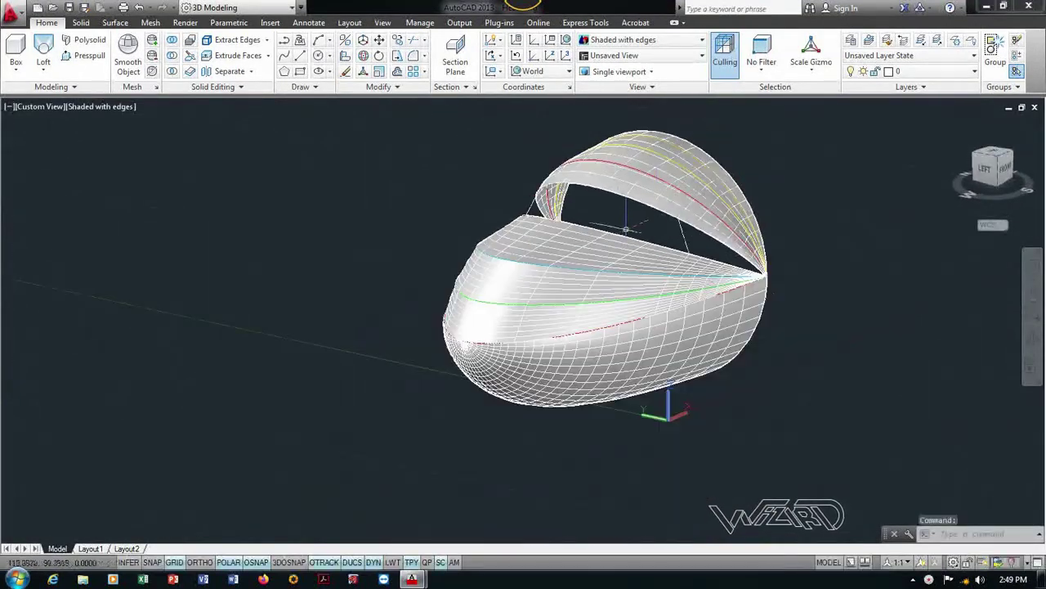
mouse_move(626, 229)
middle_mouse_down("shift")
mouse_move(659, 198)
mouse_move(651, 248)
middle_mouse_up("shift")
scroll(642, 165, "up", 2)
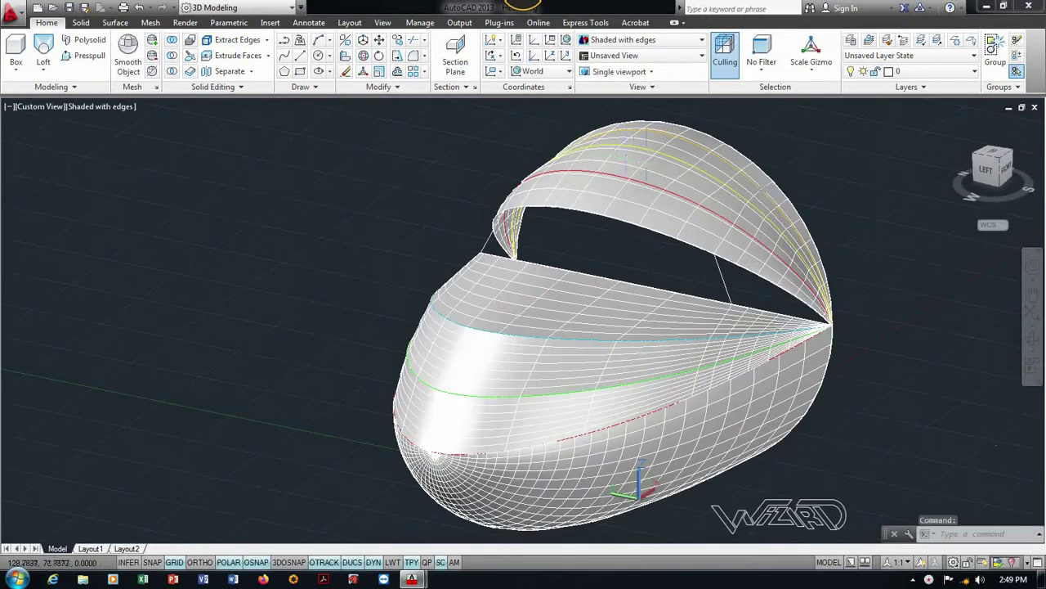
right_click(408, 139)
left_click(346, 187)
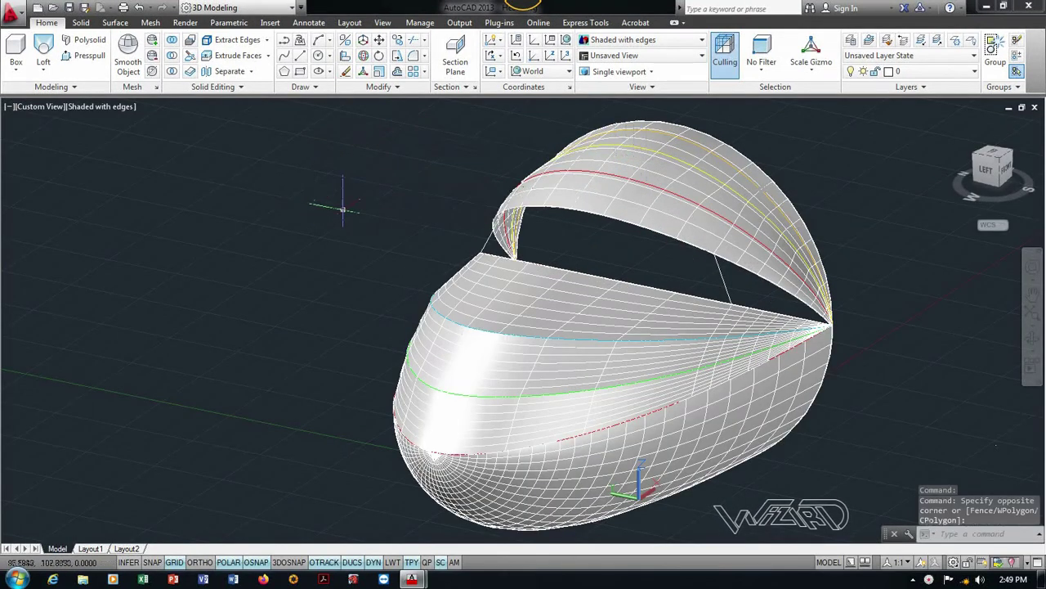
mouse_move(840, 401)
middle_mouse_down("shift")
mouse_move(829, 398)
mouse_move(826, 409)
middle_mouse_up("shift")
right_click(412, 185)
mouse_move(447, 245)
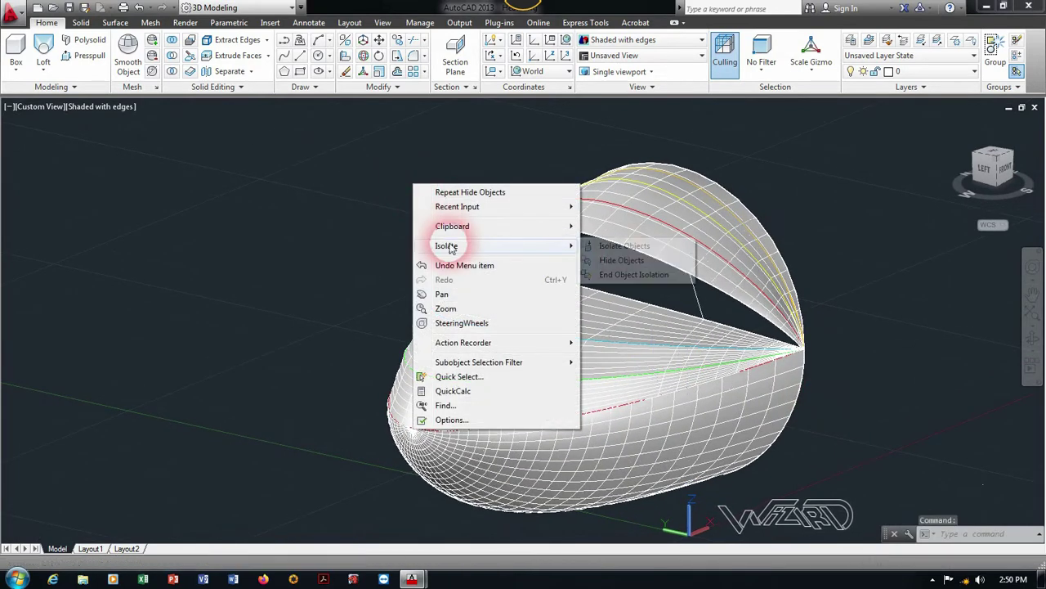
left_click(638, 275)
left_click(572, 261)
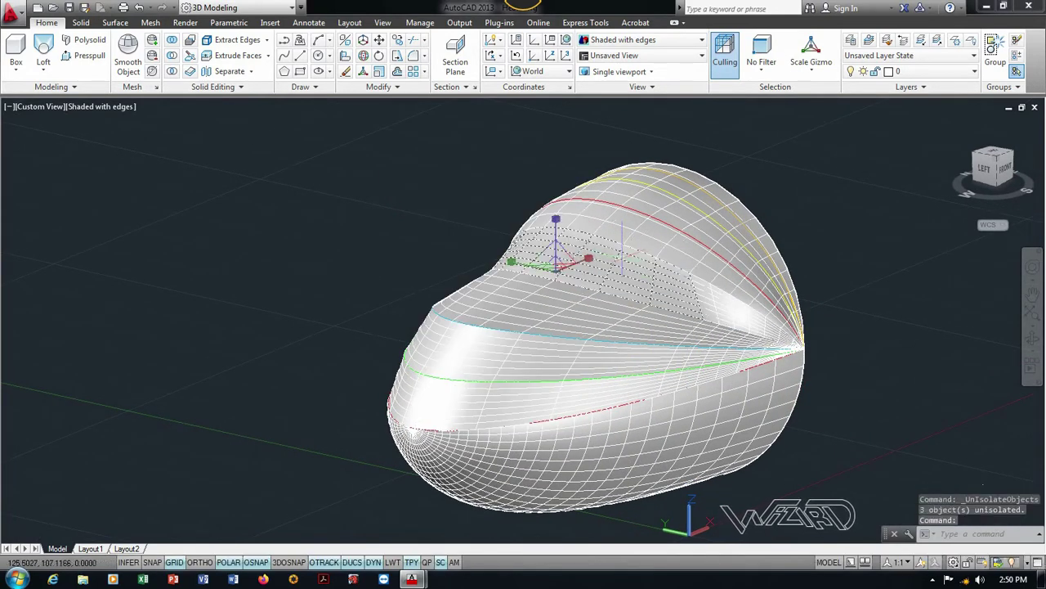
Give the selected top surface colour index 140 via Select Color, then switch to Wireframe.
left_click(83, 107)
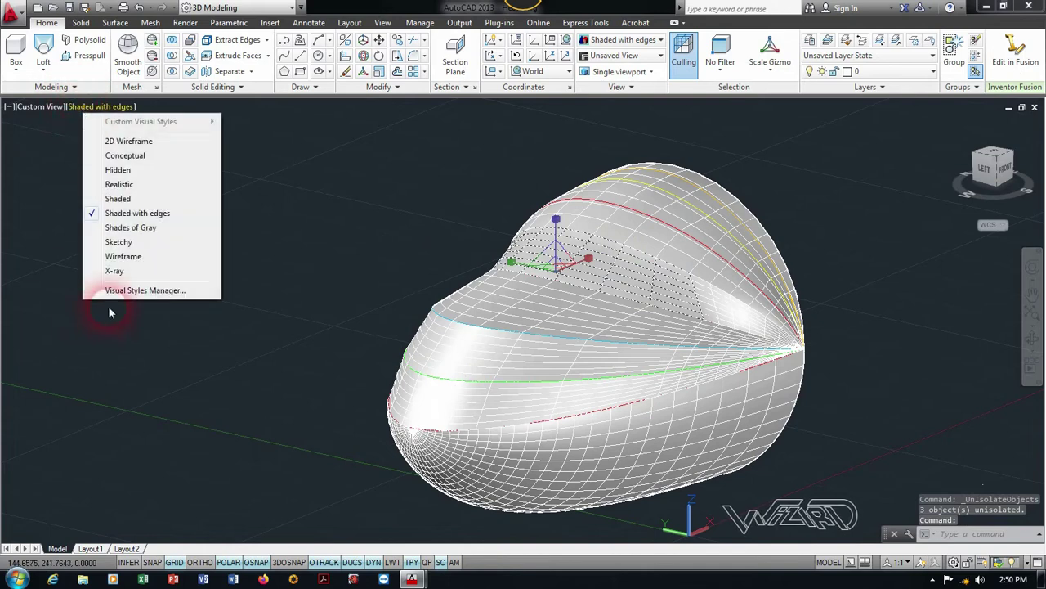
left_click(58, 206)
right_click(227, 270)
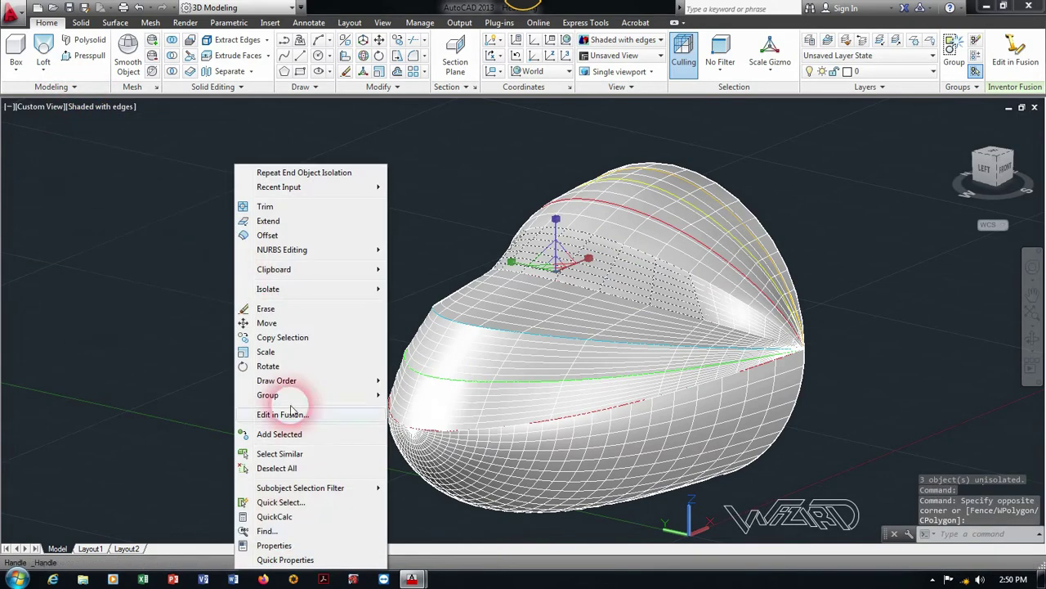
left_click(270, 535)
left_click(122, 83)
left_click(146, 83)
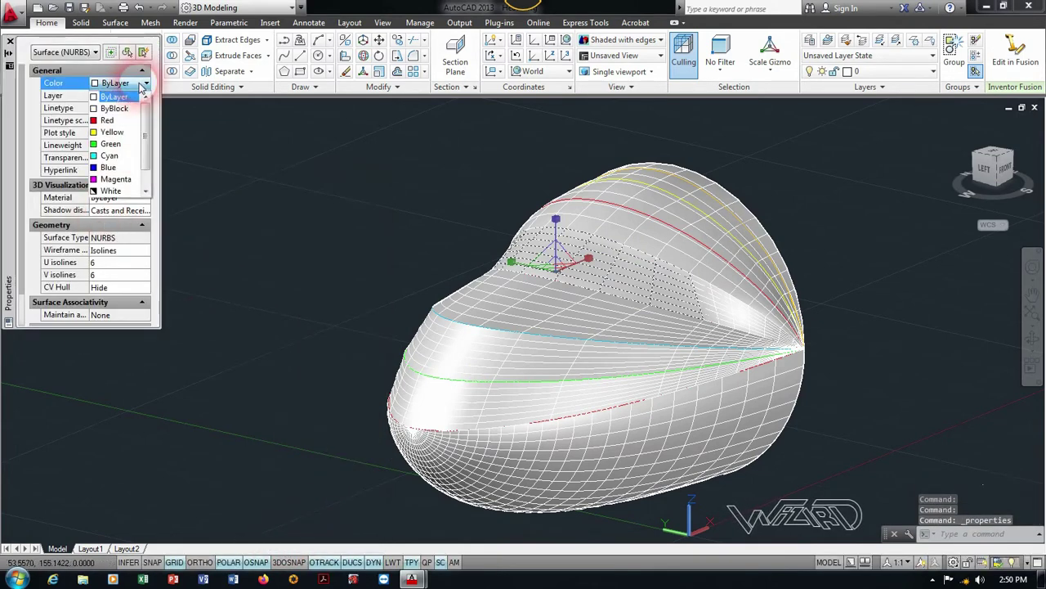
left_click(118, 191)
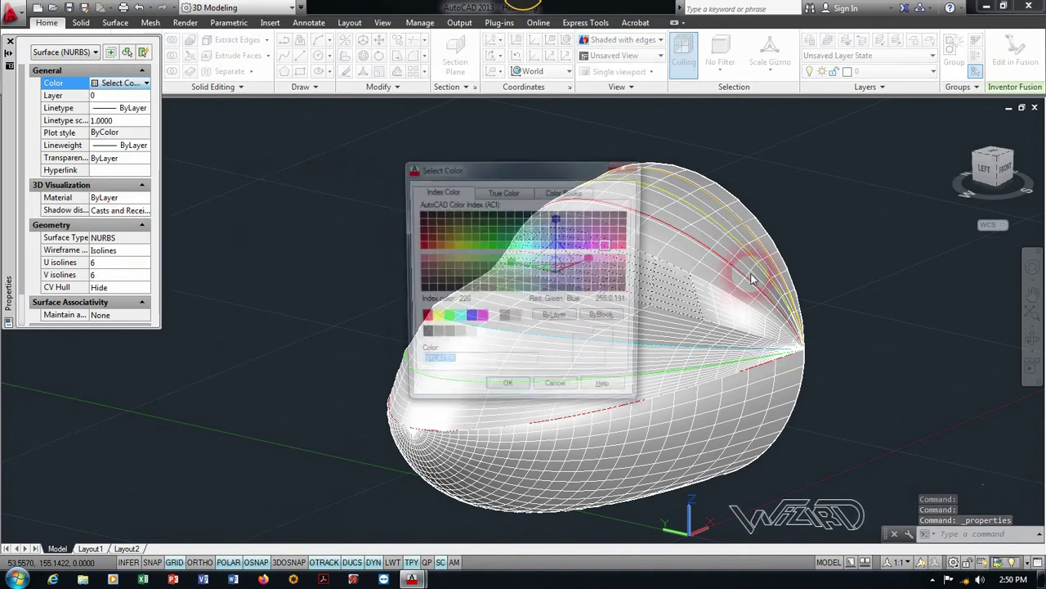
left_click(536, 255)
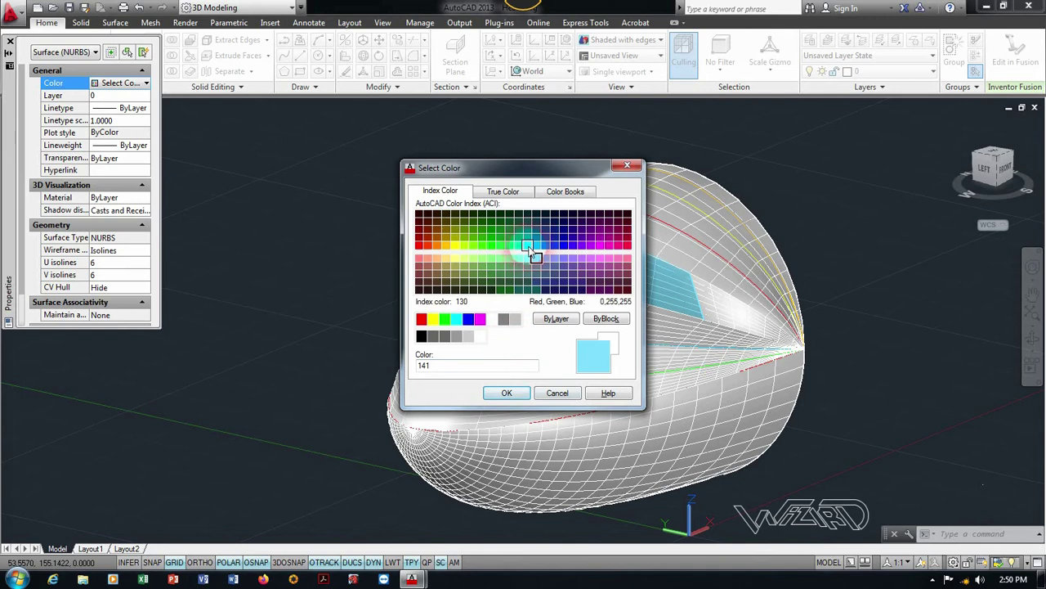
left_click(536, 246)
left_click(507, 392)
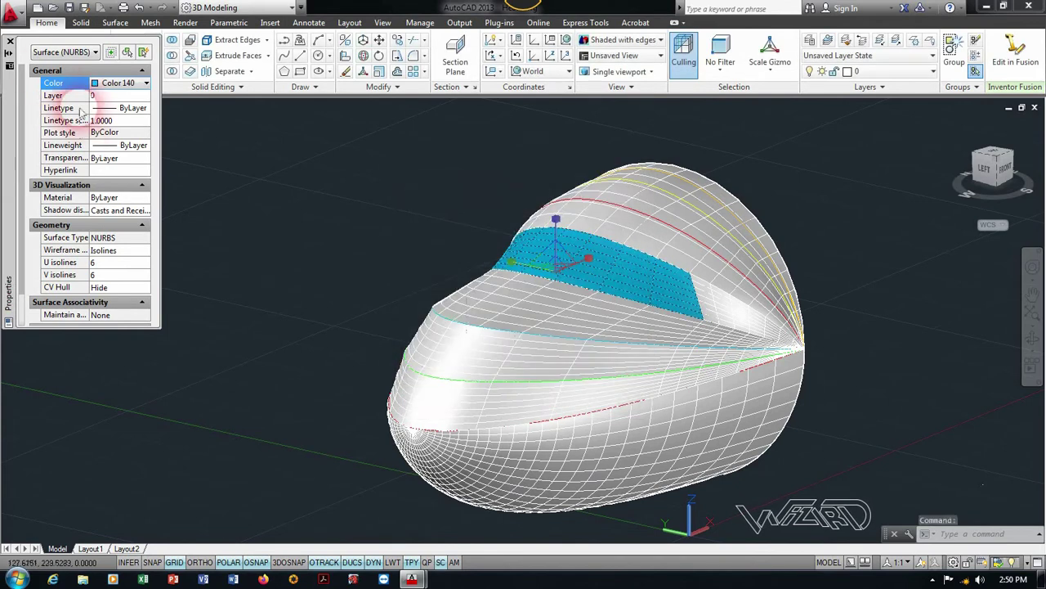
left_click(9, 41)
left_click(102, 107)
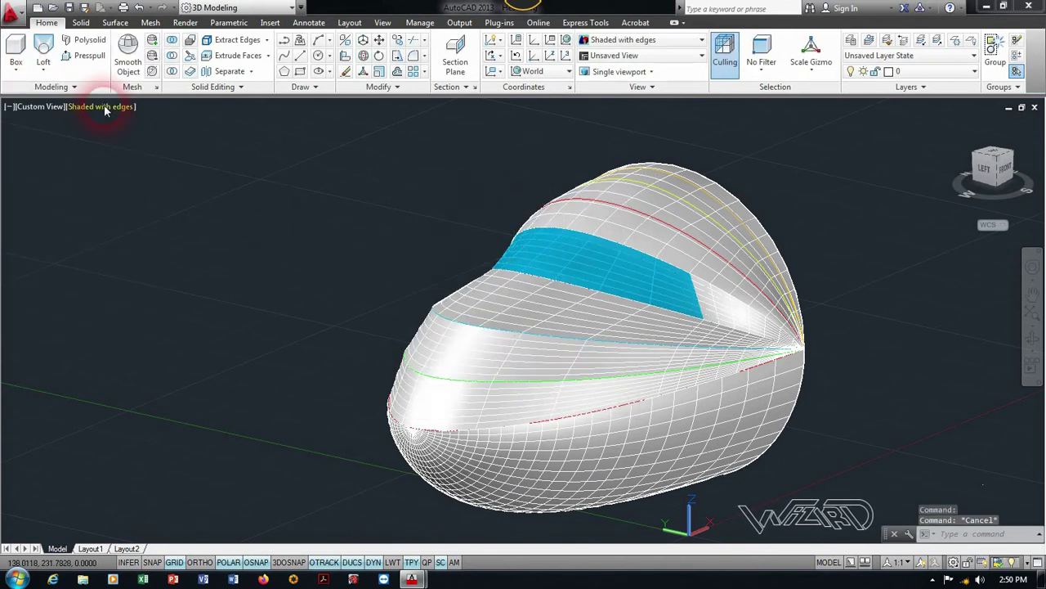
left_click(136, 271)
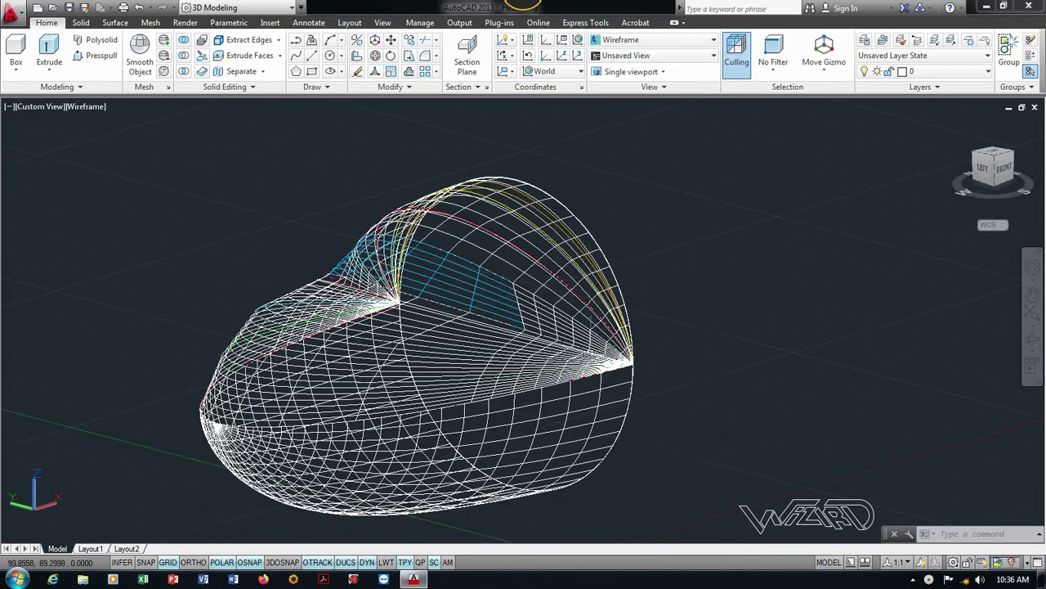
End object isolation so all objects are shown again.
scroll(379, 360, "down", 2)
right_click(615, 278)
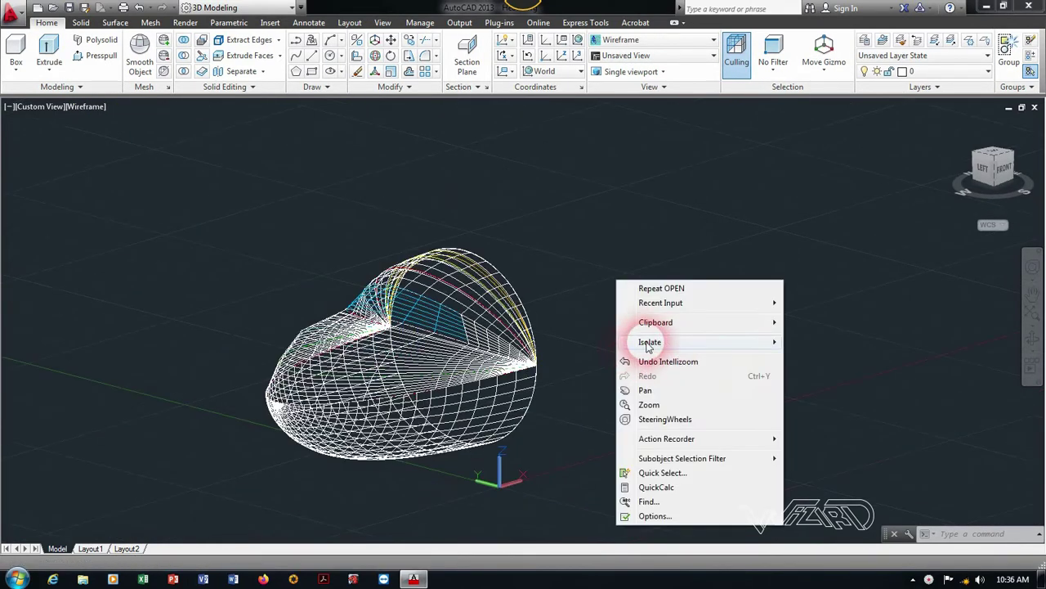
left_click(846, 369)
scroll(825, 276, "down", 2)
scroll(825, 276, "up", 2)
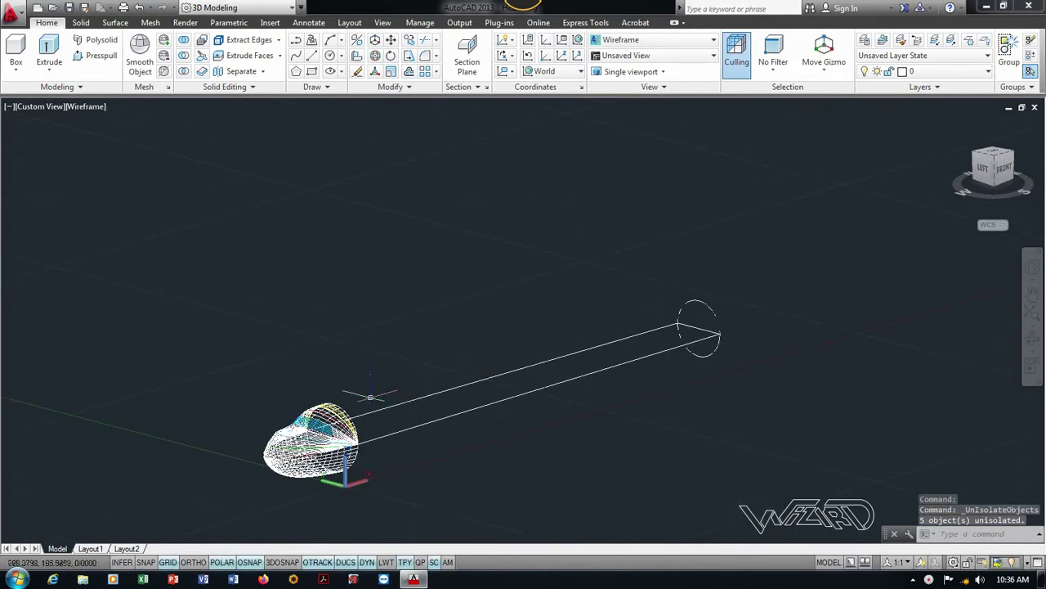
middle_click_drag(409, 478, 327, 467, "shift")
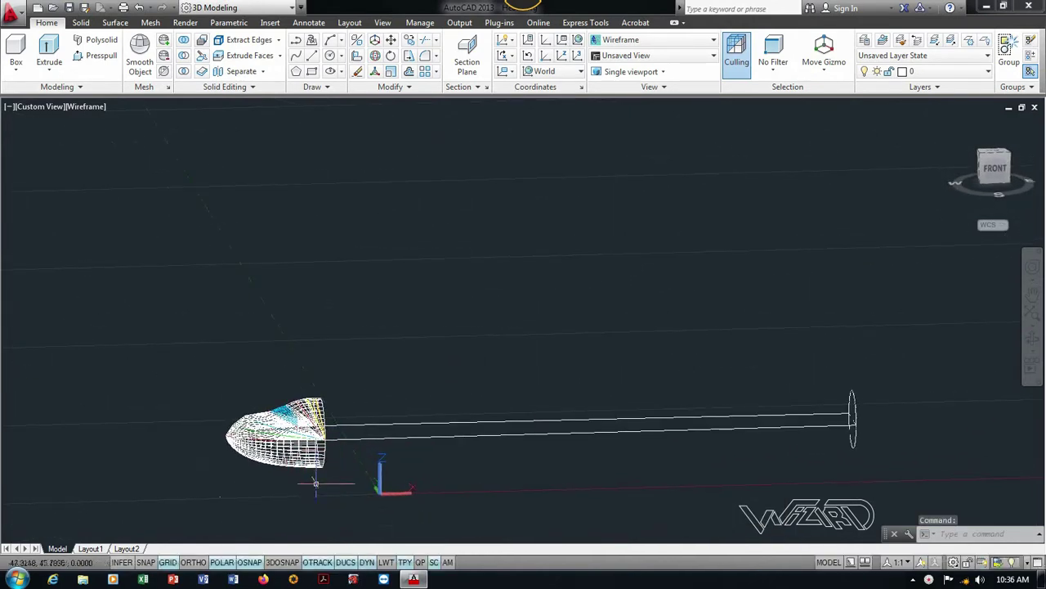
Window-select the whole head model and hide it.
left_click(316, 482)
left_click(224, 327)
right_click(245, 331)
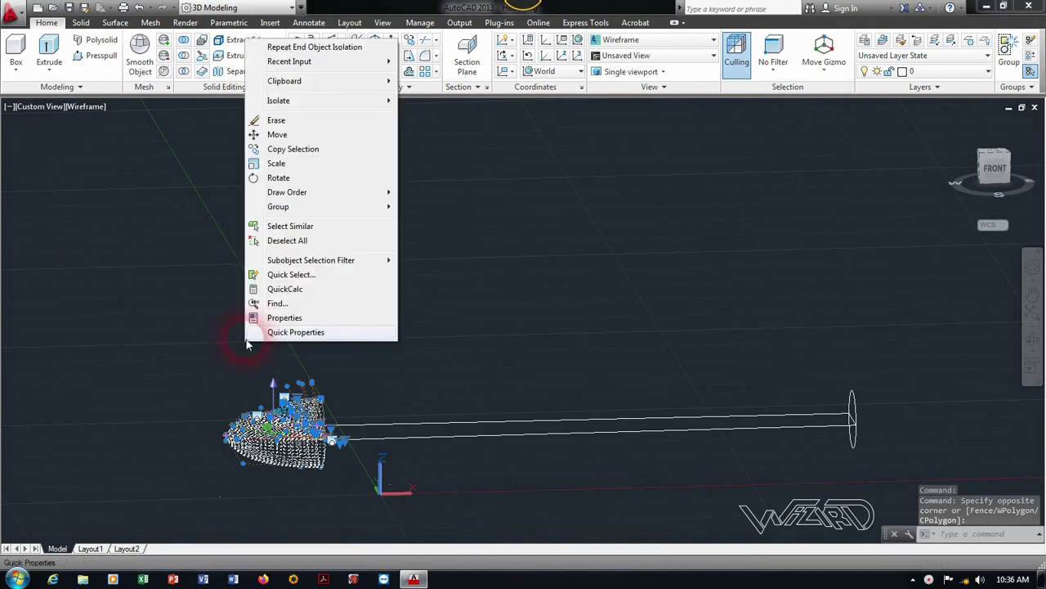
left_click(470, 116)
scroll(327, 429, "up", 3)
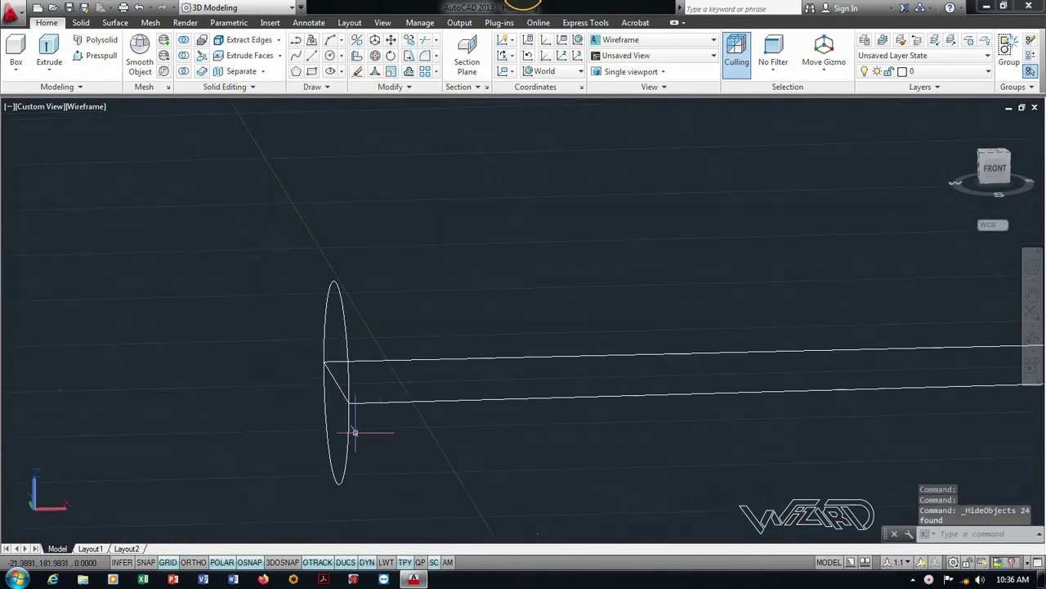
scroll(384, 431, "up", 2)
scroll(335, 459, "down", 3)
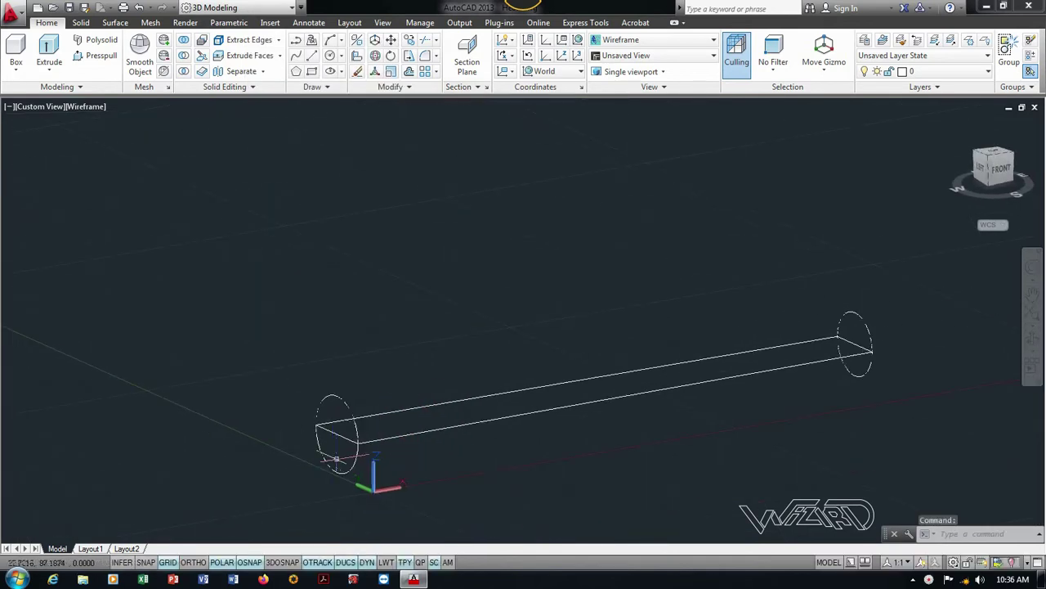
Select the object at the rod's left end, hide it, and clear the selection.
left_click(330, 394)
scroll(315, 409, "up", 2)
left_click(367, 437)
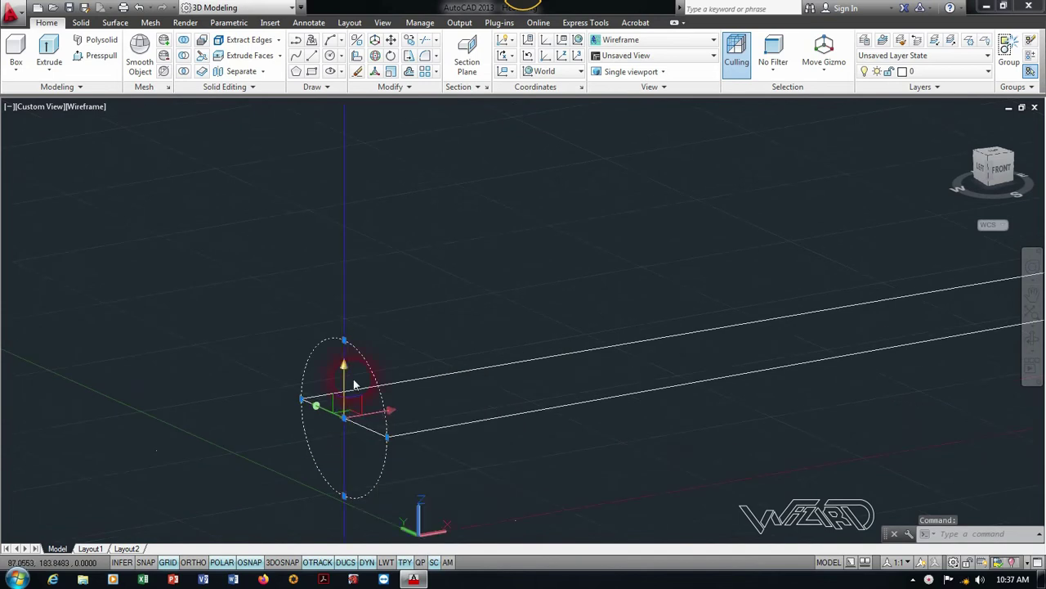
right_click(383, 344)
left_click(550, 96)
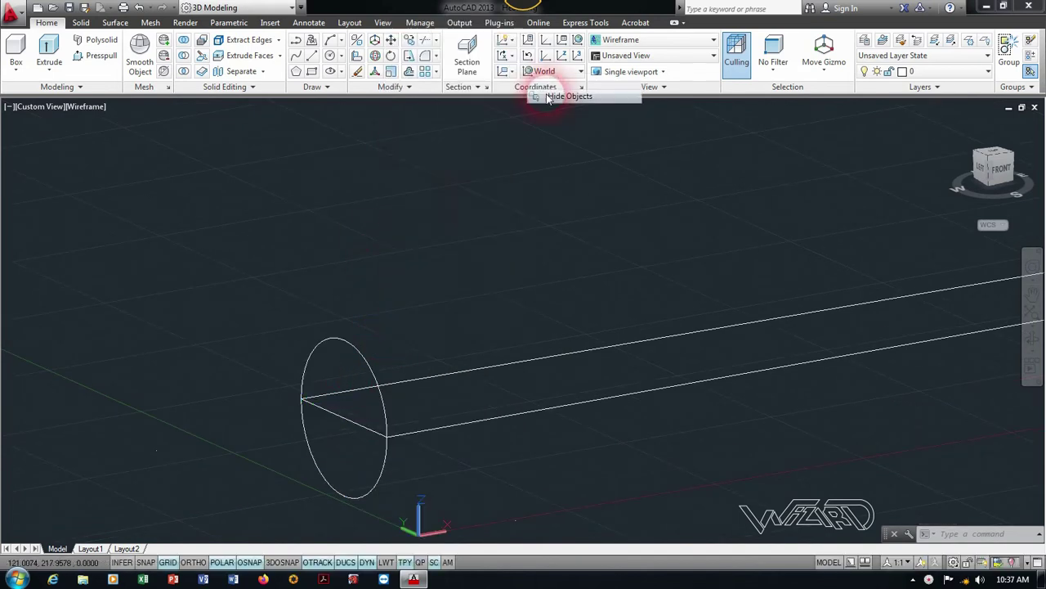
key("Escape")
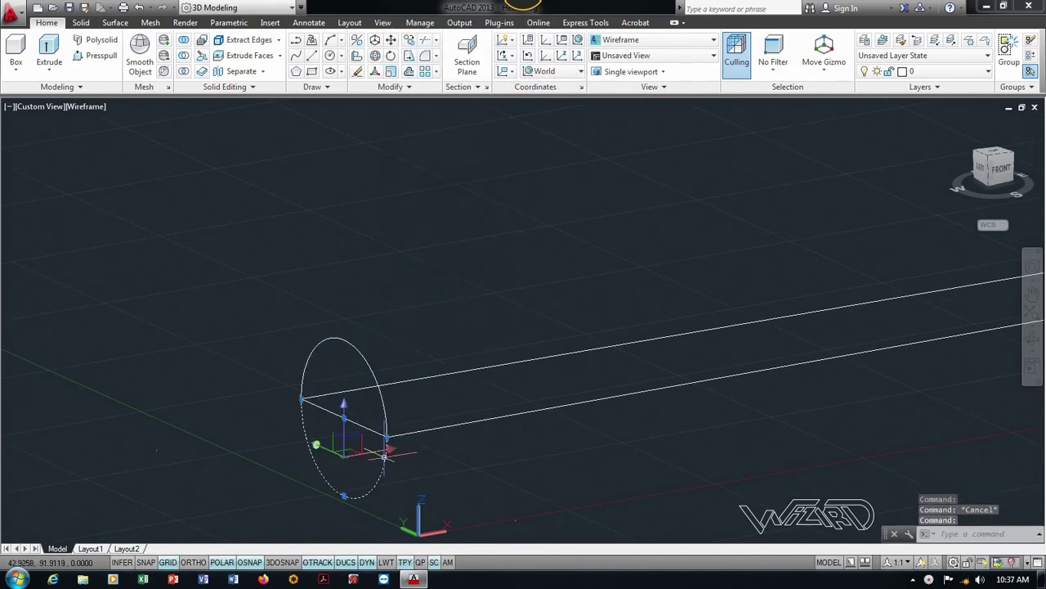
key("Escape")
scroll(229, 450, "down", 4)
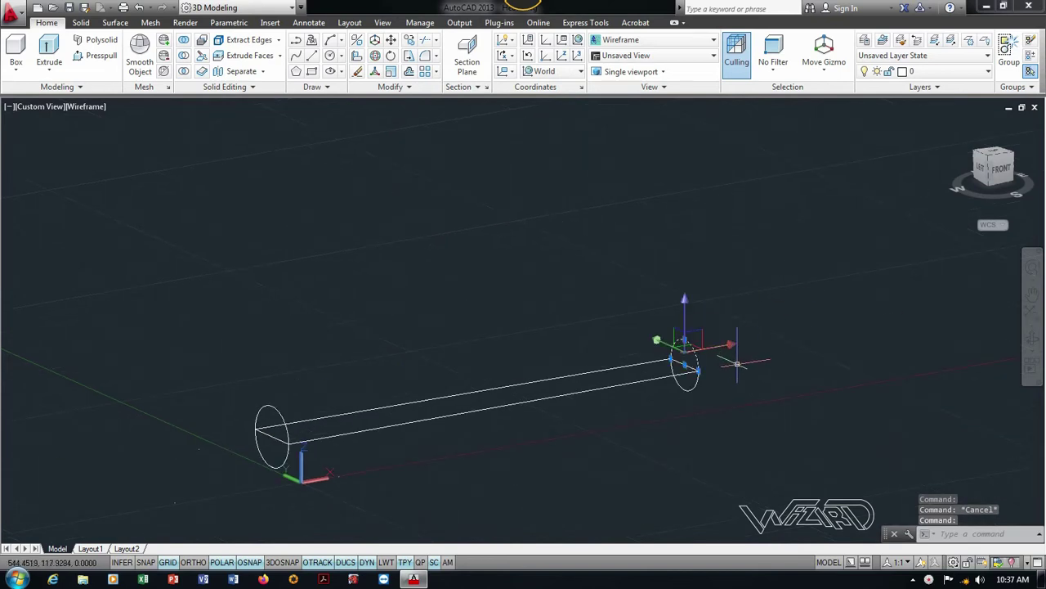
scroll(483, 400, "up", 2)
left_click(482, 405)
Switch to the Mesh Modeling tools and start a RULESURF ruled surface between two curves.
key("Escape")
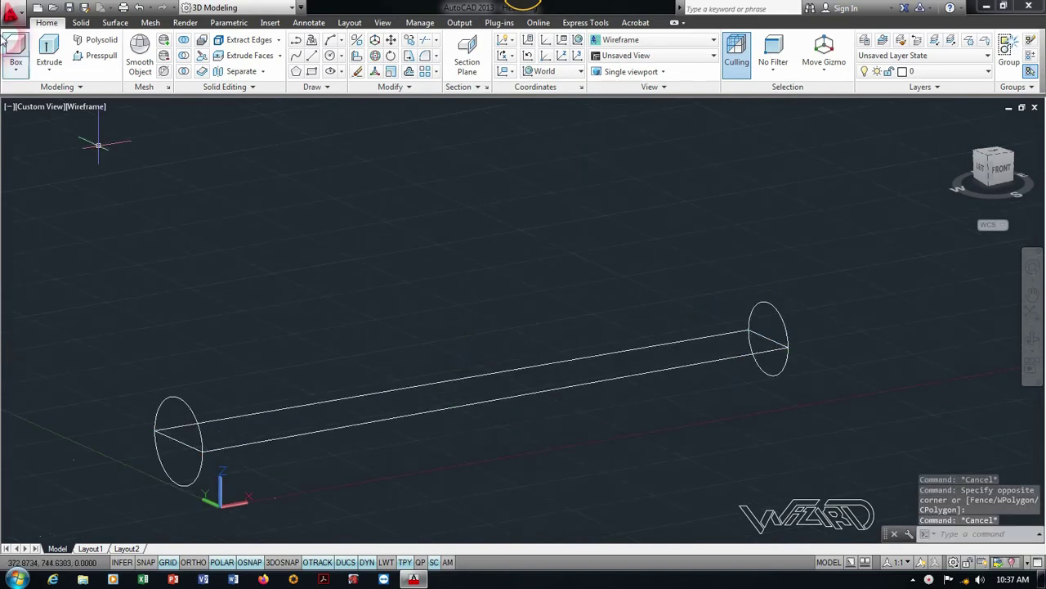
left_click(66, 73)
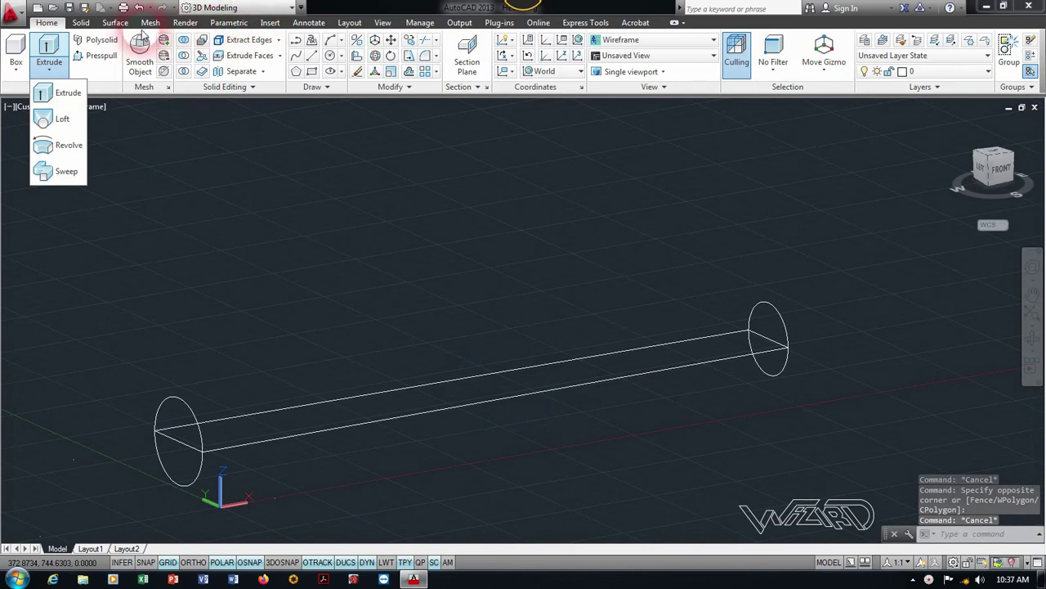
left_click(150, 22)
left_click(58, 55)
type("surftab")
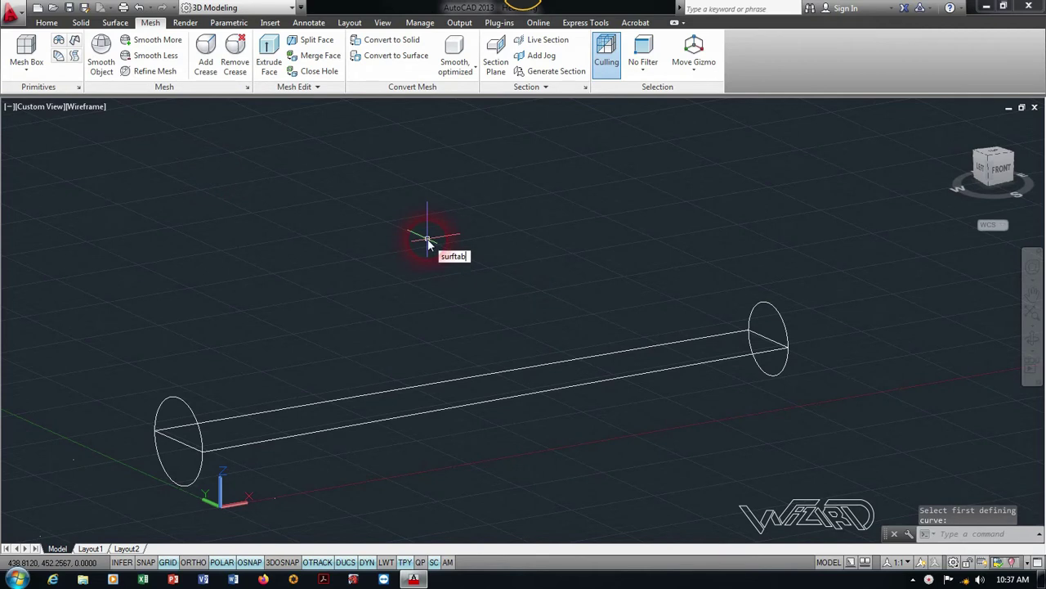
Run the SURFTAB1 mesh density setting, then cancel an unrecognised '2' command entry.
type("1")
key("Return")
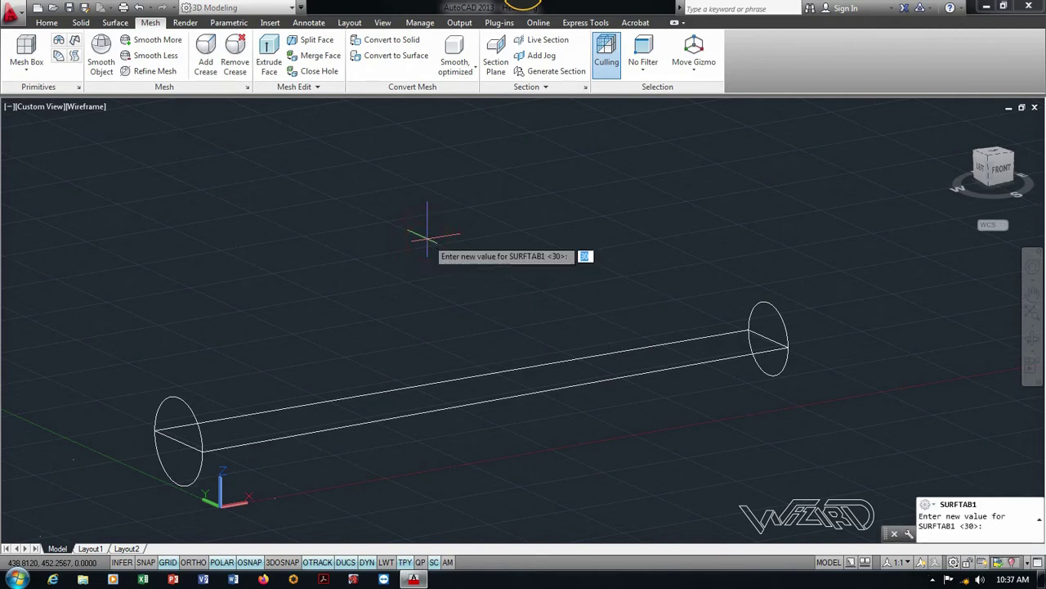
key("Return")
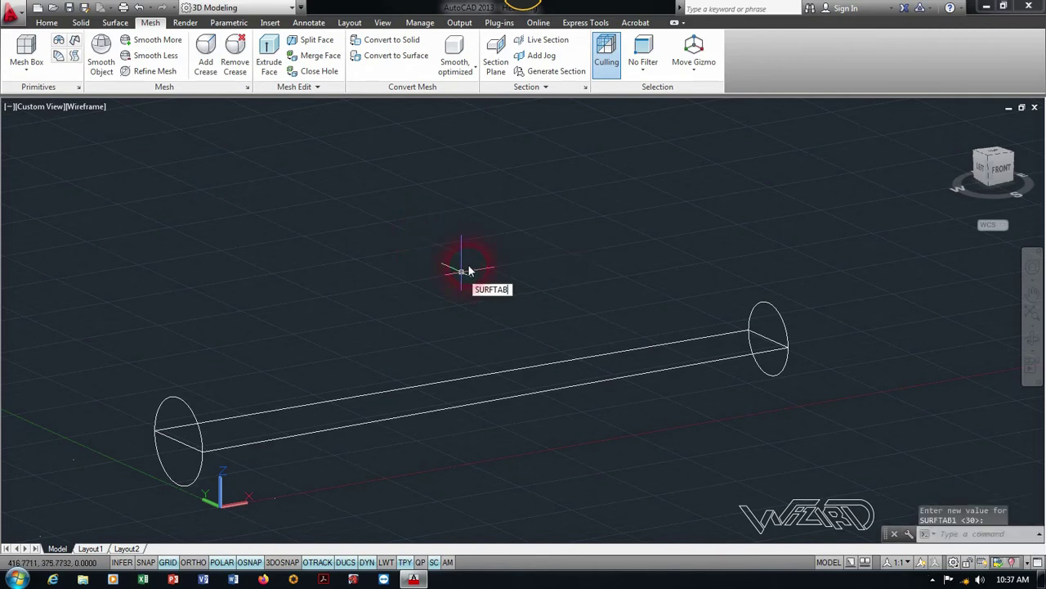
type("2")
key("Return")
key("Escape")
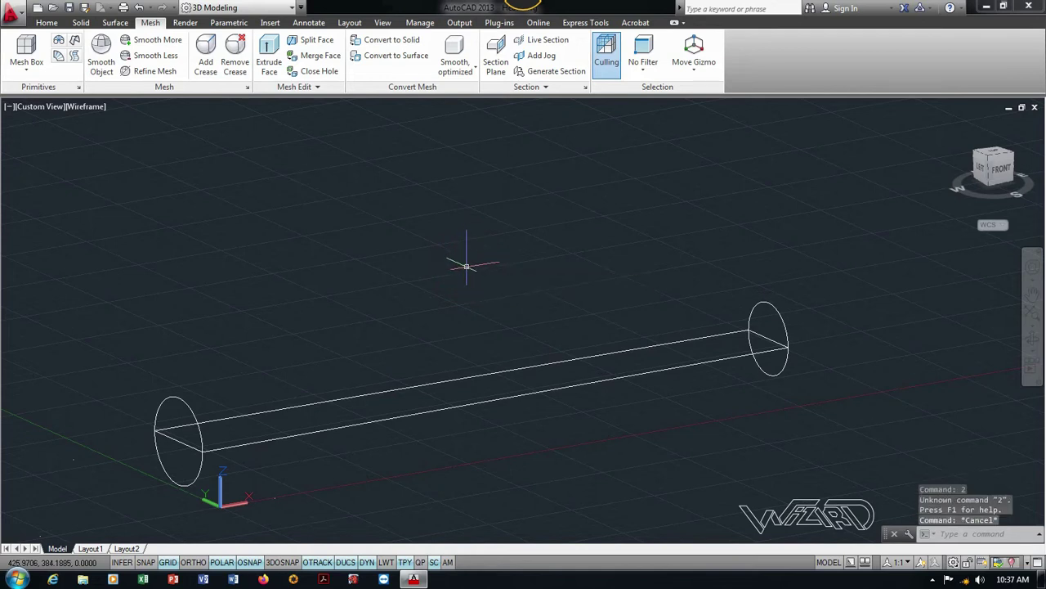
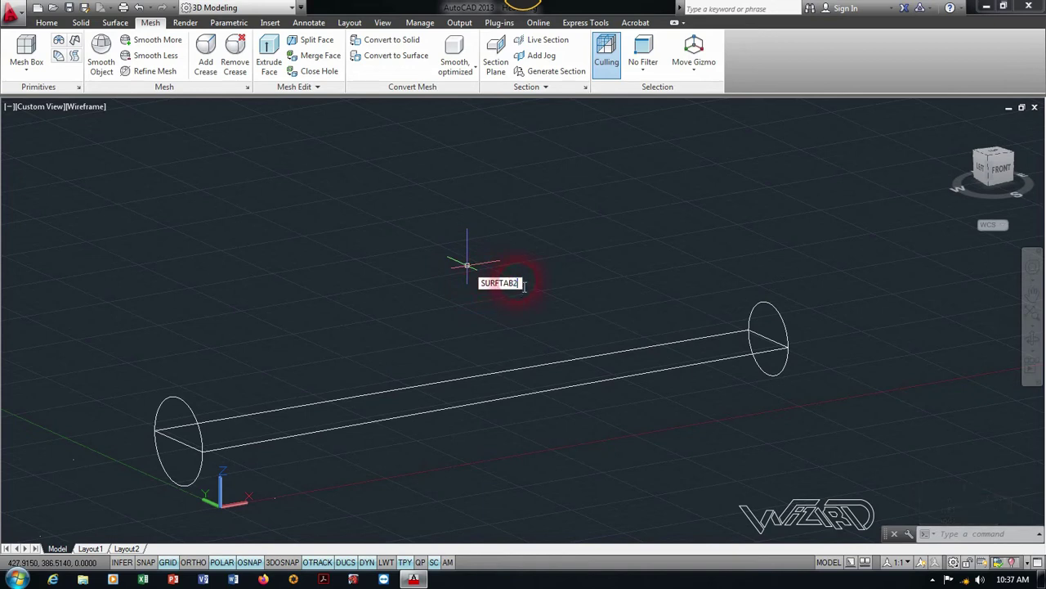
Set SURFTAB2 and build an edge-surface half-tube between the two end circles and side lines.
key("Return")
key("Return")
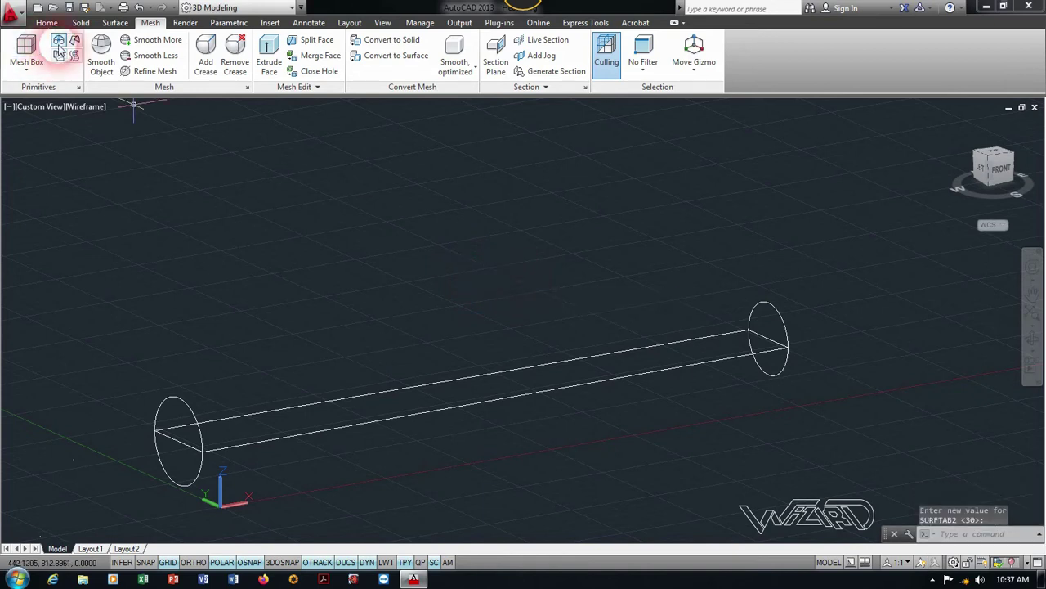
left_click(74, 45)
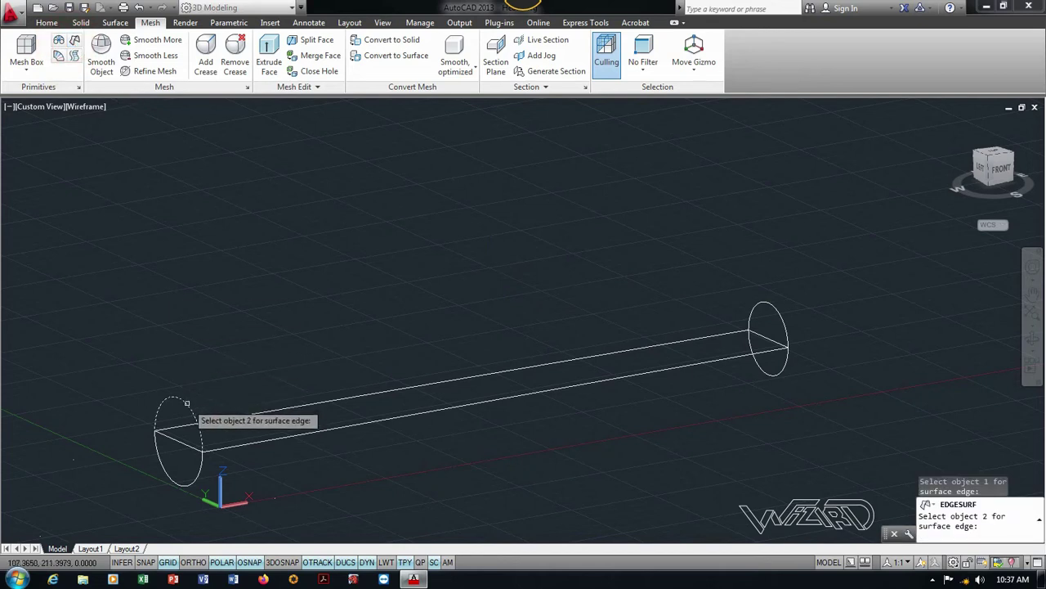
left_click(221, 413)
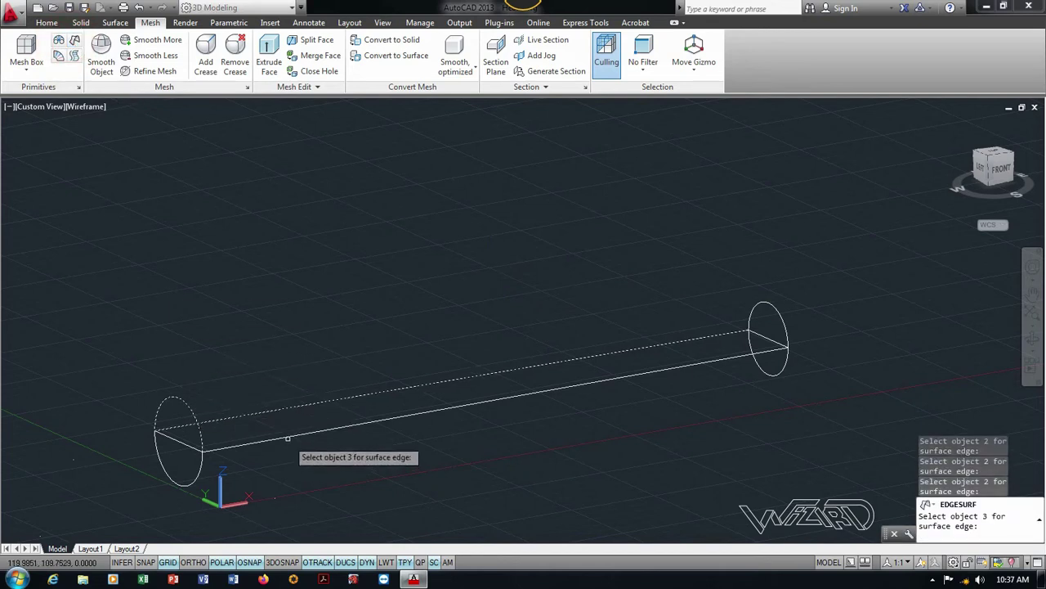
left_click(287, 439)
left_click(766, 308)
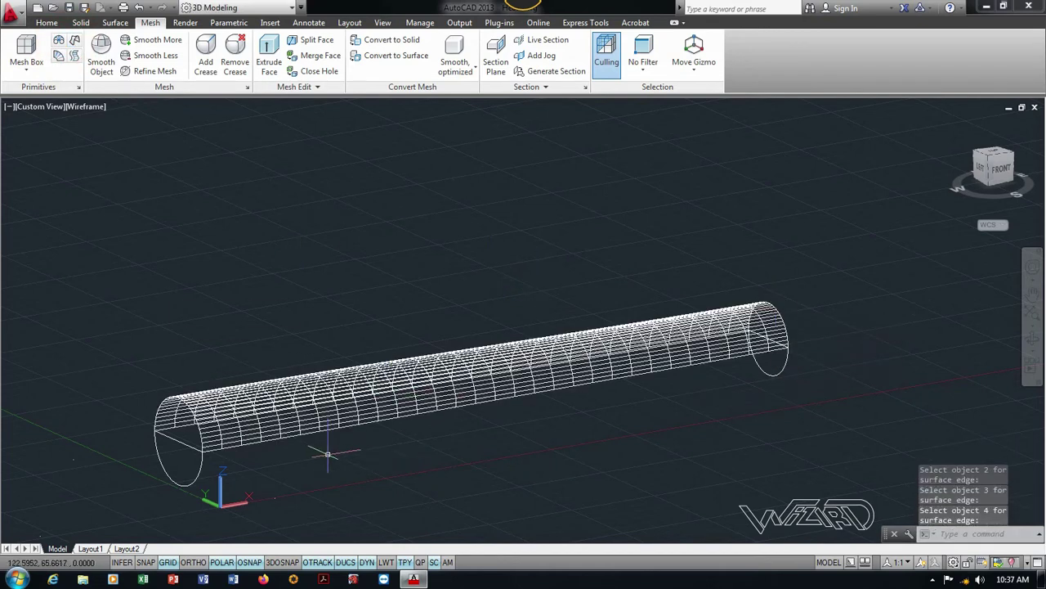
Mirror the half-tube mesh in 3D about the XY plane, keeping the original.
left_click(47, 22)
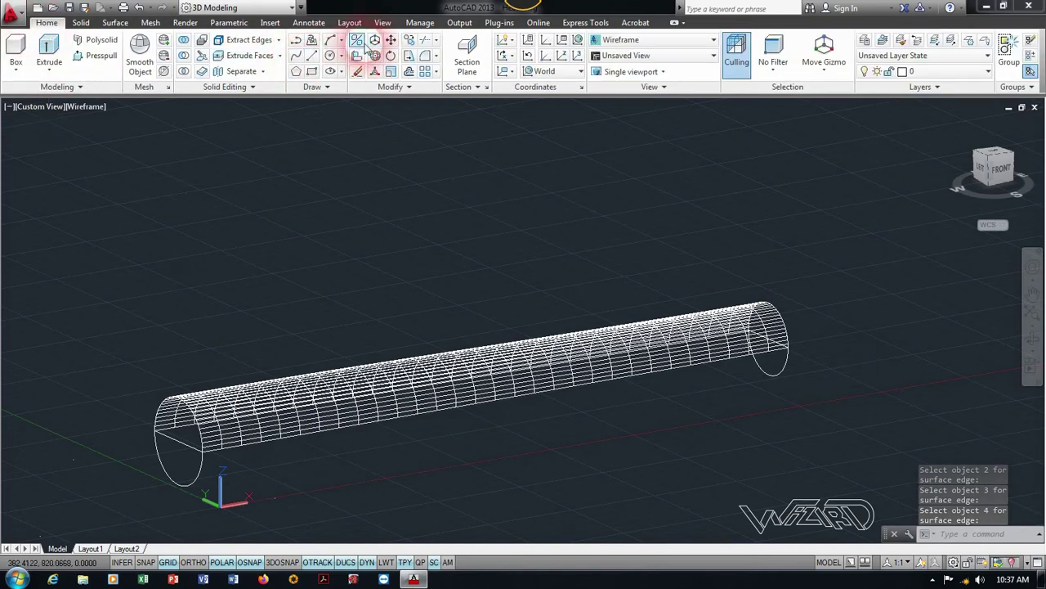
left_click(391, 40)
left_click(445, 384)
key("Return")
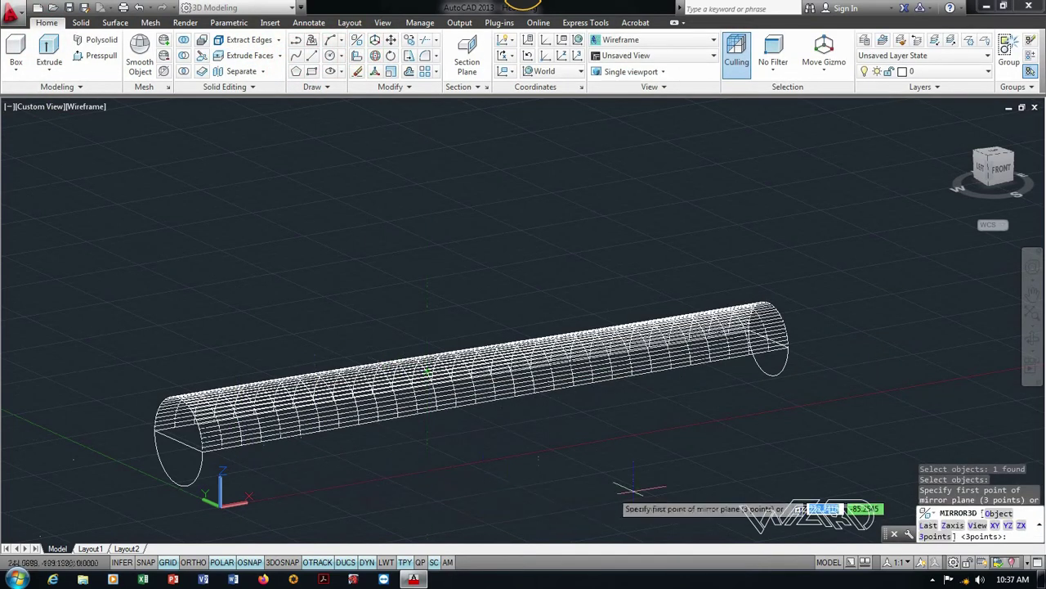
left_click(995, 525)
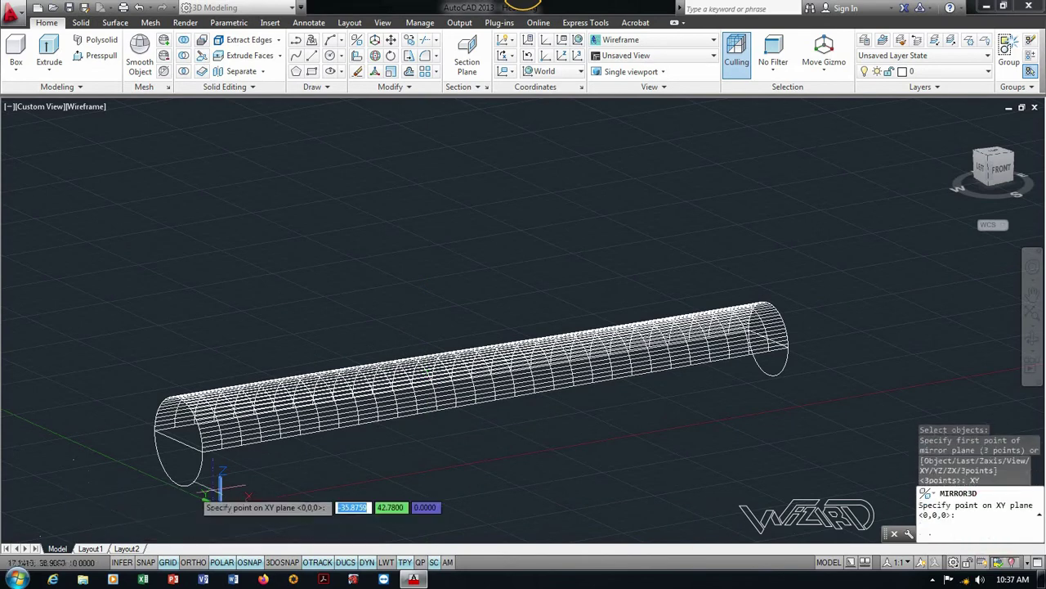
scroll(212, 491, "up", 5)
left_click(135, 385)
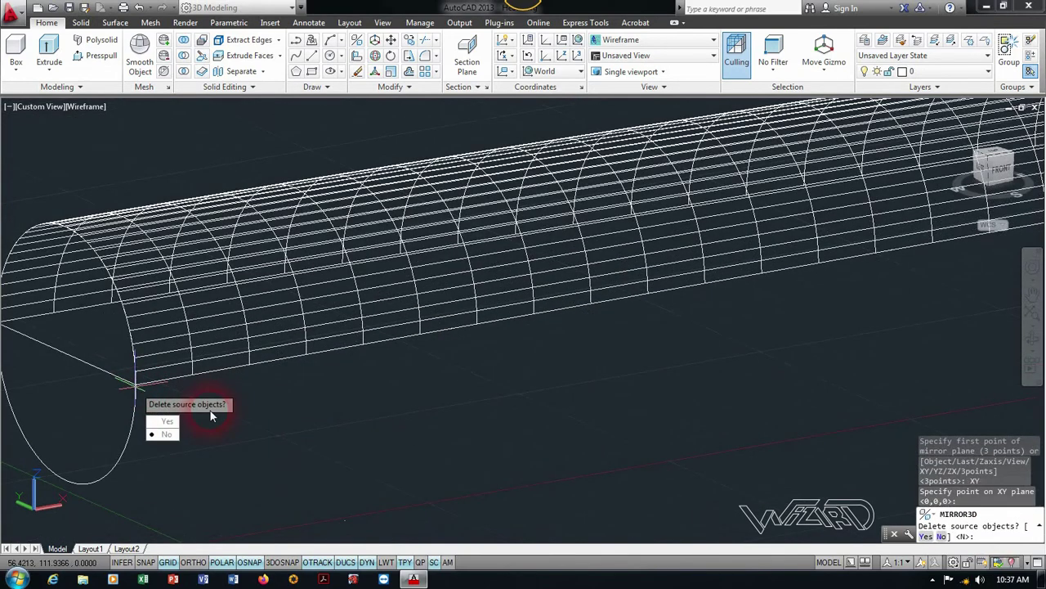
key("Return")
scroll(205, 406, "down", 3)
scroll(205, 406, "down", 3)
End object isolation to bring back the nose, and orbit to view from behind.
right_click(181, 274)
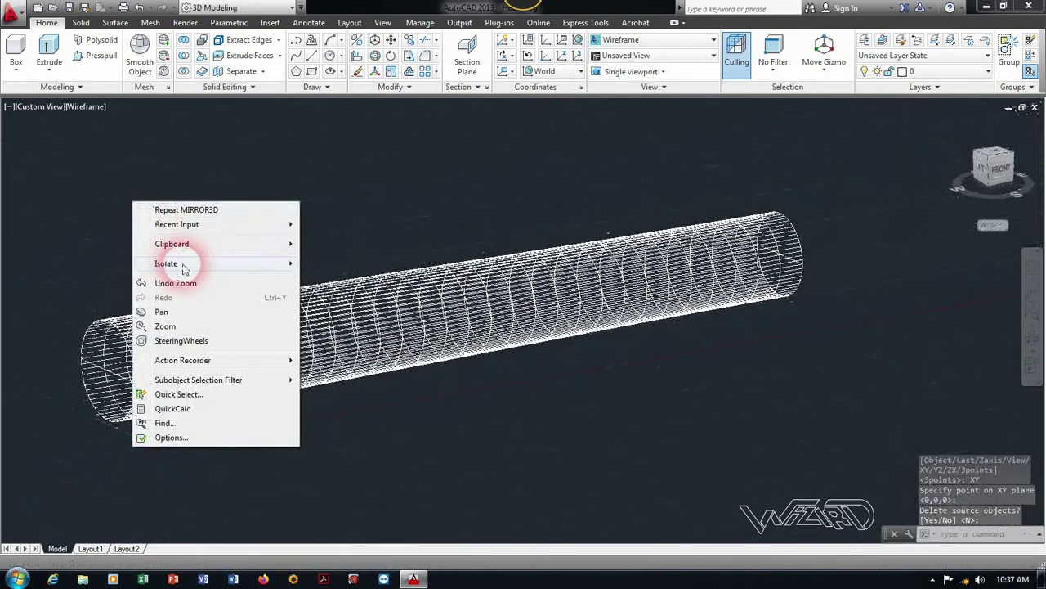
mouse_move(166, 263)
left_click(335, 289)
scroll(504, 423, "down", 2)
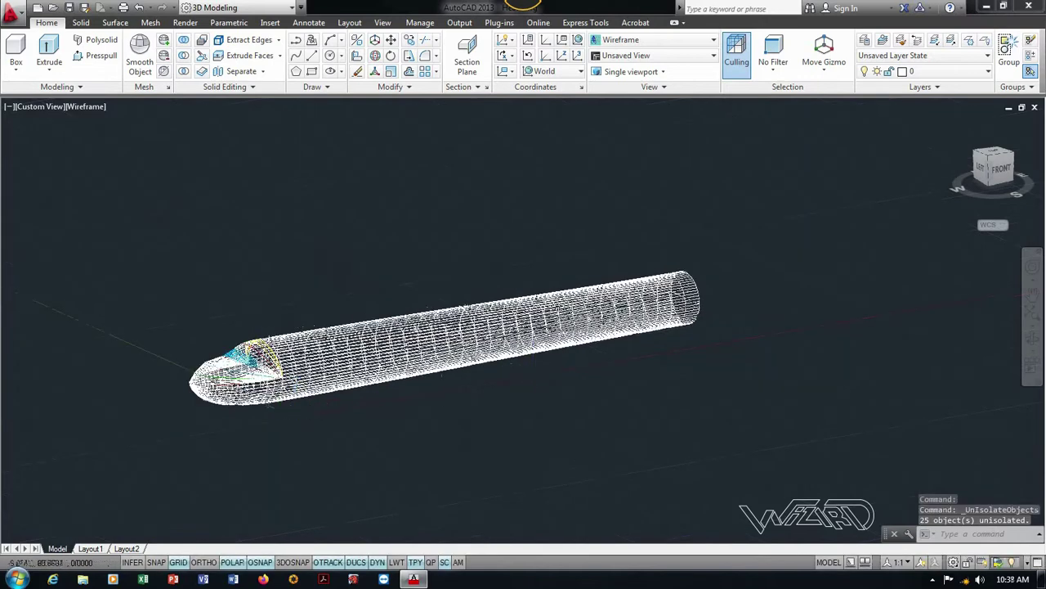
scroll(362, 424, "up", 3)
mouse_move(362, 424)
middle_mouse_down("shift")
mouse_move(451, 385)
mouse_move(491, 409)
middle_mouse_up("shift")
scroll(490, 409, "down", 3)
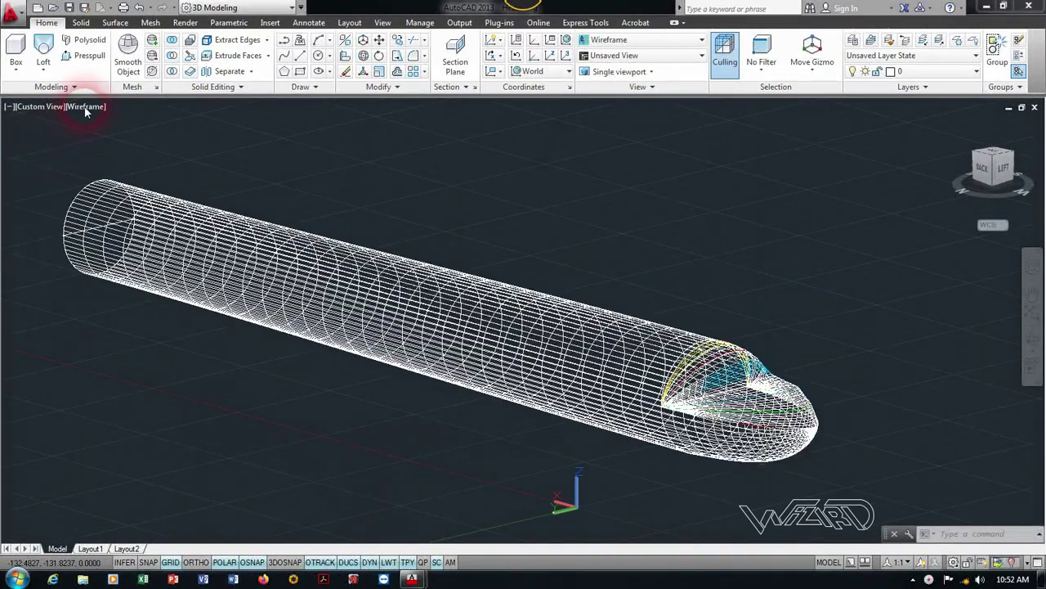
Switch the viewport visual style to Shaded with edges and orbit toward the nose.
left_click(53, 164)
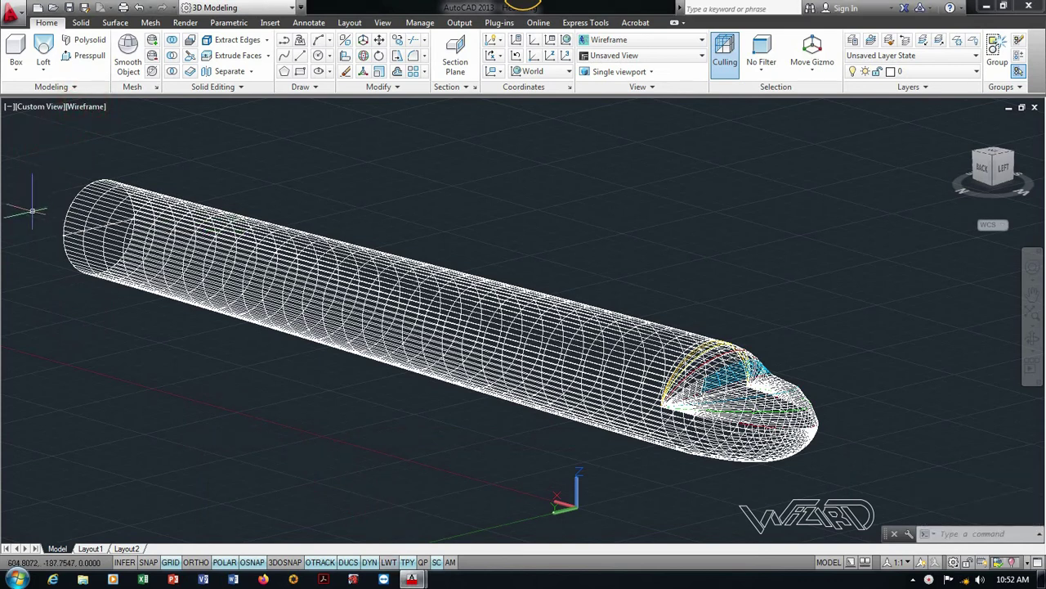
left_click(79, 112)
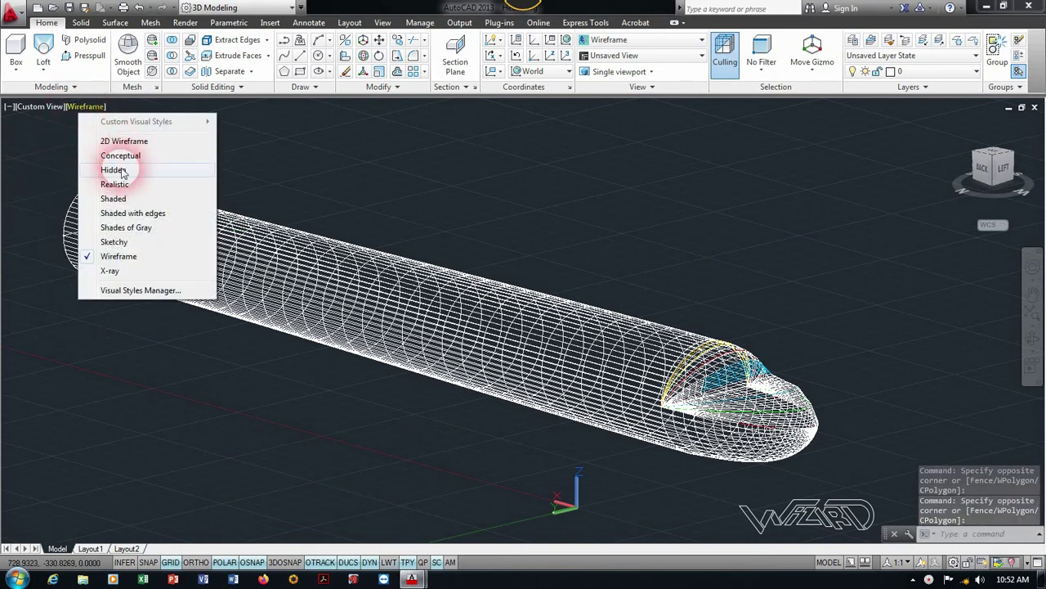
left_click(144, 215)
mouse_move(852, 388)
middle_mouse_down("shift")
mouse_move(728, 373)
mouse_move(633, 381)
middle_mouse_up("shift")
scroll(632, 382, "up", 2)
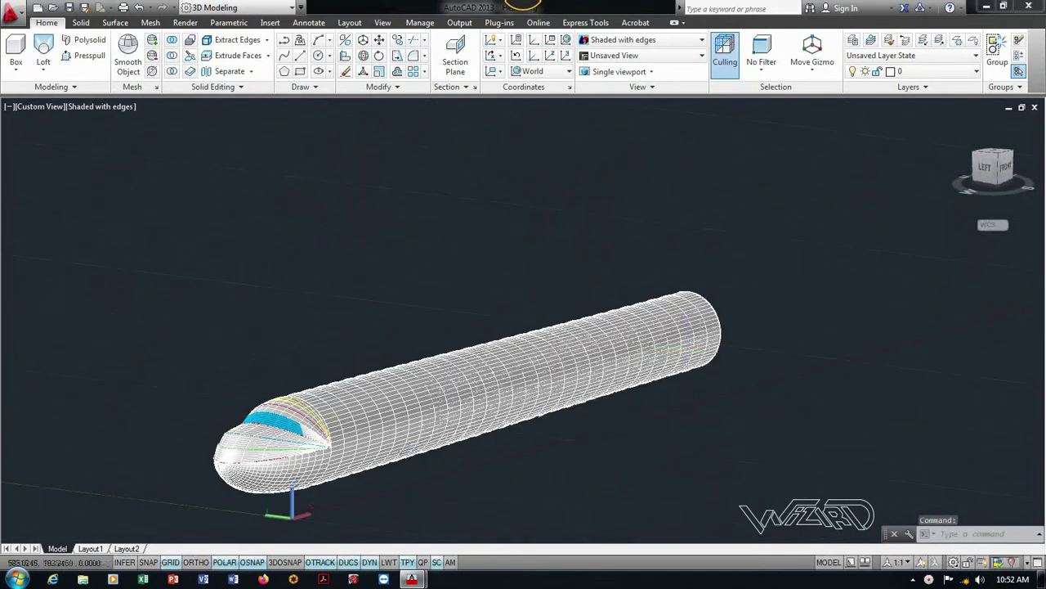
Crossing-select the fuselage tube and hide it.
left_click(643, 336)
scroll(643, 336, "up", 2)
left_click(662, 325)
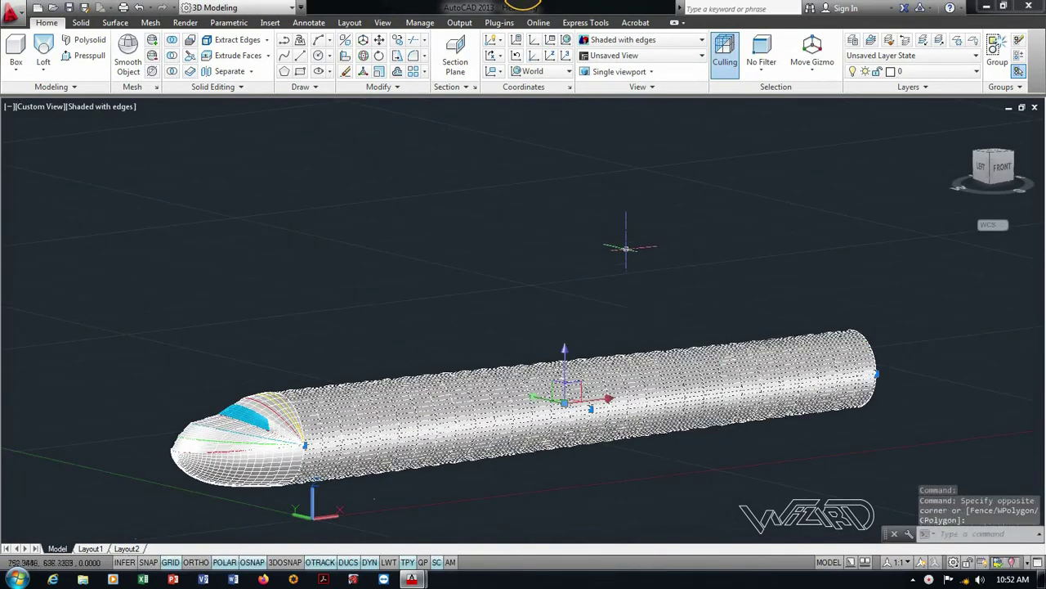
right_click(627, 247)
left_click(831, 331)
scroll(784, 344, "down", 2)
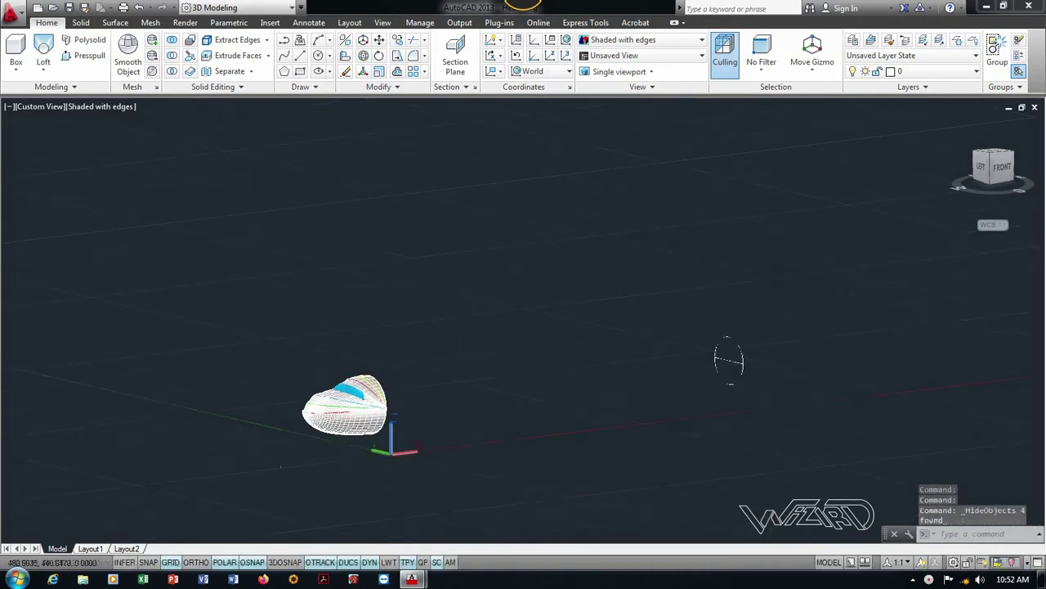
scroll(761, 327, "up", 2)
scroll(737, 315, "up", 2)
Unhide the tube, then reselect and hide it so only the two profiles remain.
right_click(719, 260)
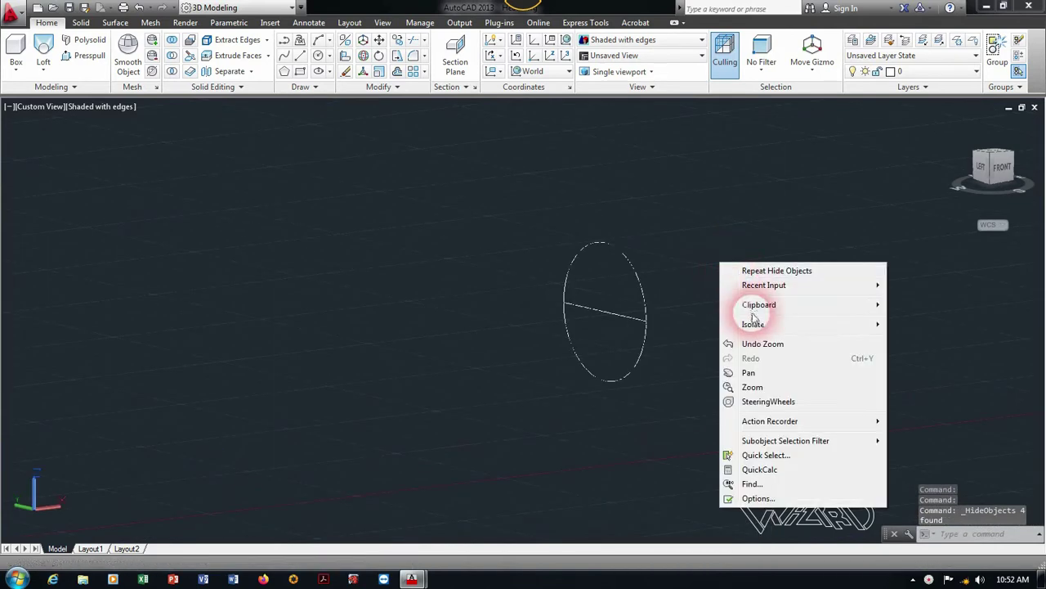
left_click(915, 350)
mouse_move(753, 324)
left_click(377, 441)
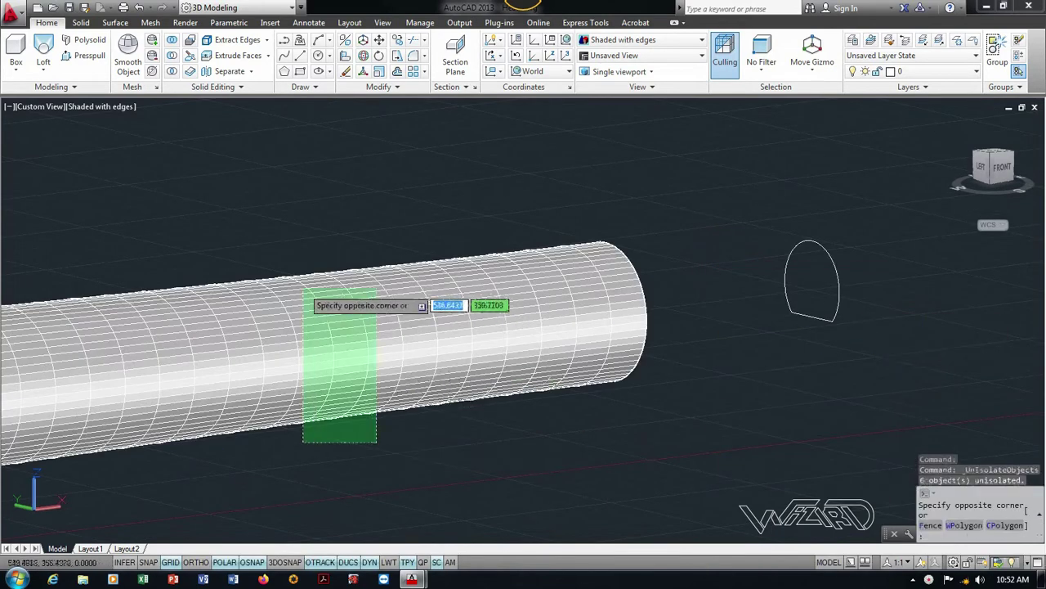
left_click(299, 224)
right_click(302, 226)
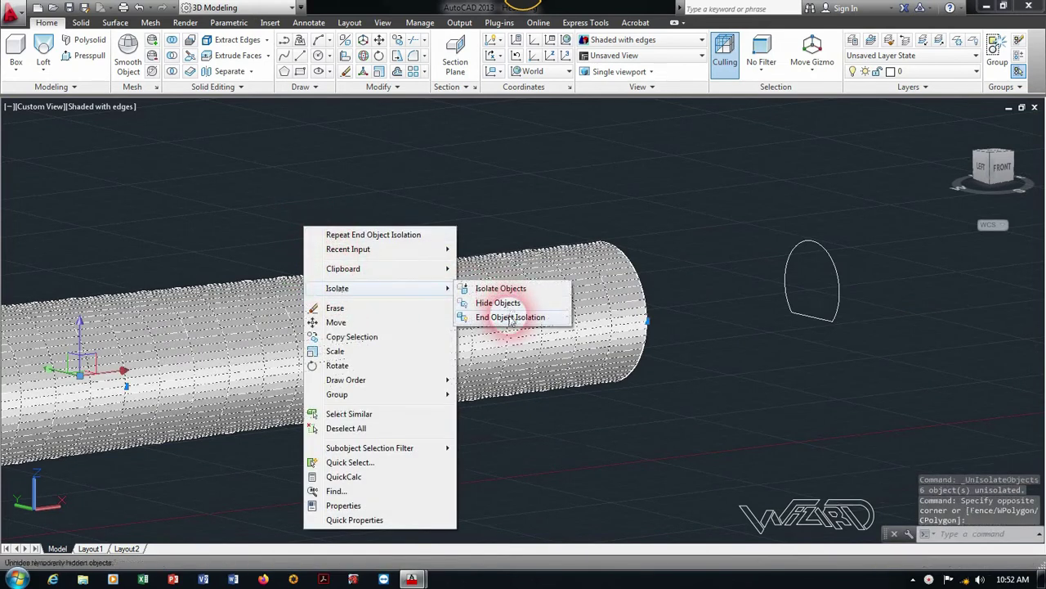
left_click(508, 306)
scroll(800, 311, "up", 2)
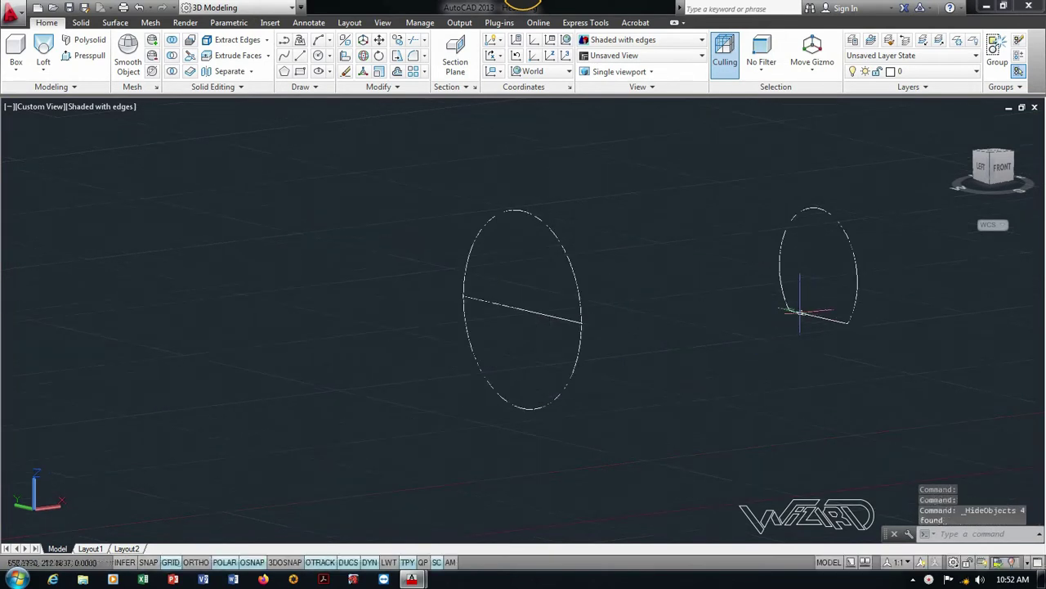
Loft a tapered tail surface between the left ellipse and the right profile.
left_click(43, 51)
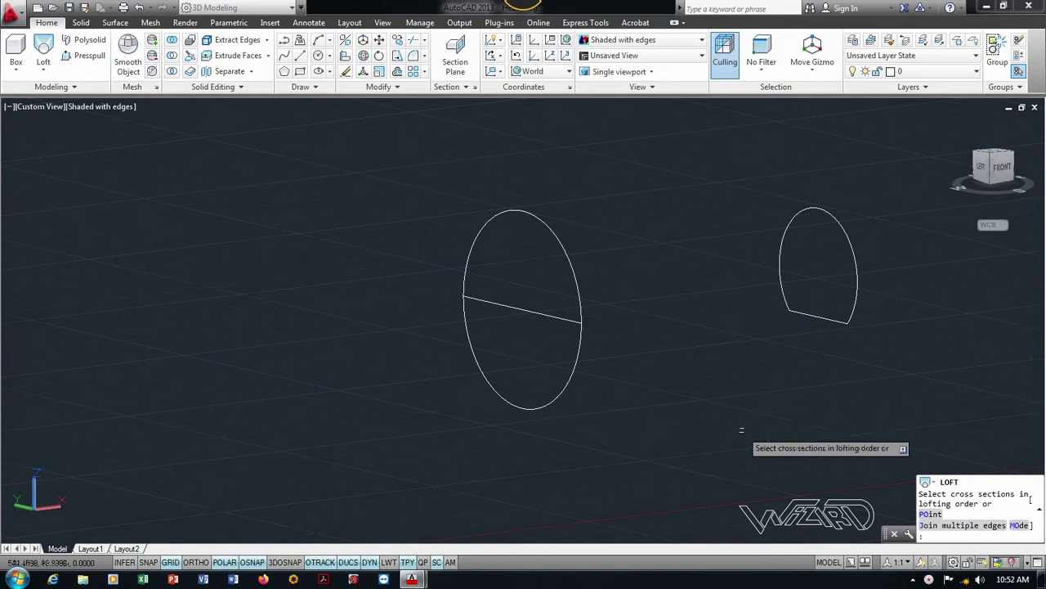
left_click(578, 360)
left_click(753, 327)
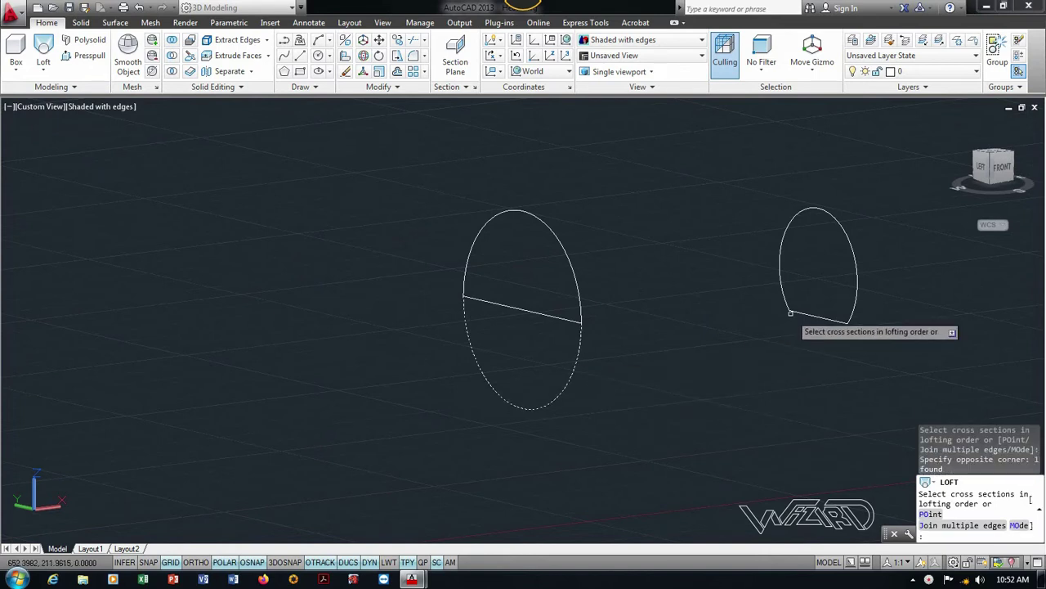
left_click(790, 313)
key("Return")
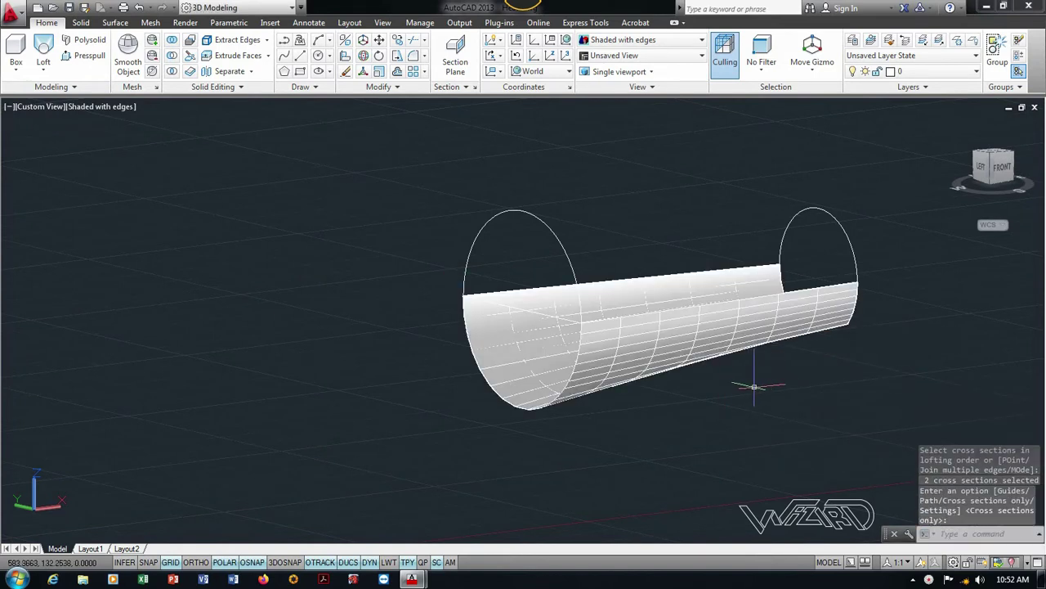
mouse_move(755, 386)
middle_mouse_down("shift")
mouse_move(731, 369)
mouse_move(717, 297)
mouse_move(560, 355)
mouse_move(484, 398)
mouse_move(743, 411)
middle_mouse_up("shift")
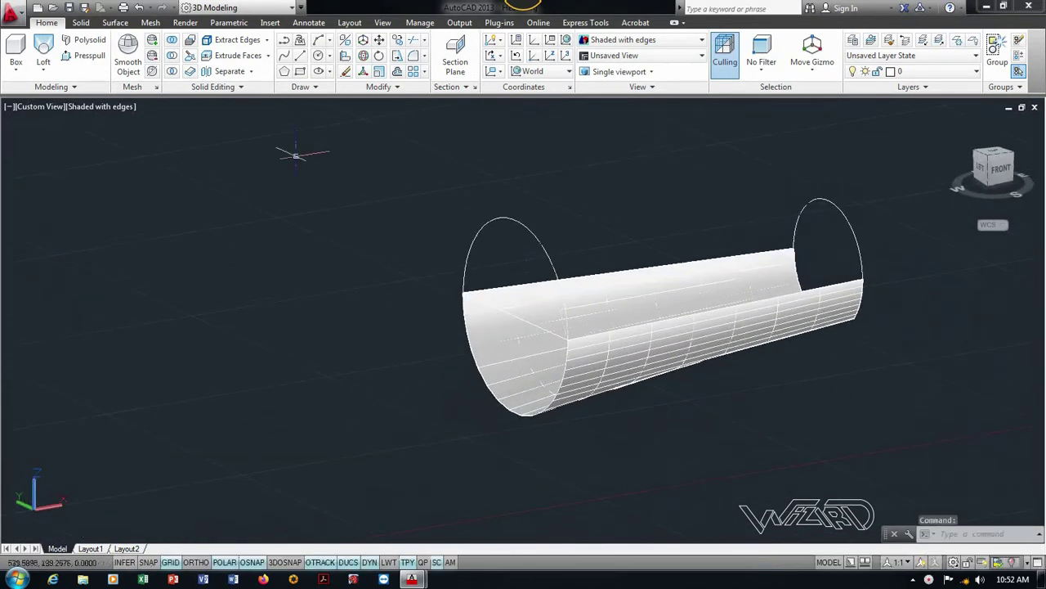
Loft a second surface between the left and right arcs.
left_click(44, 46)
left_click(523, 232)
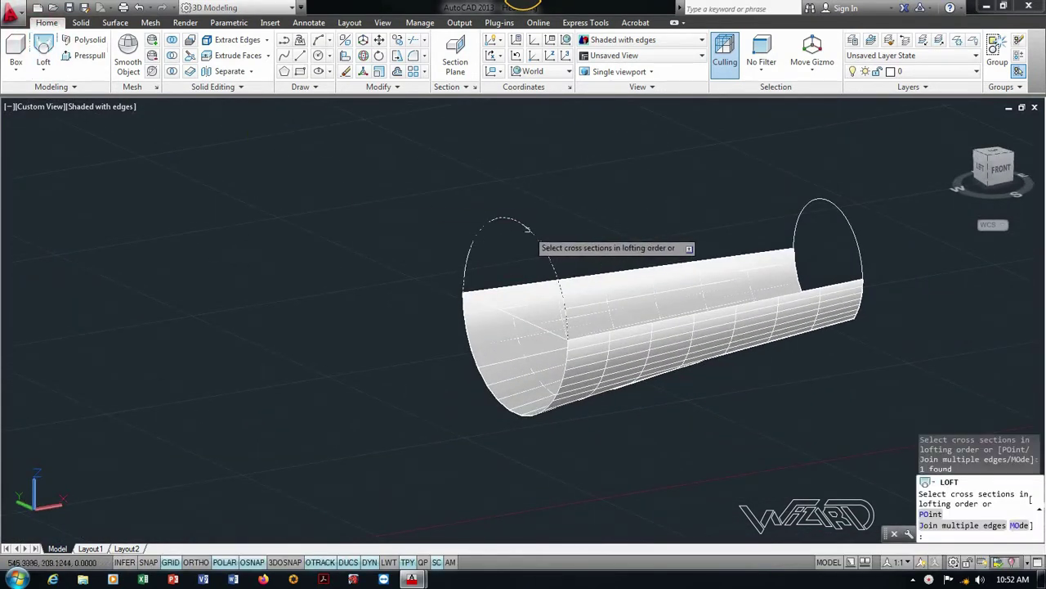
left_click(811, 199)
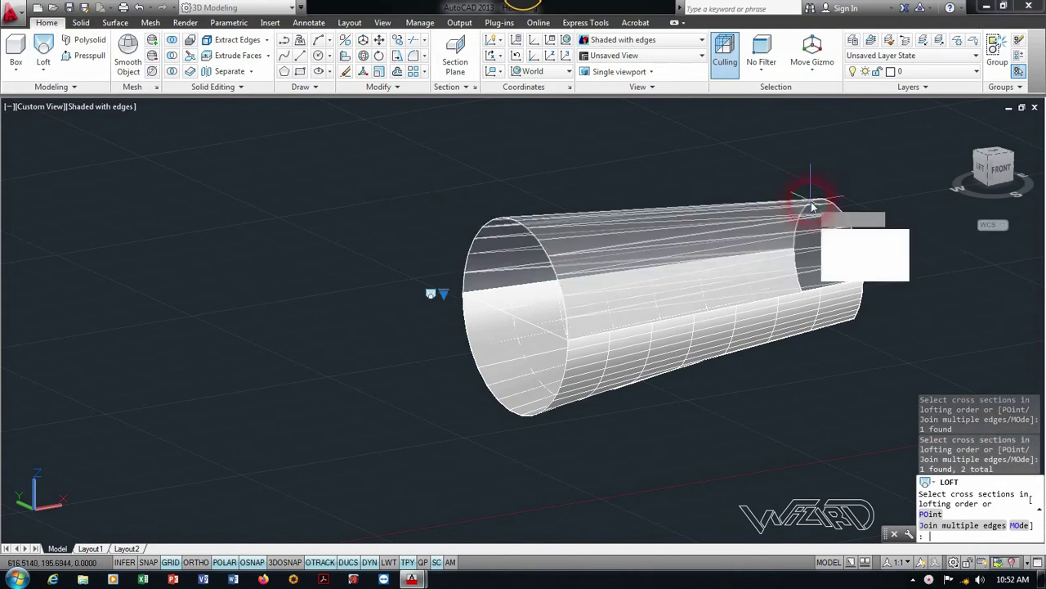
key("Return")
scroll(842, 396, "down", 2)
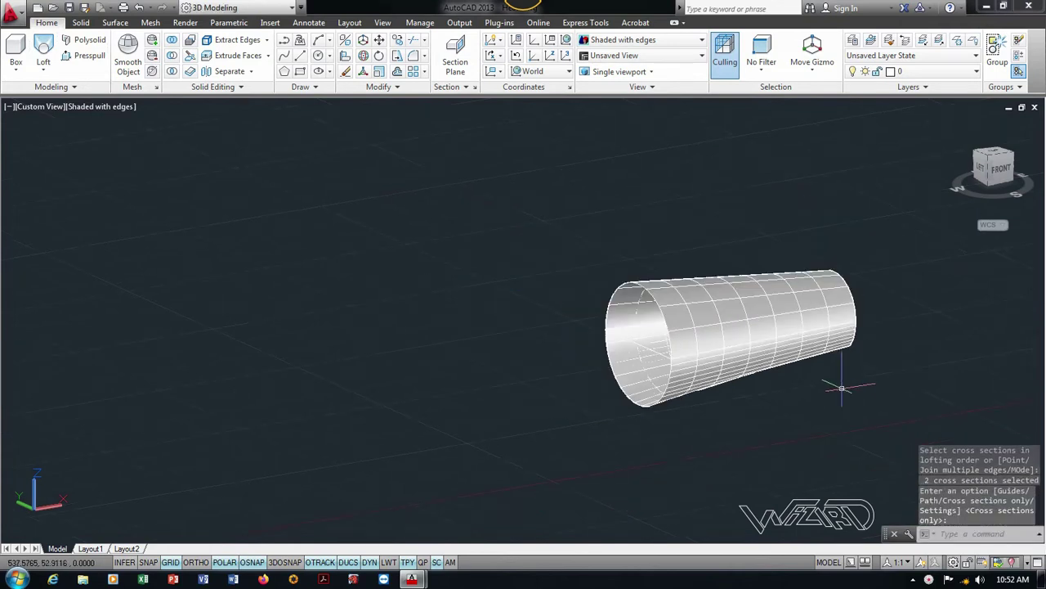
Give the loft surface 10 U and V isolines in Properties.
left_click(748, 310)
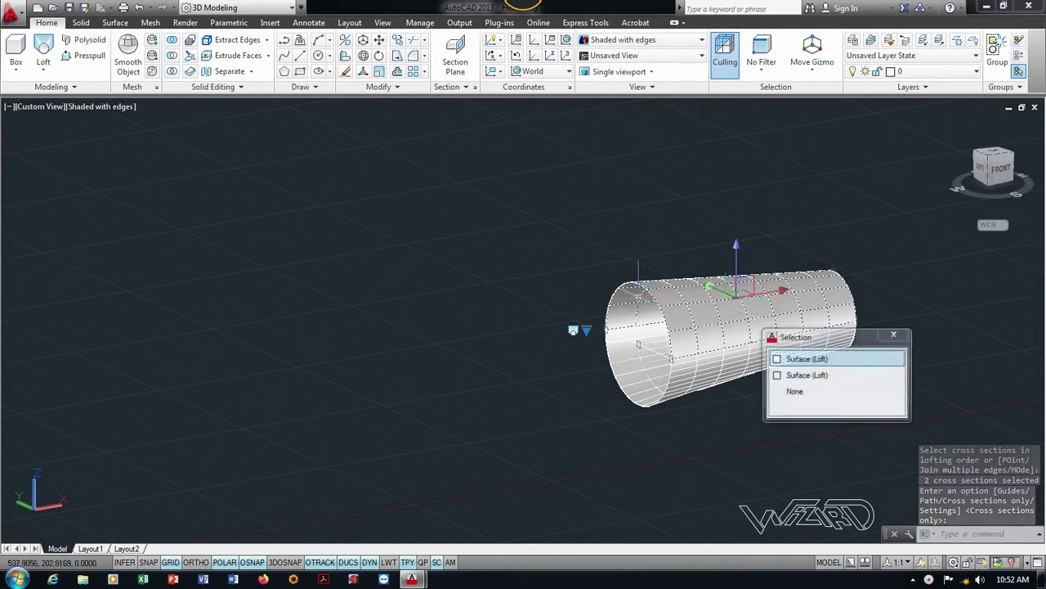
right_click(303, 215)
left_click(343, 546)
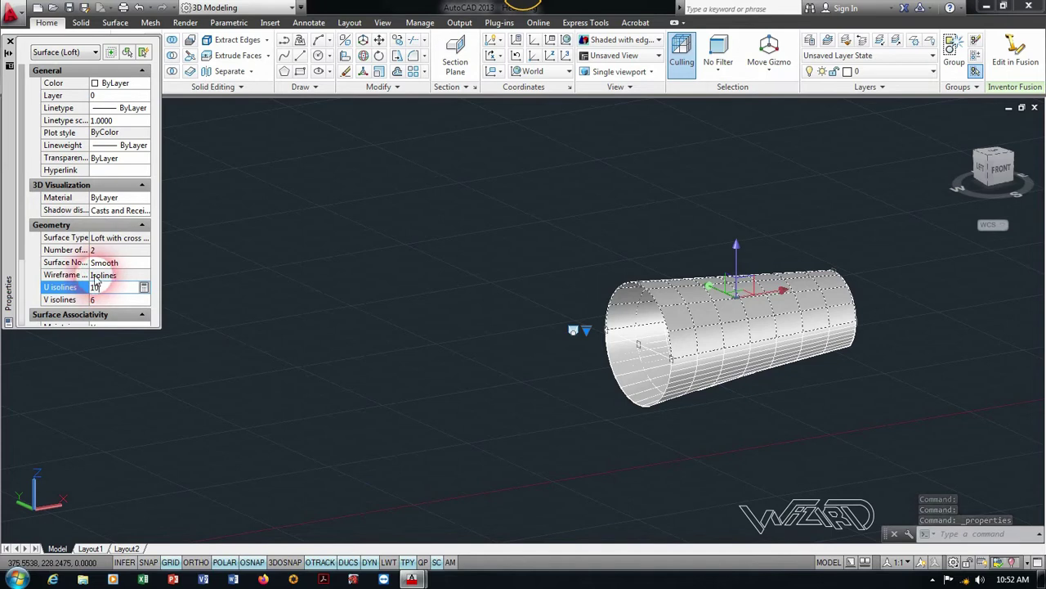
left_click(104, 299)
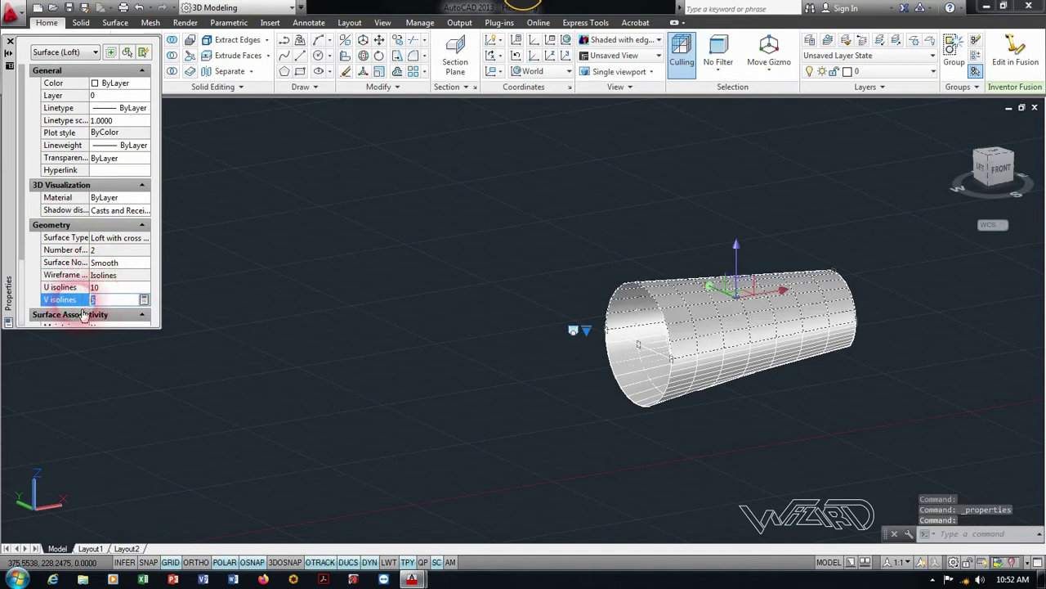
type("10")
key("Return")
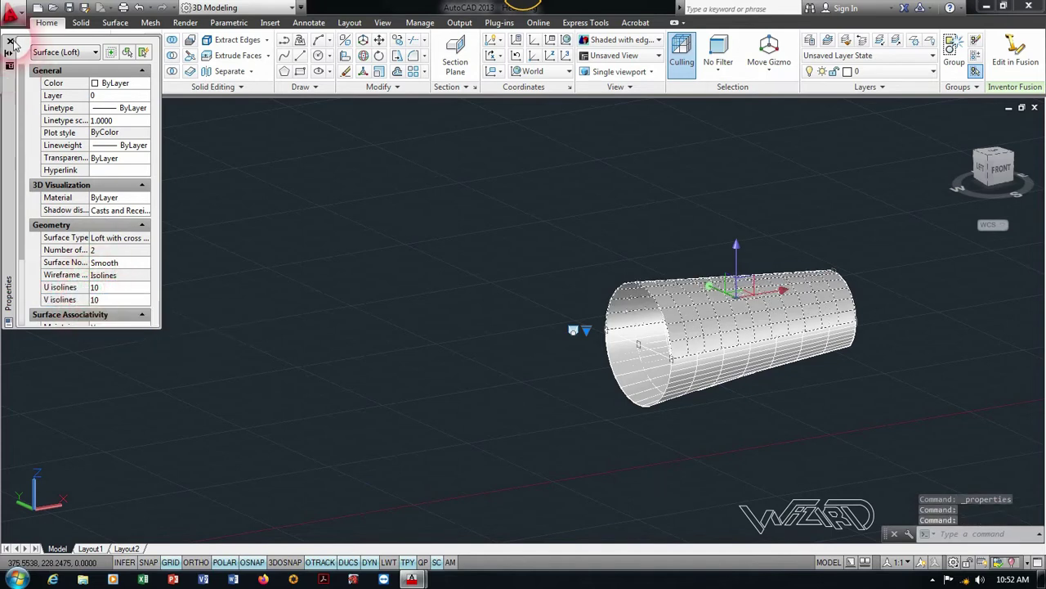
left_click(11, 41)
End object isolation to restore the hidden fuselage parts and zoom in.
key("Escape")
right_click(497, 236)
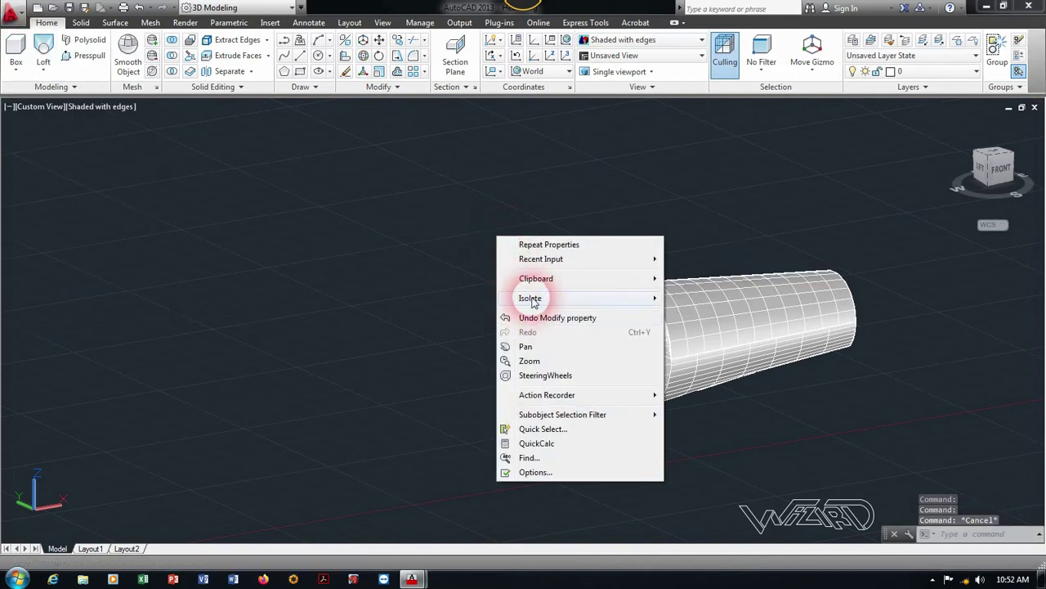
mouse_move(530, 297)
left_click(703, 327)
scroll(699, 287, "down", 3)
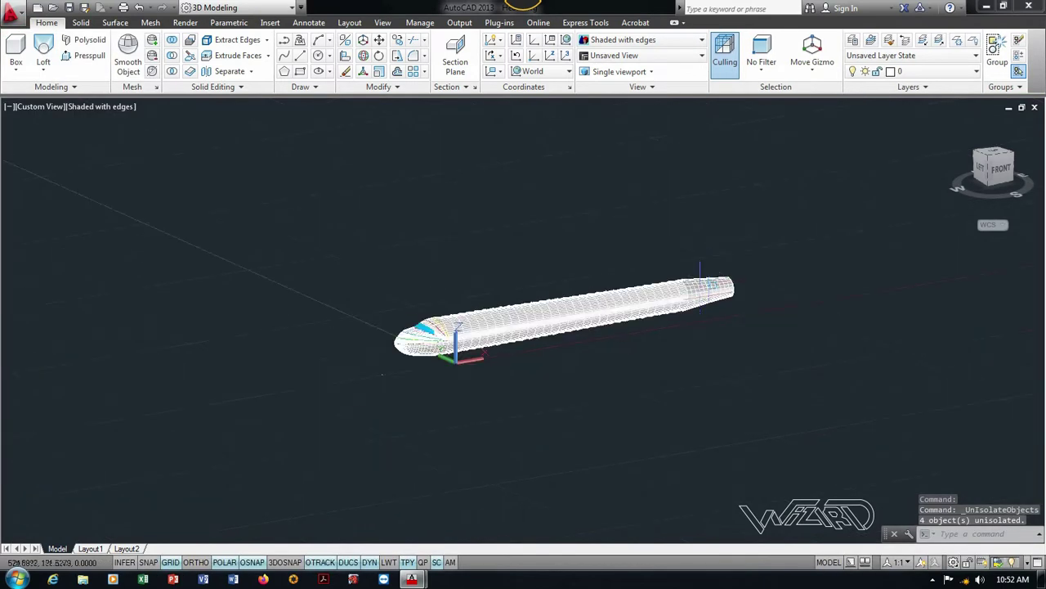
scroll(621, 305, "up", 2)
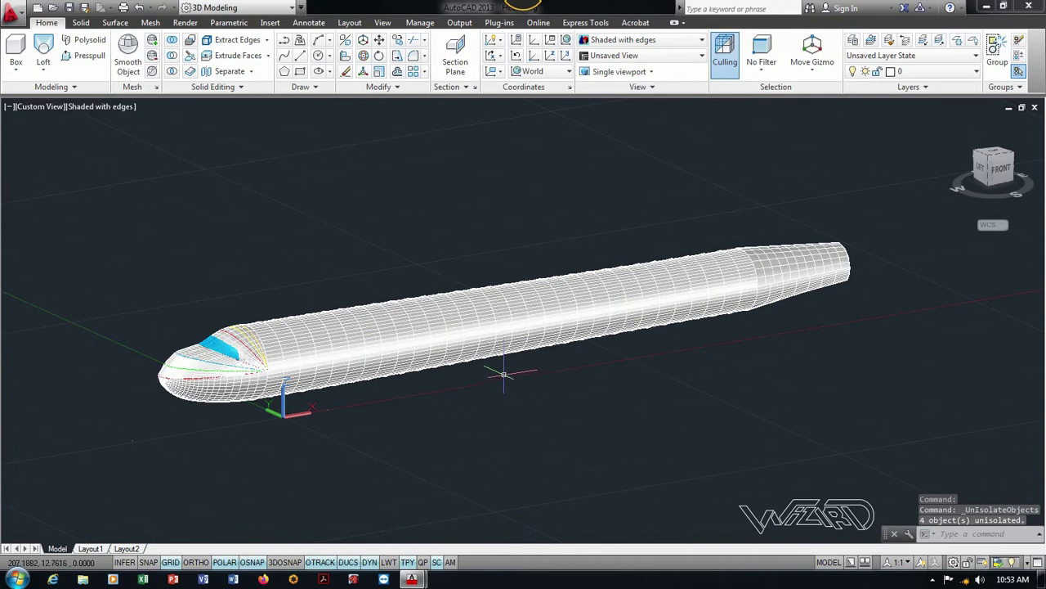
scroll(456, 330, "up", 1)
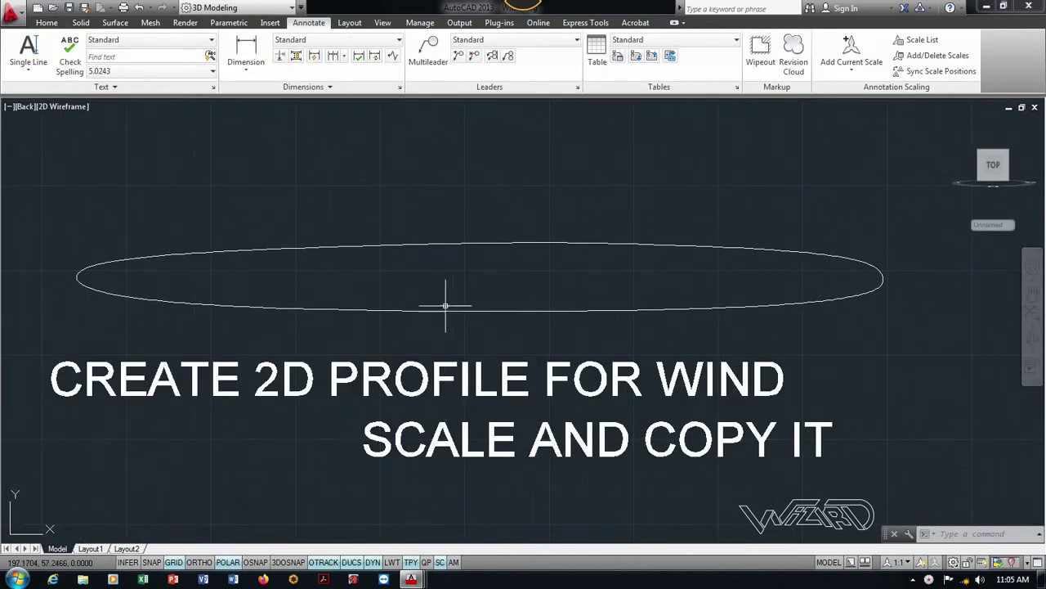
End object isolation so the hidden wing profiles reappear.
key("Escape")
scroll(950, 282, "up", 4)
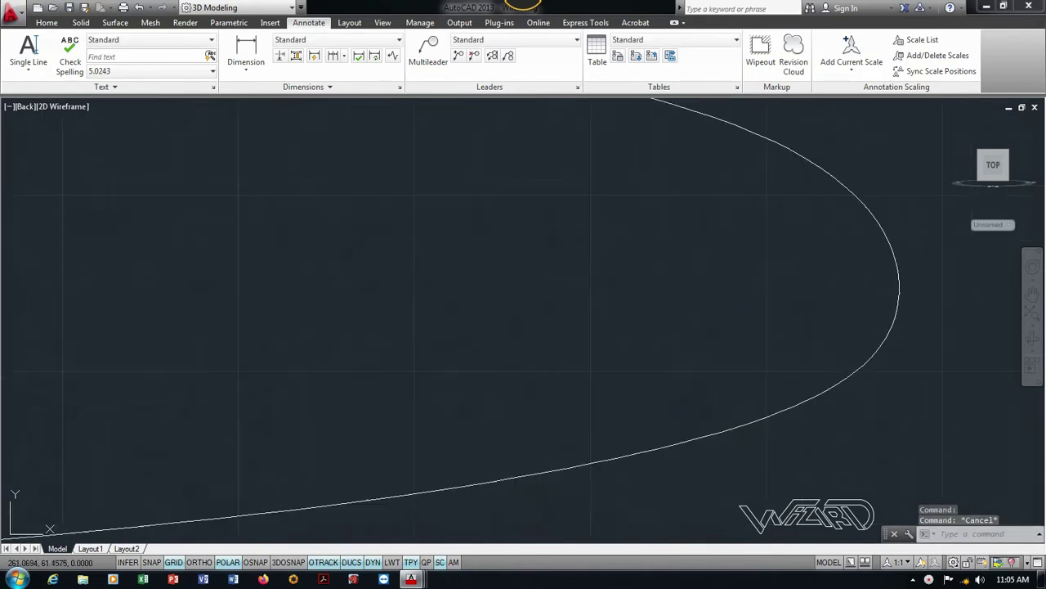
scroll(905, 286, "down", 3)
scroll(907, 308, "down", 6)
scroll(368, 307, "up", 5)
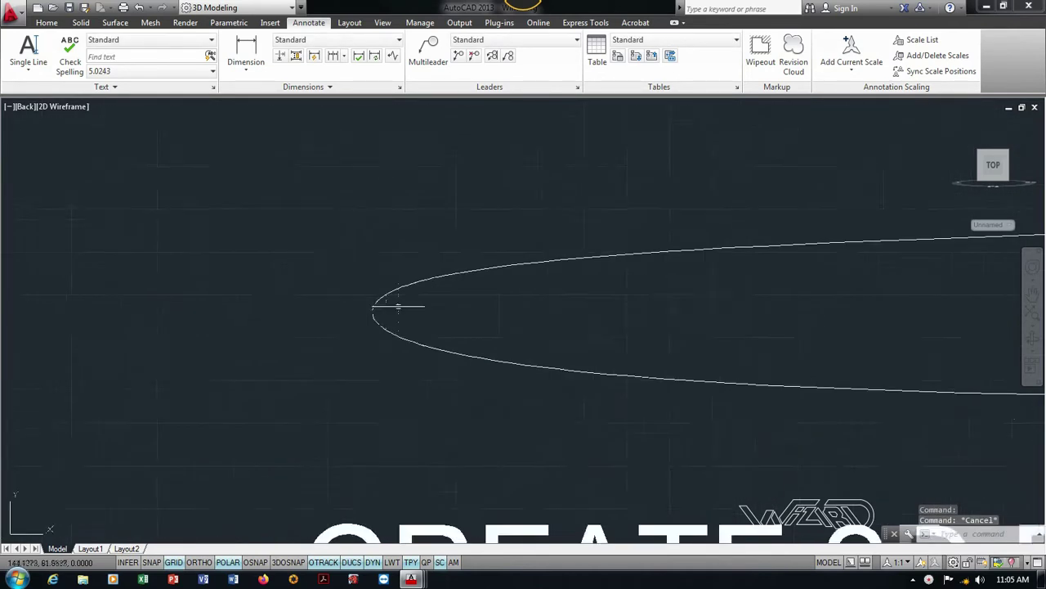
scroll(285, 324, "up", 3)
scroll(256, 295, "up", 3)
left_click(255, 271)
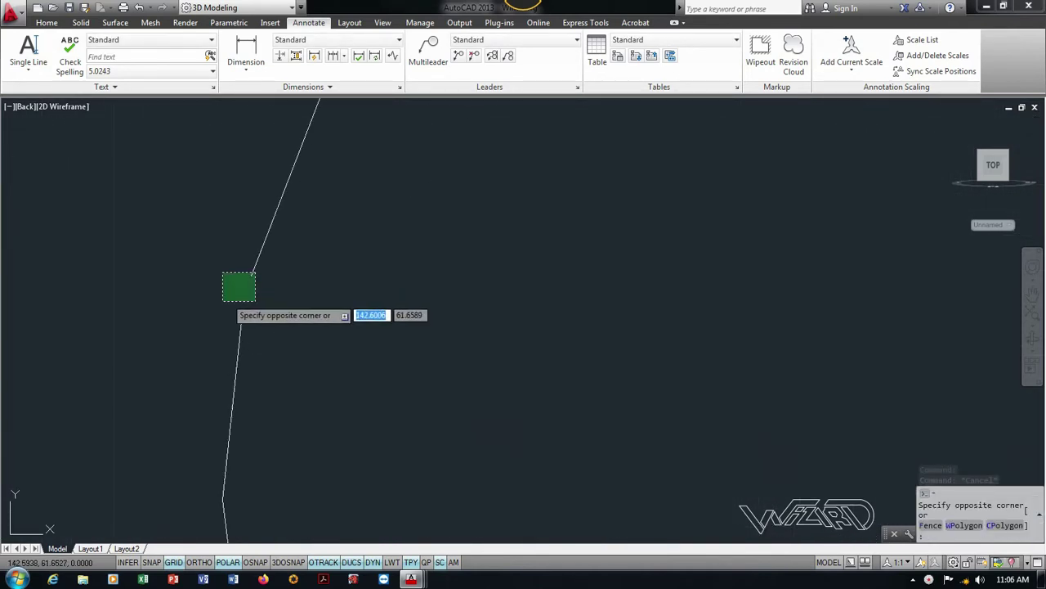
key("Escape")
scroll(187, 303, "down", 1)
scroll(187, 303, "down", 5)
scroll(153, 317, "down", 5)
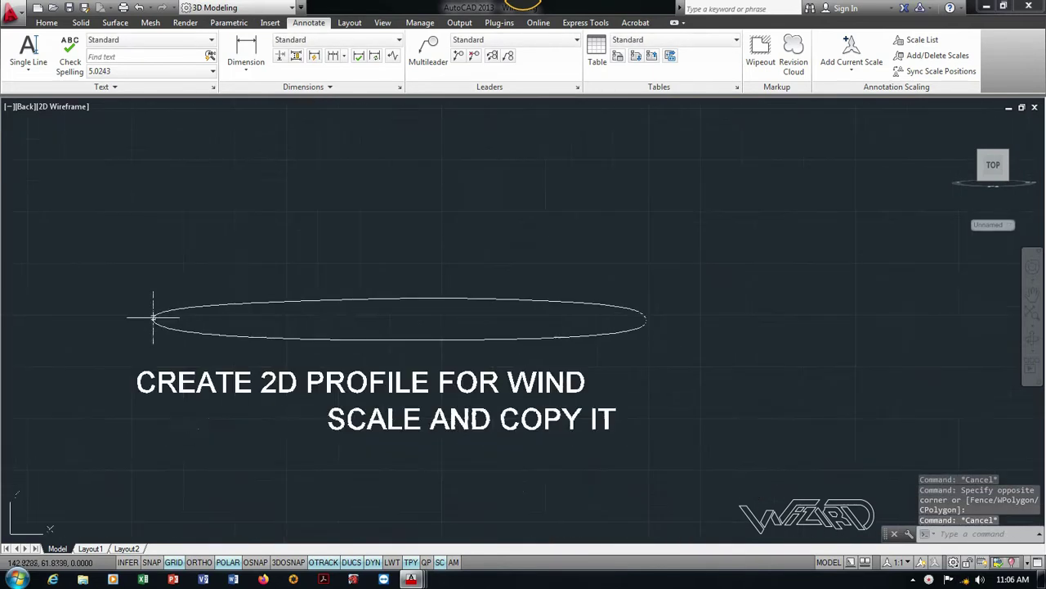
right_click(465, 255)
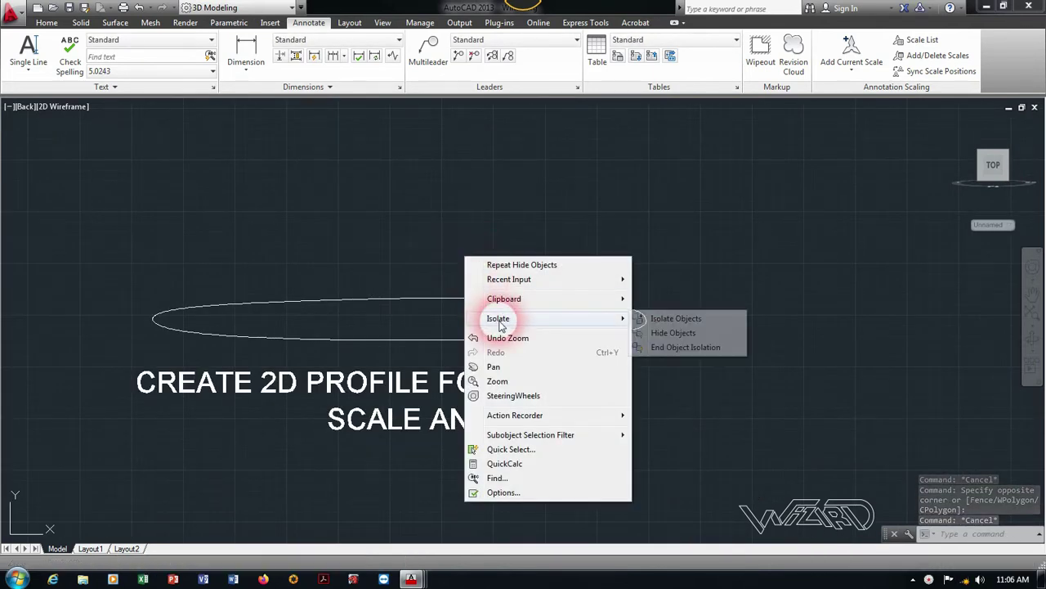
left_click(677, 349)
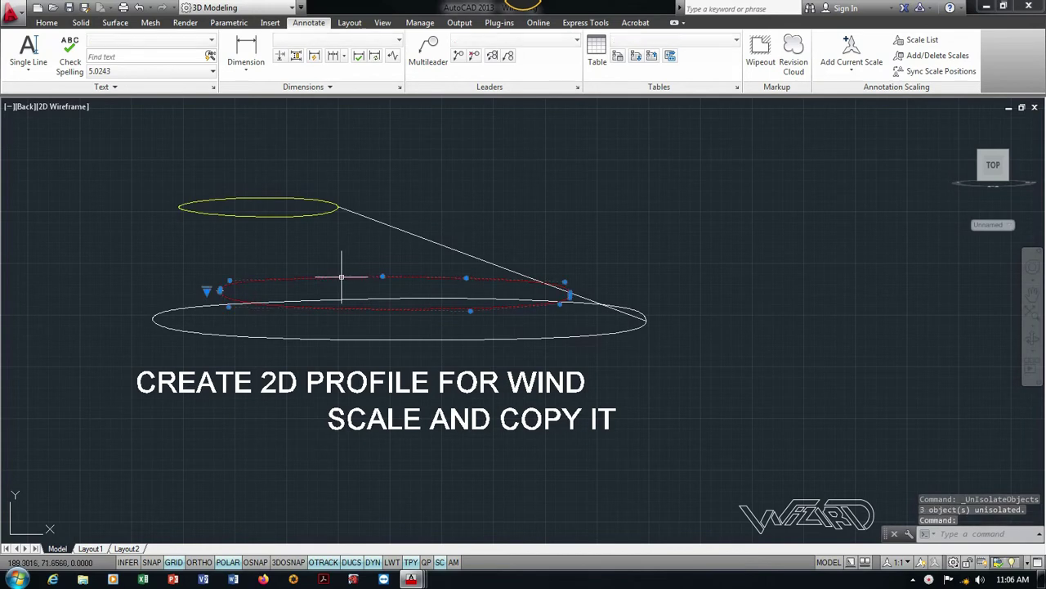
Check the three ellipses and guide line from the Top view, then orbit back to 3D.
middle_click_drag(611, 266, 428, 420, "shift")
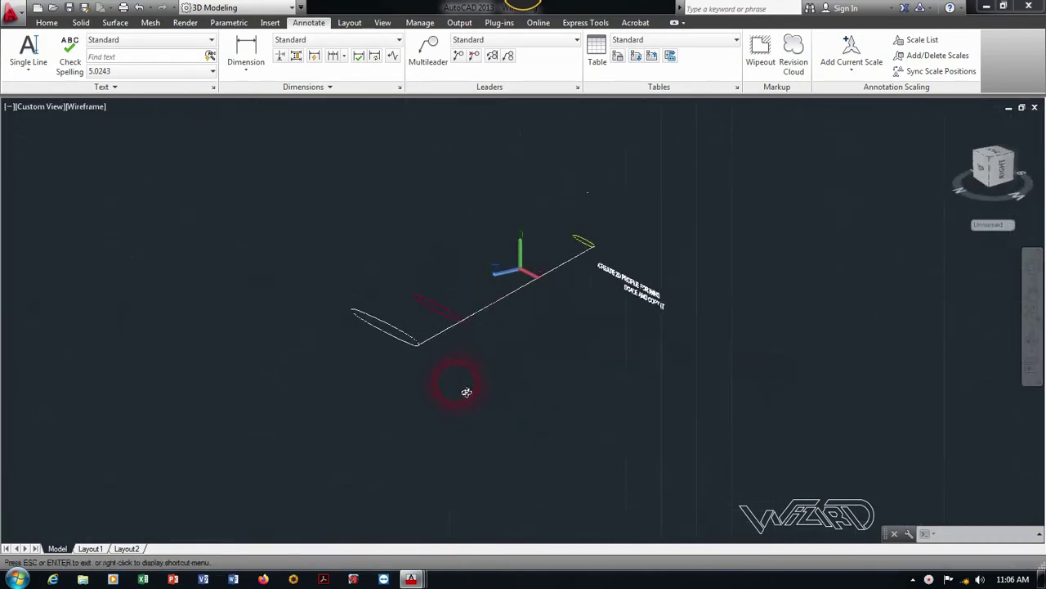
left_click(46, 109)
left_click(24, 142)
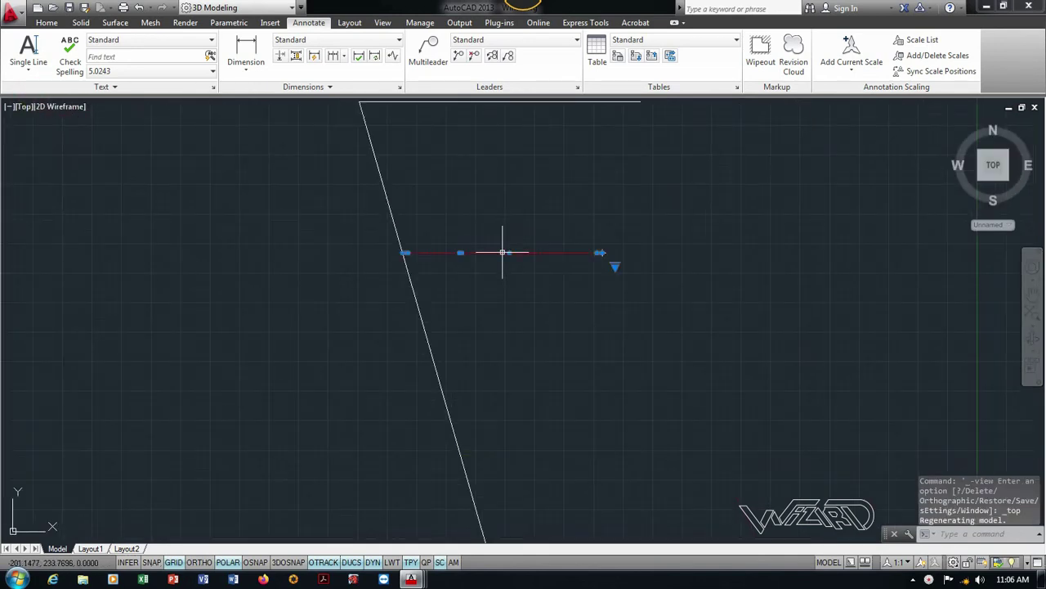
scroll(497, 327, "down", 2)
key("Escape")
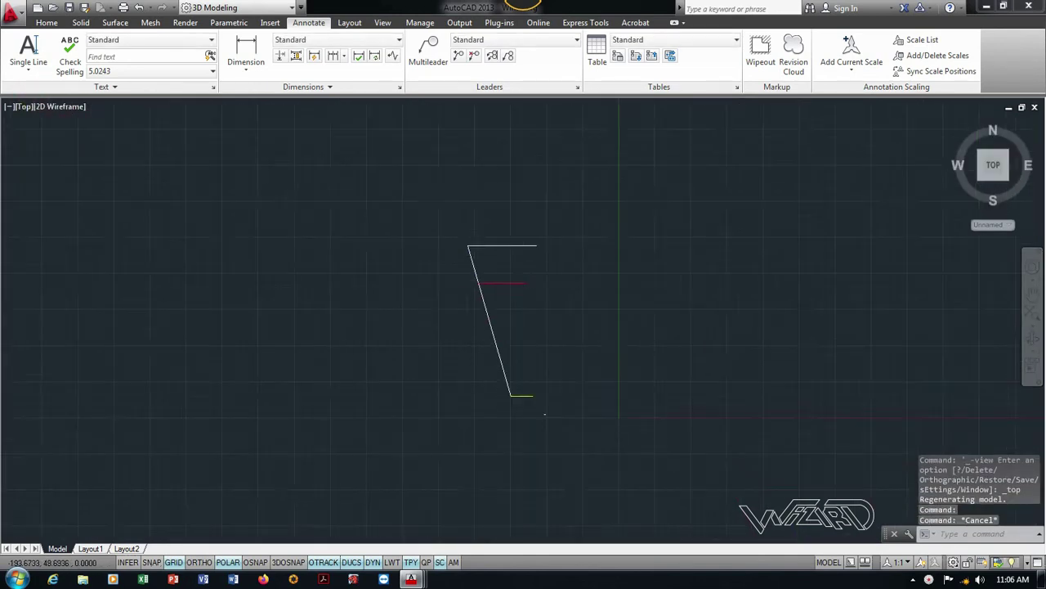
left_click(541, 437)
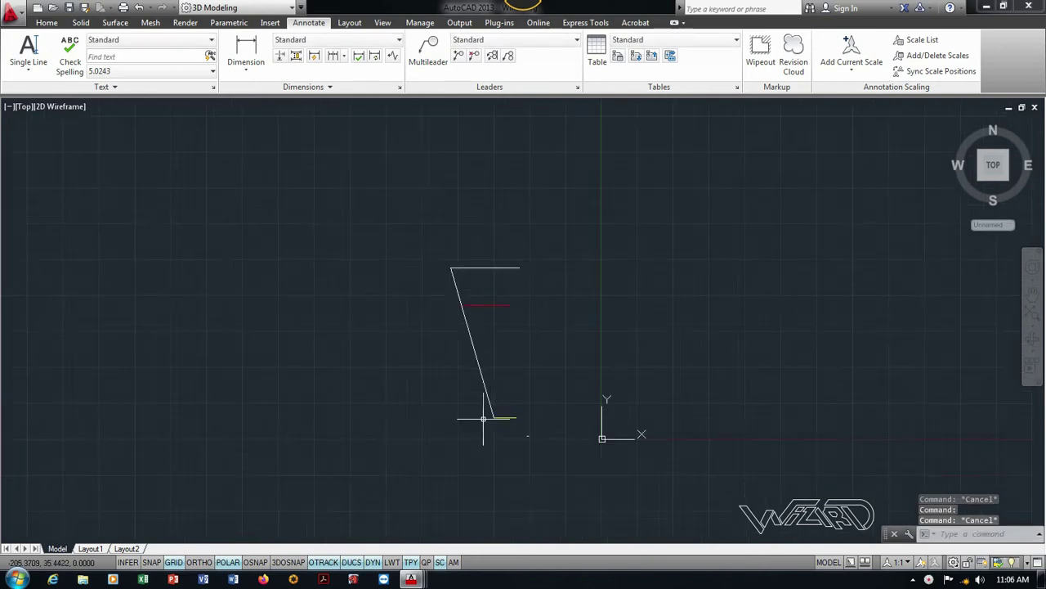
mouse_move(483, 419)
middle_mouse_down("shift")
mouse_move(701, 306)
mouse_move(542, 343)
mouse_move(550, 333)
middle_mouse_up("shift")
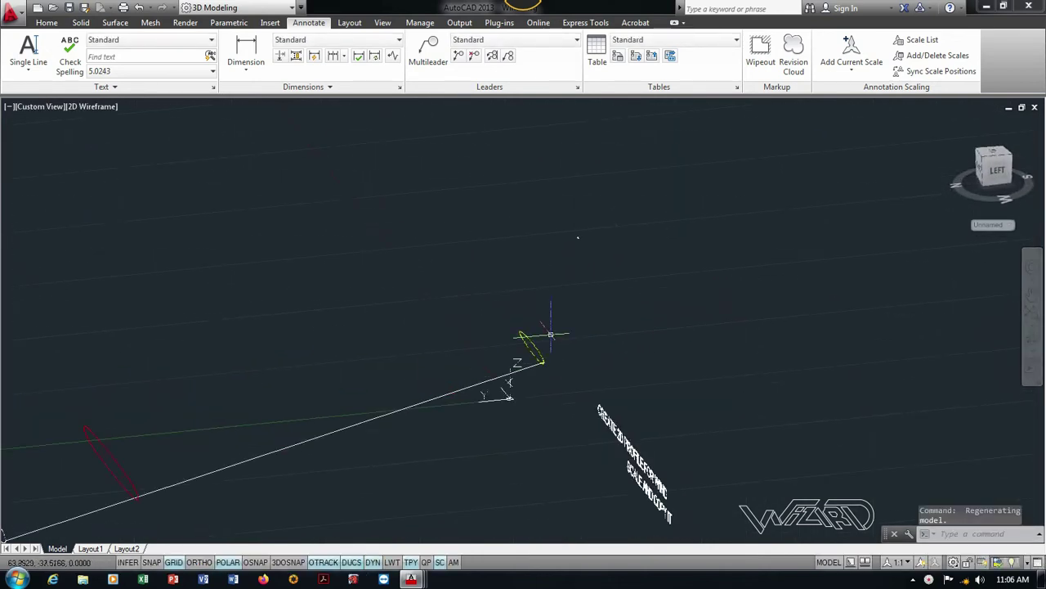
left_click(578, 238)
key("Escape")
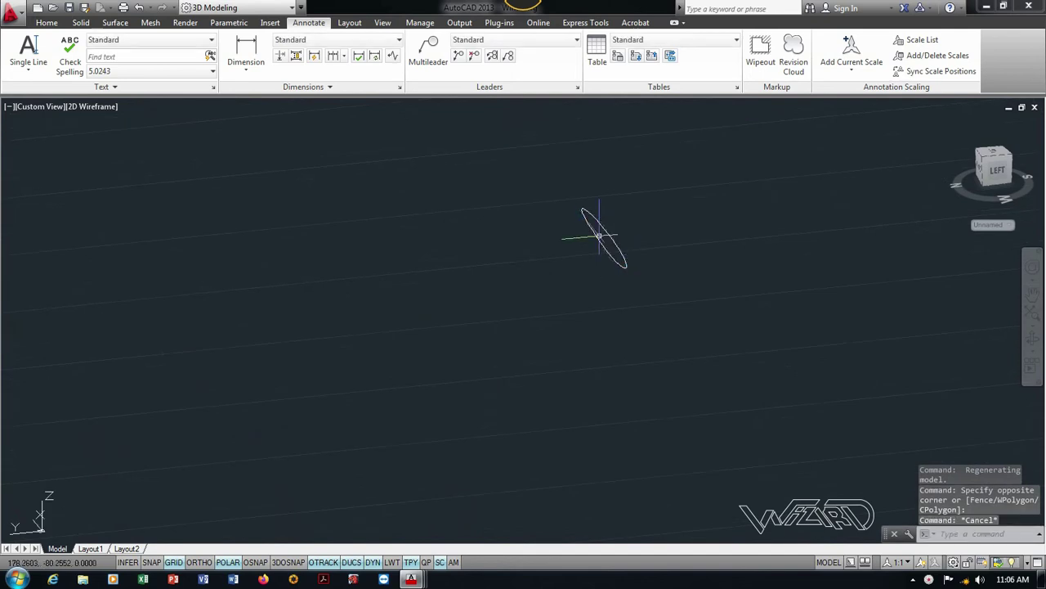
mouse_move(611, 254)
middle_mouse_down("shift")
mouse_move(583, 294)
mouse_move(392, 425)
mouse_move(538, 421)
mouse_move(477, 430)
mouse_move(458, 408)
mouse_move(479, 378)
mouse_move(407, 357)
middle_mouse_up("shift")
Inspect the profiles from the Left view, then orbit to a 3D custom view.
left_click(993, 167)
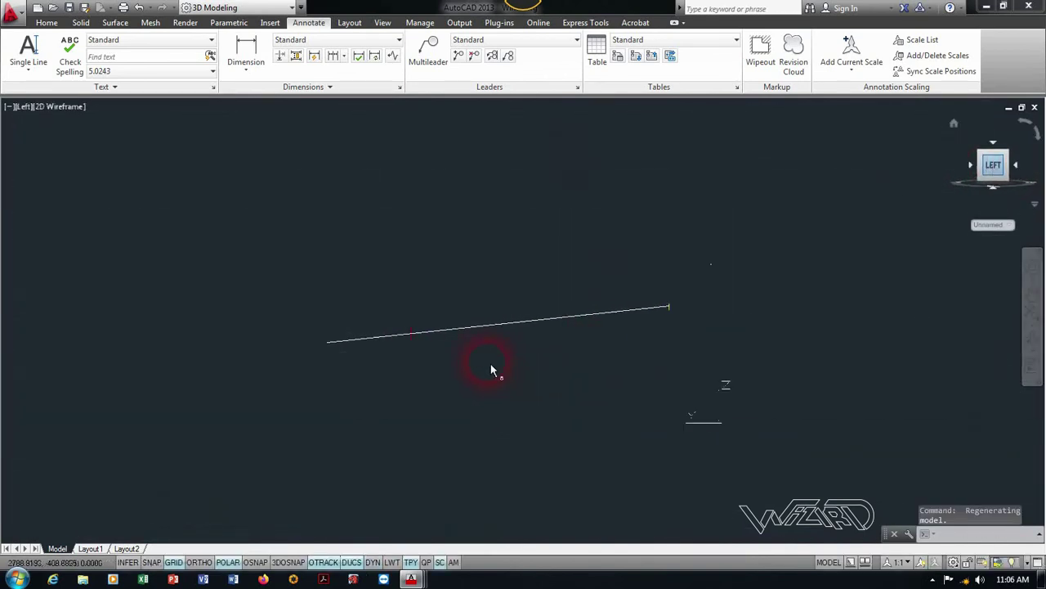
left_click(174, 353)
left_click(234, 362)
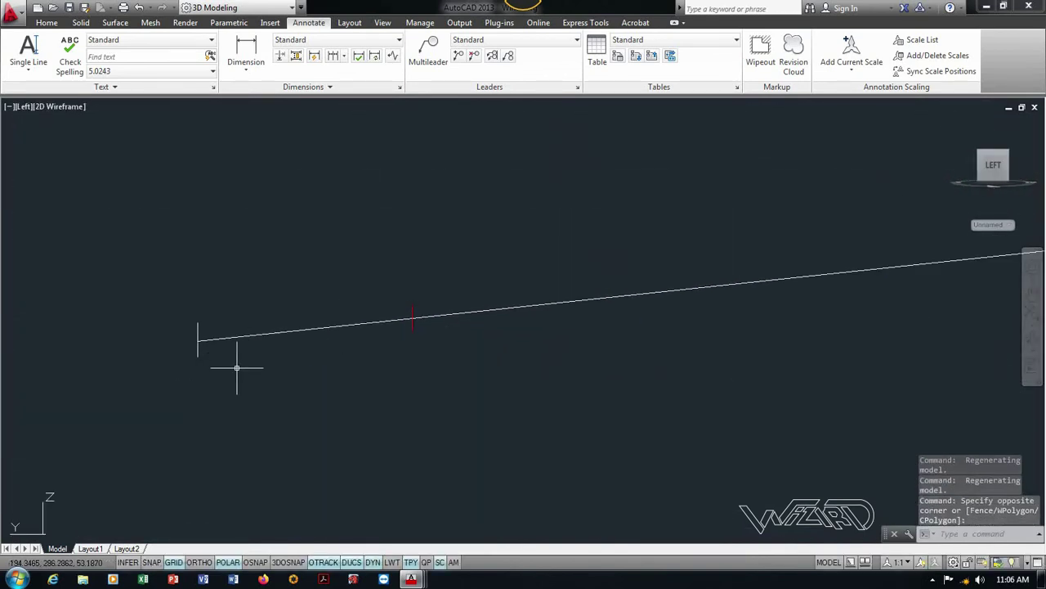
left_click(197, 348)
key("Escape")
left_click(421, 335)
key("Escape")
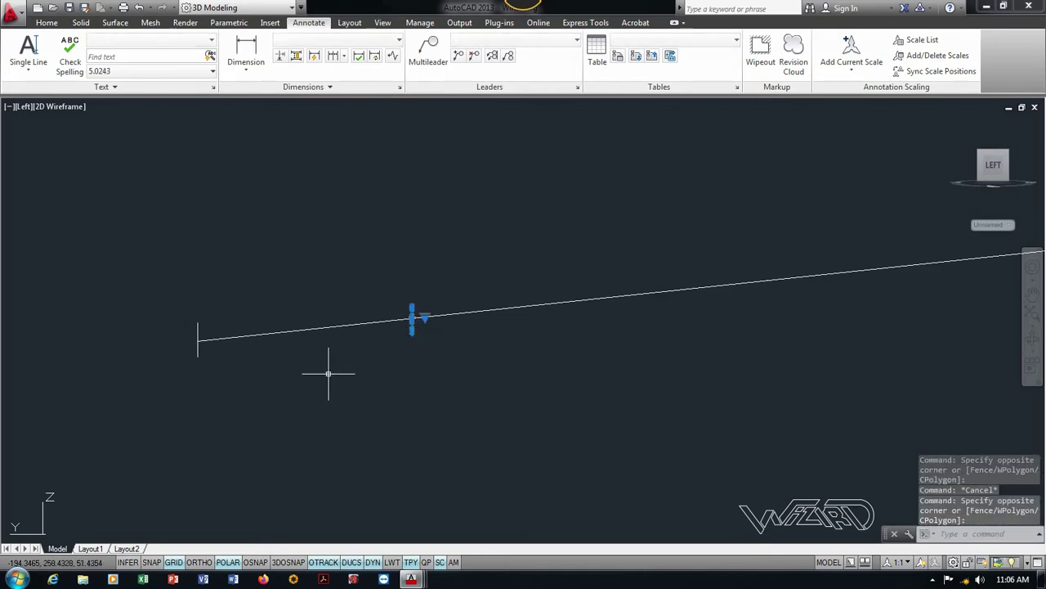
scroll(440, 366, "down", 5)
left_click(485, 323)
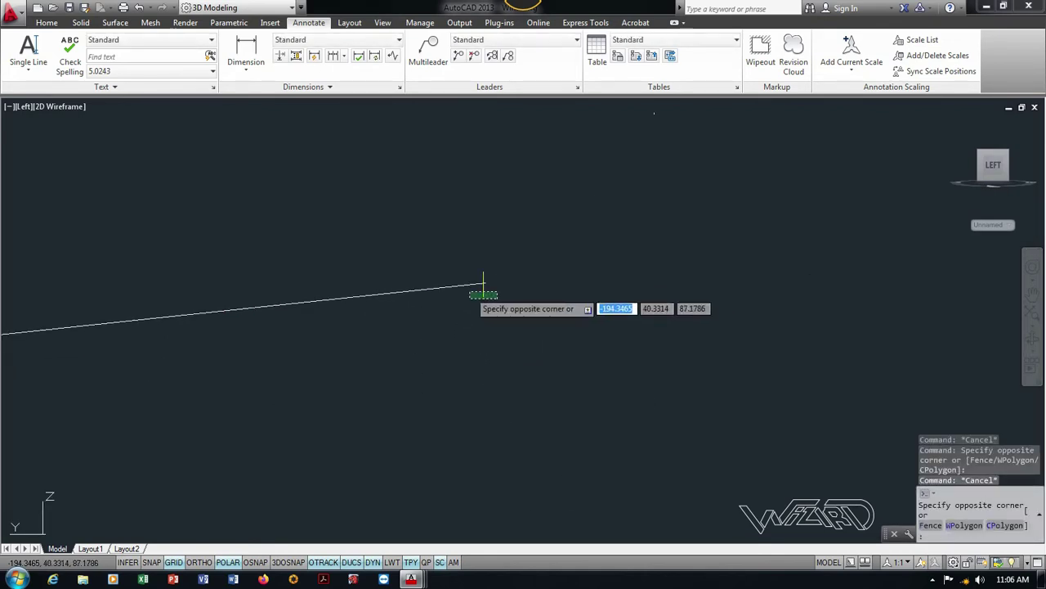
key("Escape")
middle_click_drag(664, 353, 564, 351, "shift")
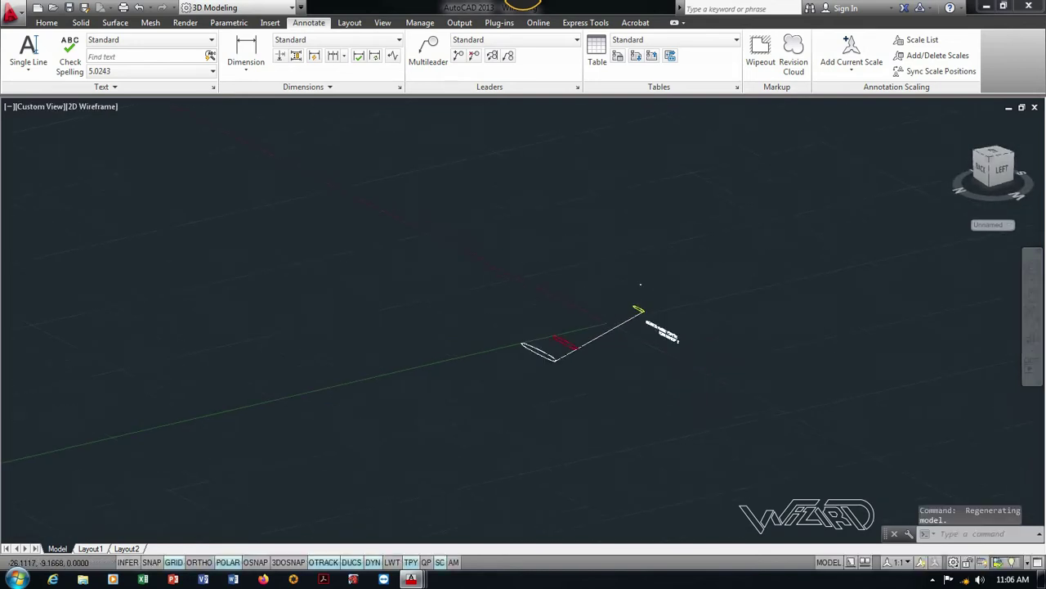
Loft the inner wing between the large root ellipse and the red middle ellipse.
left_click(46, 23)
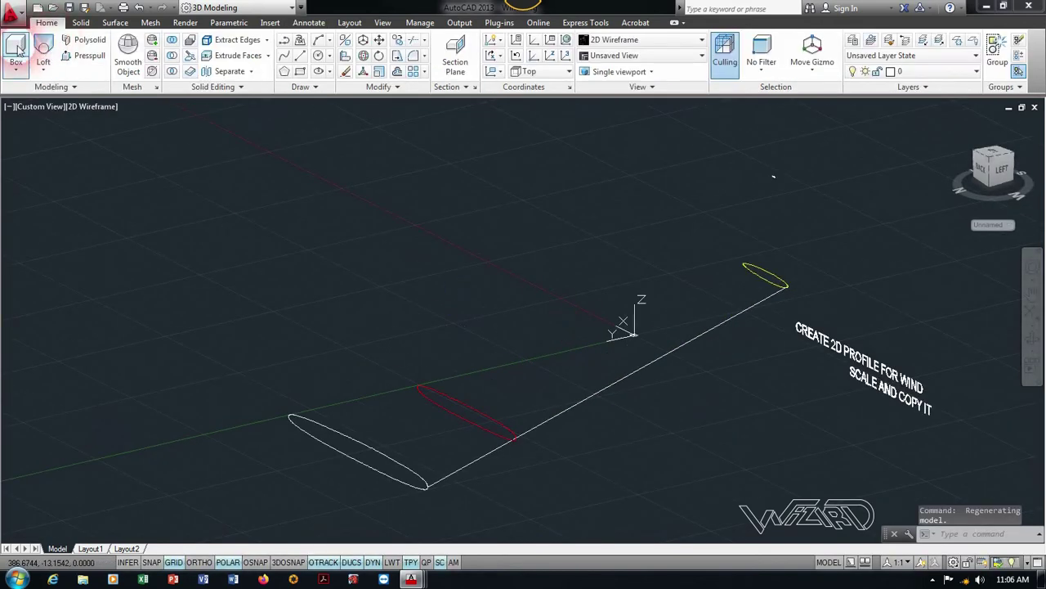
left_click(44, 56)
left_click(320, 426)
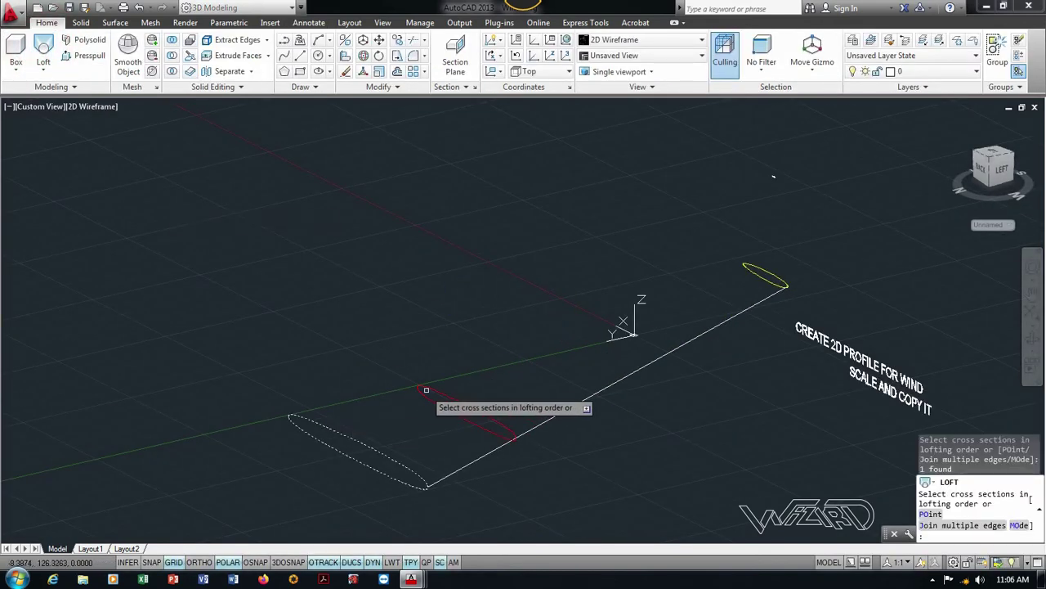
left_click(427, 391)
right_click(438, 376)
Loft the outer wing from the inner loft's edge to the yellow tip ellipse.
key("Return")
key("Return")
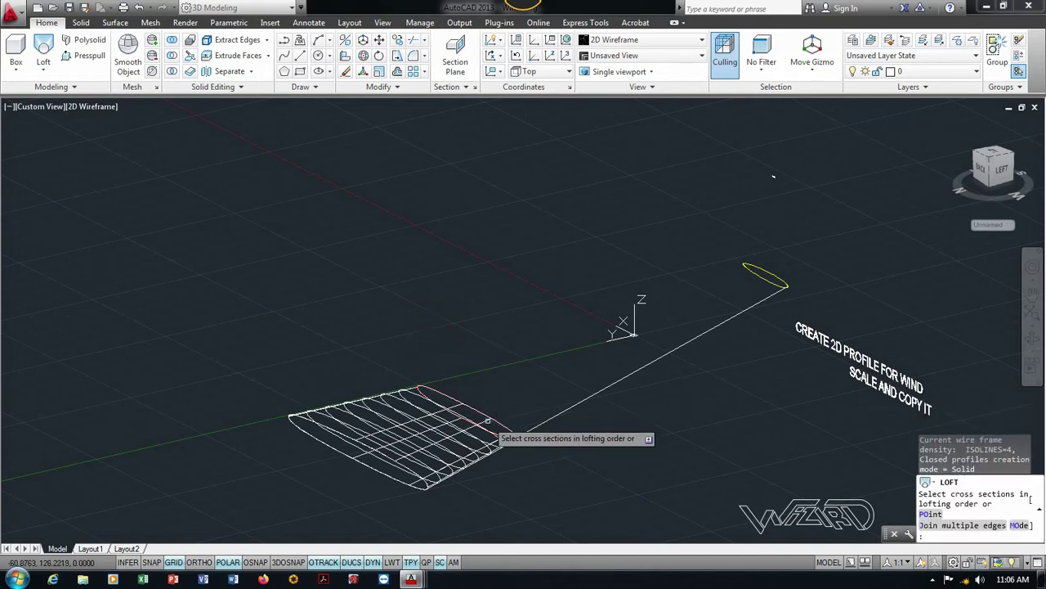
left_click(484, 415)
left_click(532, 477)
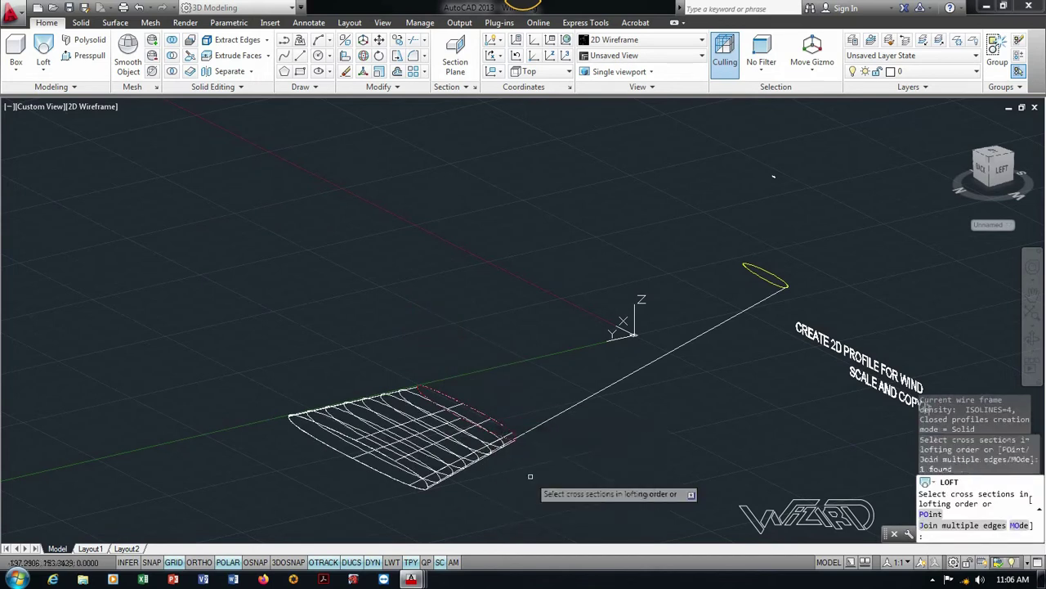
left_click(763, 270)
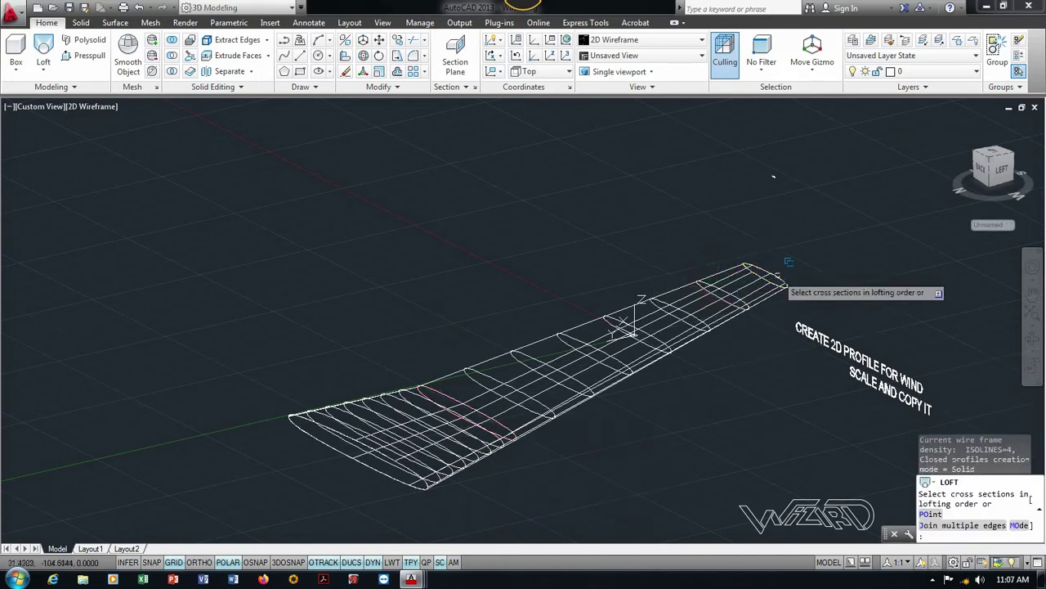
Loft the upturned winglet between the two wing-tip splines.
left_click(787, 266)
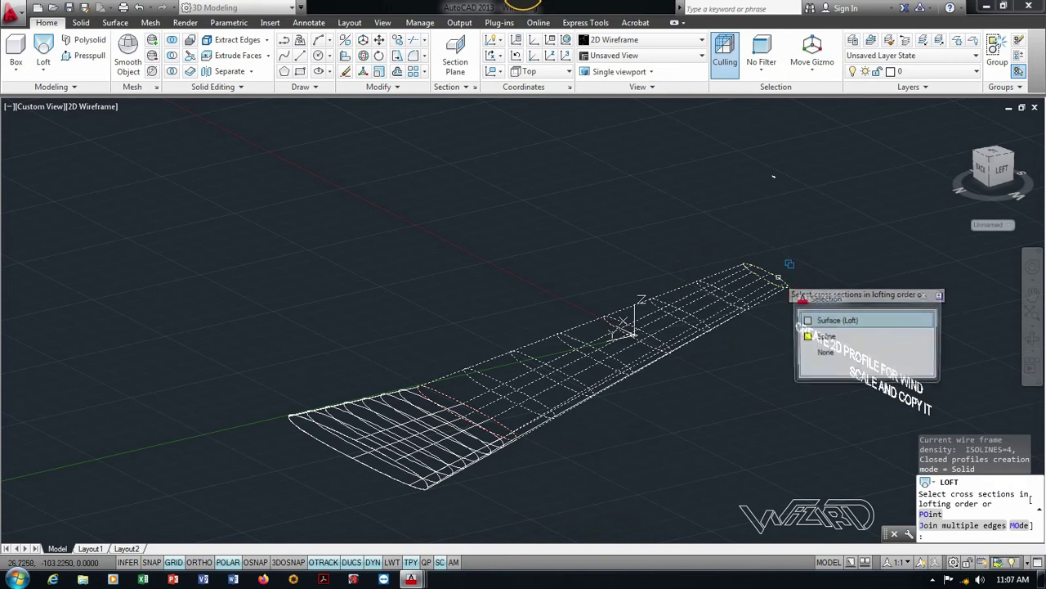
left_click(842, 336)
scroll(797, 184, "up", 2)
left_click(797, 185)
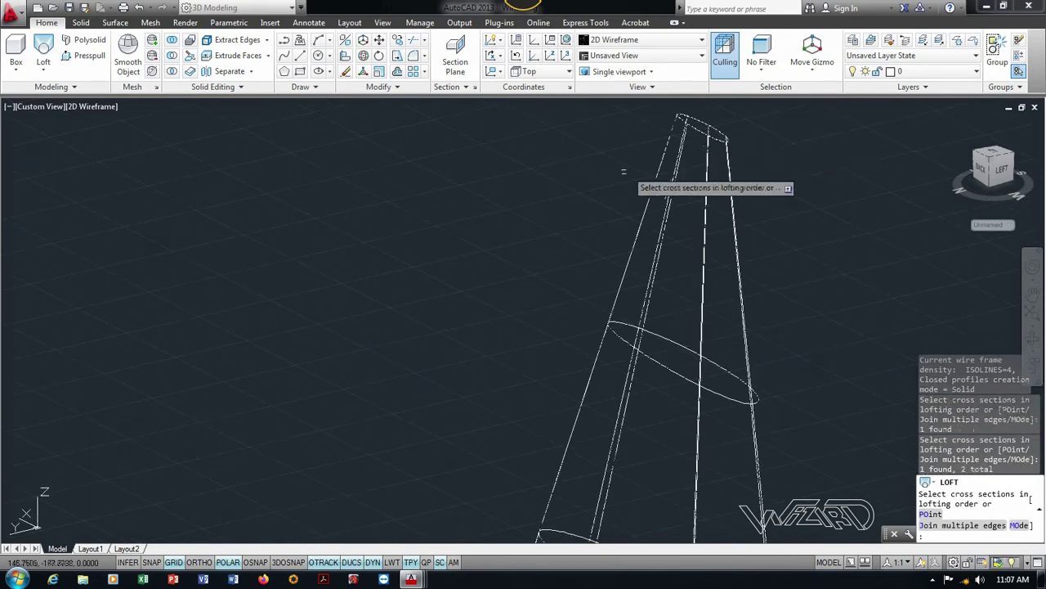
scroll(659, 256, "down", 1)
mouse_move(662, 323)
middle_mouse_down("shift")
mouse_move(666, 374)
mouse_move(595, 346)
mouse_move(631, 339)
mouse_move(739, 362)
middle_mouse_up("shift")
right_click(700, 310)
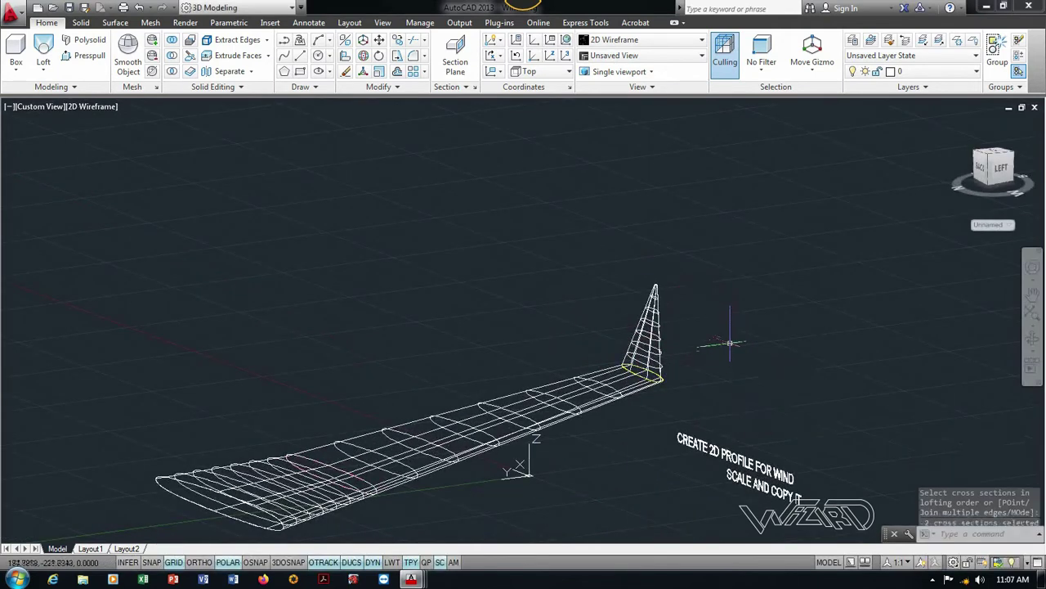
scroll(662, 359, "down", 3)
scroll(625, 375, "up", 2)
right_click(673, 439)
Show the wing with the Shaded with edges visual style.
scroll(654, 439, "up", 3)
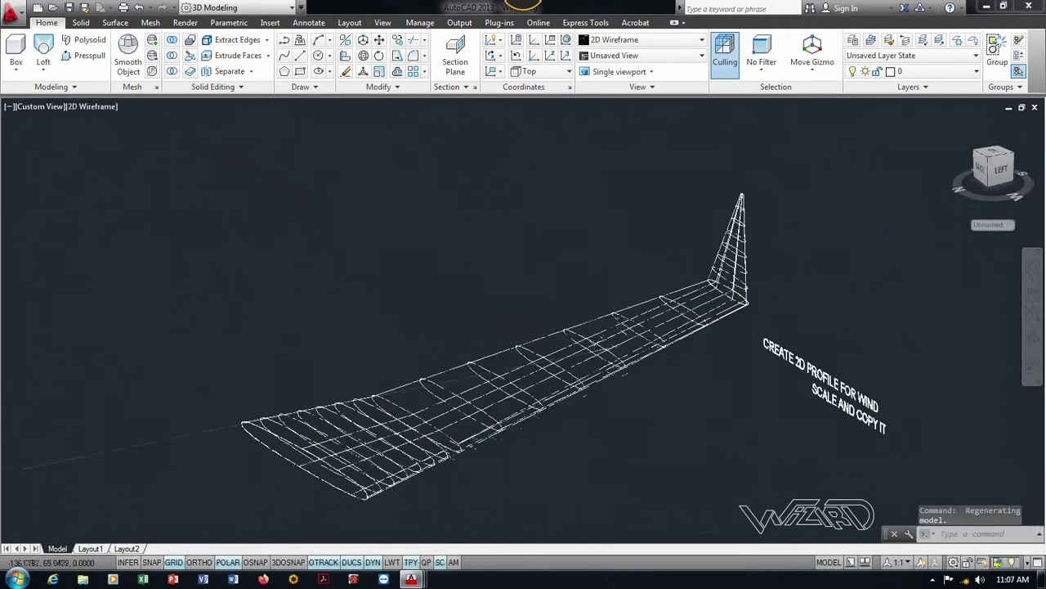
scroll(612, 440, "up", 2)
left_click(92, 108)
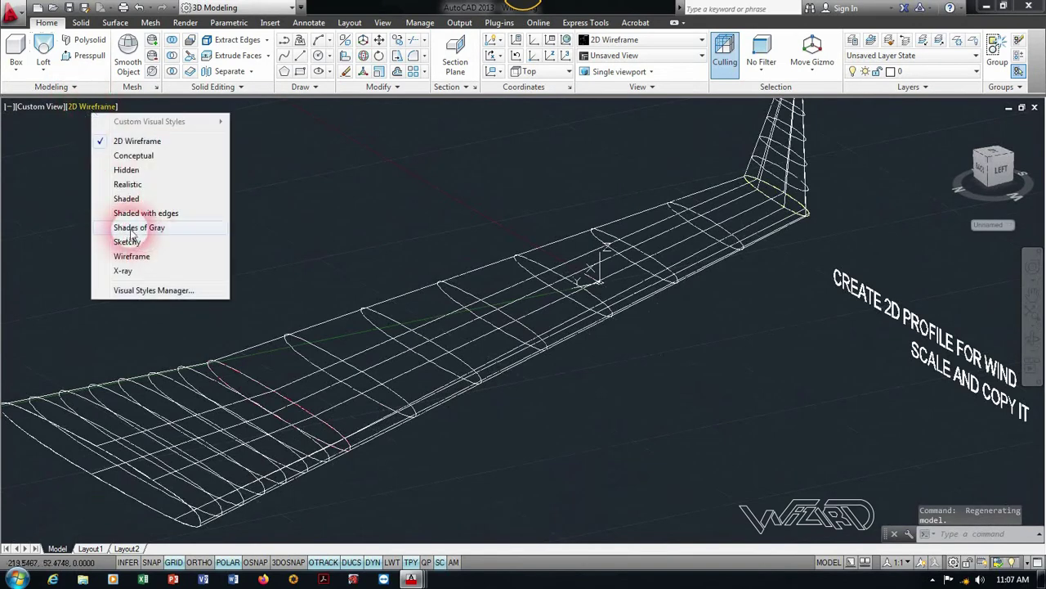
left_click(145, 215)
scroll(417, 310, "down", 2)
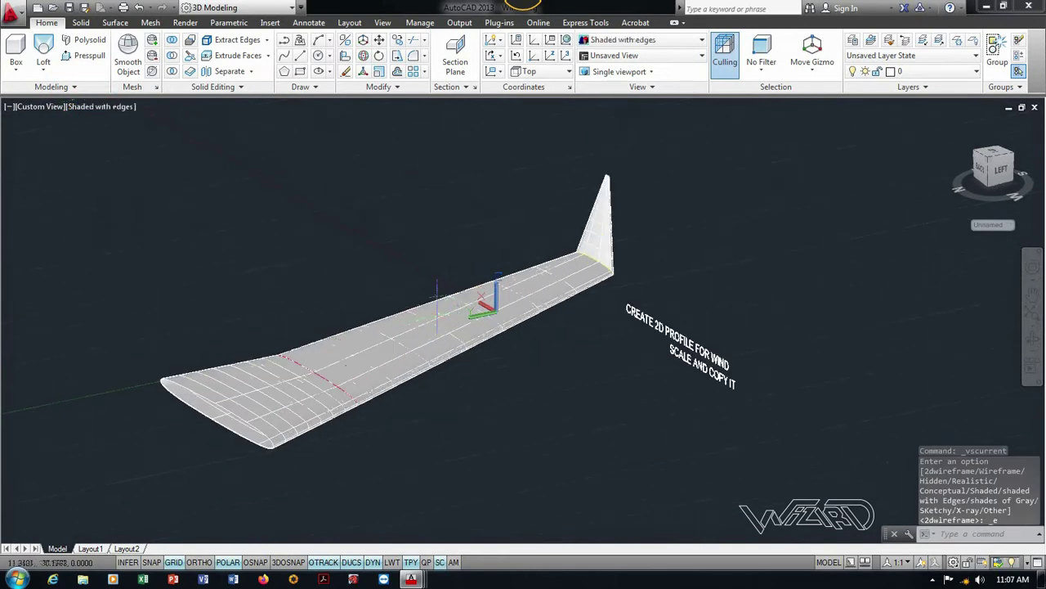
scroll(418, 310, "up", 2)
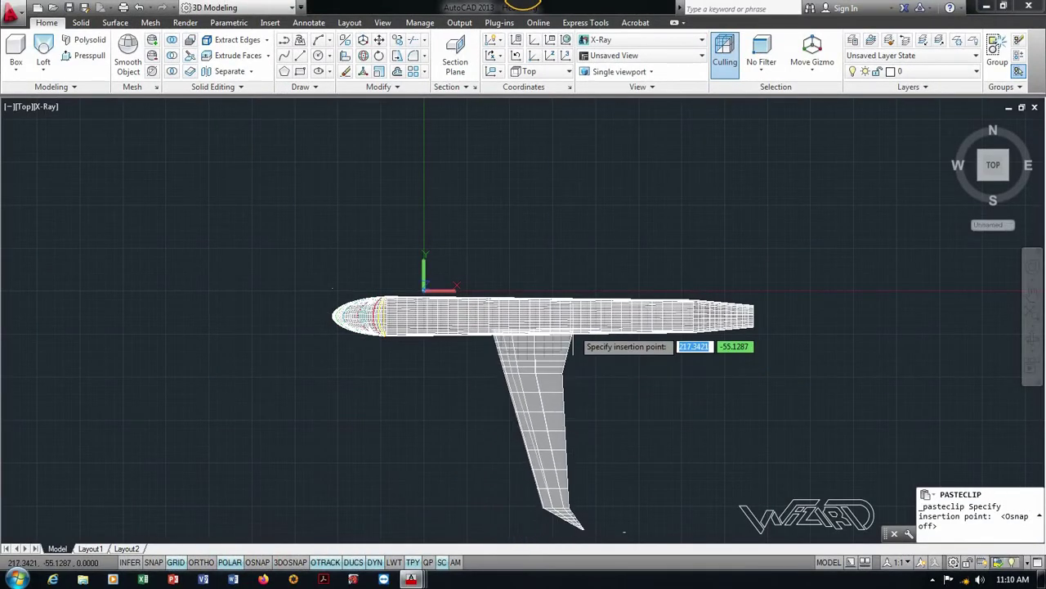
Place the pasted wing beside the fuselage and move it into position beneath it.
scroll(573, 339, "up", 3)
scroll(566, 352, "up", 4)
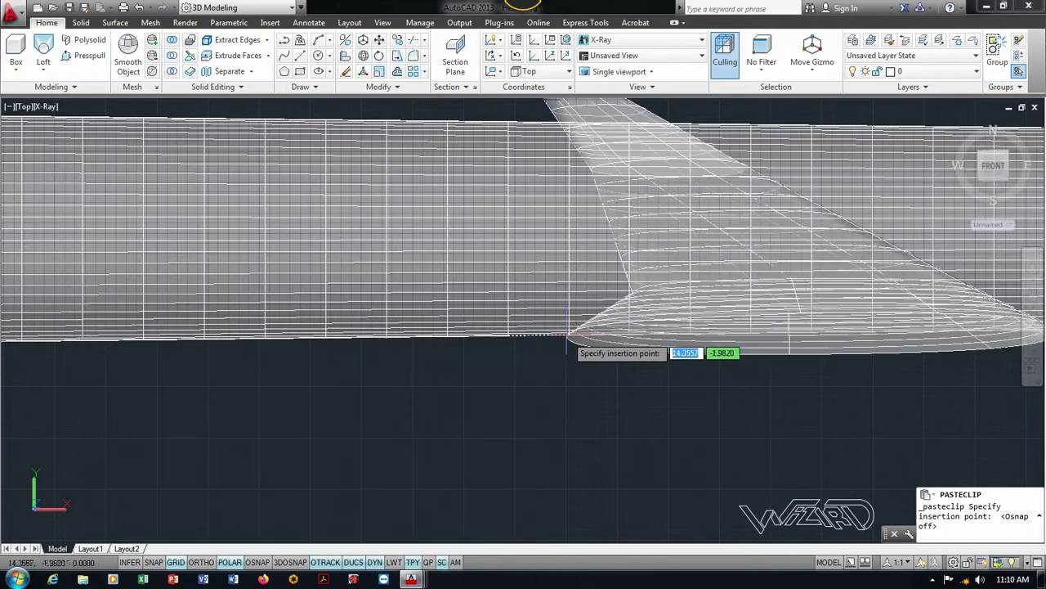
left_click(562, 339)
scroll(602, 374, "down", 5)
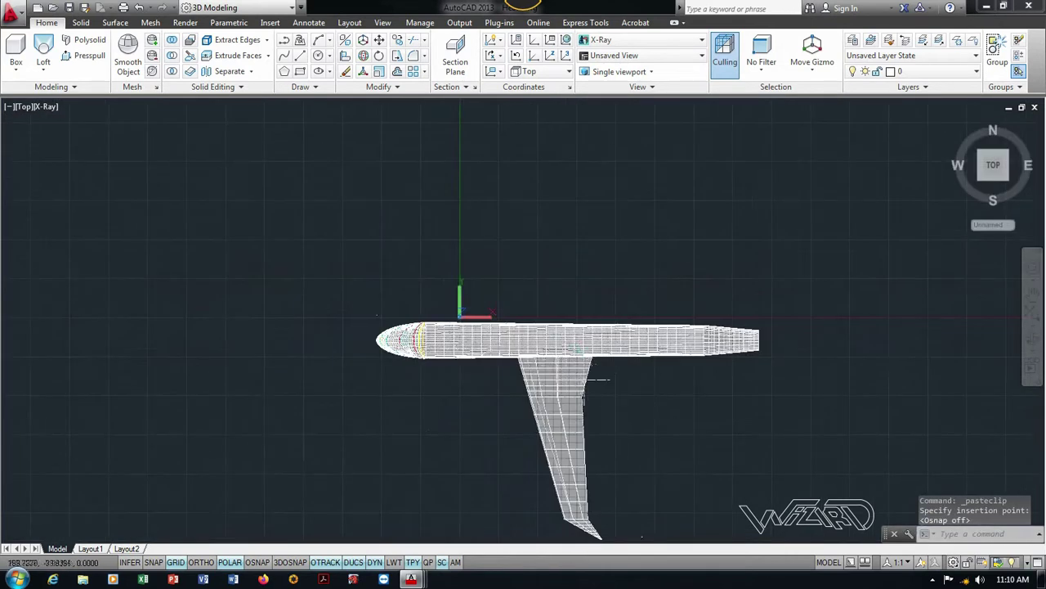
left_click(616, 518)
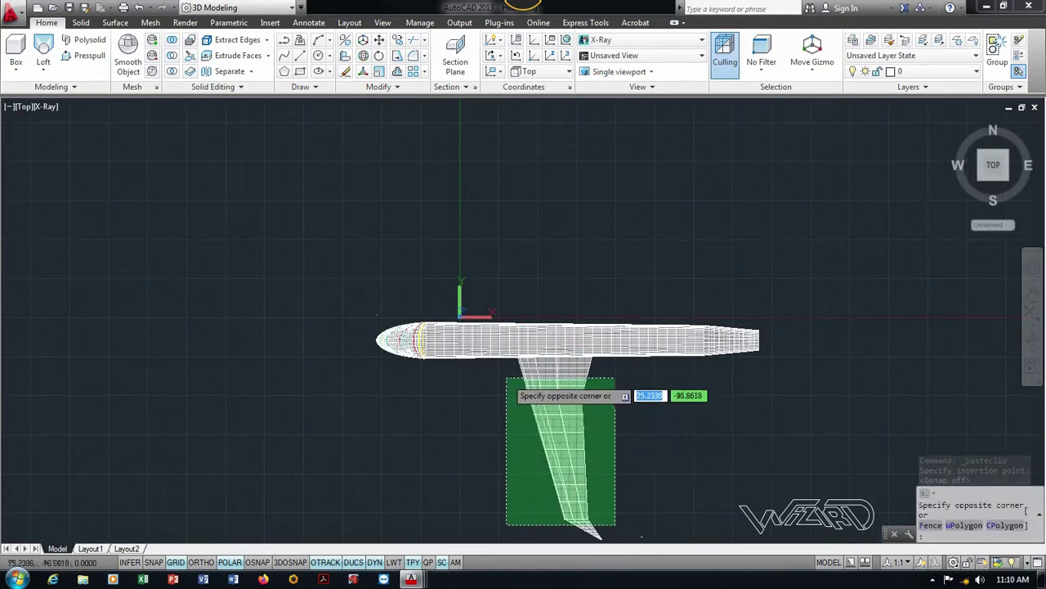
left_click(504, 346)
key("Return")
left_click(642, 431)
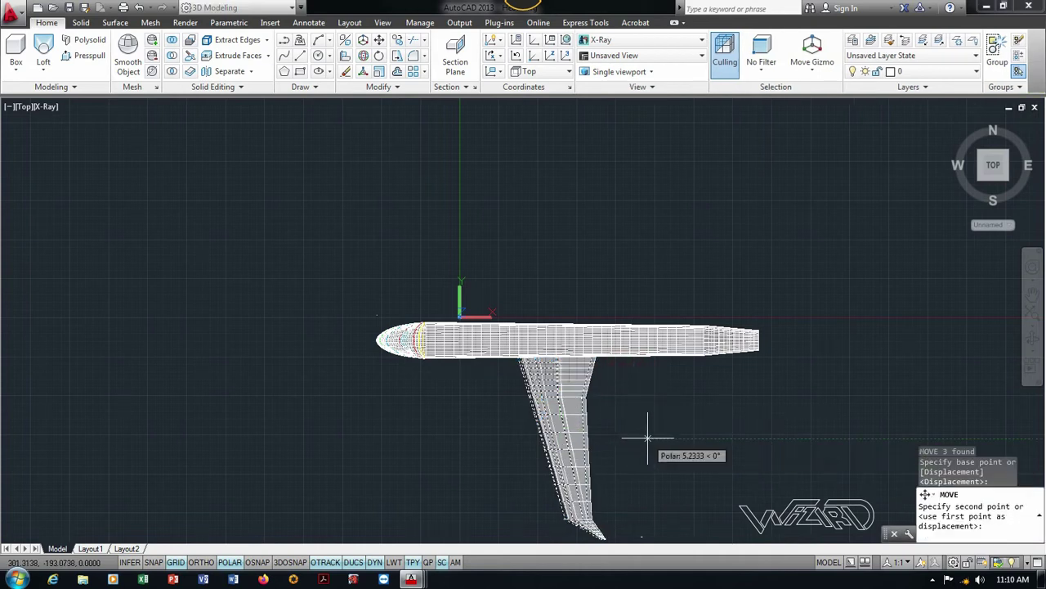
left_click(651, 438)
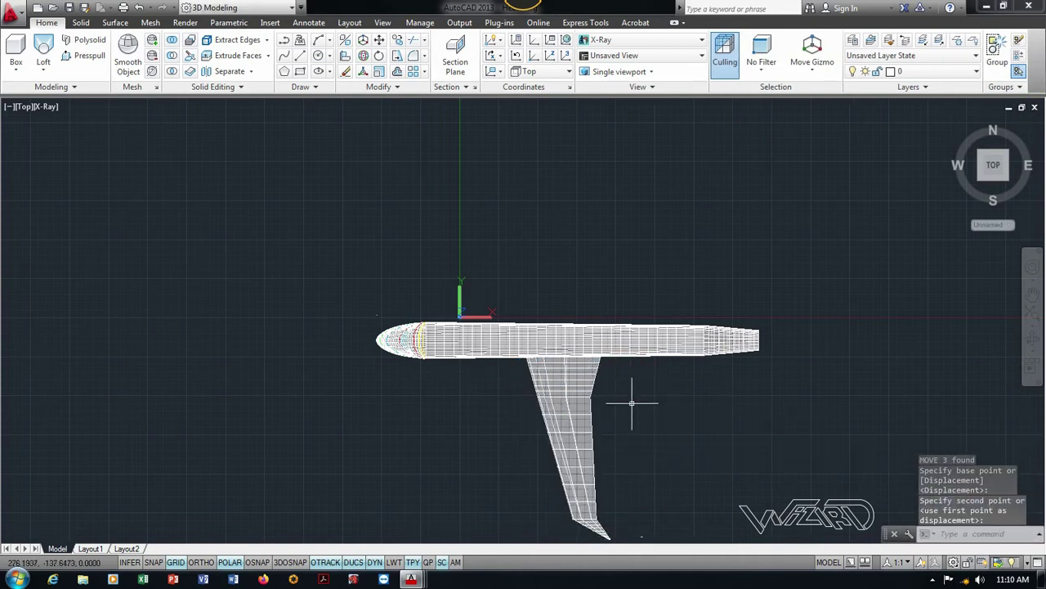
Mirror the wing across the ZX plane through the fuselage midpoint, keeping the original.
middle_click_drag(698, 420, 739, 341, "shift")
left_click(717, 416)
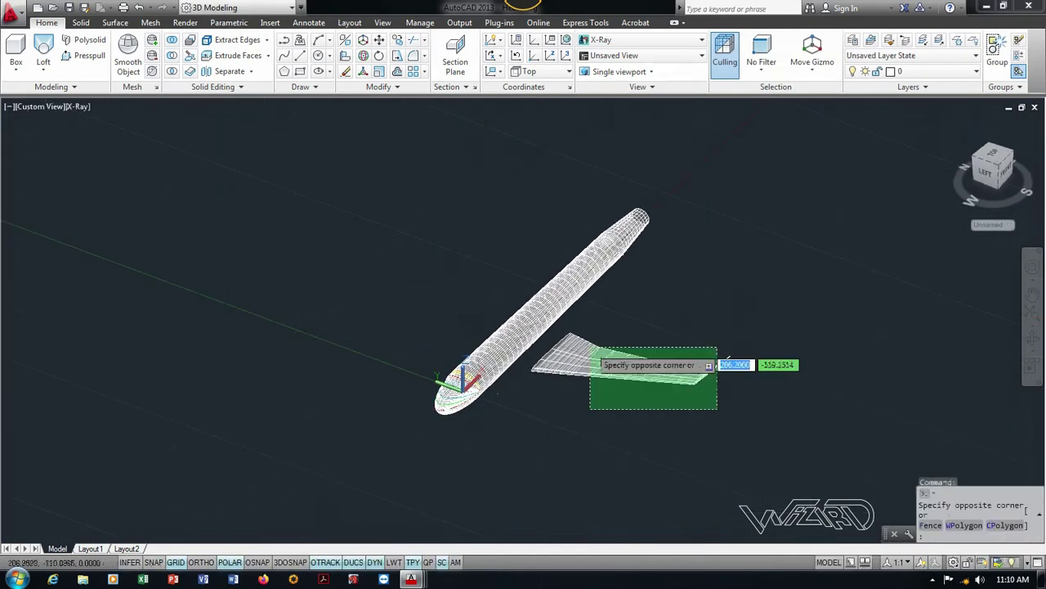
left_click(589, 350)
left_click(345, 39)
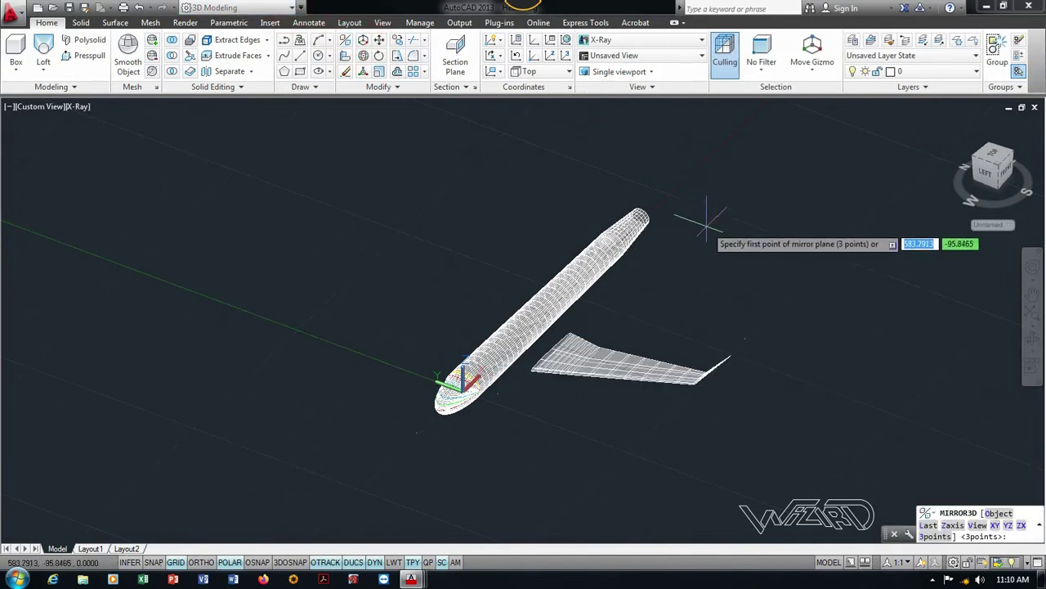
middle_click_drag(696, 219, 928, 456, "shift")
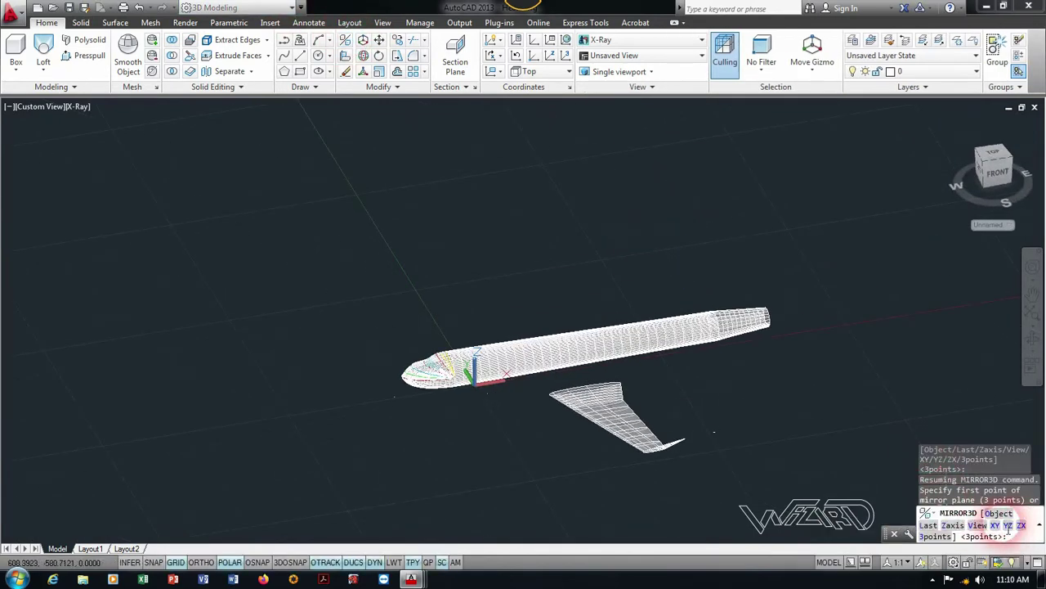
left_click(1022, 525)
scroll(712, 311, "up", 3)
scroll(711, 311, "up", 4)
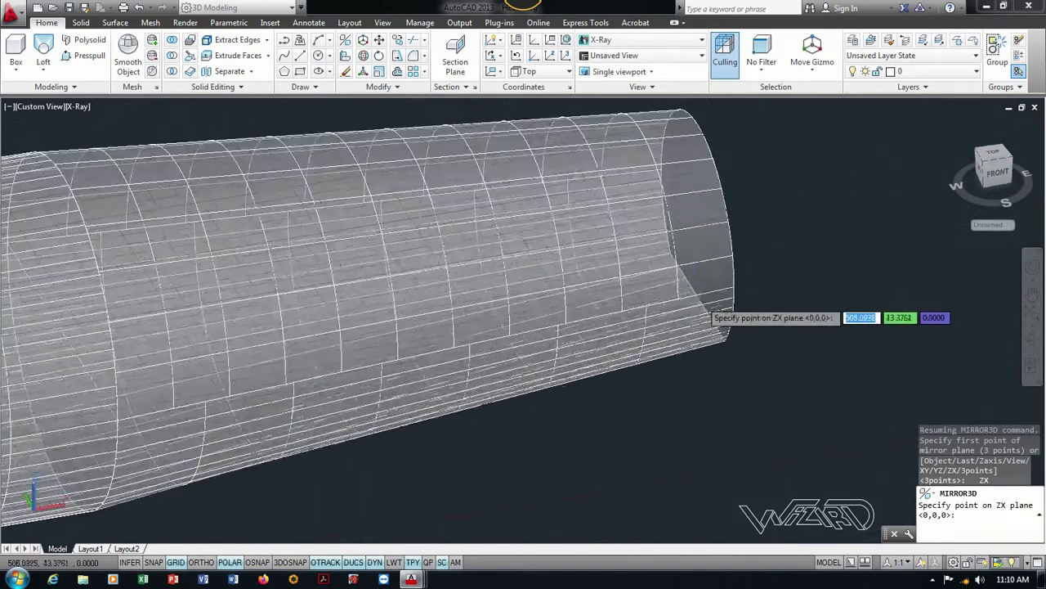
scroll(711, 311, "up", 2)
right_click(711, 311, "shift")
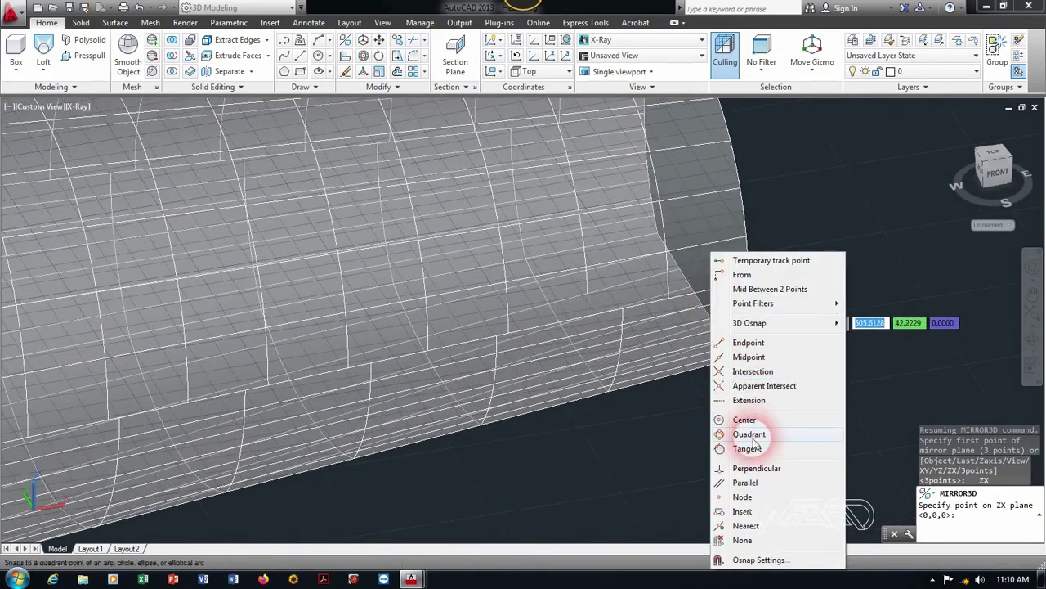
left_click(744, 356)
left_click(726, 348)
key("Return")
Select both wings and switch to the Left preset view.
scroll(654, 368, "down", 3)
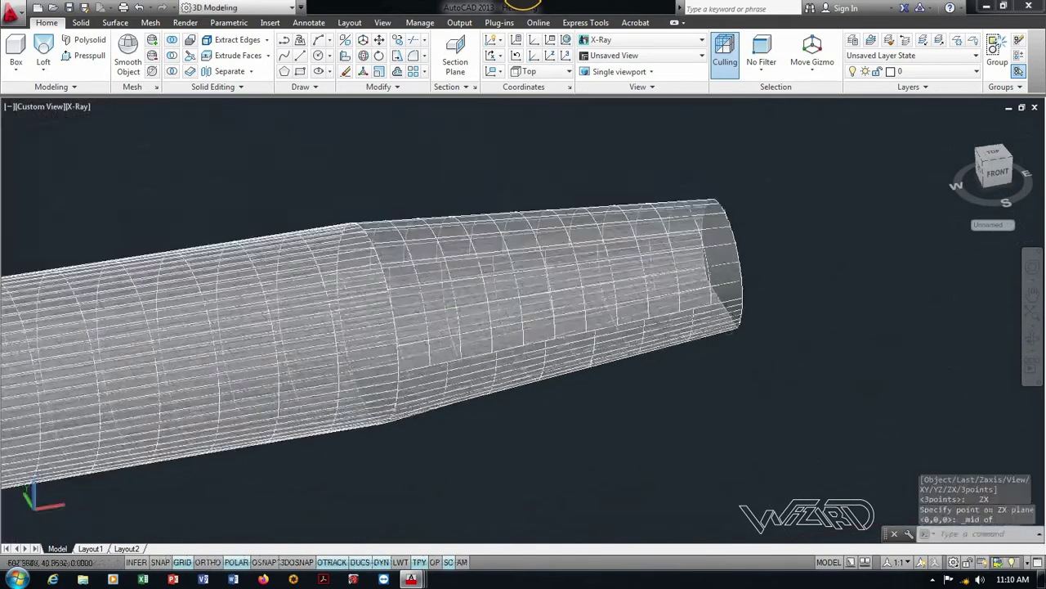
scroll(621, 409, "down", 3)
scroll(586, 442, "down", 3)
left_click(587, 441)
left_click(556, 417)
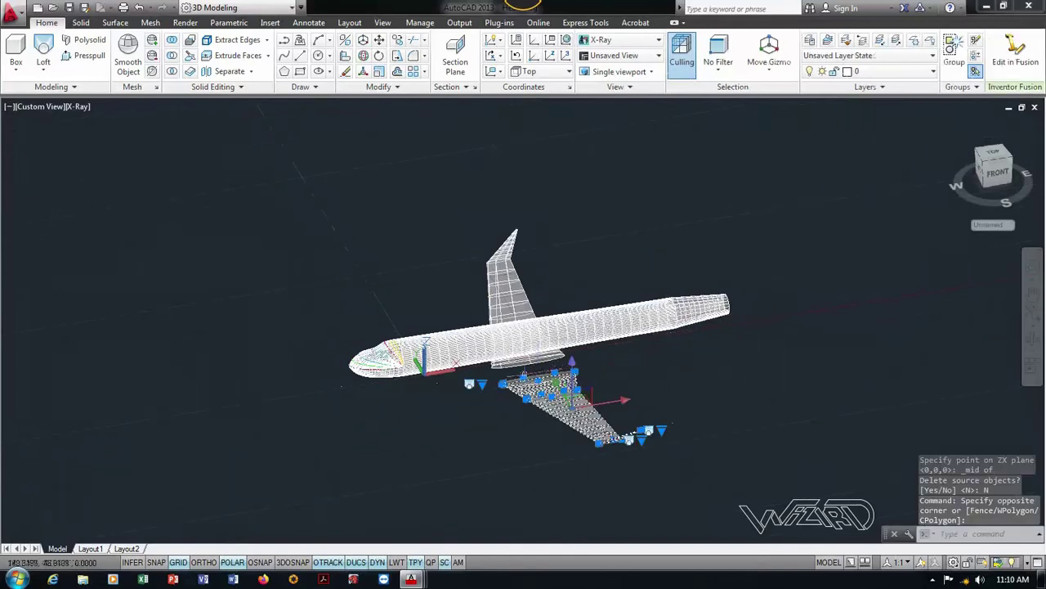
middle_click_drag(556, 417, 537, 362, "shift")
left_click(430, 432)
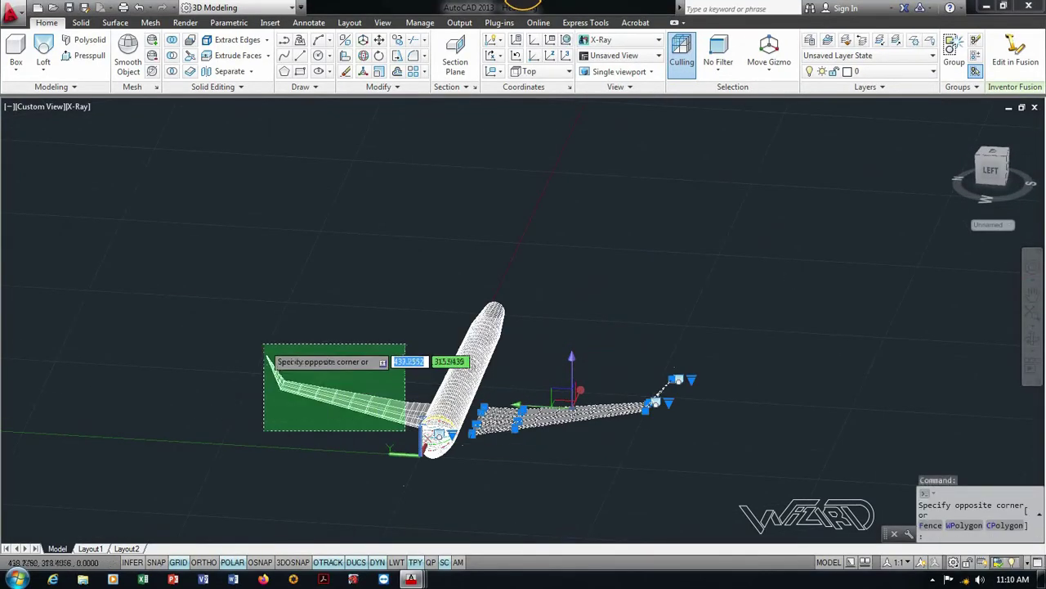
left_click(264, 343)
left_click(45, 108)
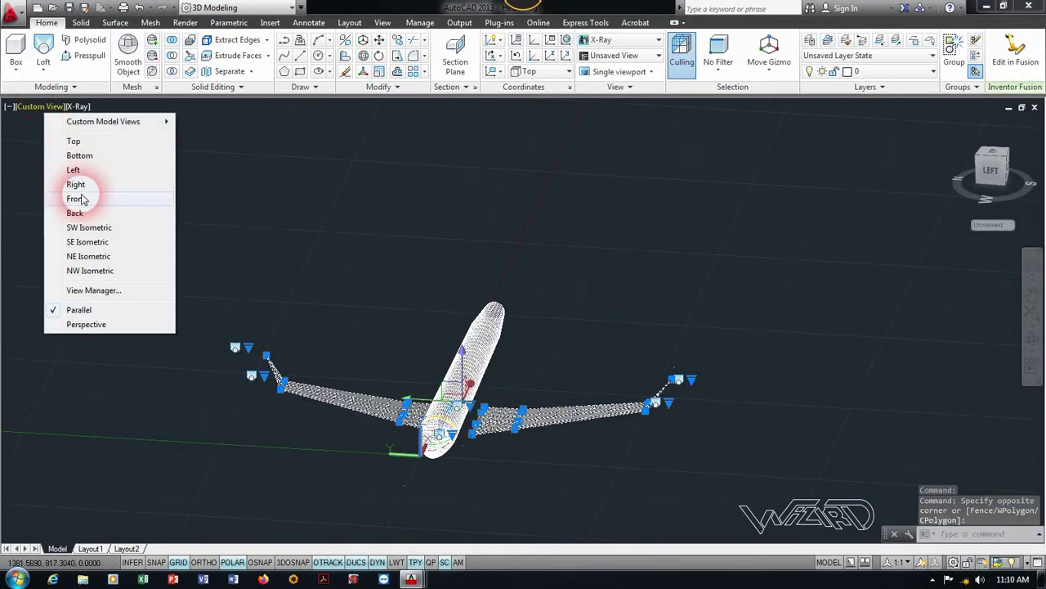
left_click(73, 169)
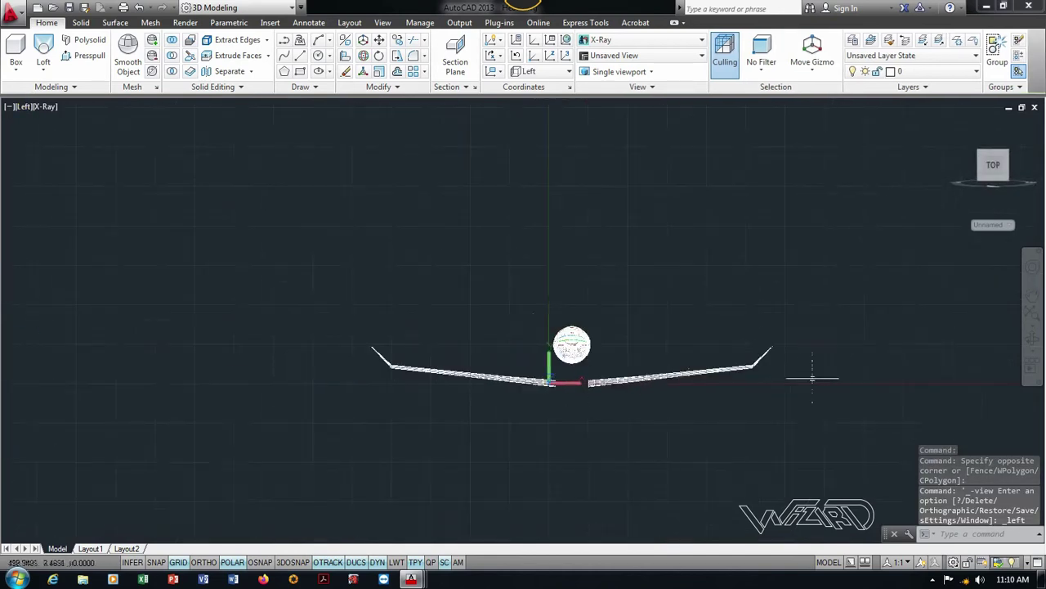
Select both wings and move them slightly higher with M.
left_click(794, 384)
left_click(635, 351)
left_click(643, 393)
left_click(449, 369)
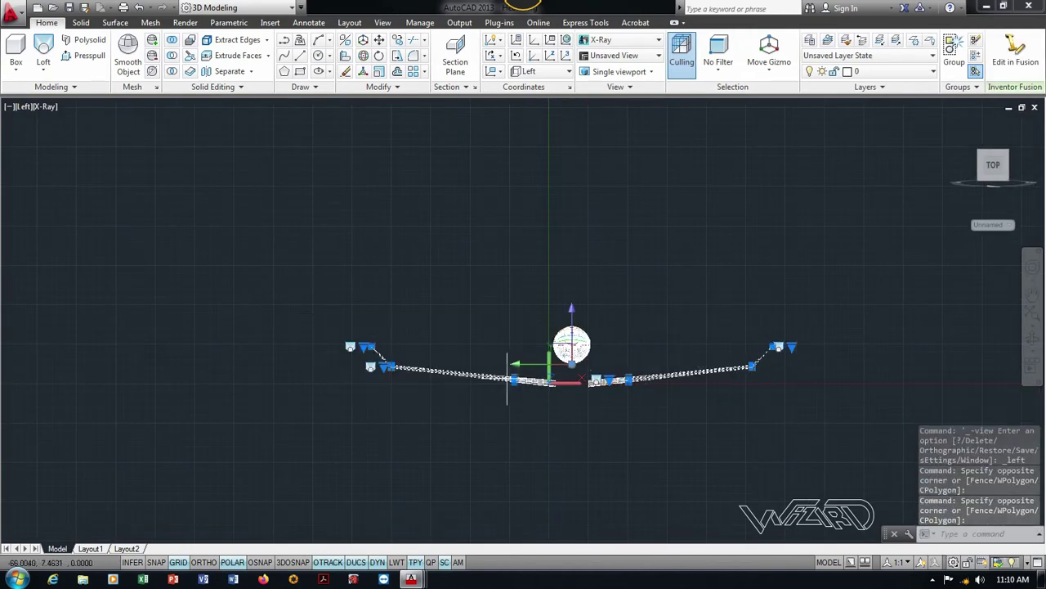
scroll(565, 417, "up", 3)
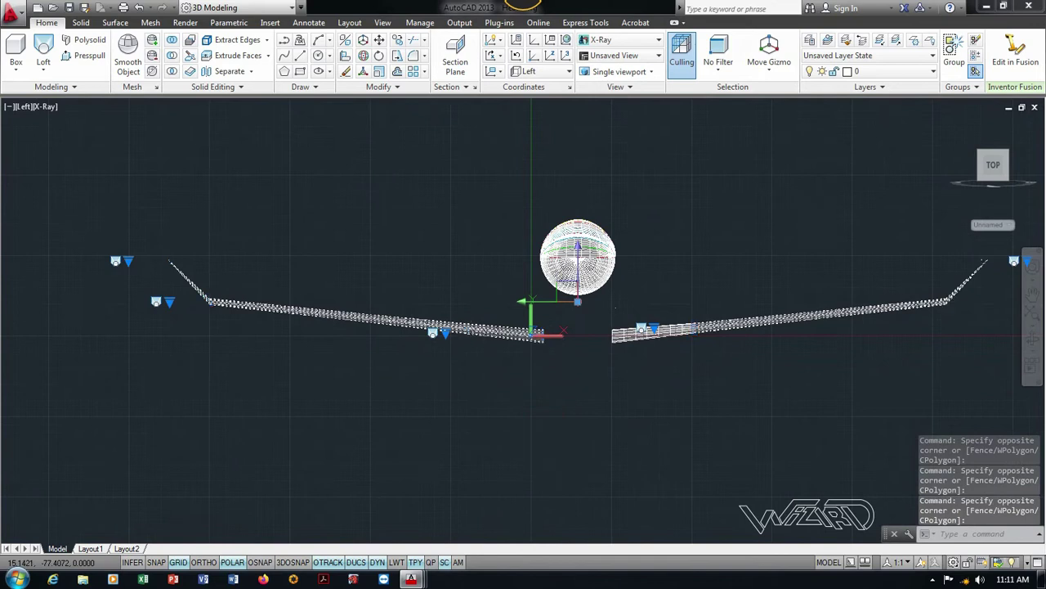
type("m")
key("Return")
scroll(587, 375, "up", 1)
left_click(579, 401)
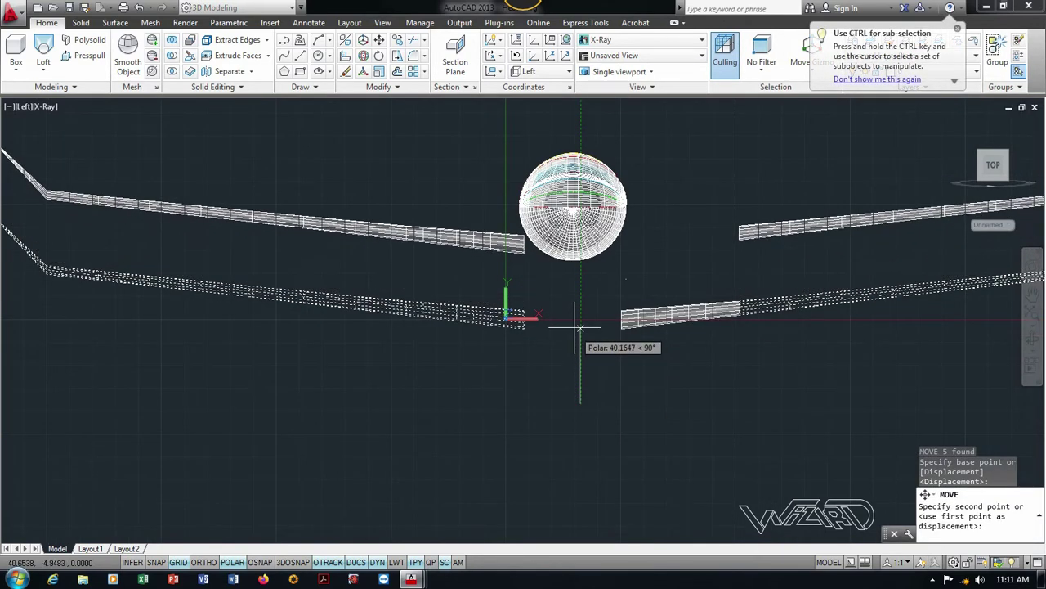
left_click(566, 325)
scroll(562, 396, "down", 2)
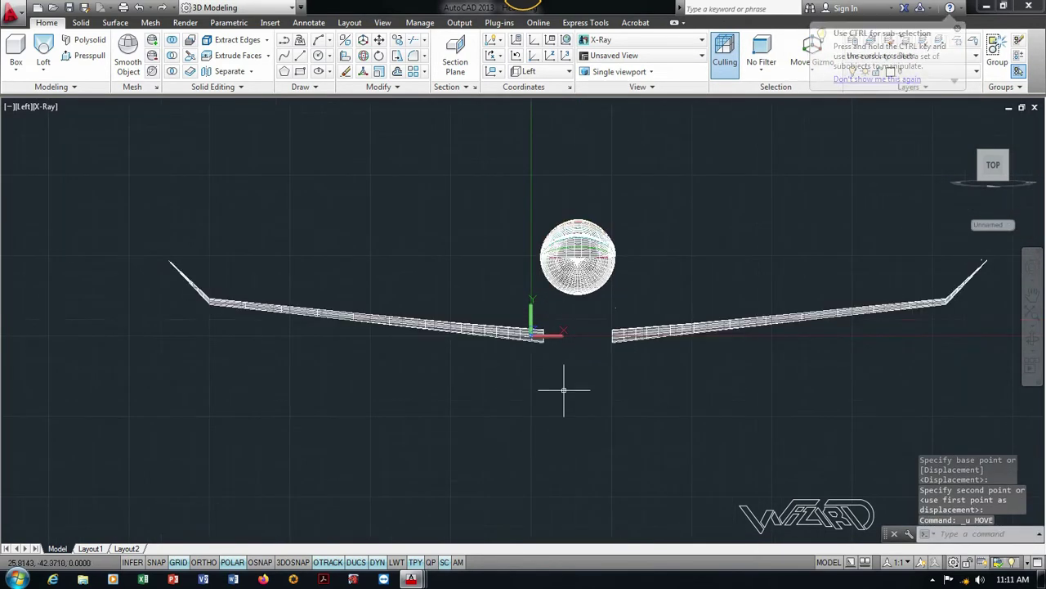
Move both wings up from the wing root until they meet the fuselage.
key("Return")
left_click(952, 358)
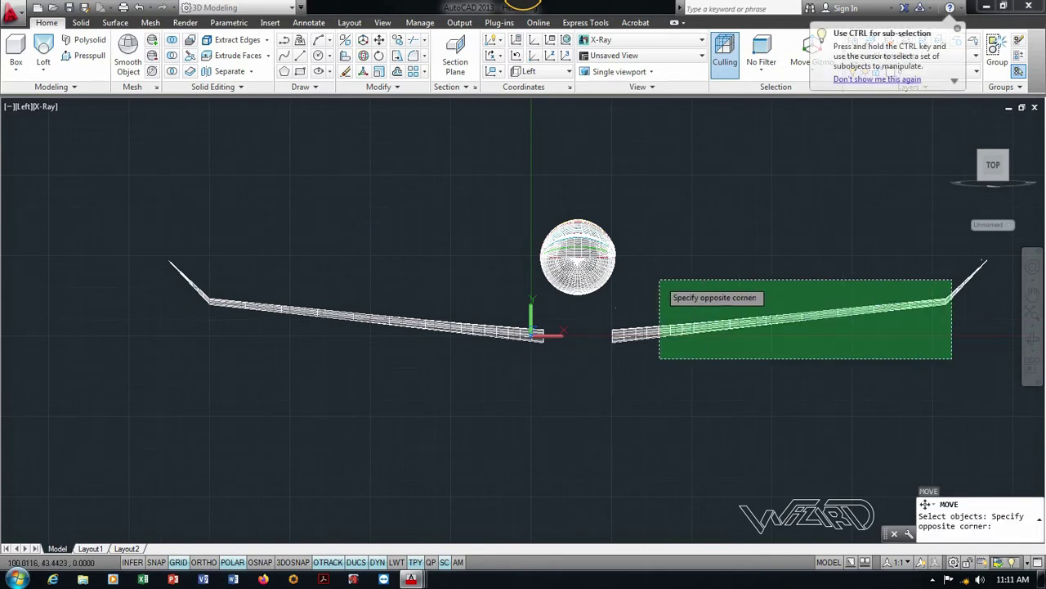
left_click(660, 281)
left_click(502, 370)
left_click(167, 243)
key("Return")
scroll(645, 267, "up", 3)
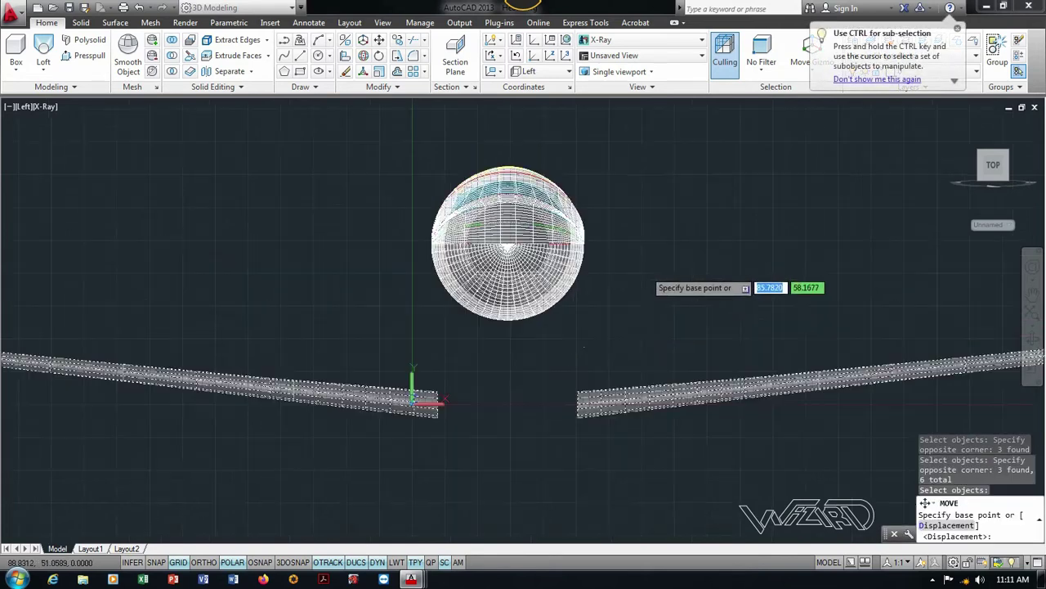
left_click(561, 407)
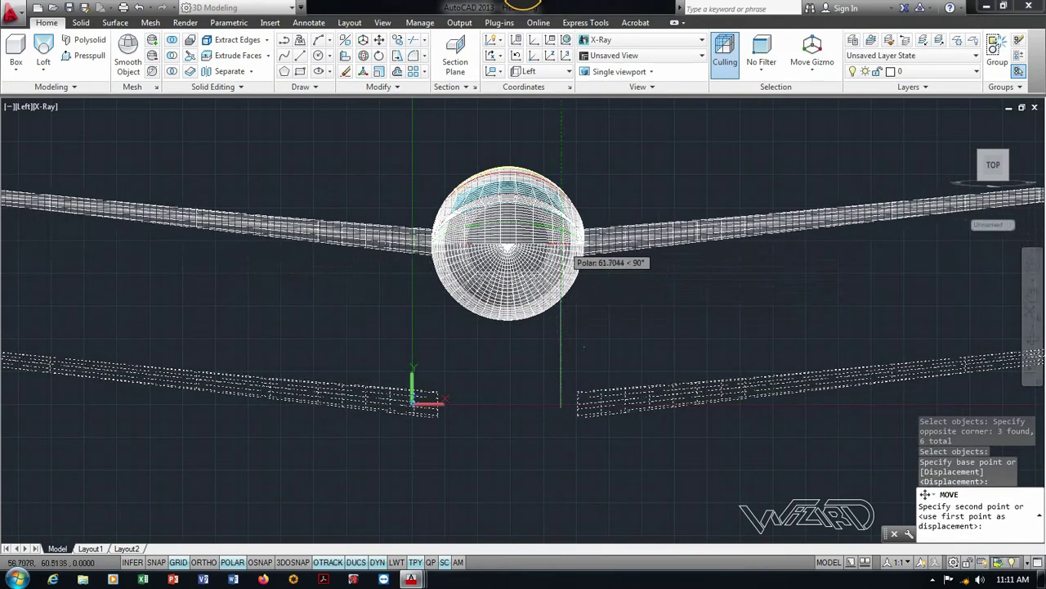
left_click(561, 233)
key("Escape")
View the aircraft from Top, then SW Isometric, zoomed to fit the whole model.
scroll(551, 331, "down", 2)
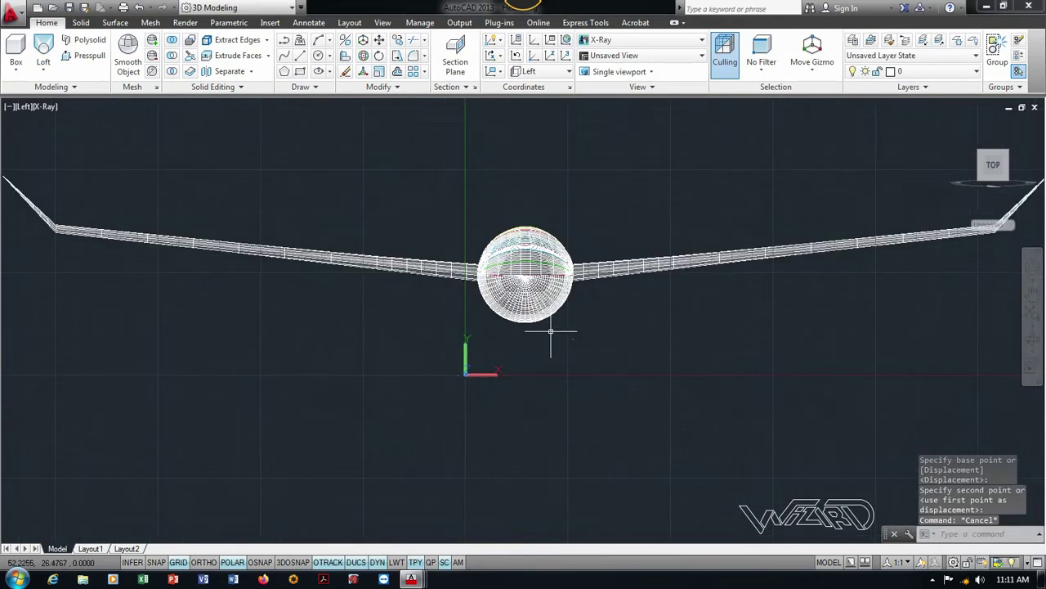
scroll(550, 331, "down", 2)
left_click(24, 107)
left_click(51, 140)
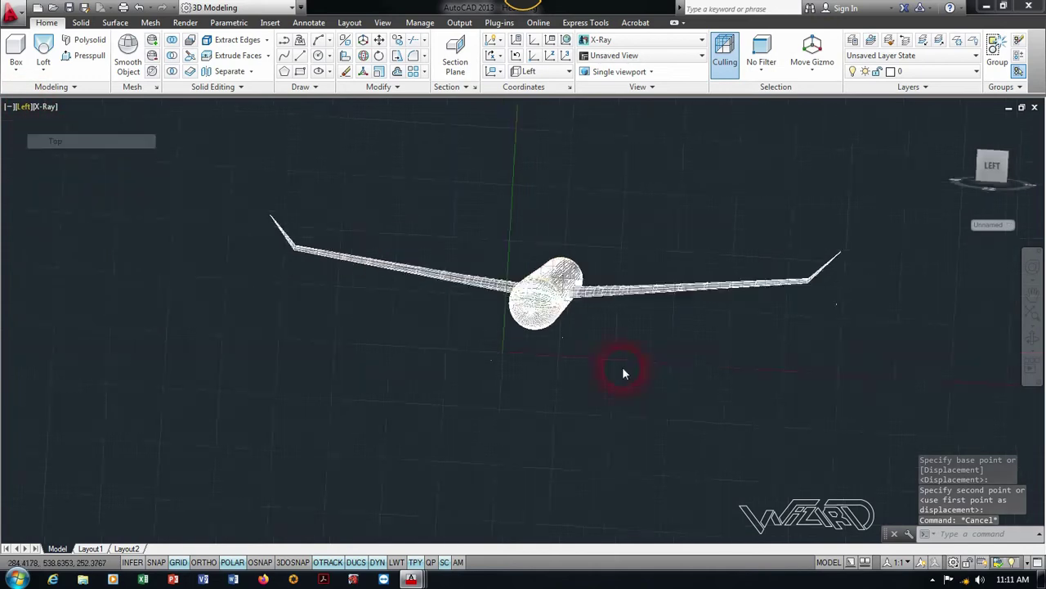
left_click(23, 107)
left_click(57, 225)
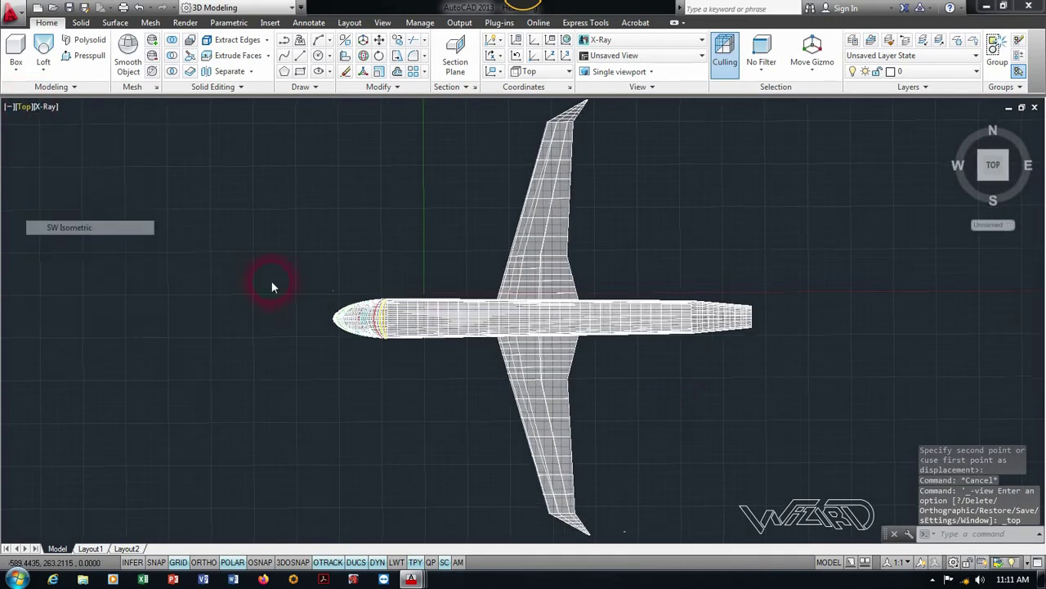
middle_click(520, 362)
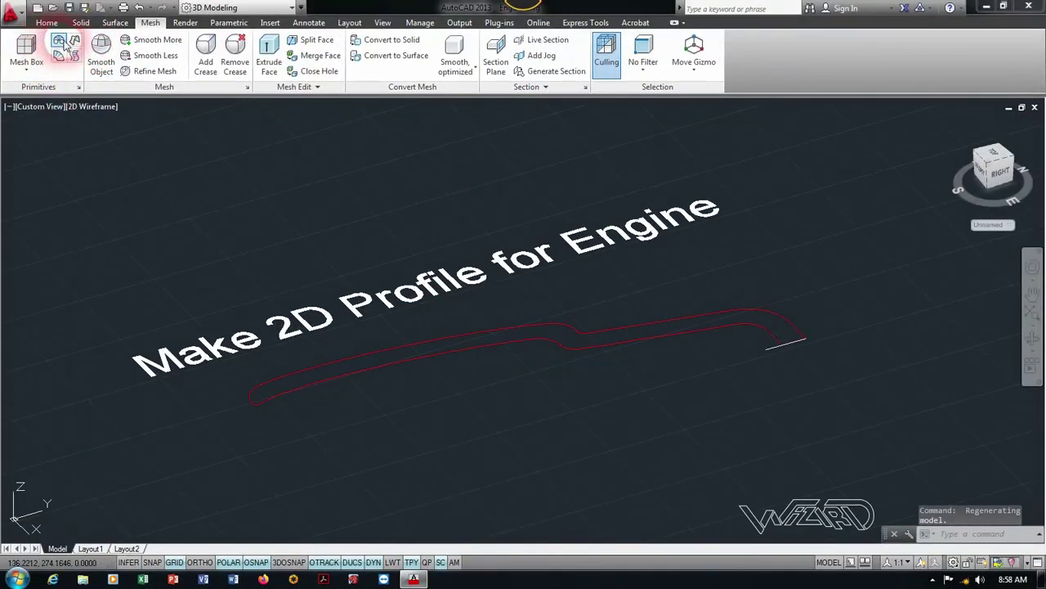
Revolve the engine profile around the short axis line with default angles.
left_click(61, 41)
key("Escape")
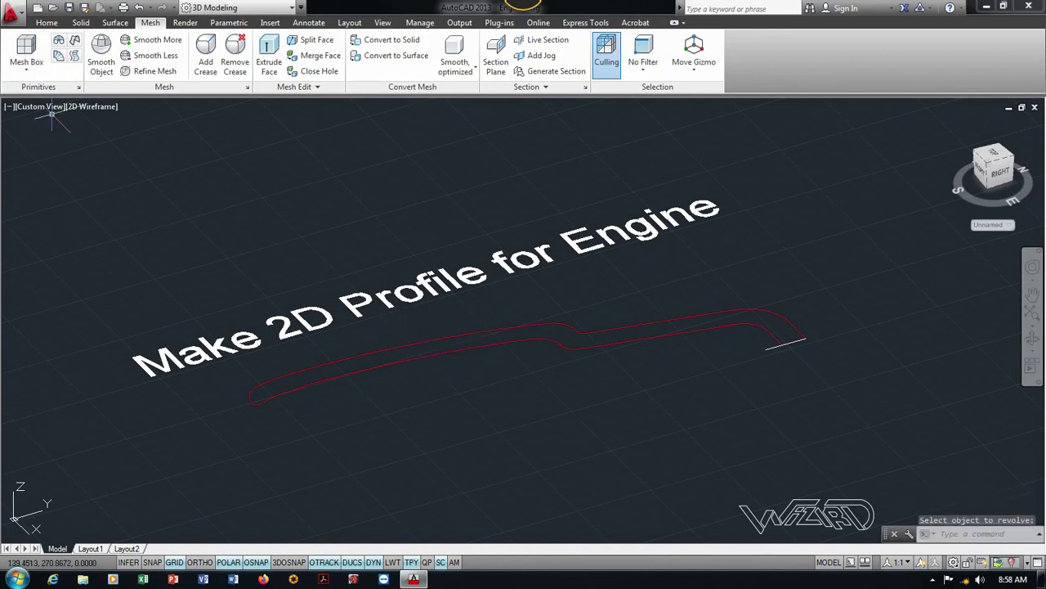
left_click(57, 41)
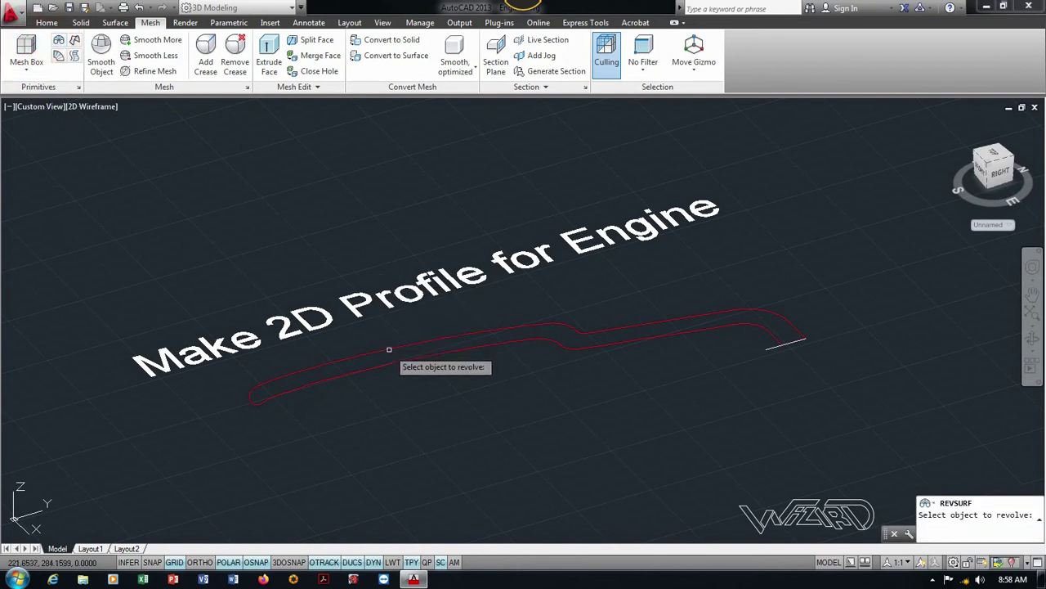
left_click(770, 348)
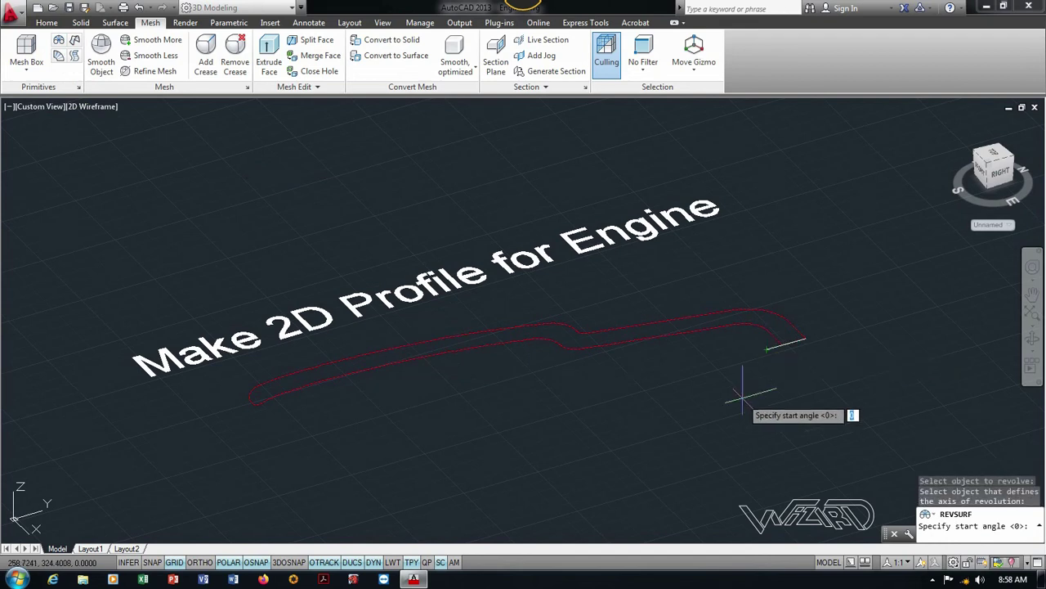
key("Return")
key("Return")
scroll(462, 270, "down", 2)
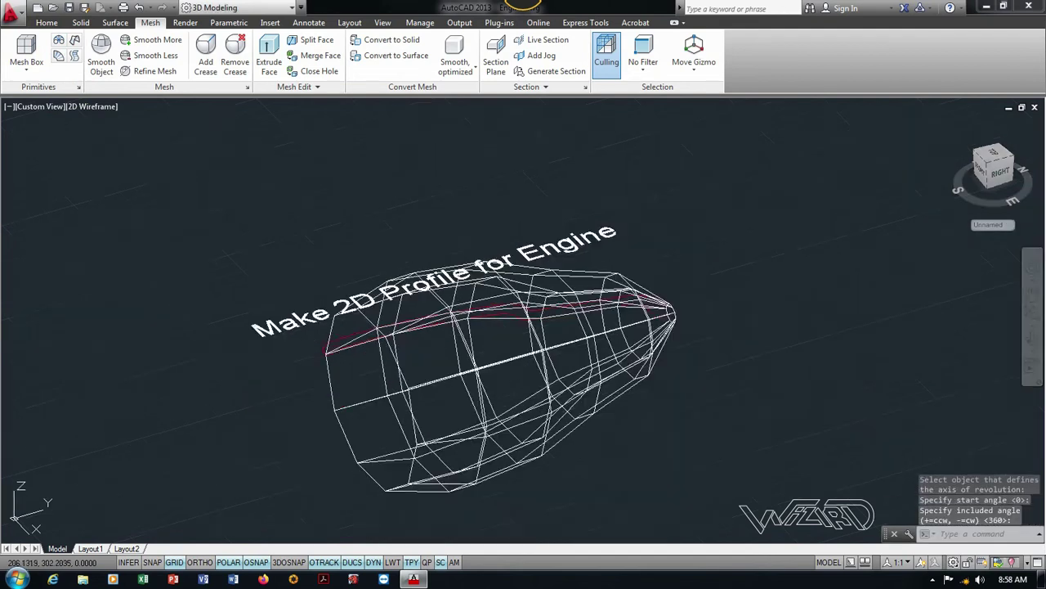
scroll(462, 270, "down", 2)
middle_click_drag(696, 308, 603, 303, "shift")
scroll(491, 335, "up", 2)
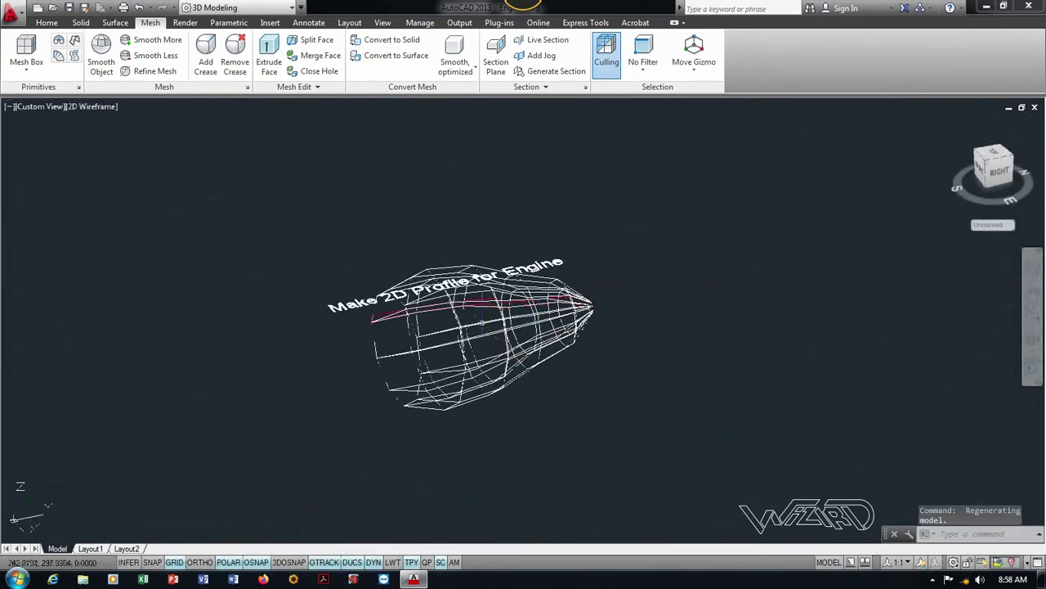
Inspect the coarse revolved mesh in X-ray visual style, then delete it.
left_click(50, 111)
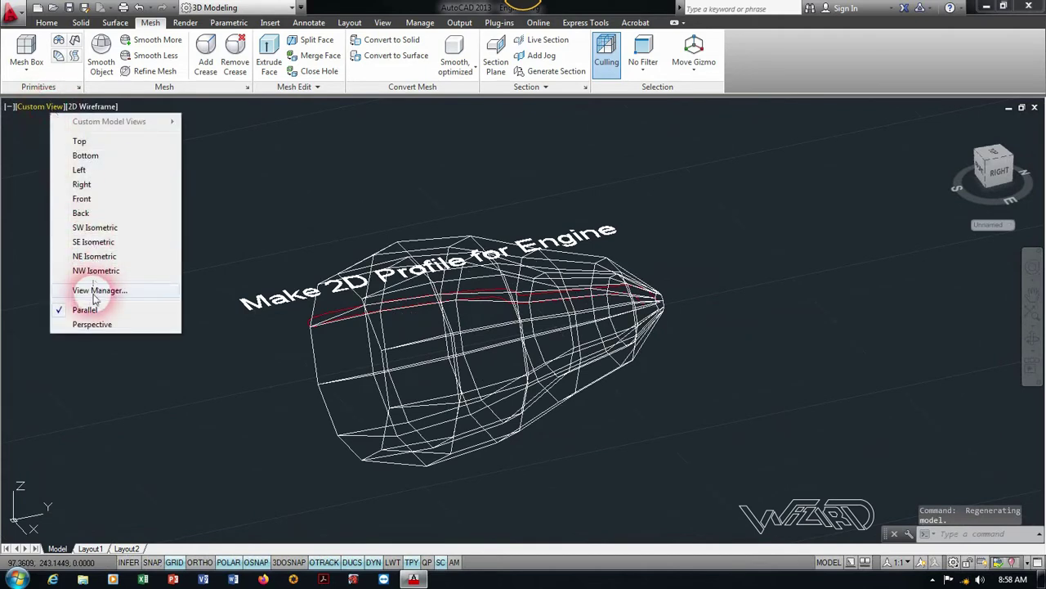
left_click(262, 149)
left_click(92, 107)
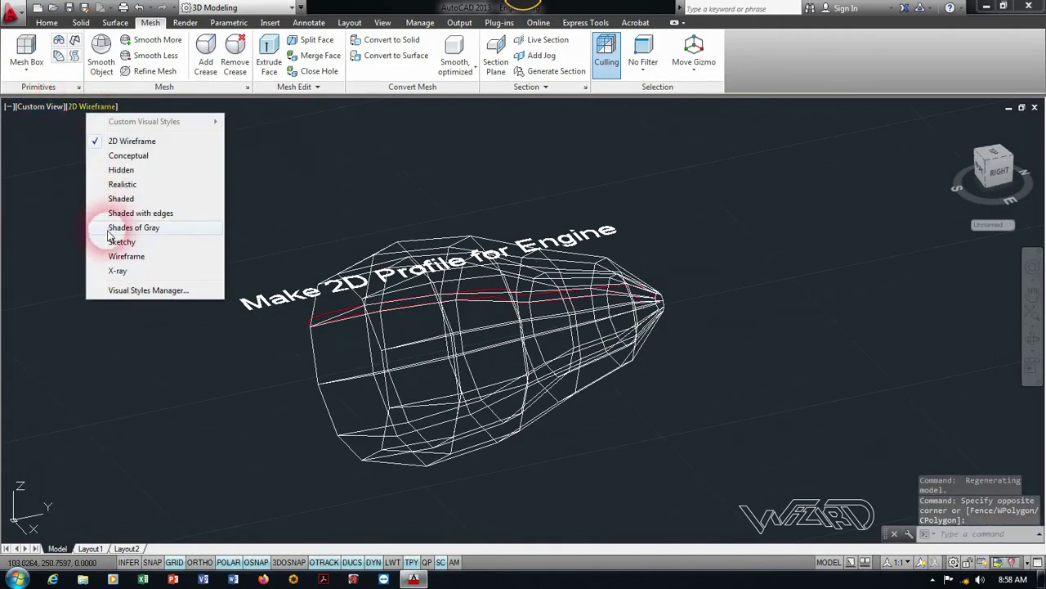
left_click(118, 271)
middle_click_drag(491, 335, 517, 351, "shift")
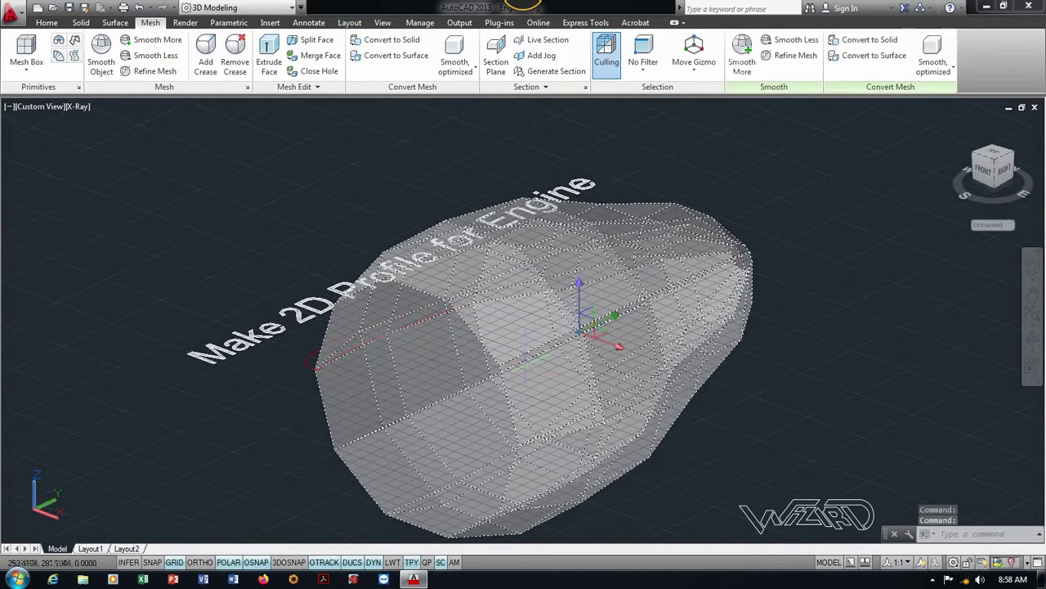
key("Delete")
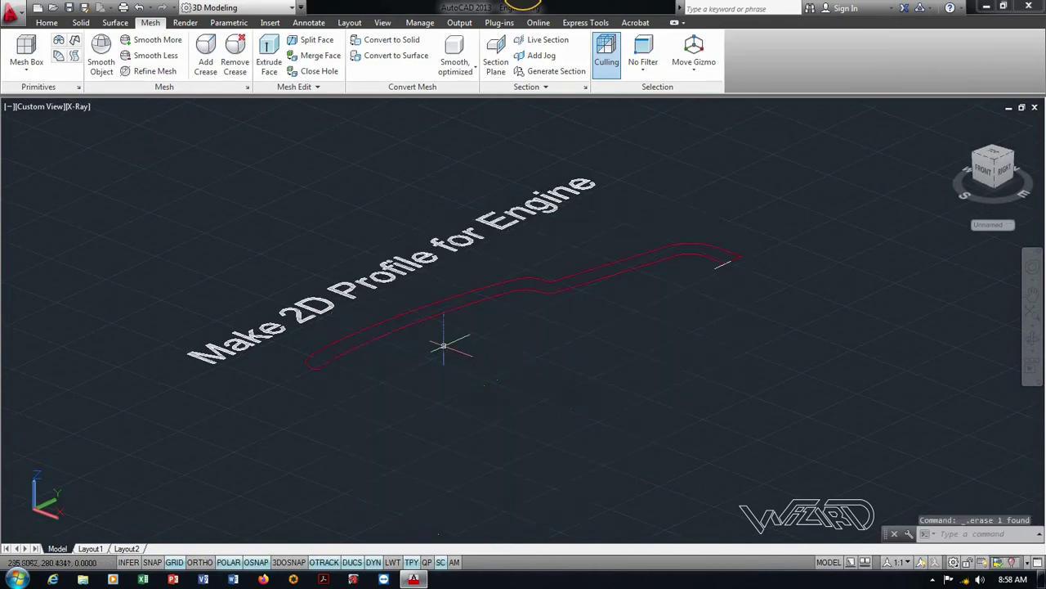
Set SURFTAB1 and SURFTAB2 mesh densities to 50.
type("SURFAtab")
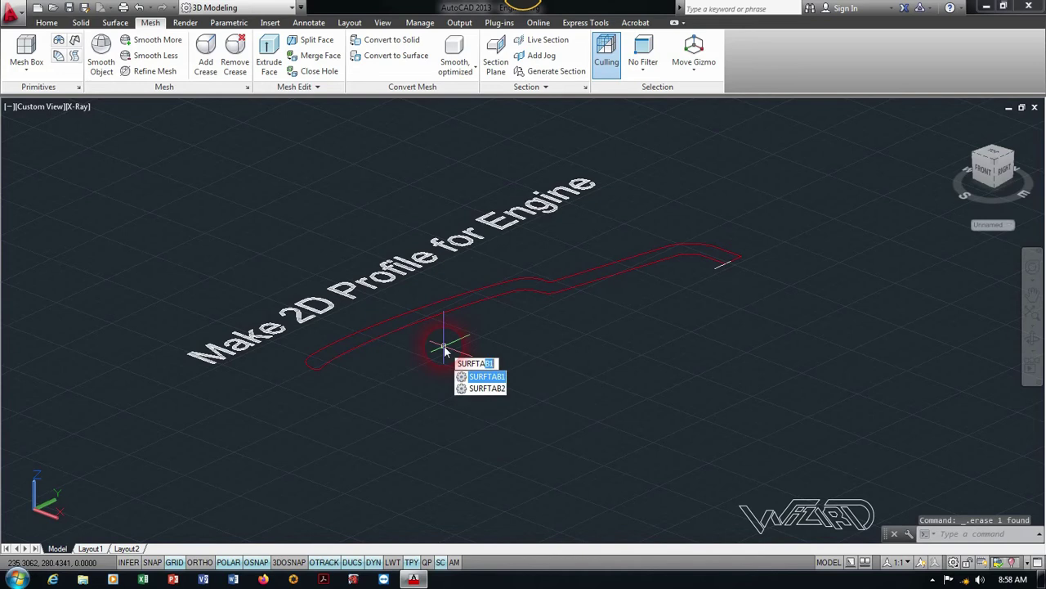
type("1")
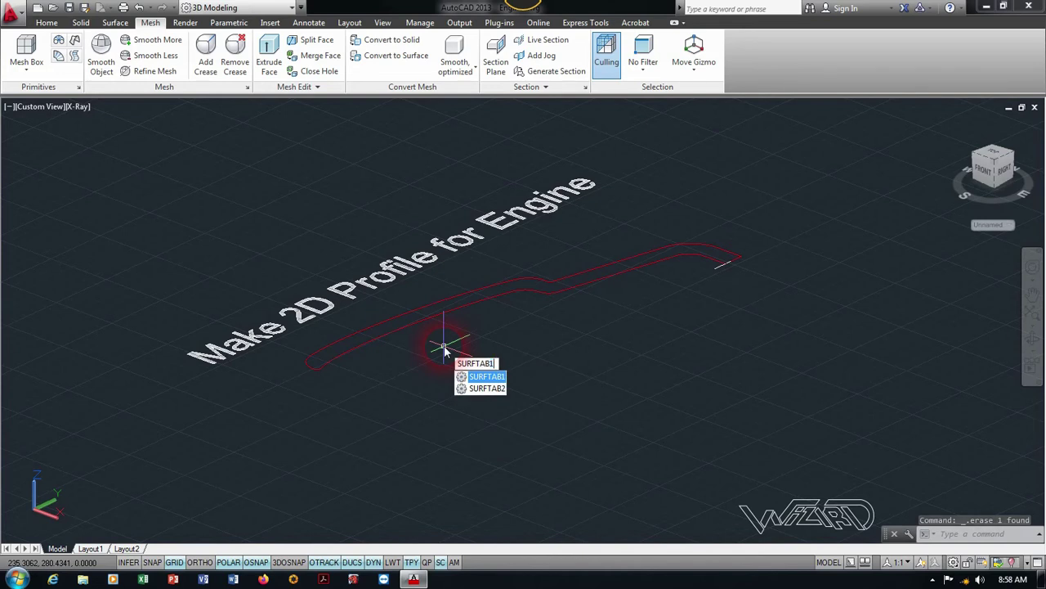
key("Return")
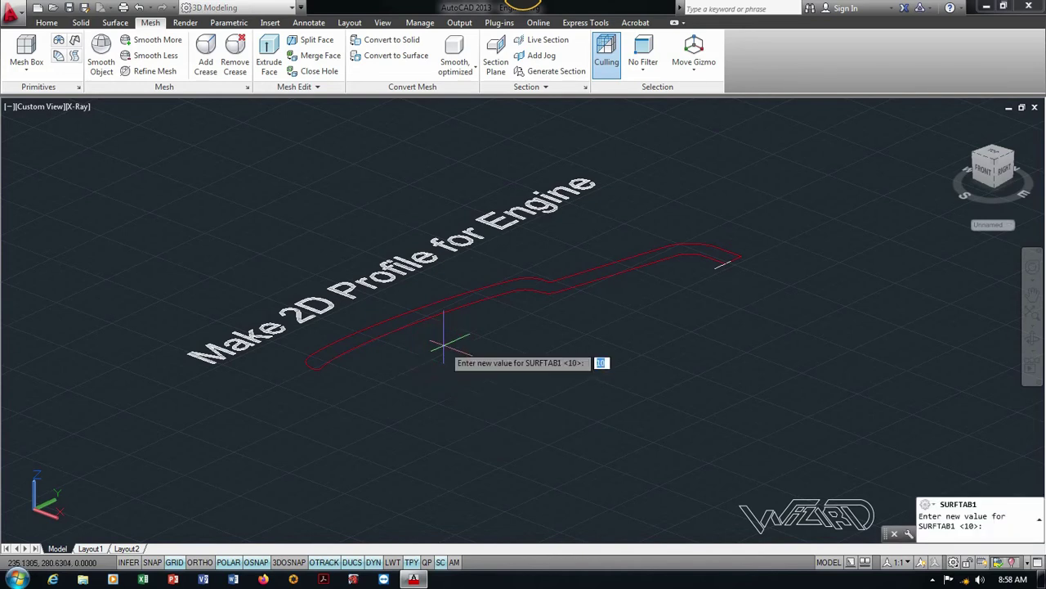
key("Return")
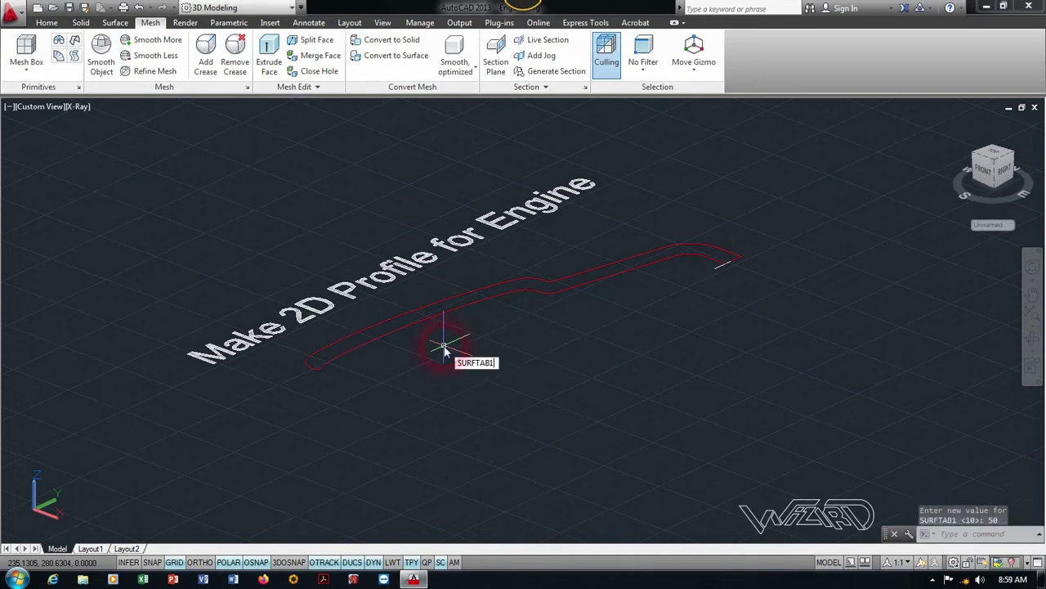
key("BackSpace")
type("2")
key("Return")
key("Return")
Revolve the red engine profile a full 360° around the short axis, shown Shaded with edges.
left_click(58, 40)
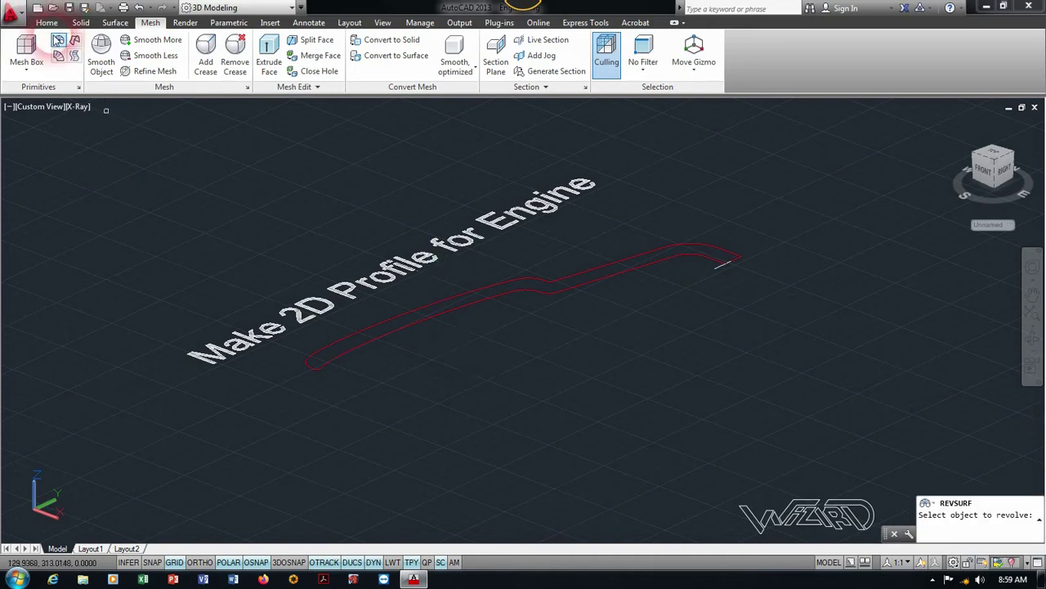
left_click(432, 313)
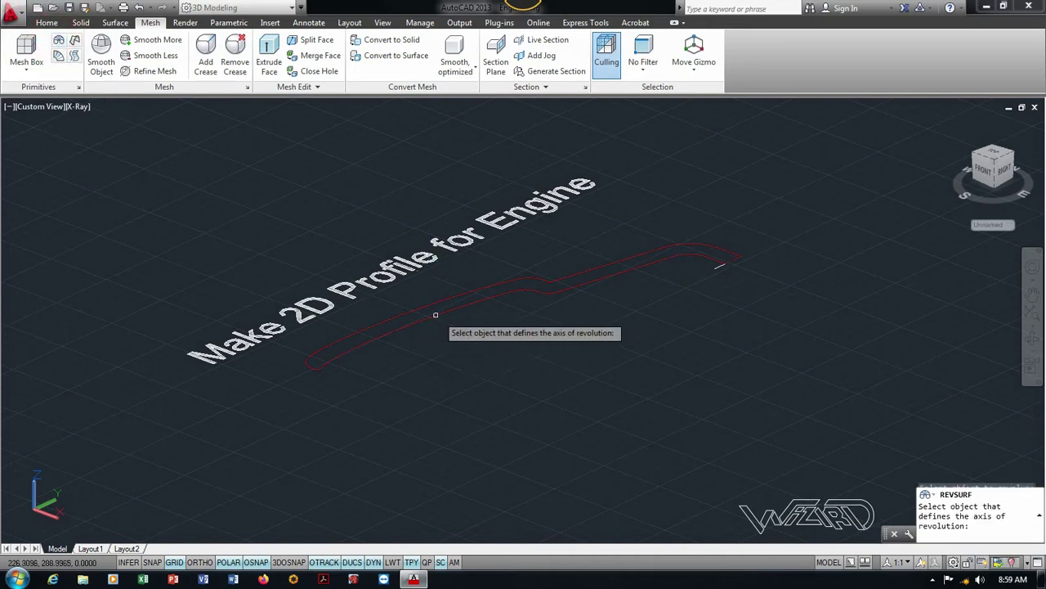
left_click(718, 268)
key("Return")
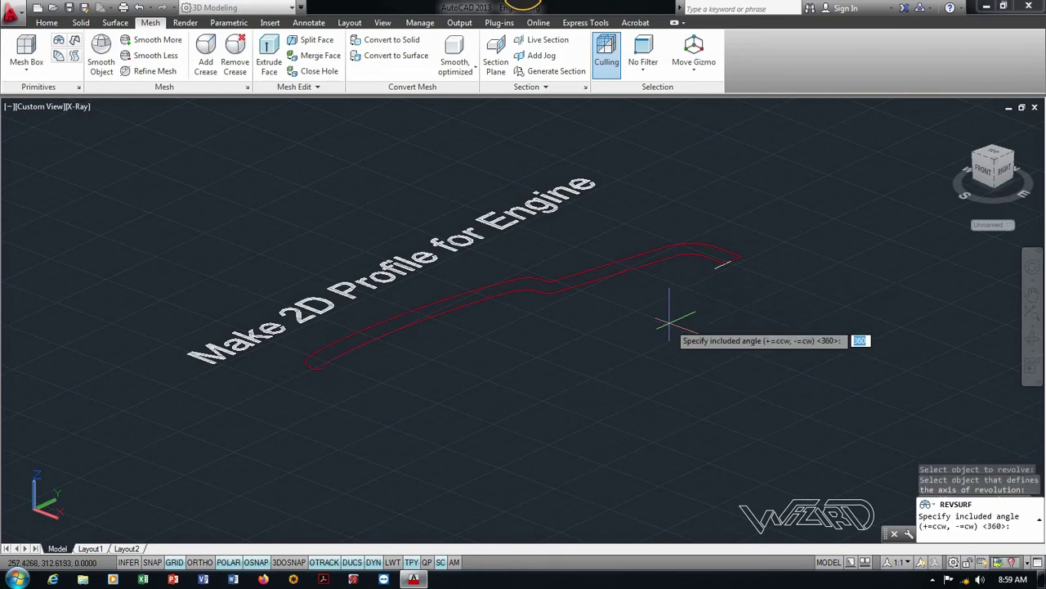
key("Return")
scroll(533, 331, "down", 1)
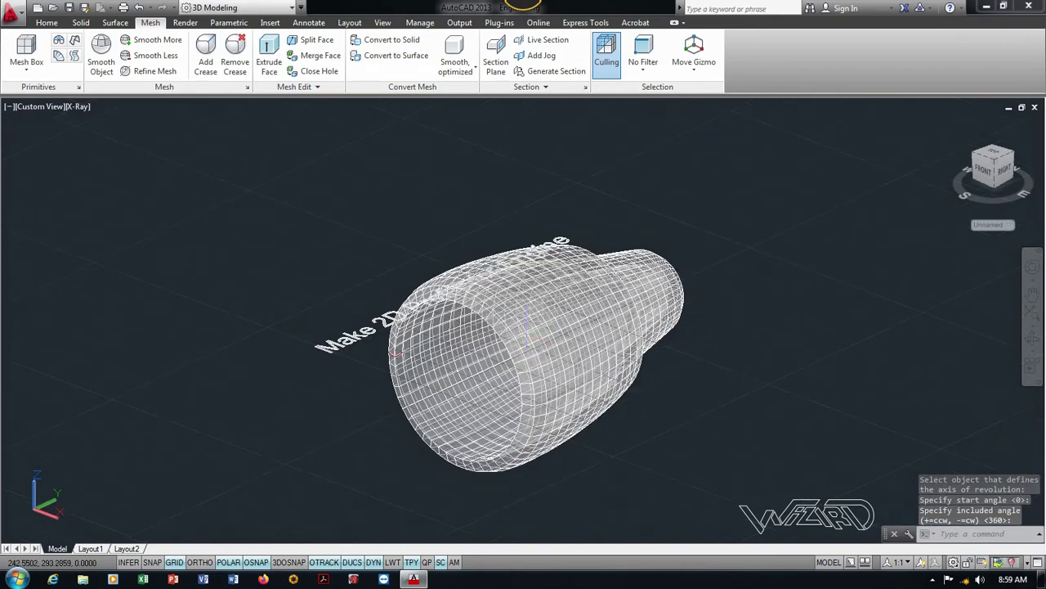
middle_click_drag(599, 390, 631, 373, "shift")
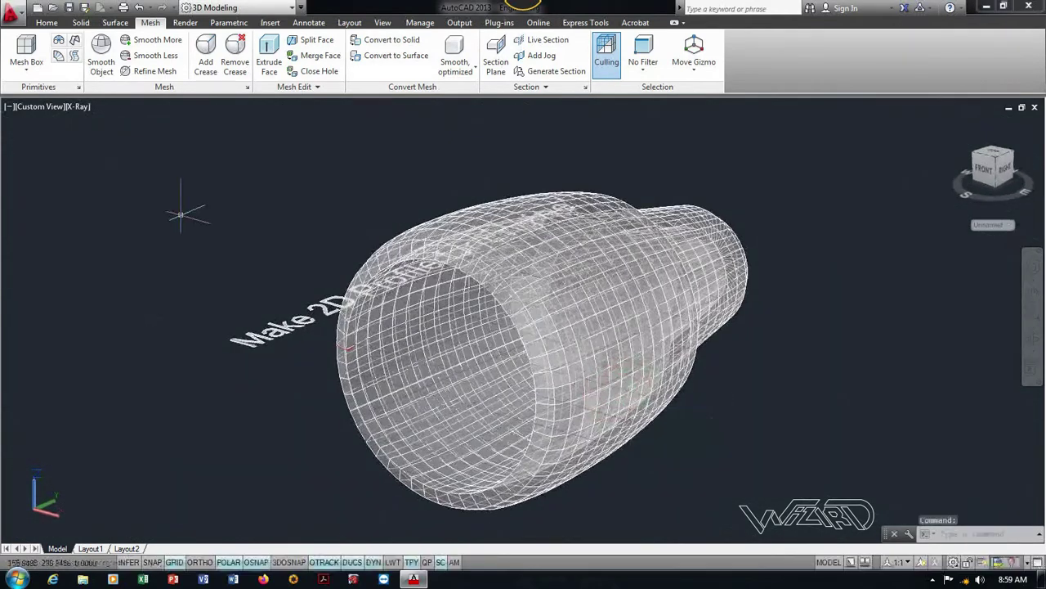
left_click(80, 108)
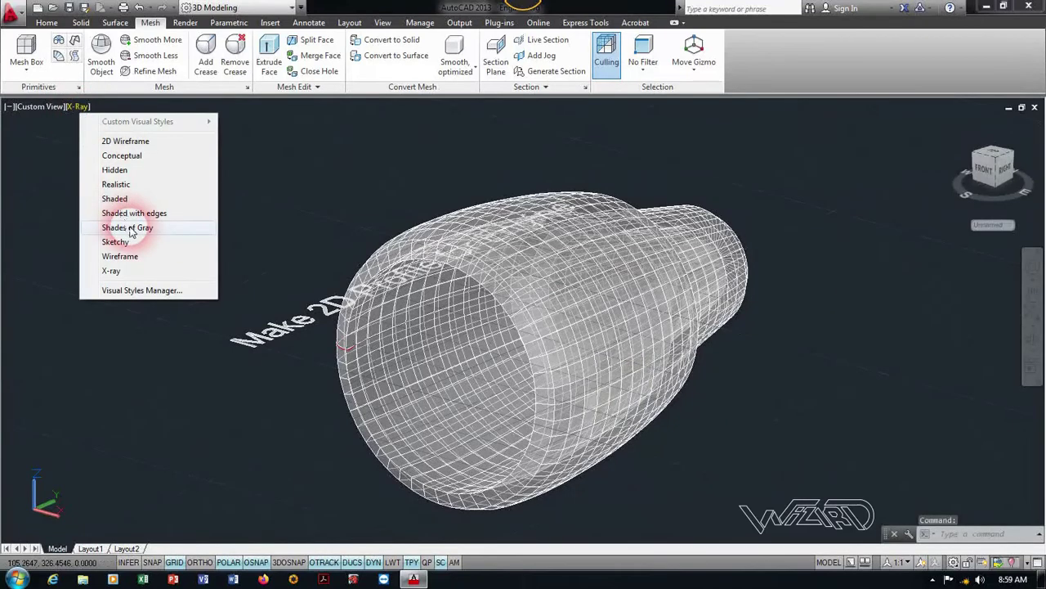
left_click(135, 213)
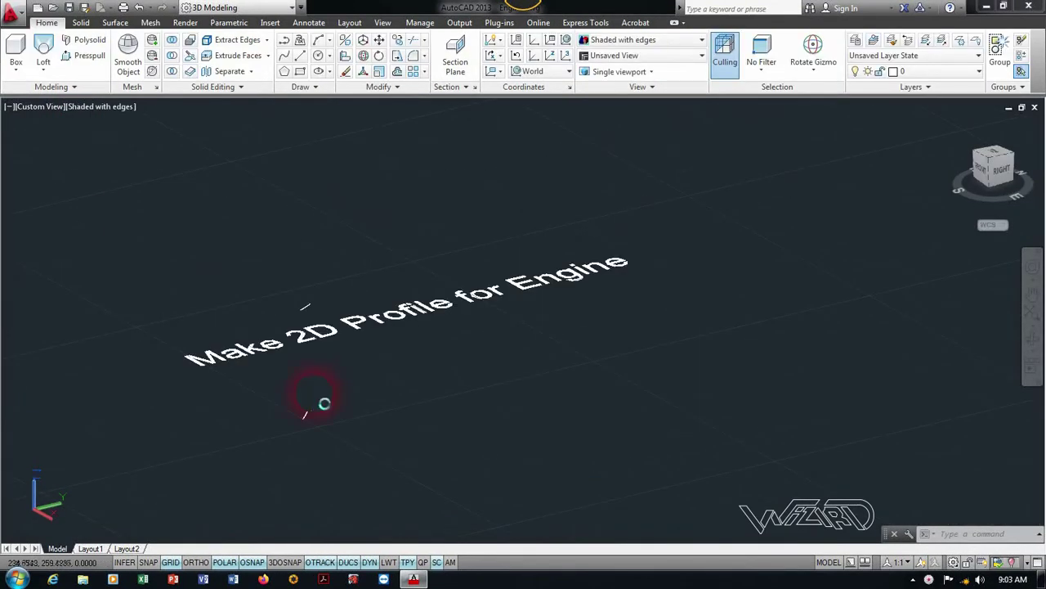
Inspect the blade cross sections from the top view and a tilted 3D view.
scroll(294, 470, "up", 3)
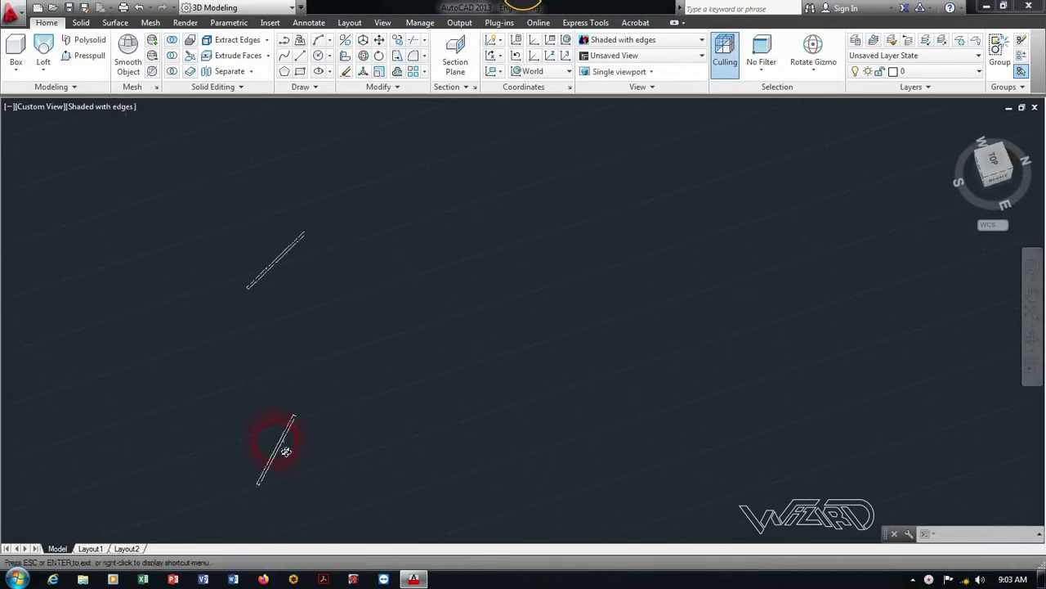
left_click(276, 475)
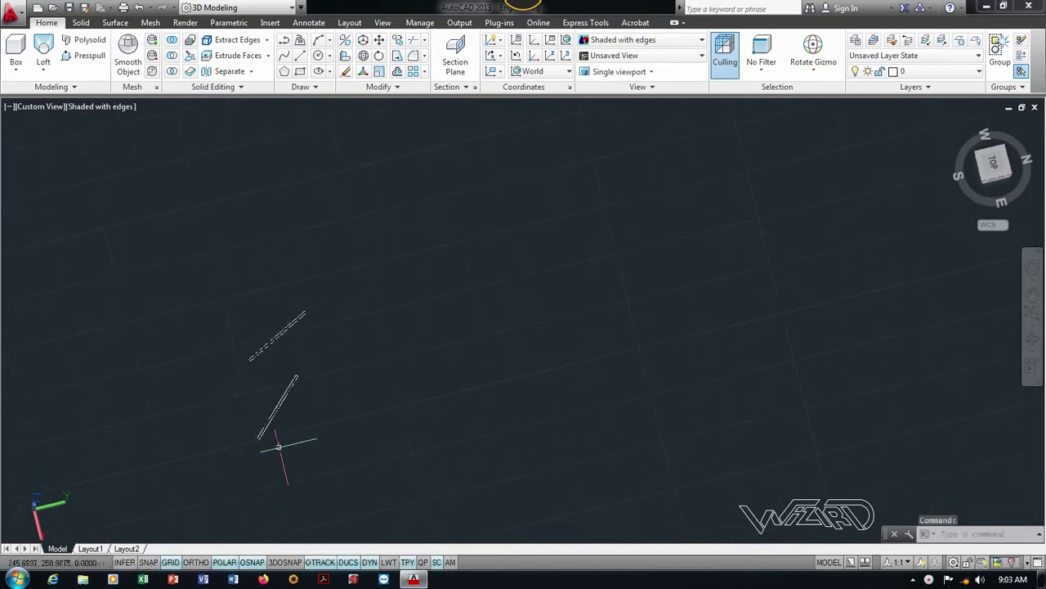
middle_click_drag(278, 446, 260, 360, "shift")
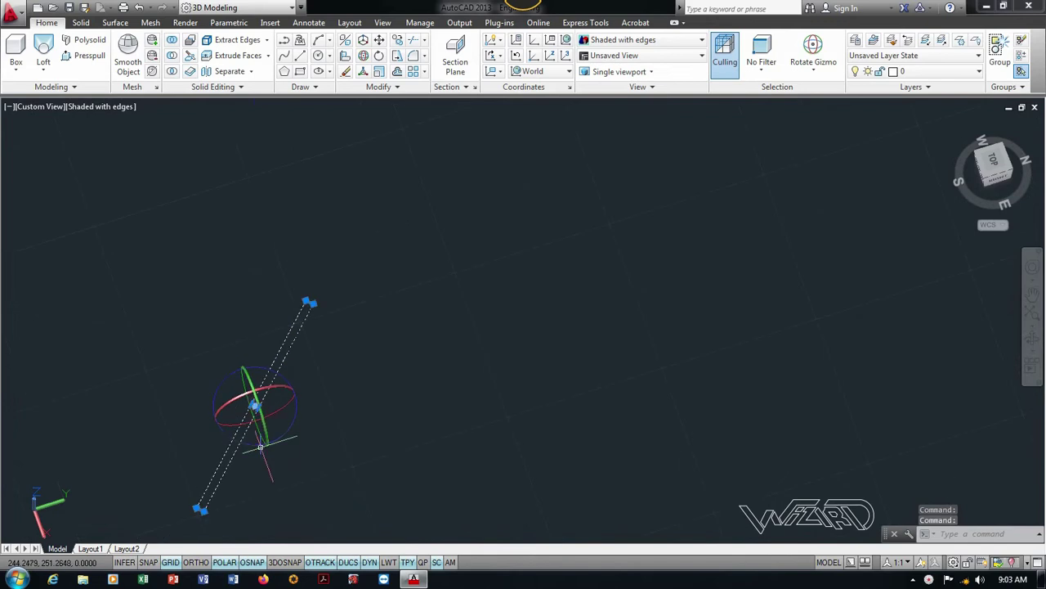
key("Escape")
left_click(994, 167)
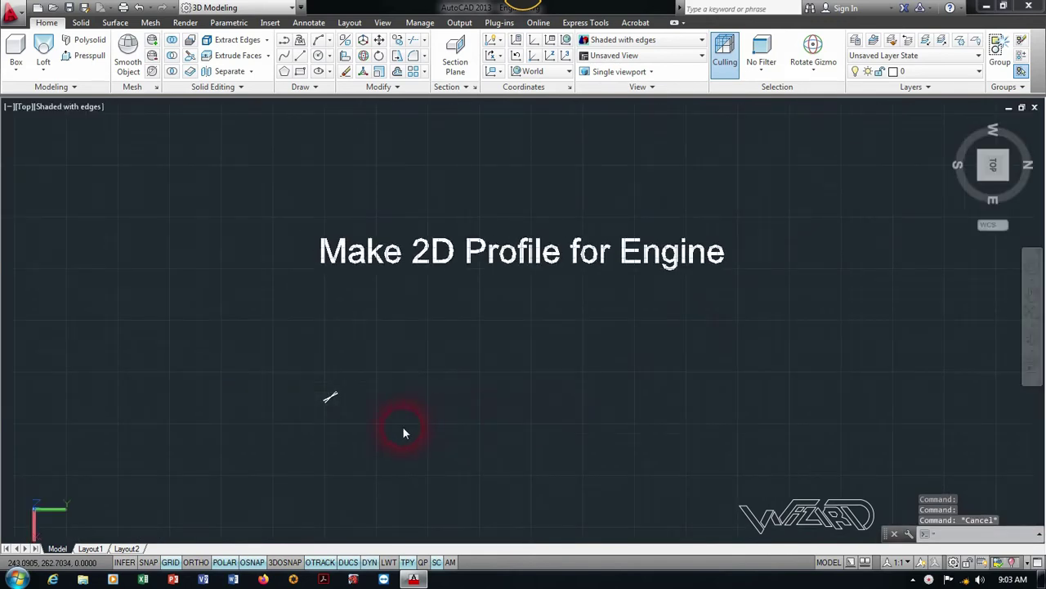
scroll(285, 369, "up", 5)
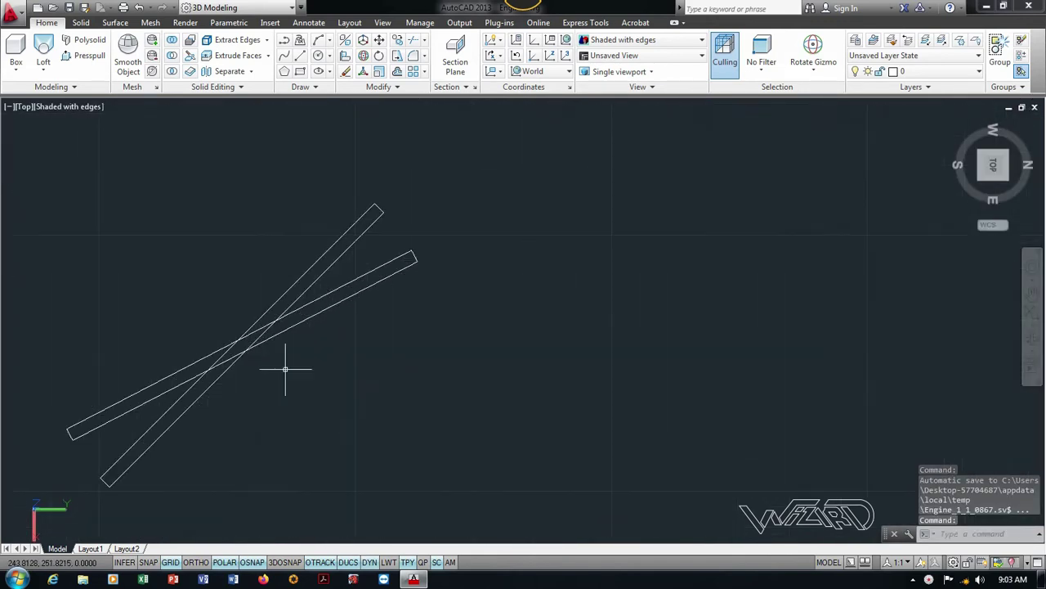
left_click(310, 323)
key("Escape")
left_click_drag(993, 163, 993, 176)
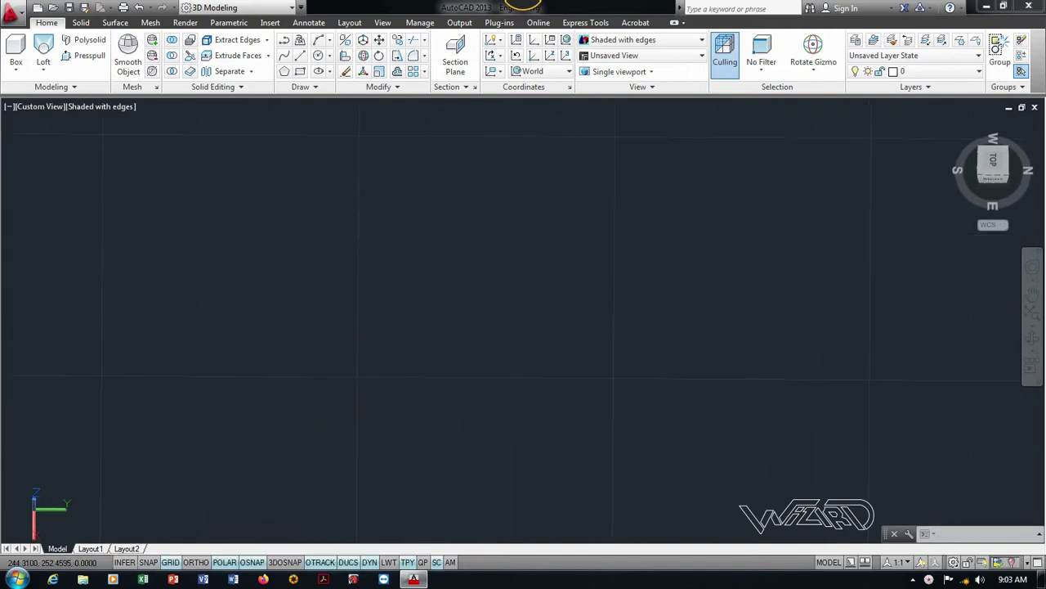
mouse_move(406, 362)
middle_mouse_down("shift")
mouse_move(451, 397)
mouse_move(474, 381)
middle_mouse_up("shift")
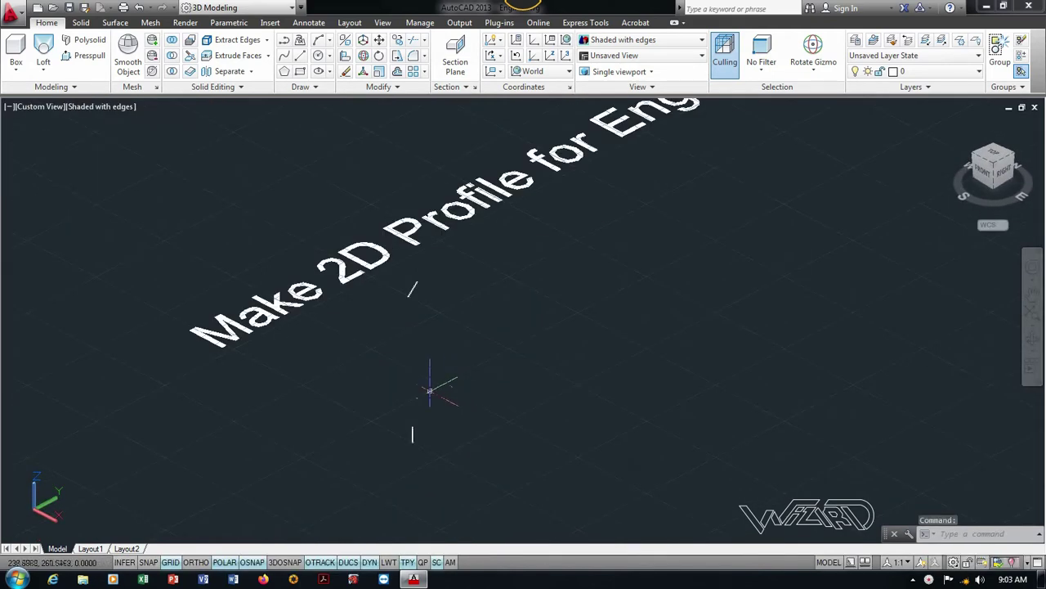
Loft the two window-selected cross sections into a solid blade and orbit around it.
left_click(45, 51)
left_click(421, 495)
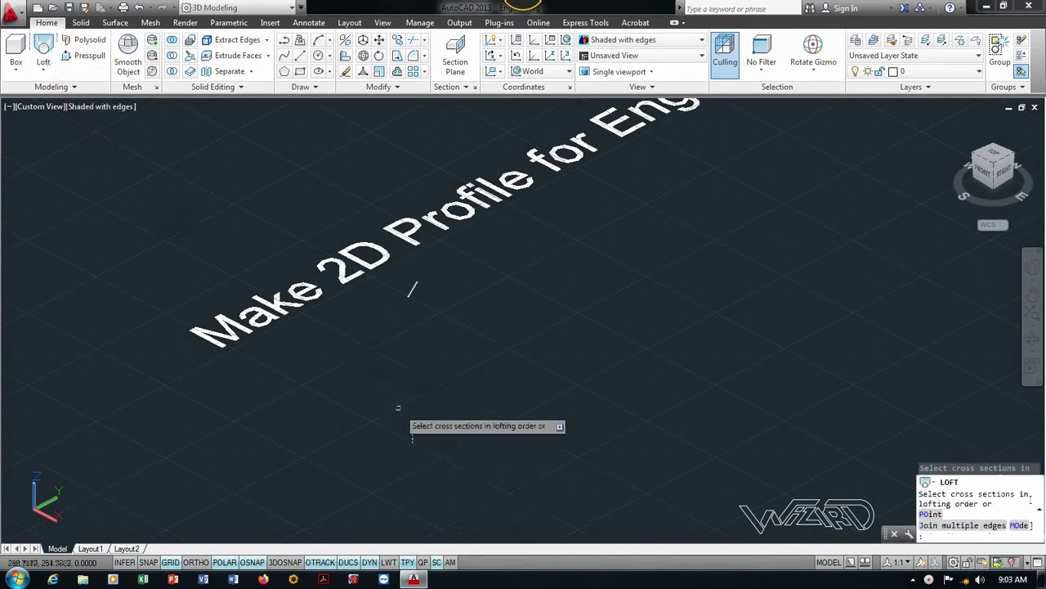
left_click(425, 327)
key("Return")
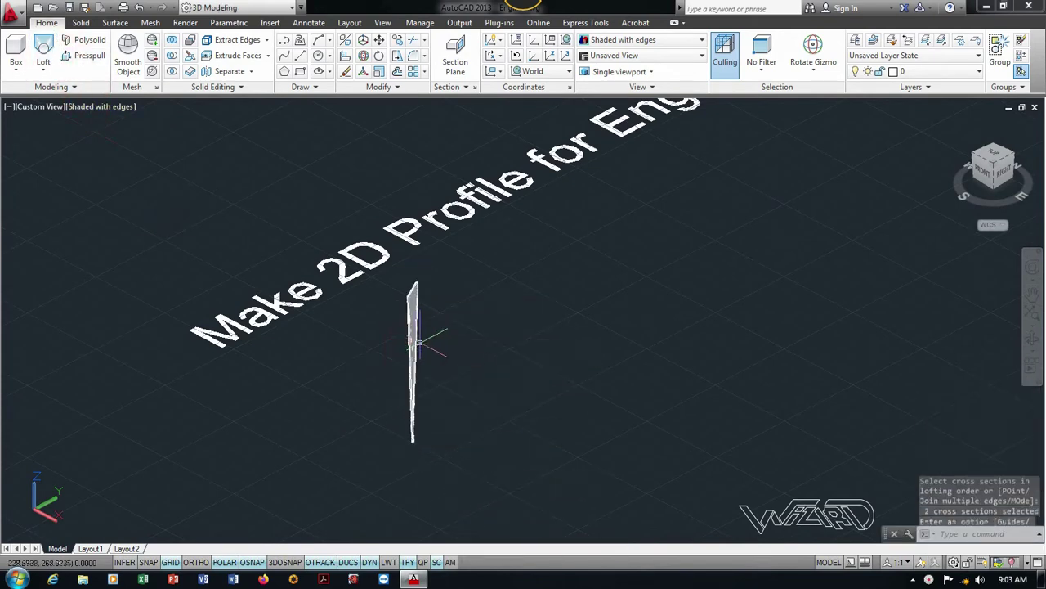
scroll(417, 356, "up", 3)
key("Return")
middle_click_drag(416, 356, 427, 337, "shift")
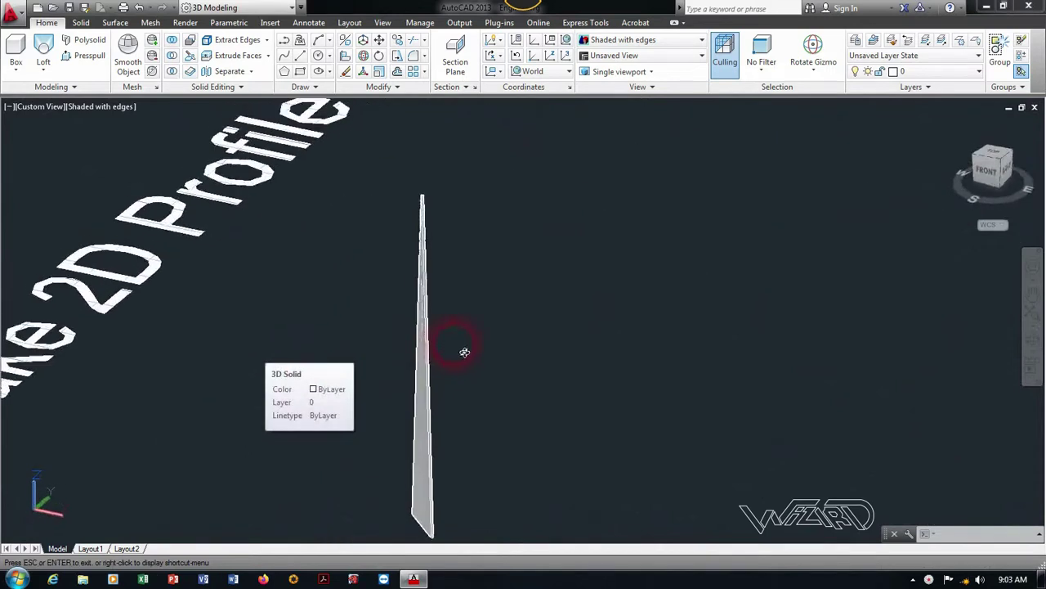
scroll(417, 359, "down", 3)
scroll(413, 400, "up", 2)
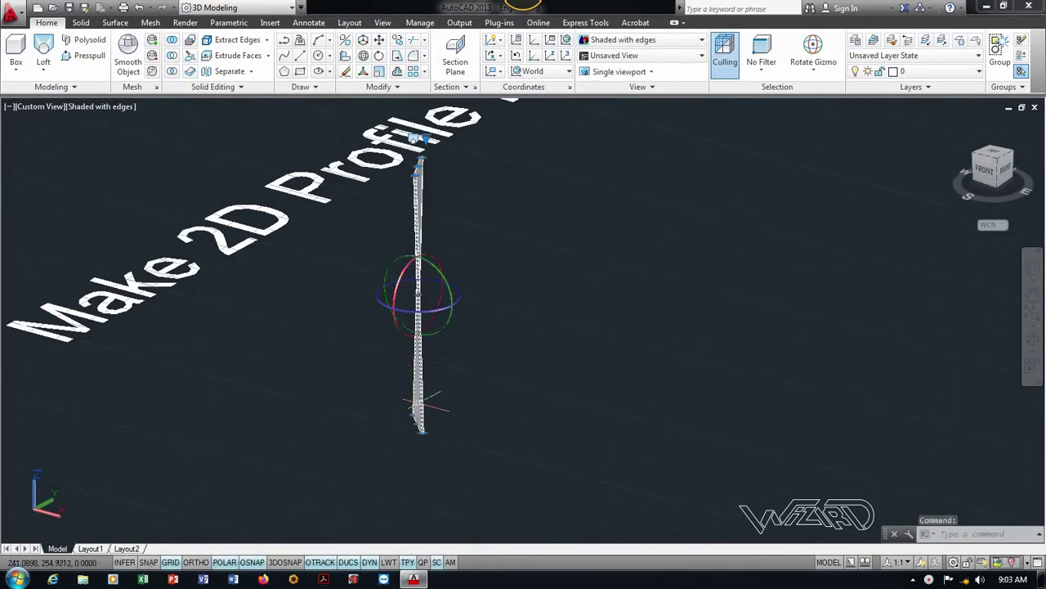
Colour the blade solid gray 251 in Properties, after first trying brown 27.
right_click(350, 309)
left_click(422, 294)
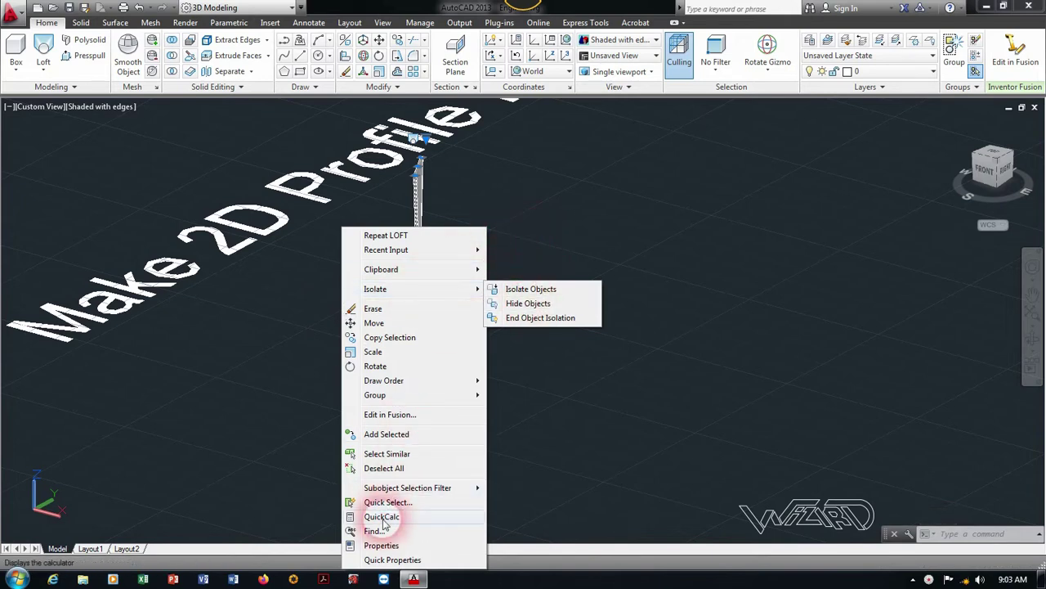
left_click(381, 545)
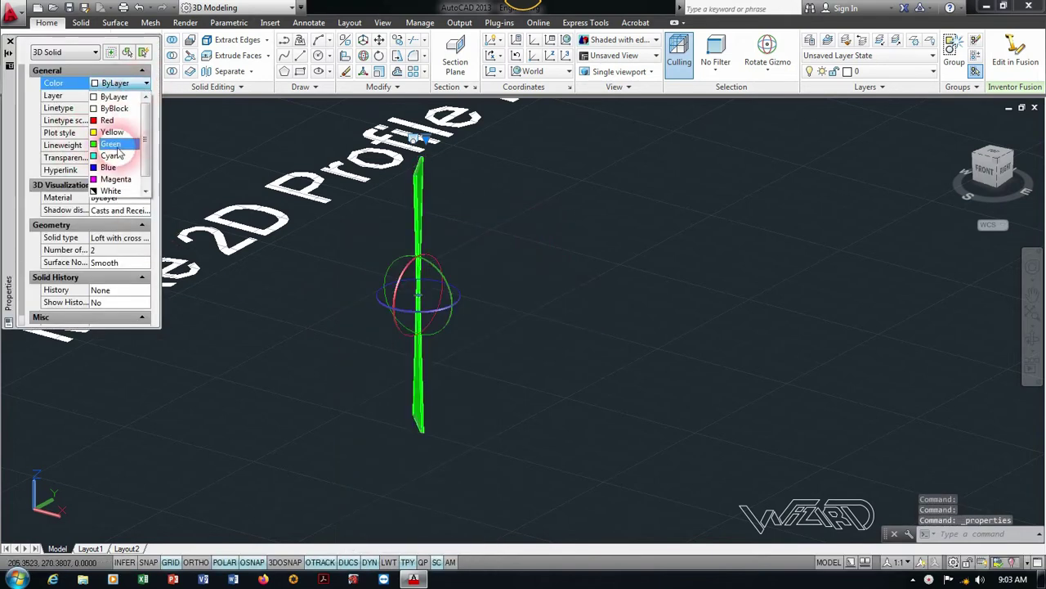
left_click(113, 185)
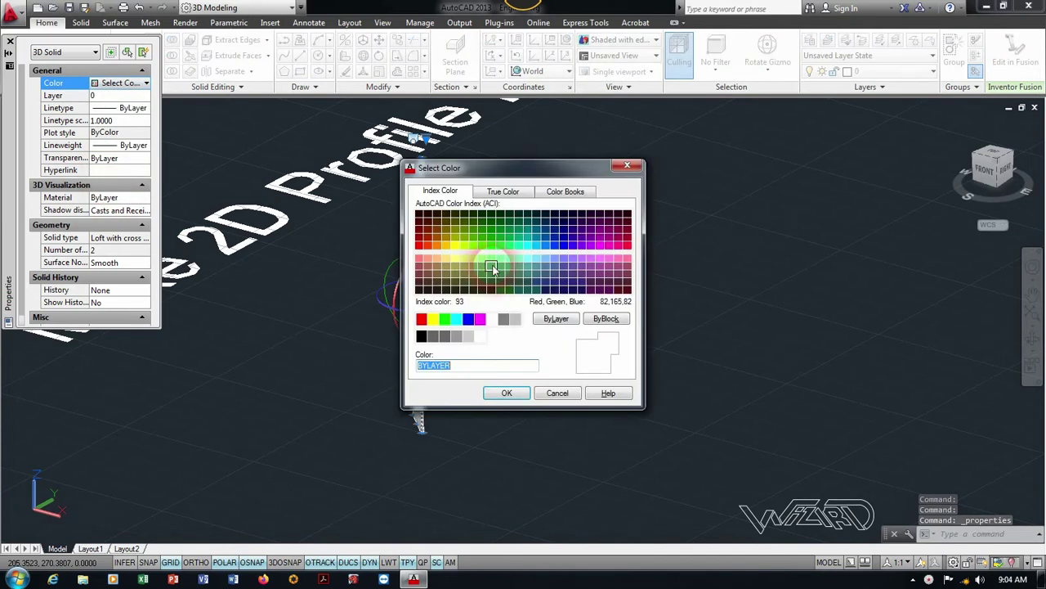
left_click(428, 283)
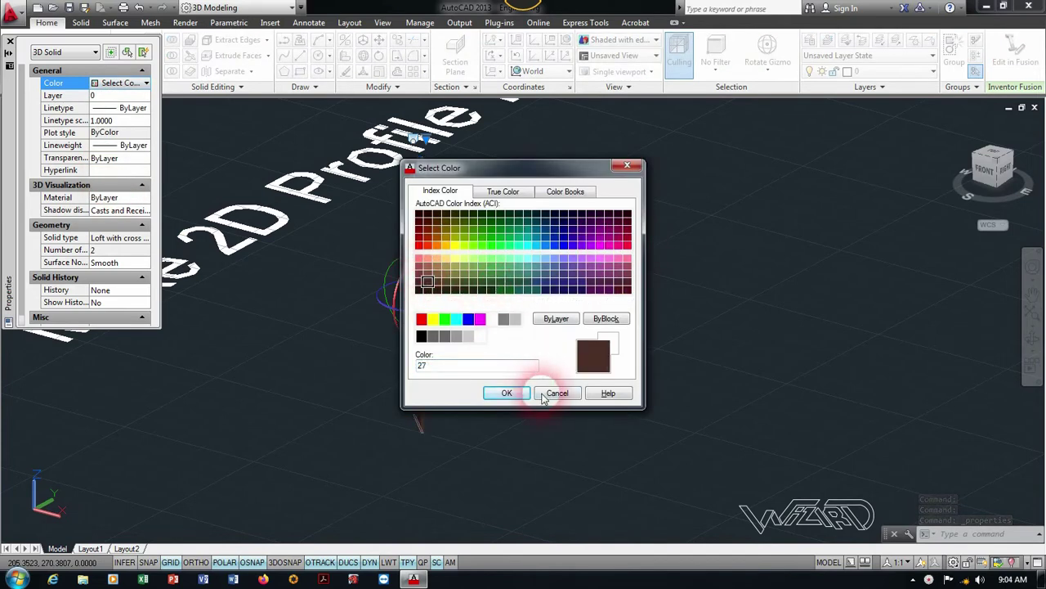
left_click(520, 394)
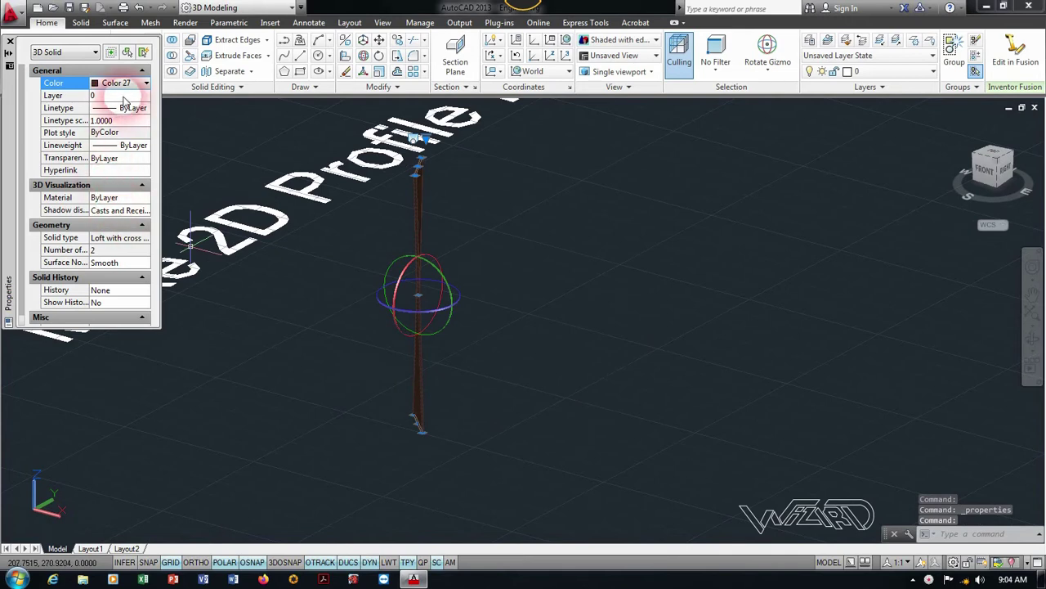
left_click(120, 192)
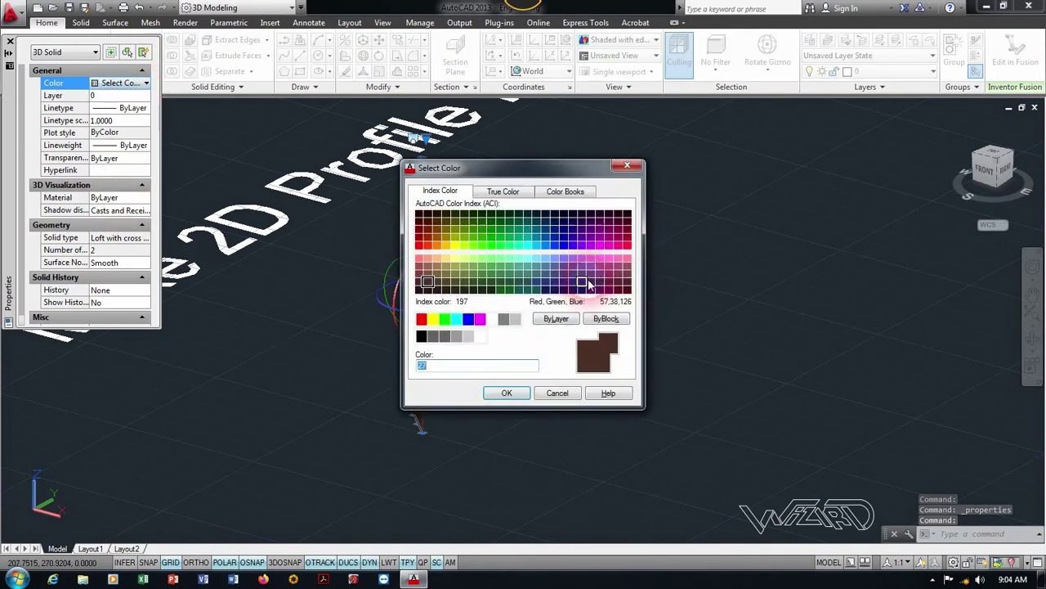
left_click(433, 336)
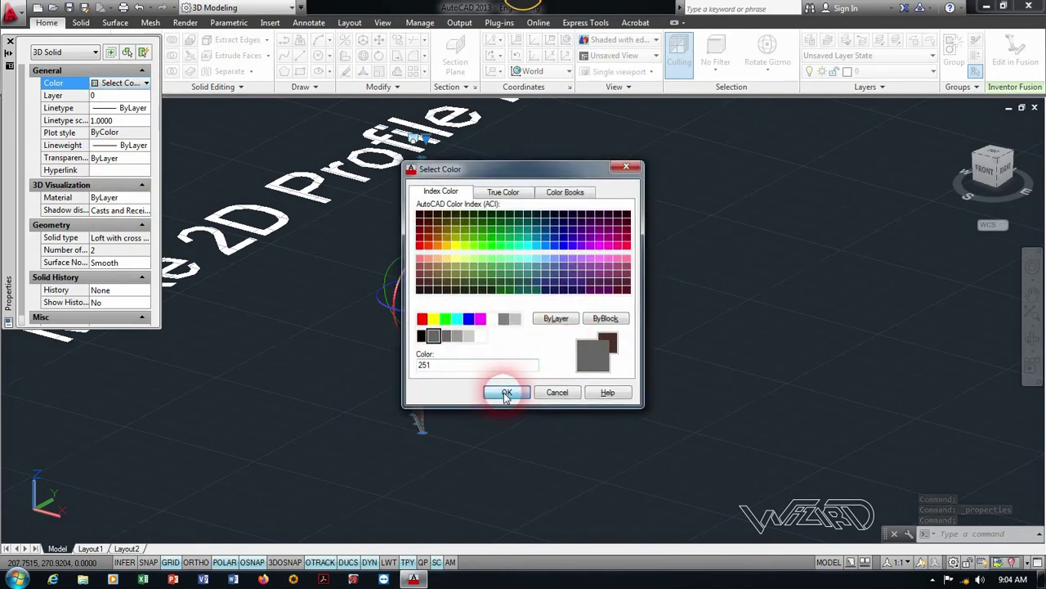
left_click(506, 394)
left_click(10, 41)
Deselect the blade and view it straight on from the Front.
key("Escape")
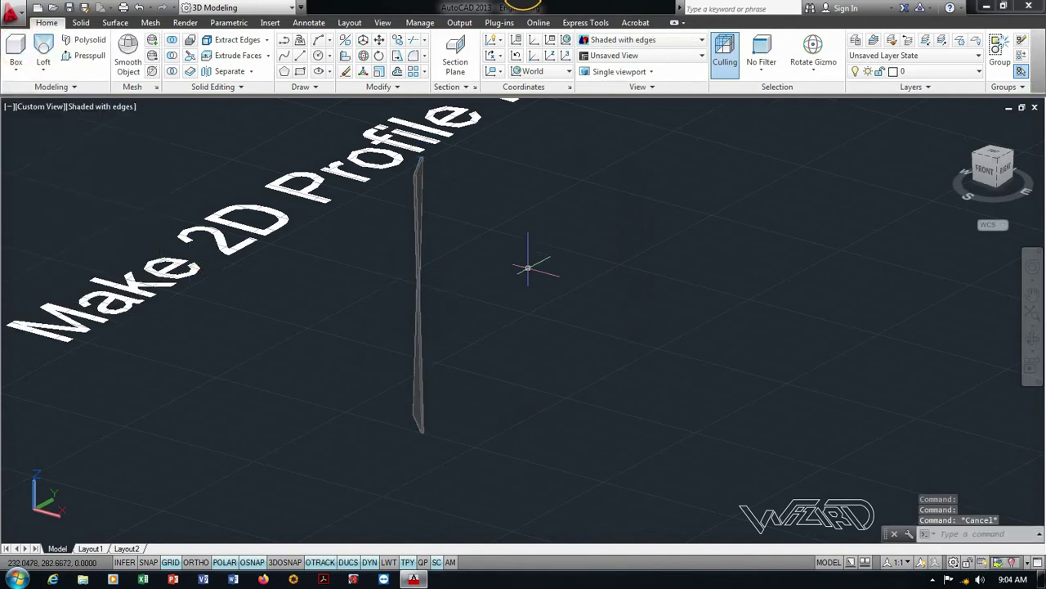
middle_click_drag(515, 352, 493, 343, "shift")
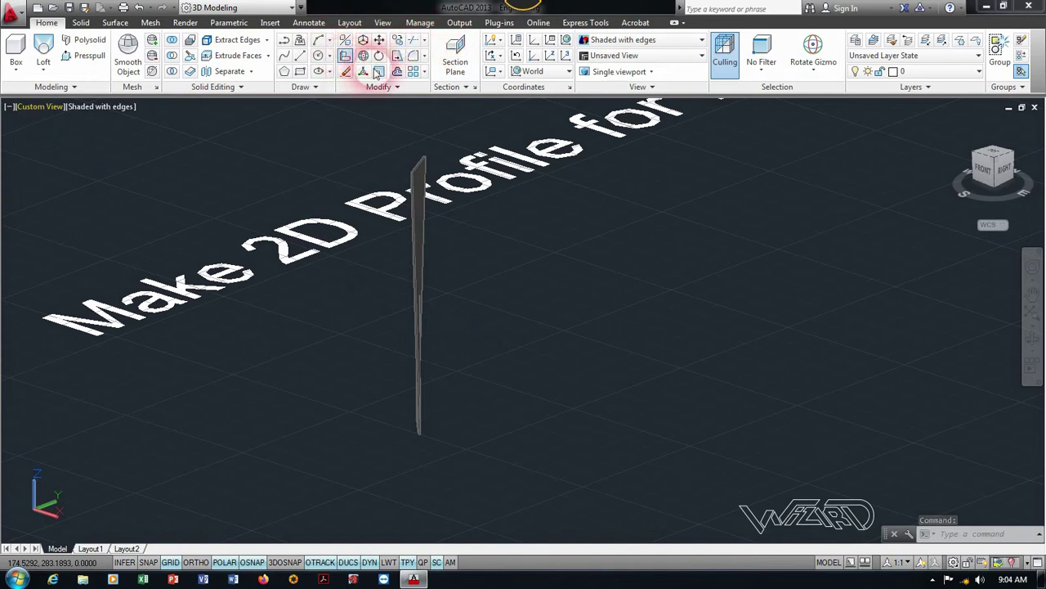
left_click(984, 173)
scroll(640, 372, "up", 3)
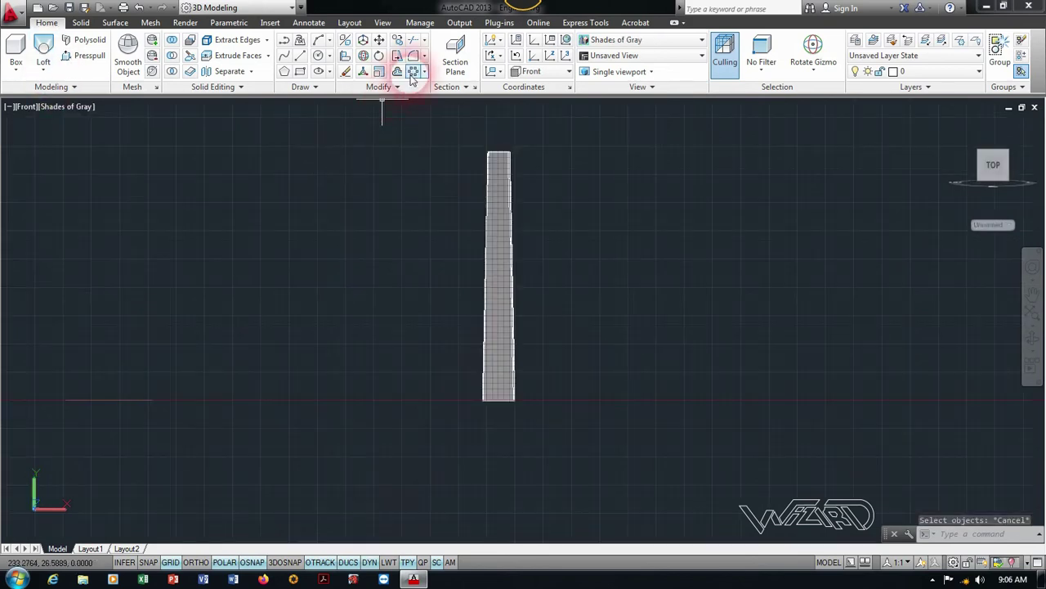
Polar-array the blade into 40 items centred on its base point.
left_click(413, 72)
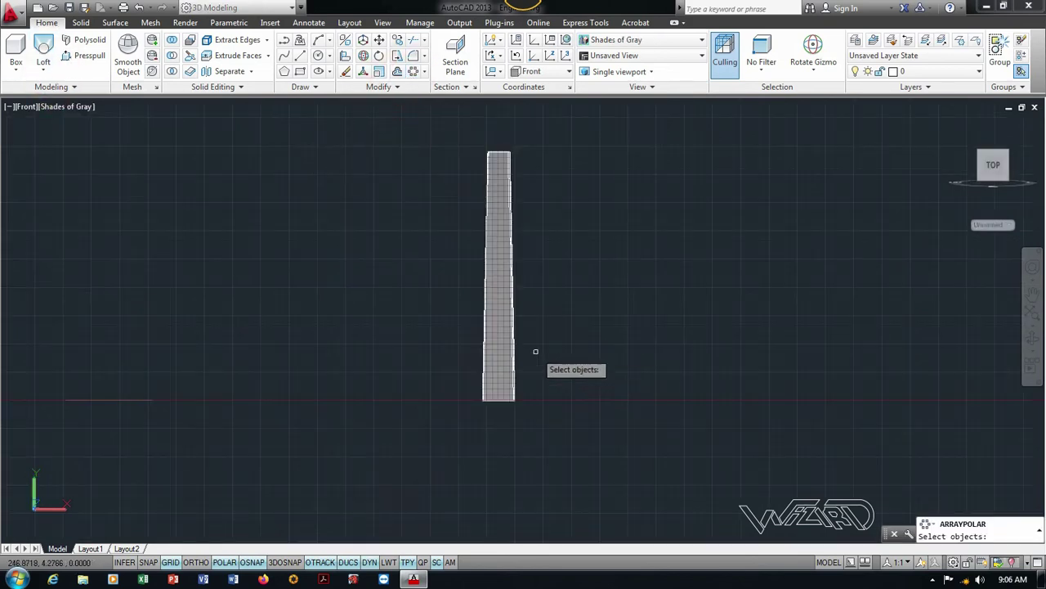
key("Return")
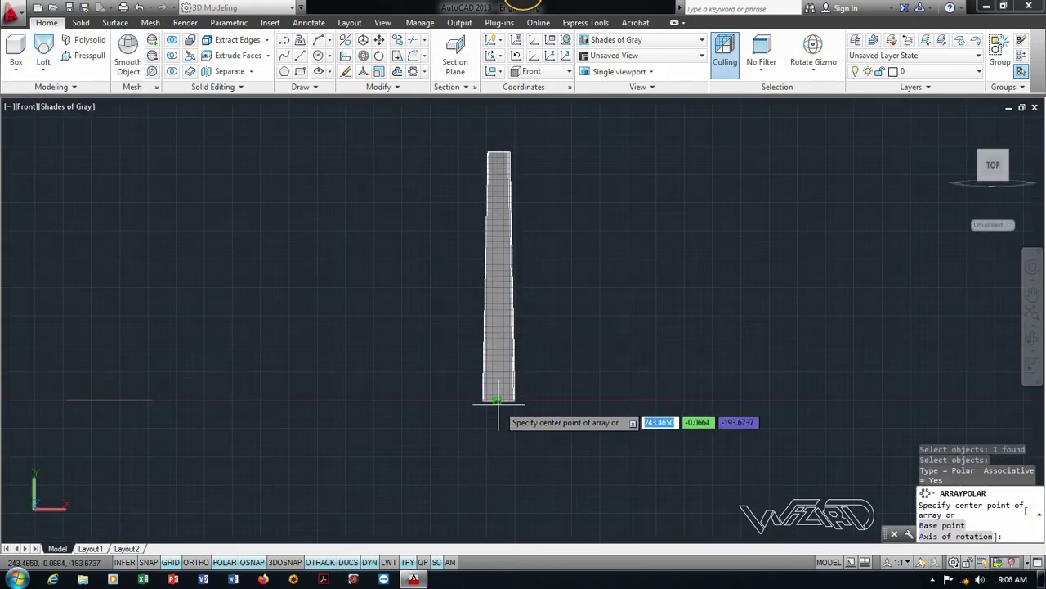
left_click(498, 401)
type("2")
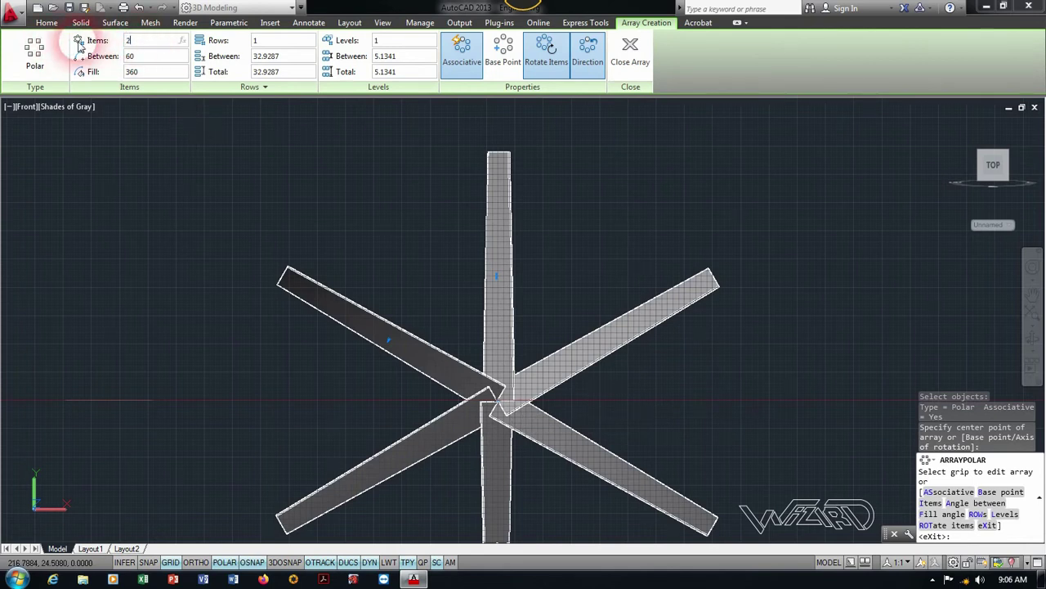
type("0")
key("Return")
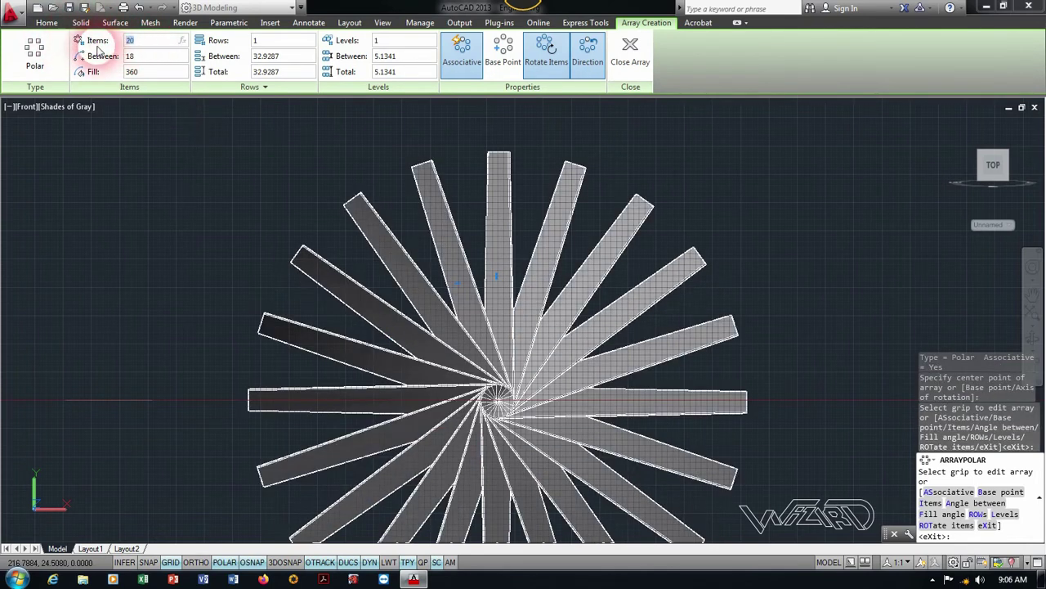
type("0")
key("Return")
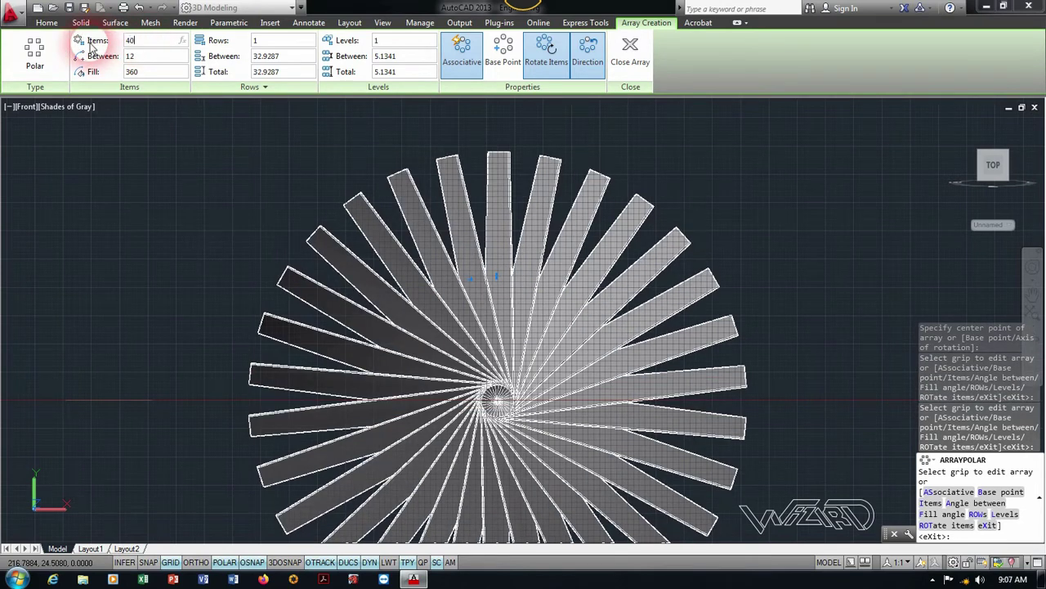
key("Return")
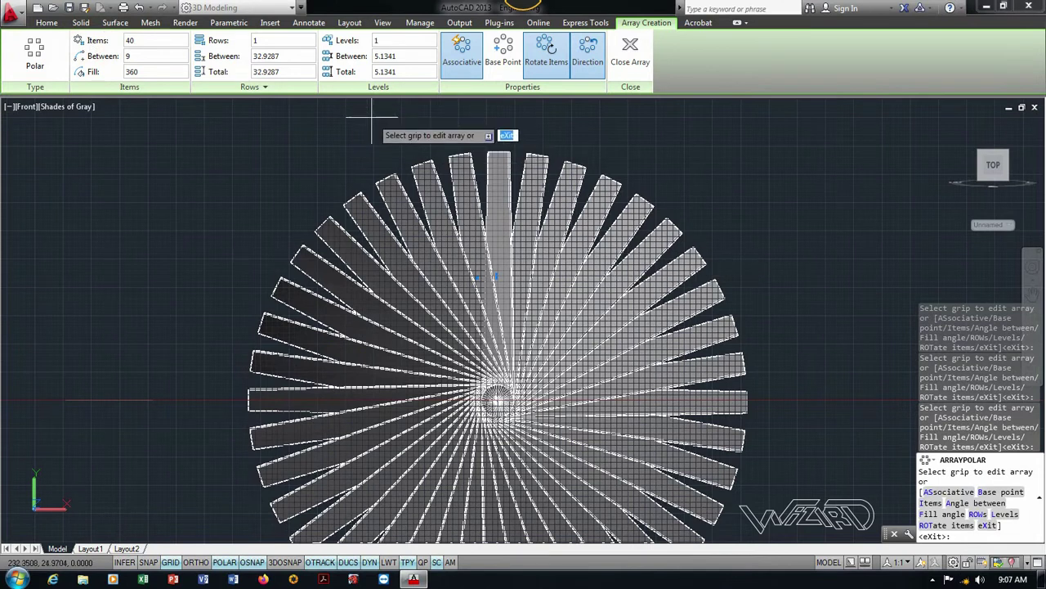
scroll(372, 122, "down", 2)
scroll(614, 209, "up", 2)
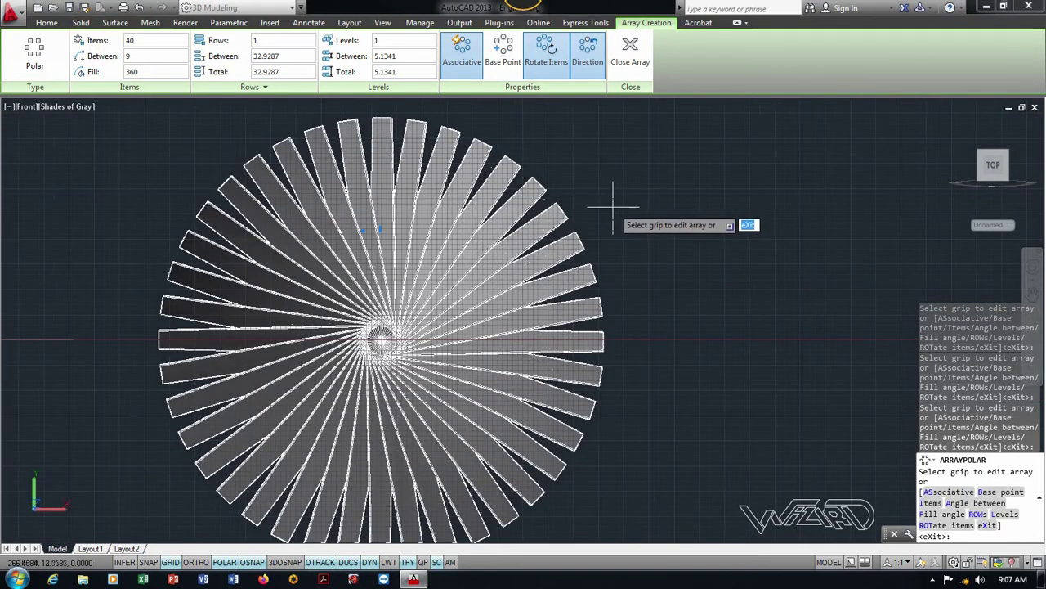
key("Return")
Orbit to view the fan in 3D and select the leftover line with the fan.
scroll(618, 234, "down", 3)
mouse_move(619, 234)
middle_mouse_down("shift")
mouse_move(479, 281)
mouse_move(486, 296)
mouse_move(393, 327)
middle_mouse_up("shift")
scroll(327, 346, "up", 1)
left_click_drag(327, 346, 187, 374)
Erase the leftover line and bring the hidden engine parts back.
right_click(196, 195)
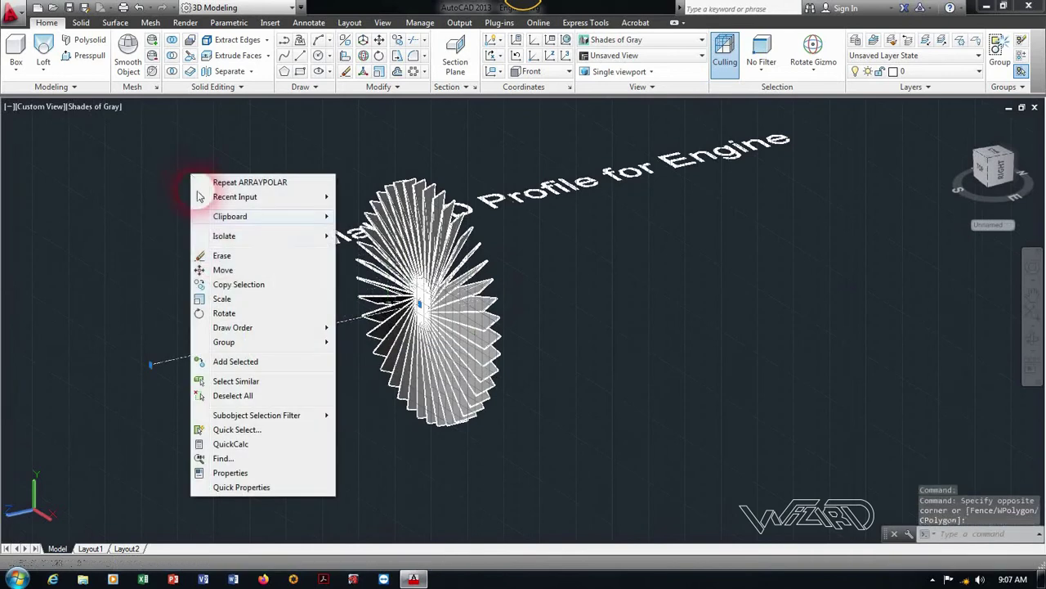
left_click(219, 258)
right_click(601, 241)
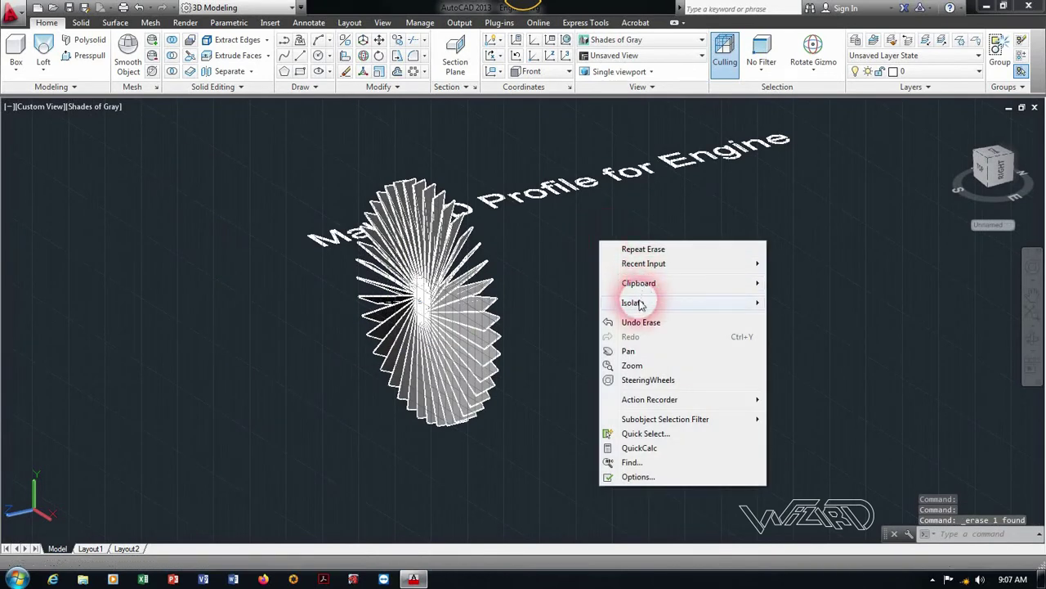
left_click(808, 336)
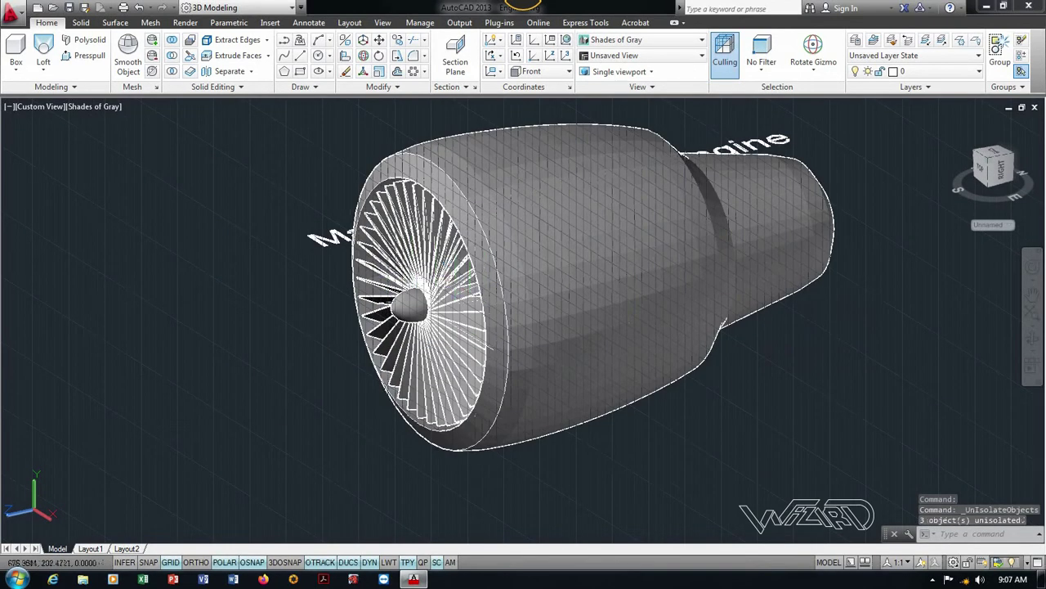
Isolate the 40-blade fan array and orbit to a side-on view of it.
middle_click_drag(450, 278, 501, 295, "shift")
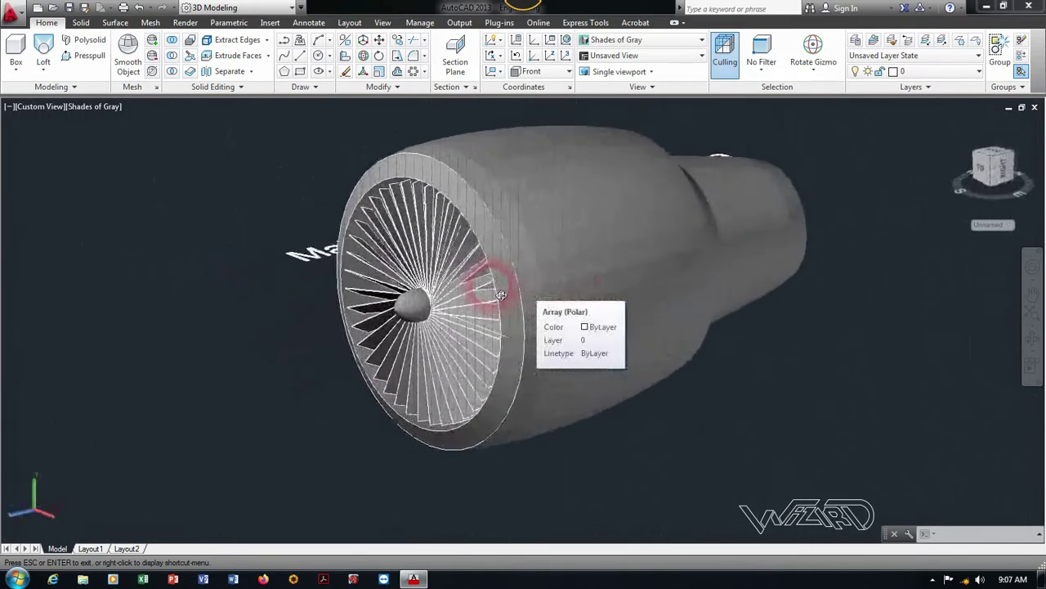
left_click(499, 293)
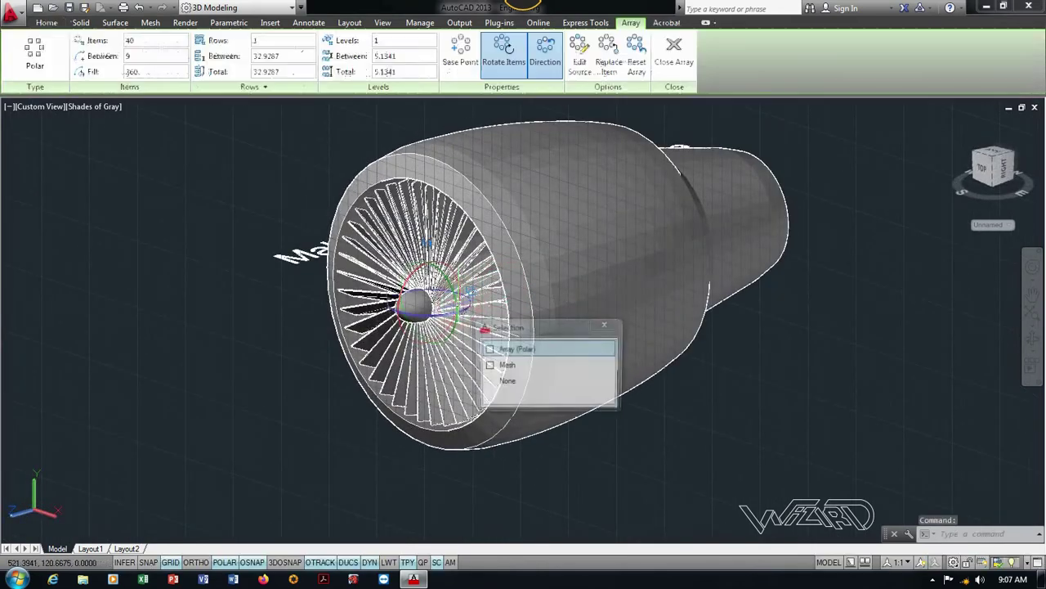
left_click(506, 353)
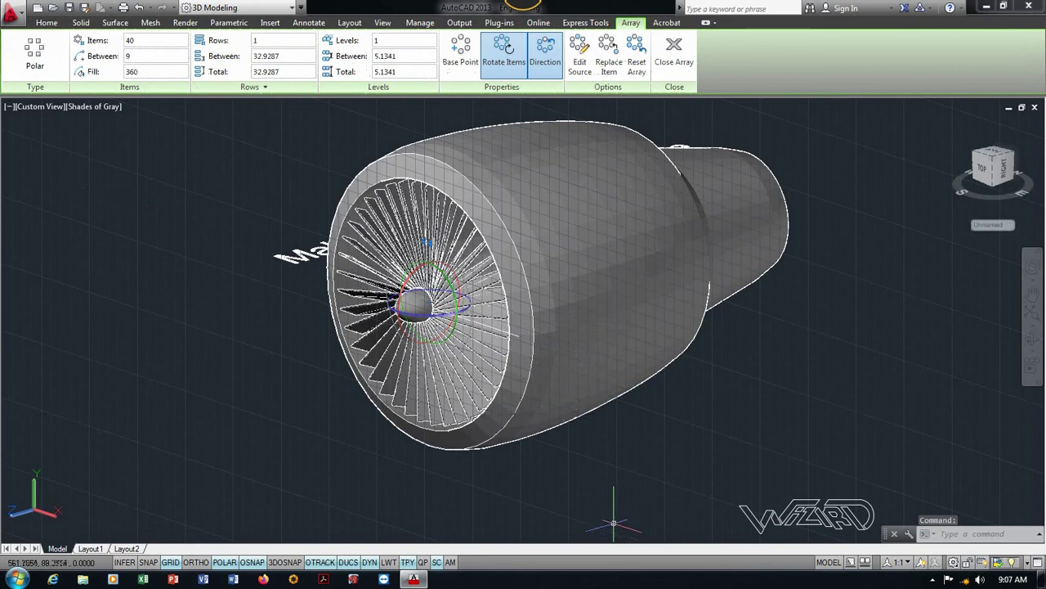
right_click(193, 228)
mouse_move(245, 288)
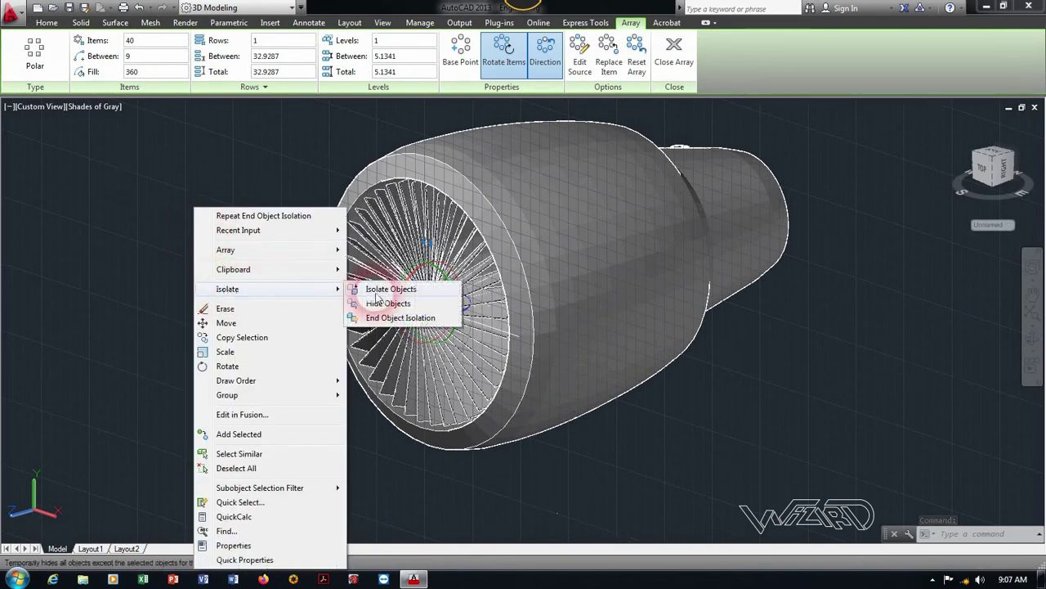
left_click(387, 289)
middle_click_drag(473, 356, 459, 410, "shift")
type("C")
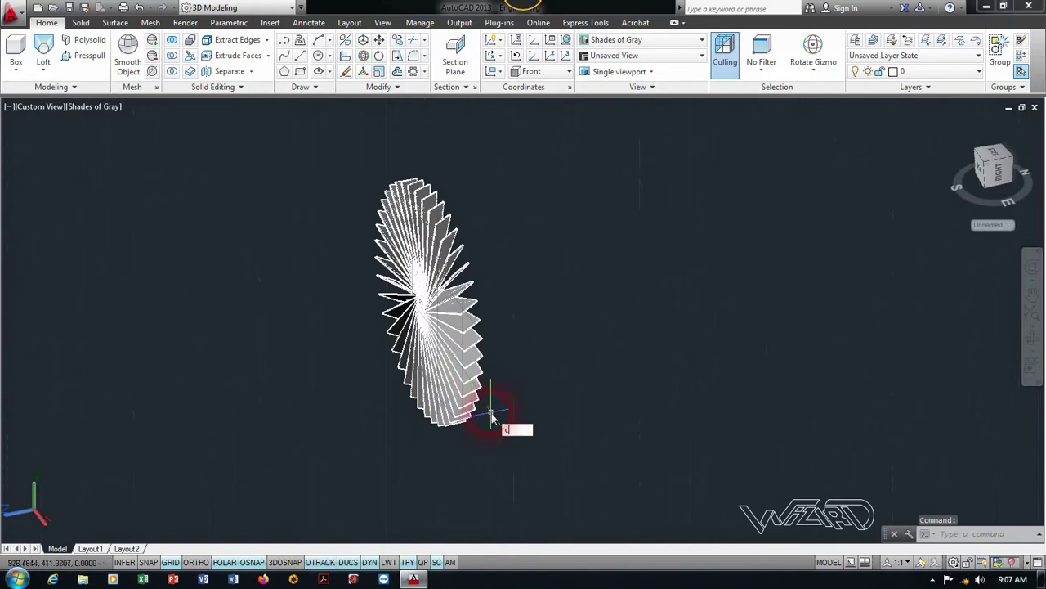
Copy the fan blade array to sit just behind the original fan.
type("o")
key("Return")
left_click(502, 392)
left_click(404, 439)
key("Return")
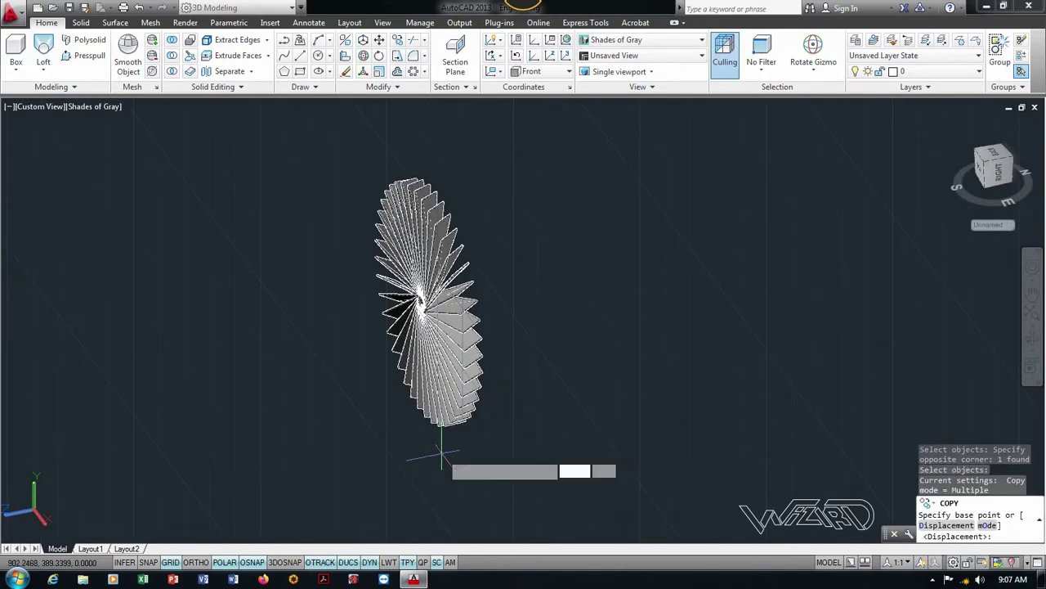
left_click(442, 455)
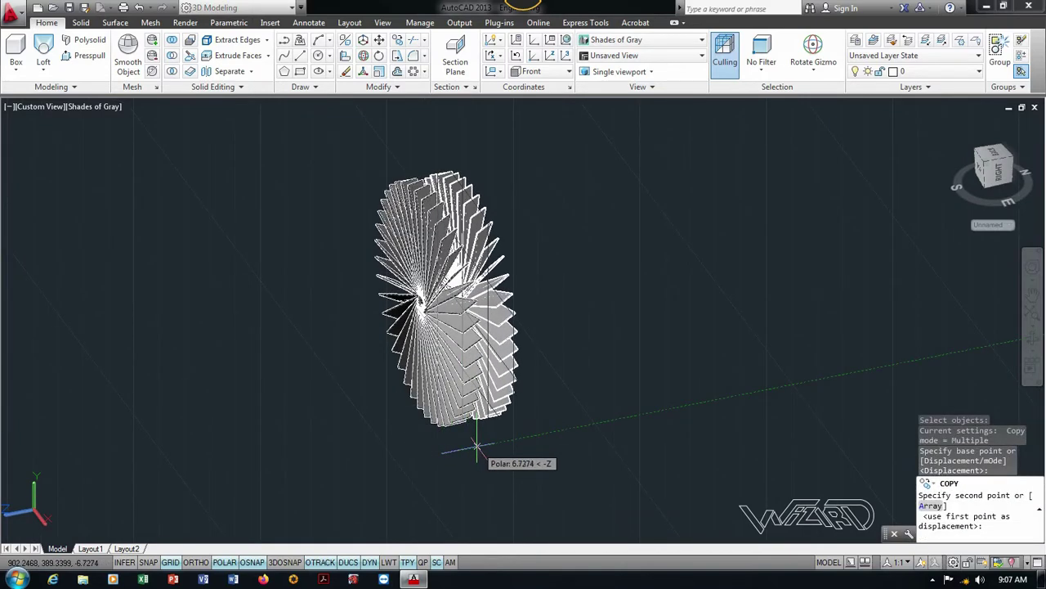
left_click(476, 447)
key("Return")
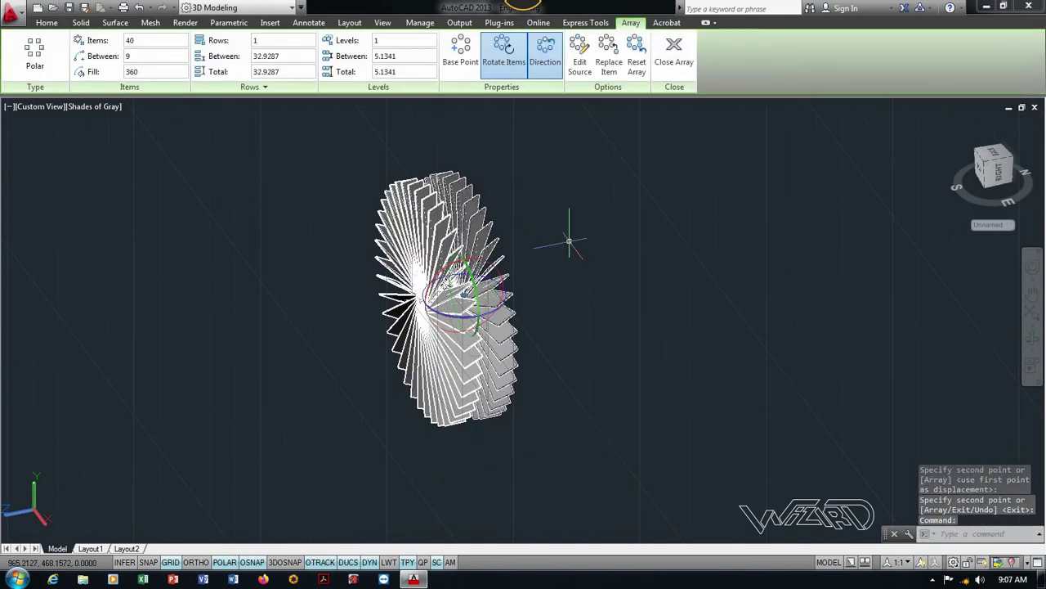
Rotate the copied blades about their axis, then end object isolation to restore the engine.
left_click(475, 294)
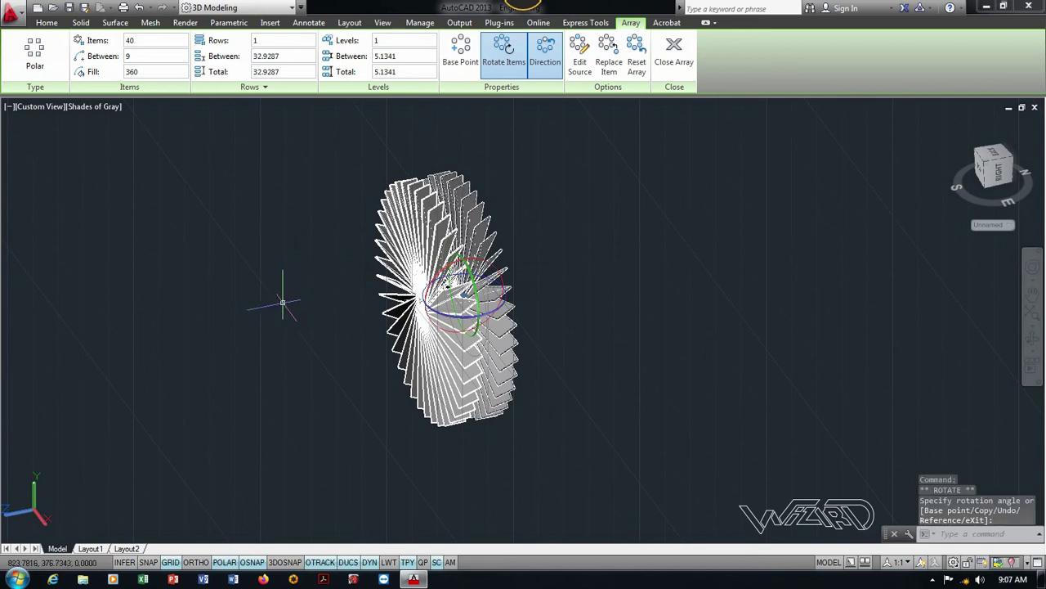
left_click(320, 343)
middle_click_drag(319, 344, 346, 332, "shift")
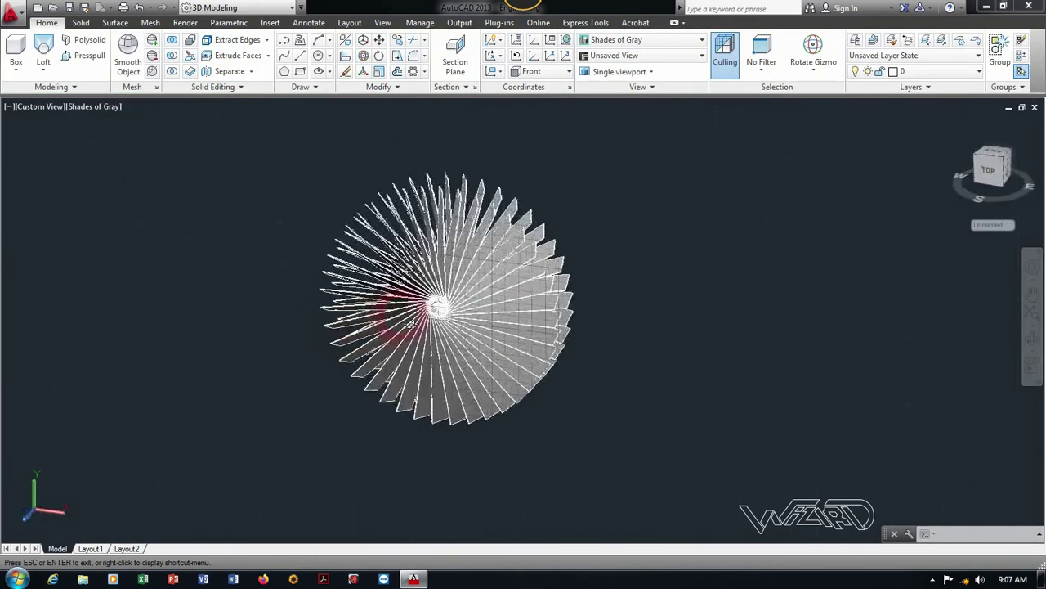
right_click(235, 223)
mouse_move(272, 284)
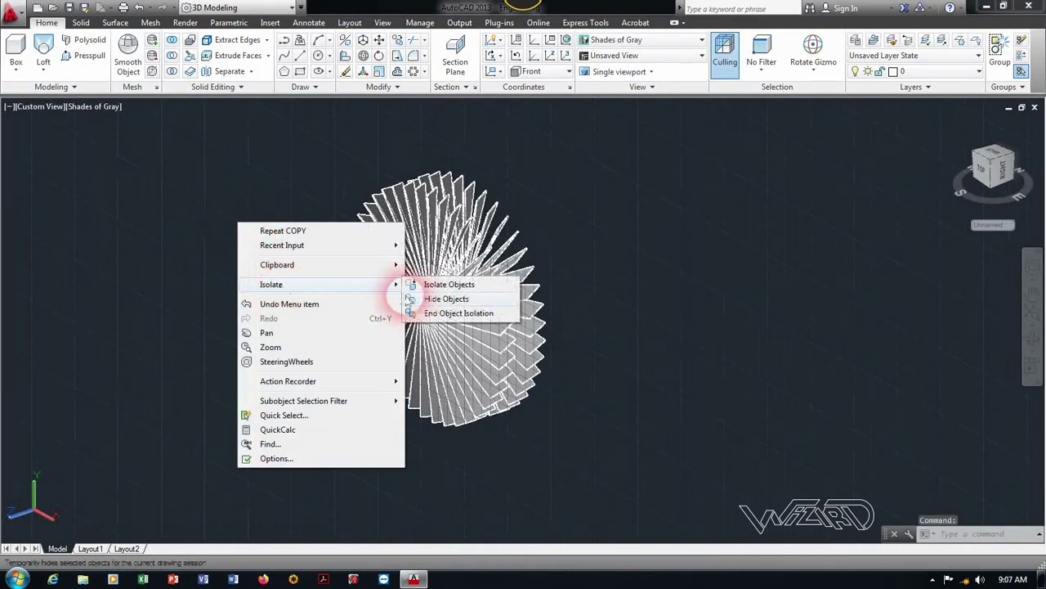
left_click(436, 314)
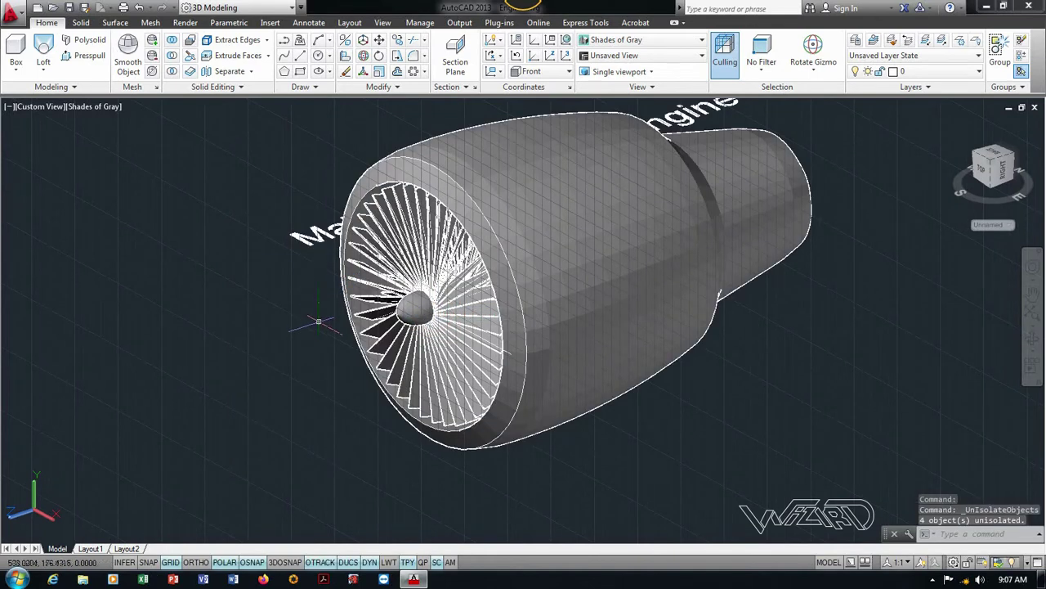
Display the engine in the Shaded with edges style and set the UCS to World.
scroll(344, 343, "down", 1)
scroll(347, 360, "down", 2)
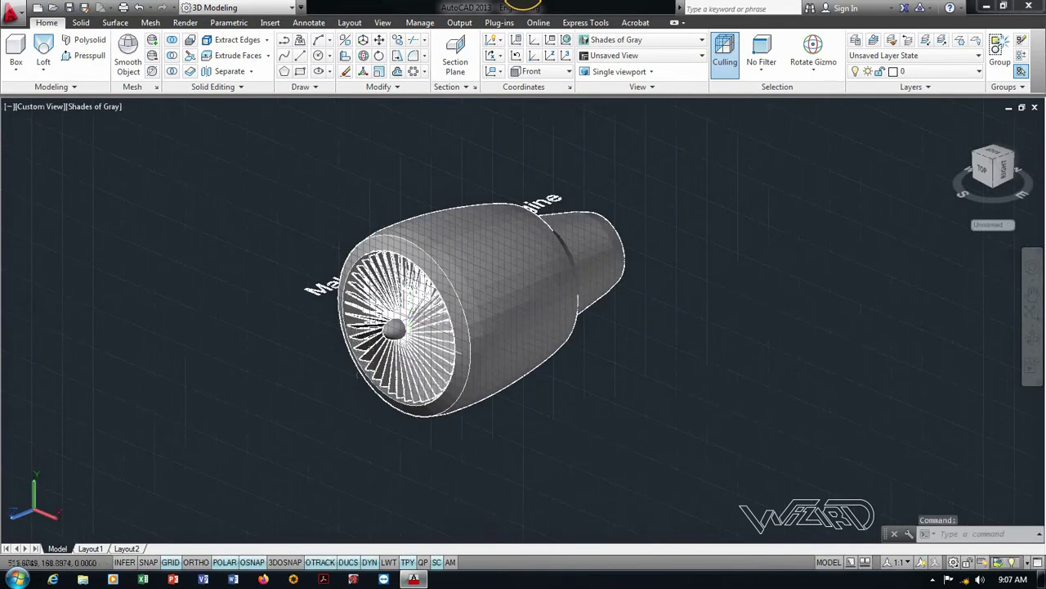
left_click(107, 111)
left_click(164, 211)
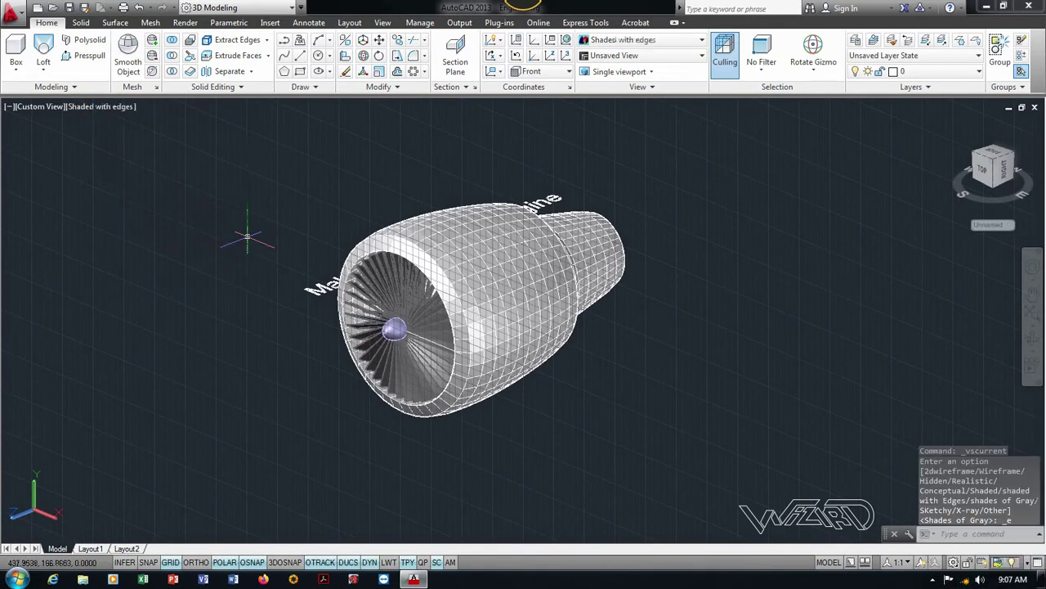
scroll(629, 269, "up", 2)
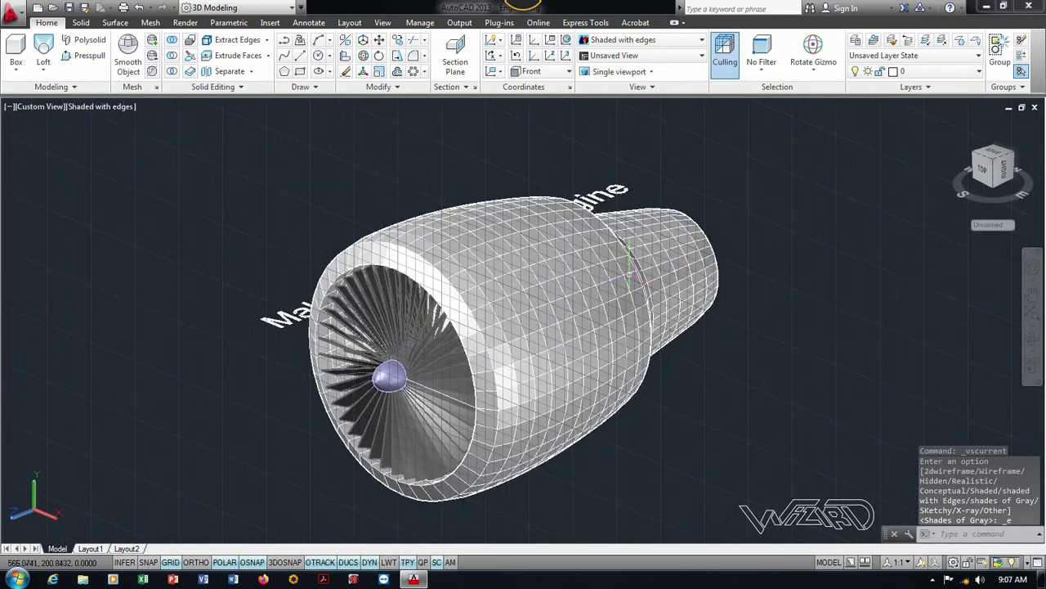
left_click(549, 51)
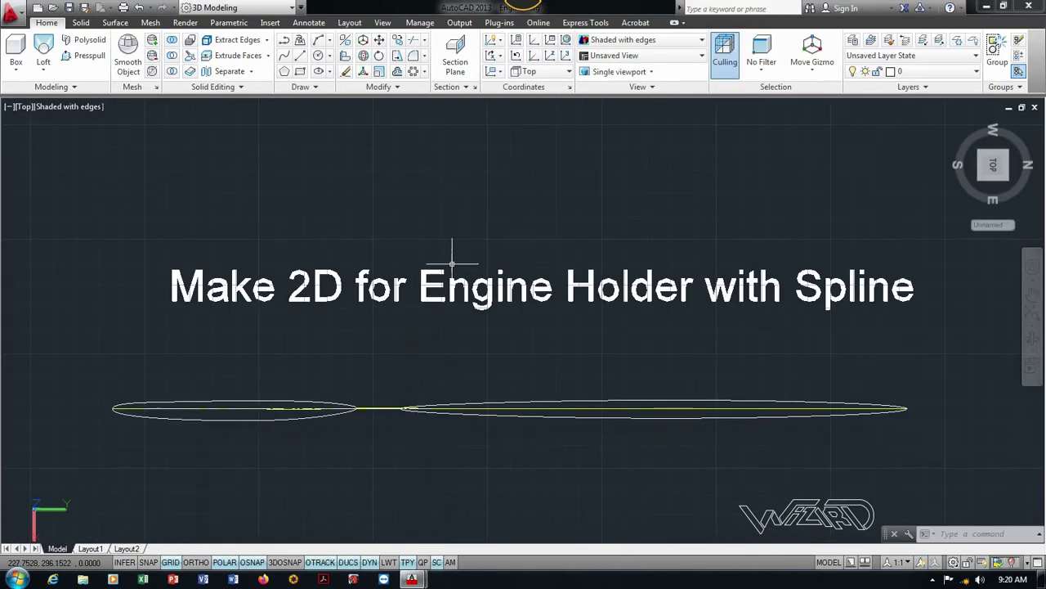
Switch to the Right view and inspect the two guide splines.
middle_click_drag(419, 412, 469, 286, "shift")
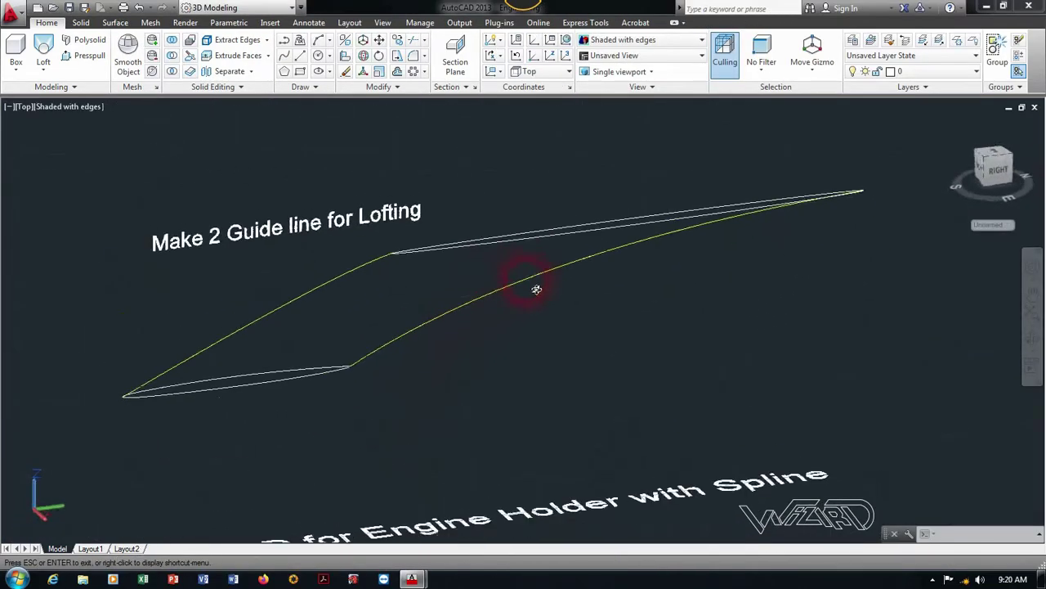
left_click(53, 108)
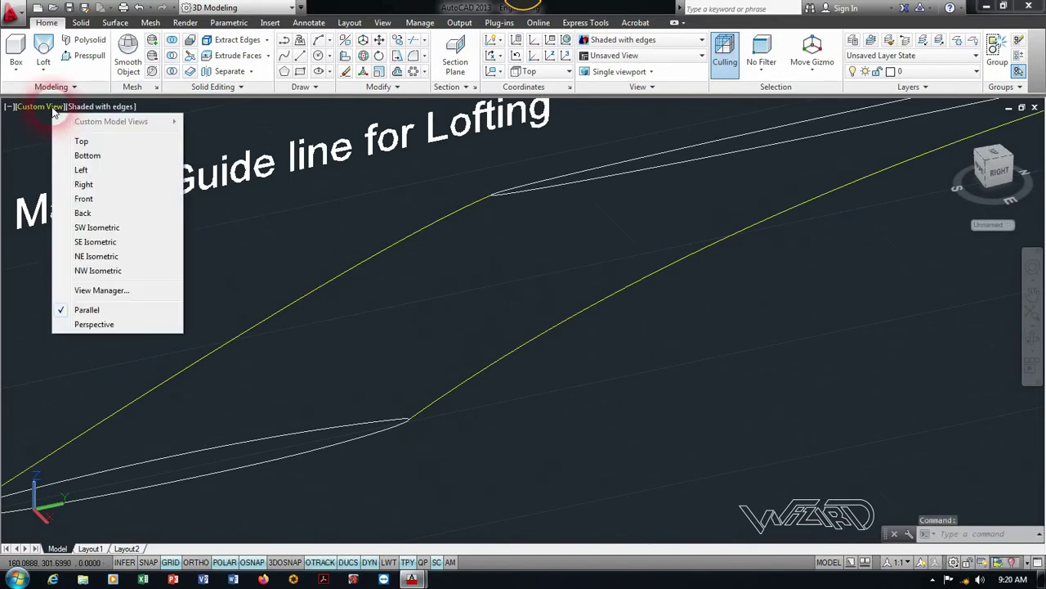
left_click(84, 184)
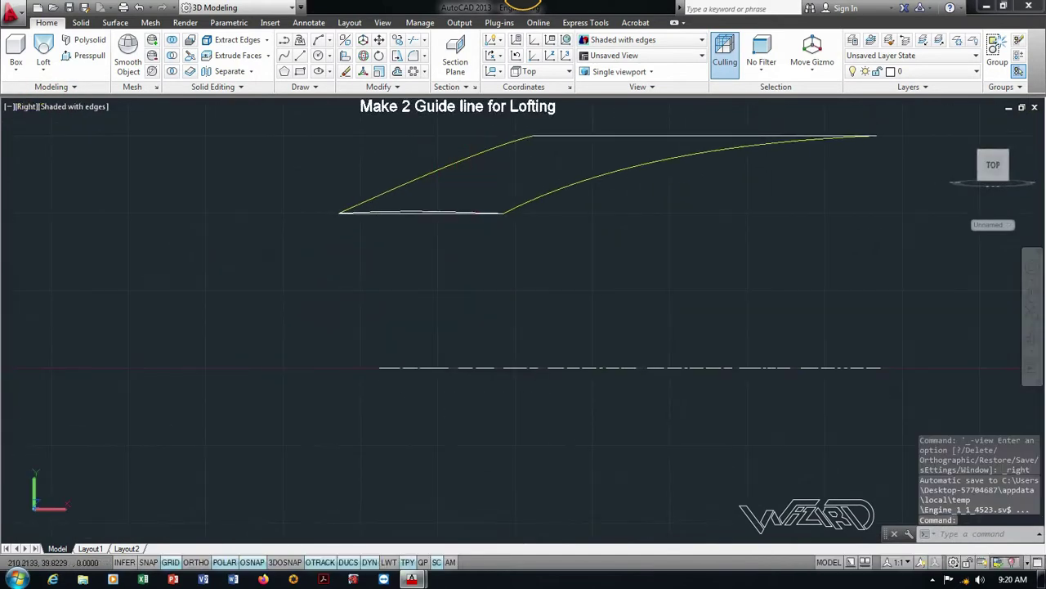
double_click(542, 254)
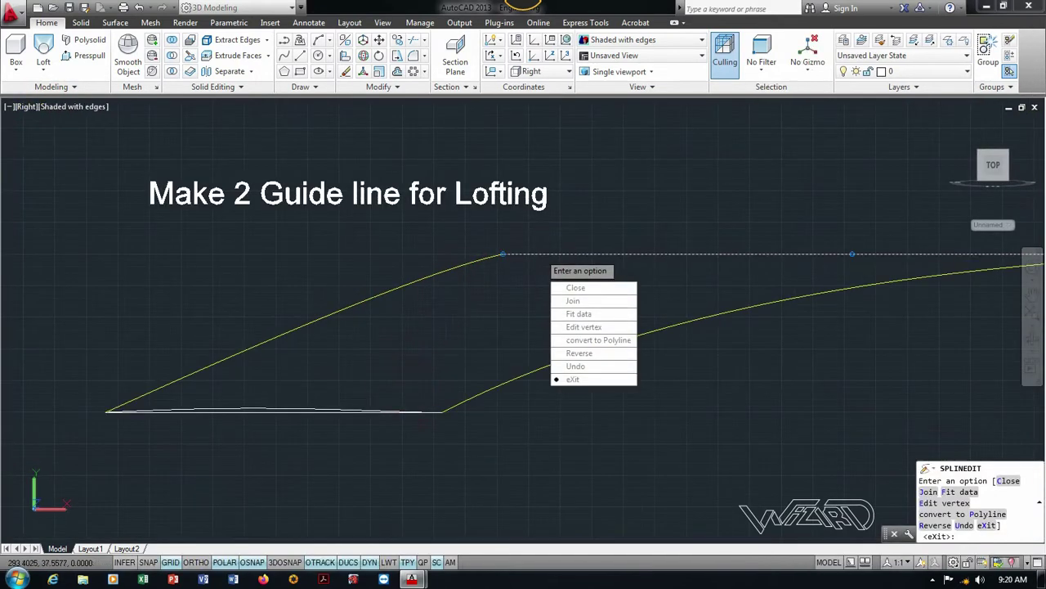
key("Escape")
left_click(364, 405)
key("Escape")
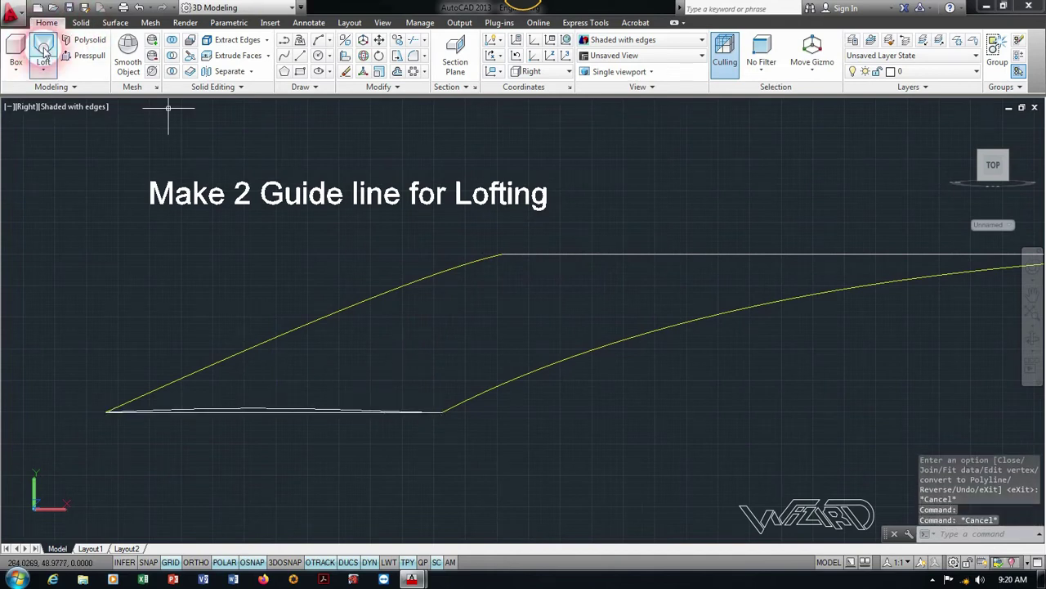
Loft the engine holder between the two elliptical cross sections along both guide splines.
left_click(43, 51)
middle_click_drag(488, 346, 365, 362, "shift")
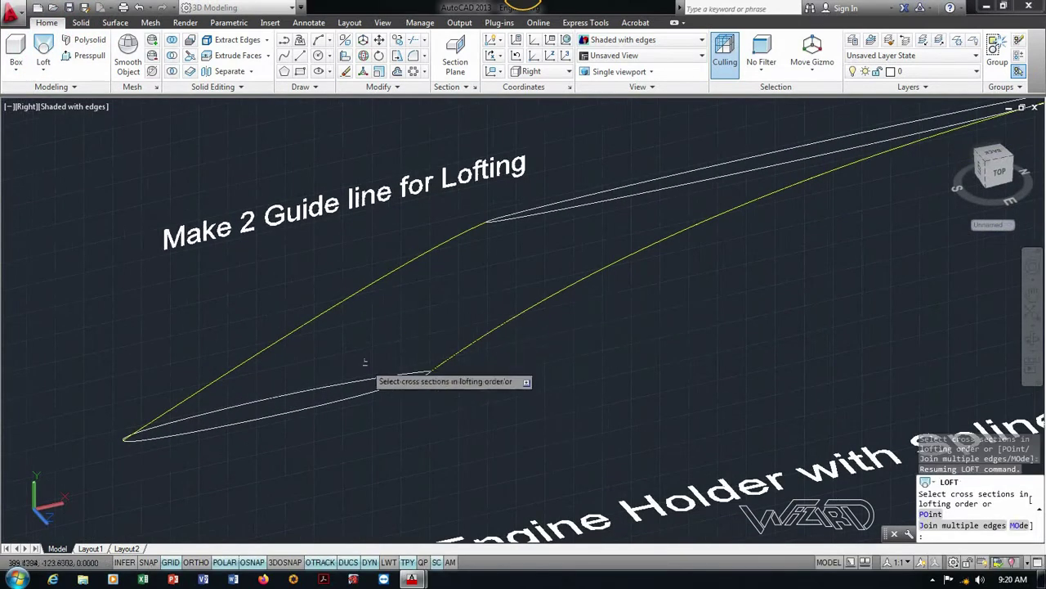
left_click(365, 379)
left_click(531, 215)
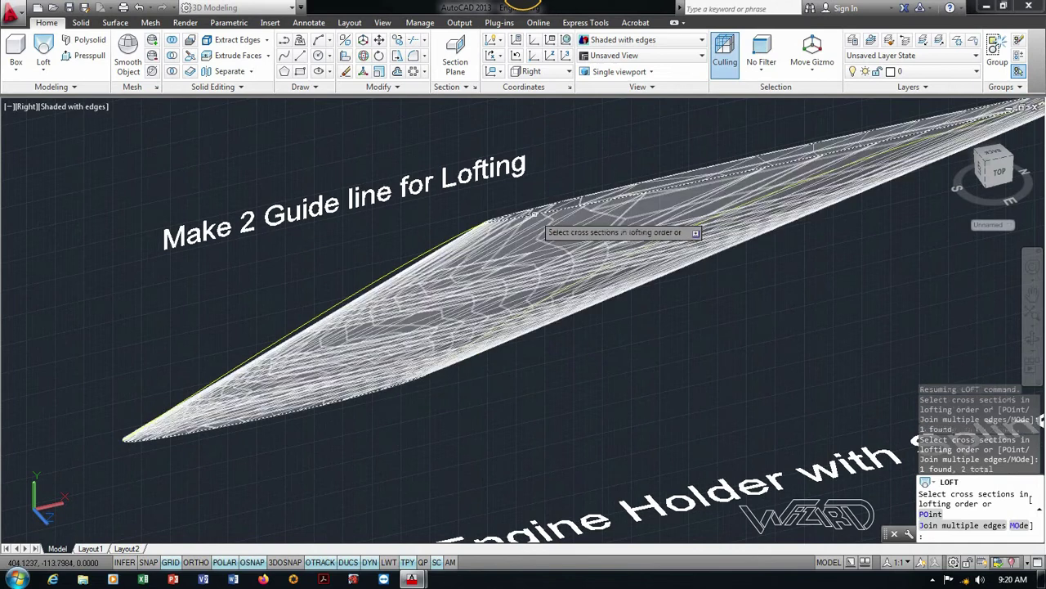
key("Return")
type("g")
key("Return")
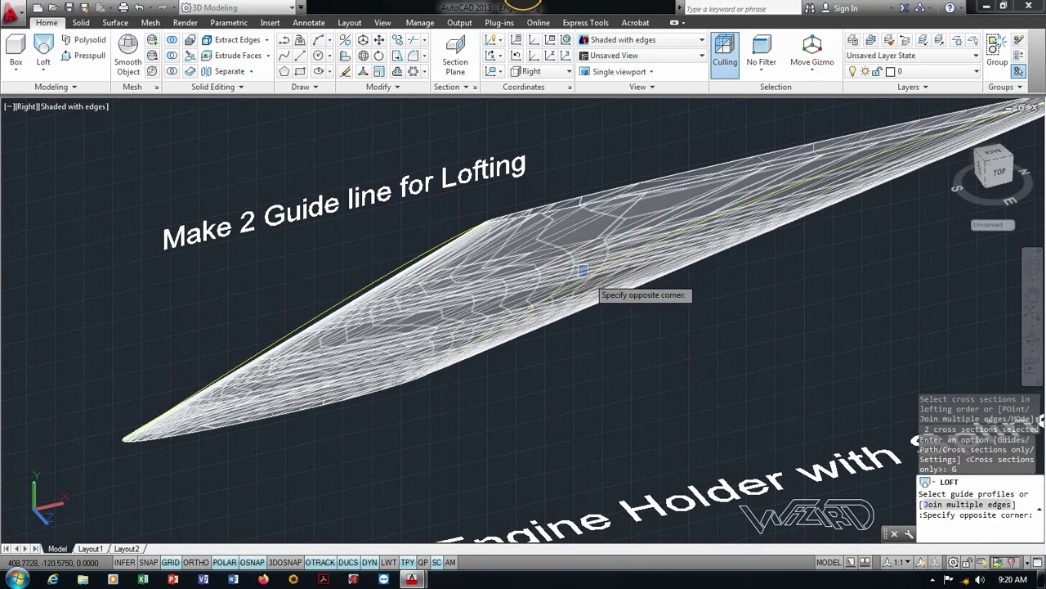
left_click(575, 281)
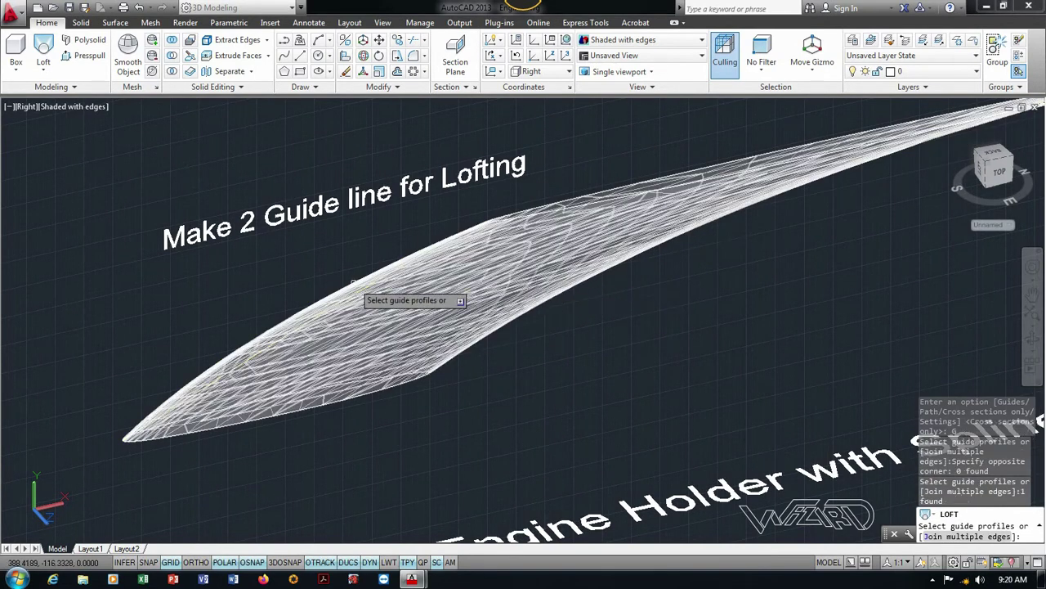
left_click(359, 291)
key("Return")
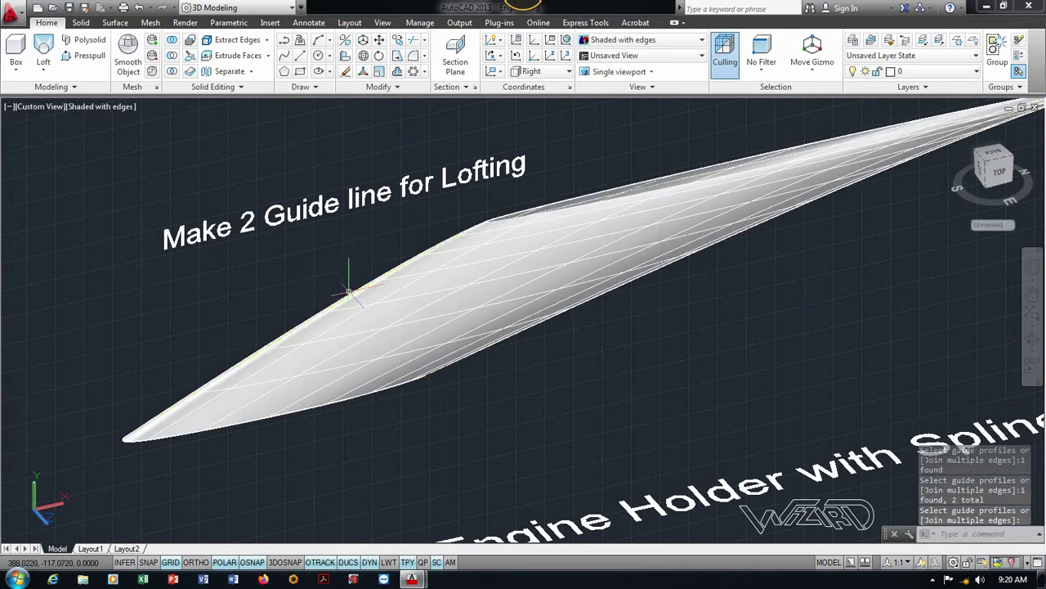
Delete the 'Make 2D for Engine Holder with Spline' and 'Make 2 Guide line for Lofting' texts.
scroll(348, 291, "down", 2)
left_click(483, 460)
key("Delete")
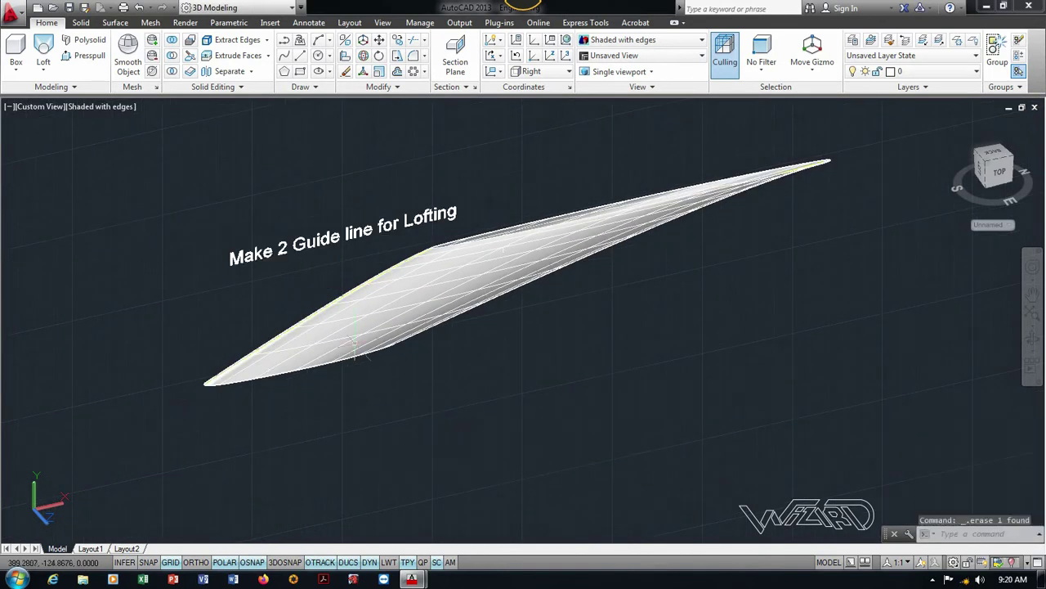
left_click_drag(467, 313, 238, 239)
key("Delete")
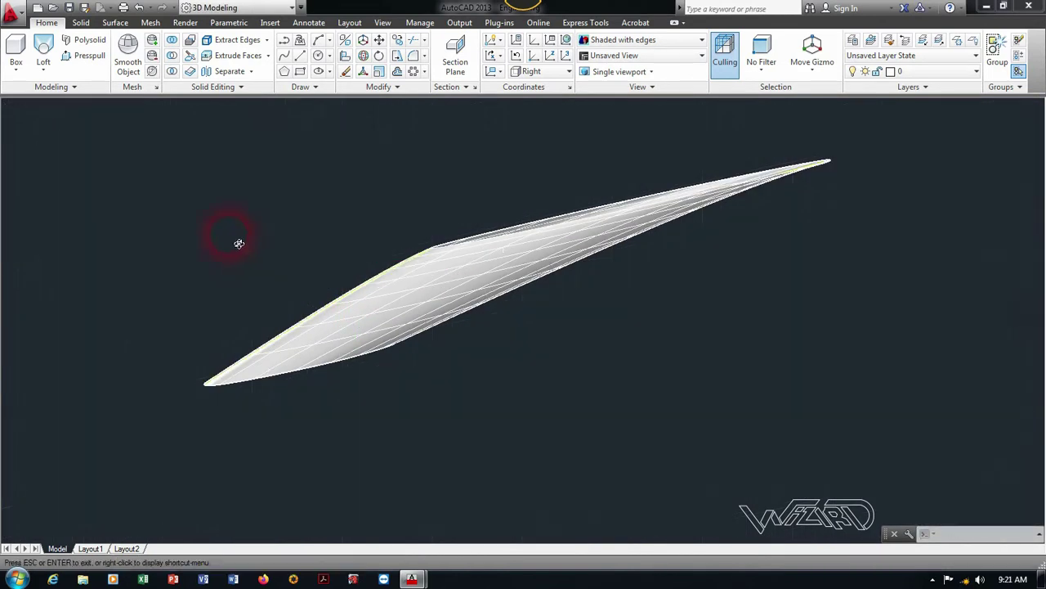
Show the hidden engine parts again and reset the UCS to World.
mouse_move(237, 236)
middle_mouse_down("shift")
mouse_move(159, 164)
mouse_move(233, 185)
mouse_move(297, 238)
middle_mouse_up("shift")
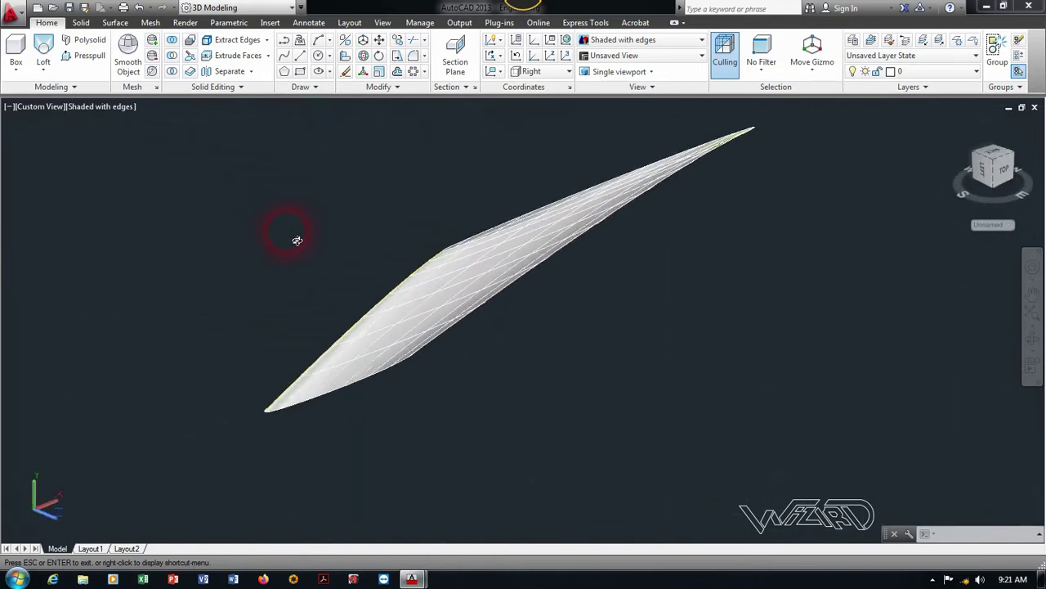
right_click(245, 209)
mouse_move(276, 268)
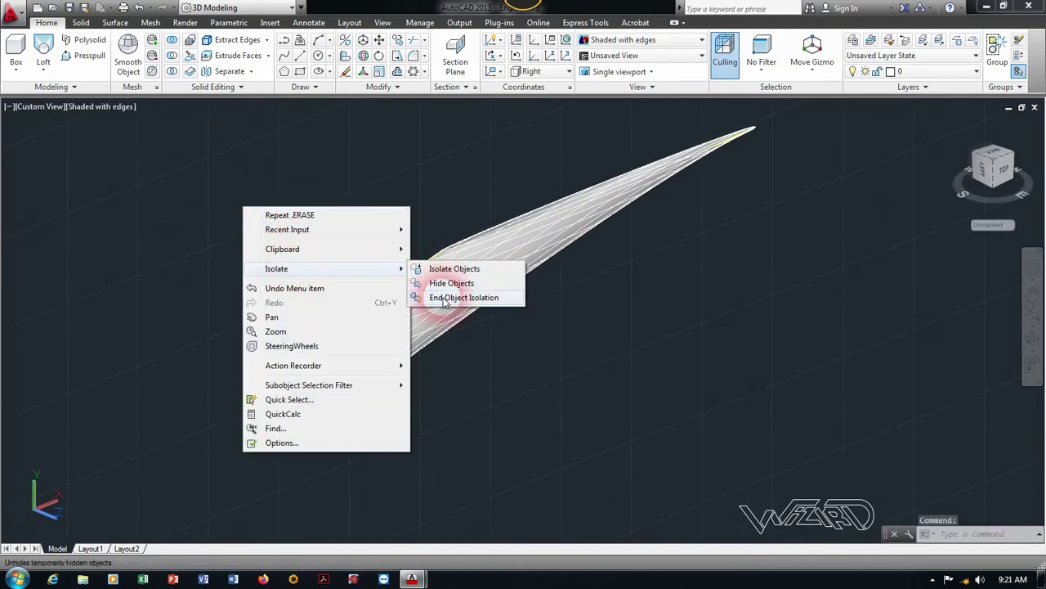
left_click(446, 297)
scroll(457, 360, "down", 5)
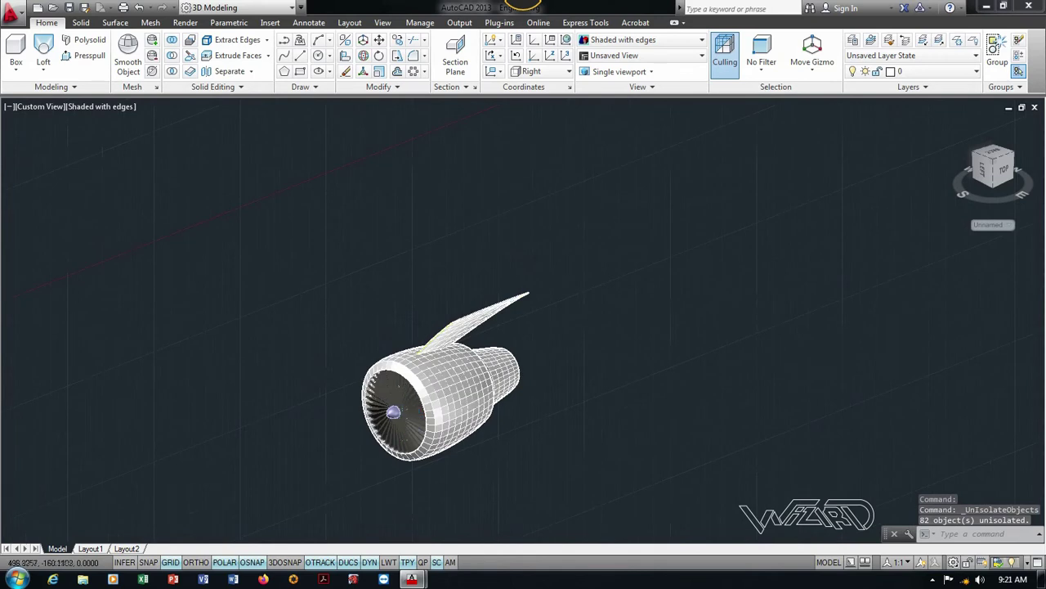
scroll(408, 423, "up", 2)
left_click(566, 45)
scroll(425, 406, "up", 2)
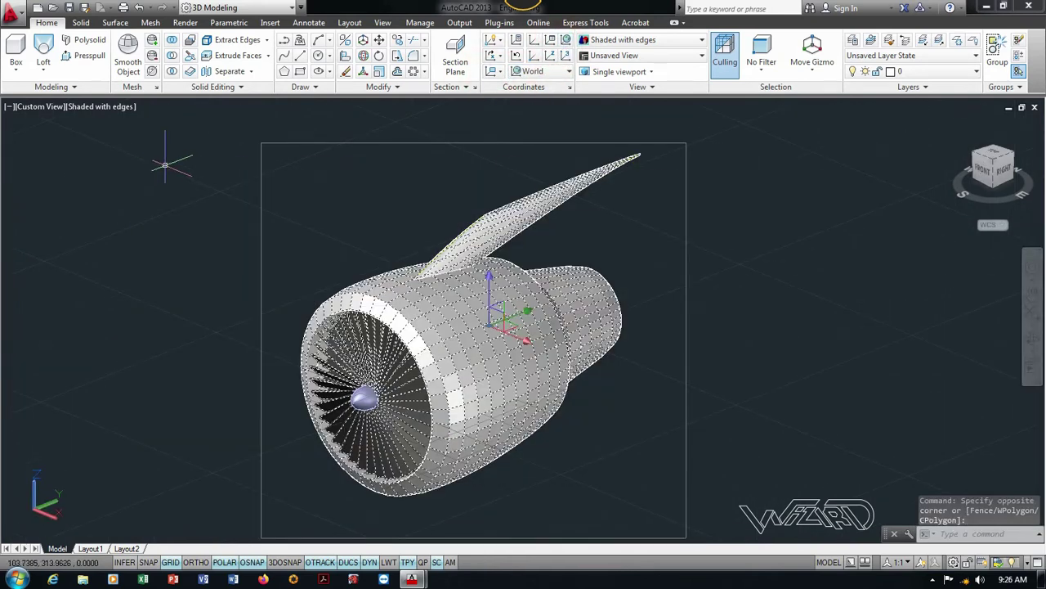
Copy the engine with a base point, paste it beside the aircraft, and group it.
key("ctrl+shift+c")
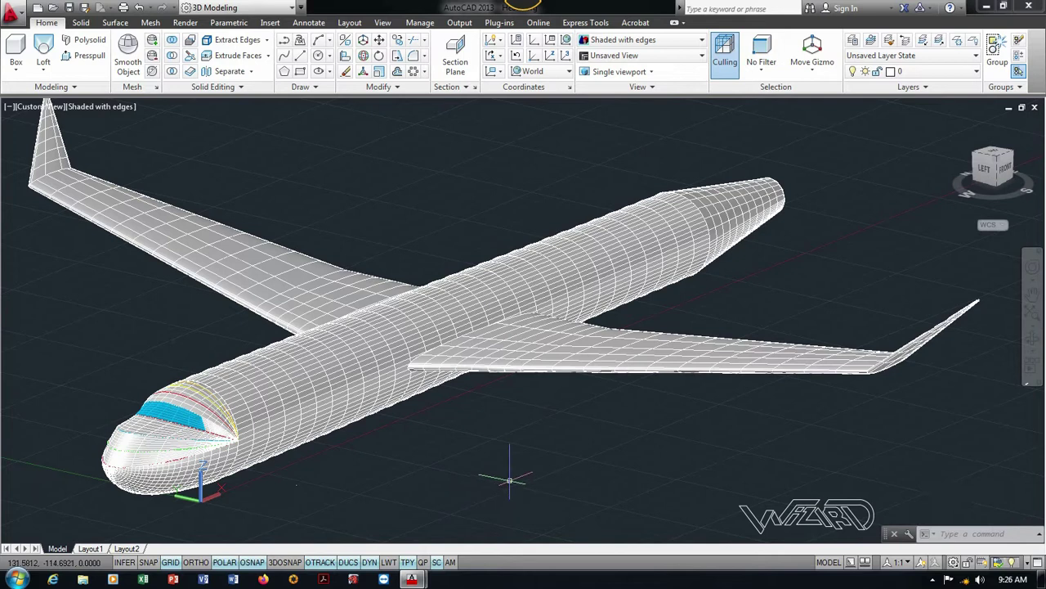
key("ctrl+v")
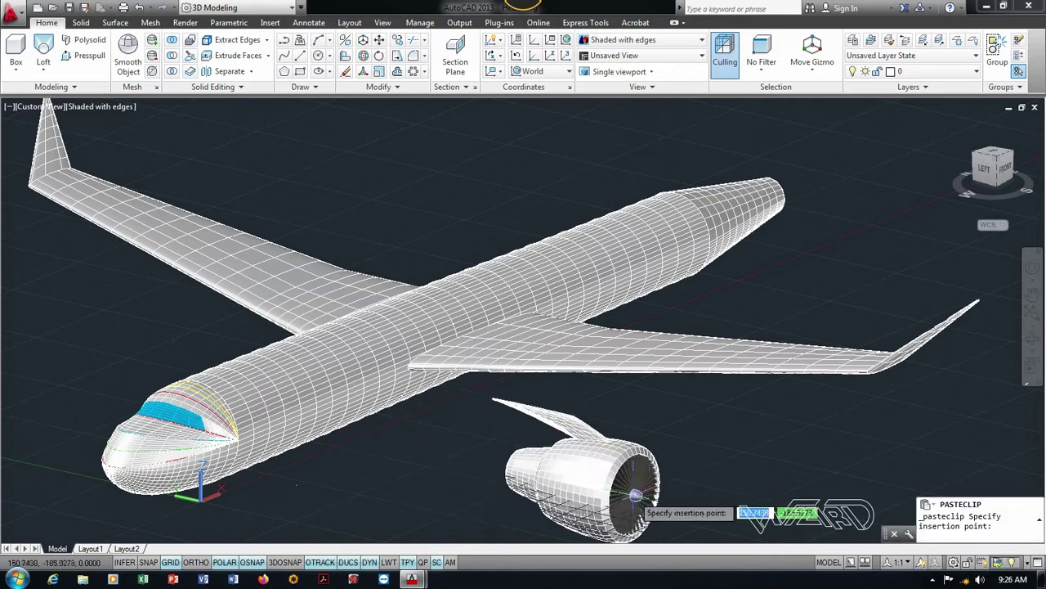
left_click(636, 494)
left_click(997, 49)
scroll(582, 395, "down", 3)
left_click(654, 398)
left_click(515, 502)
key("Return")
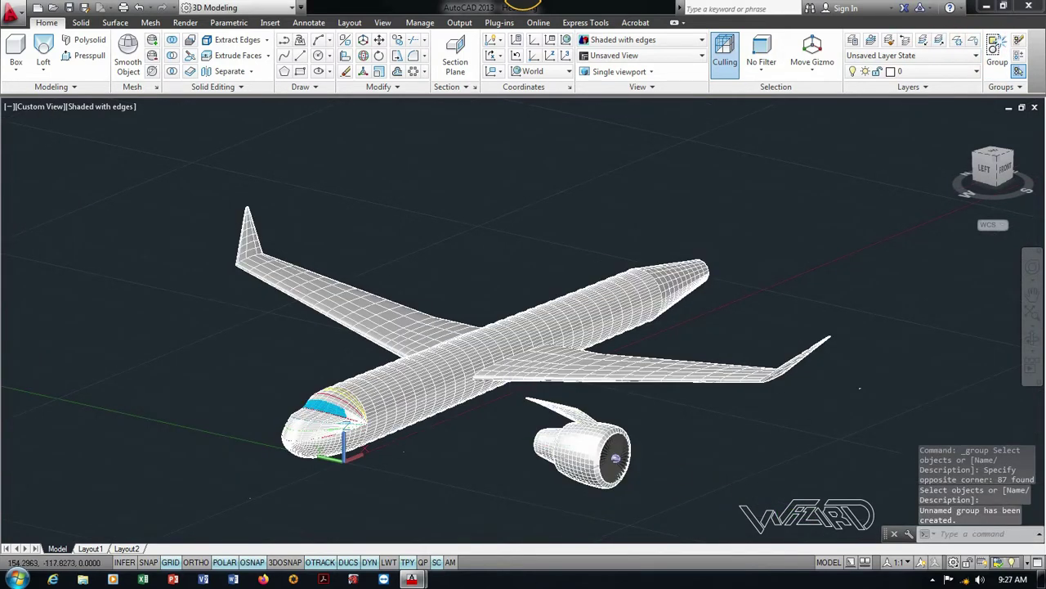
key("Escape")
In wireframe, rotate the pasted engine 90 degrees.
left_click(113, 107)
left_click(164, 255)
left_click(665, 502)
left_click(551, 395)
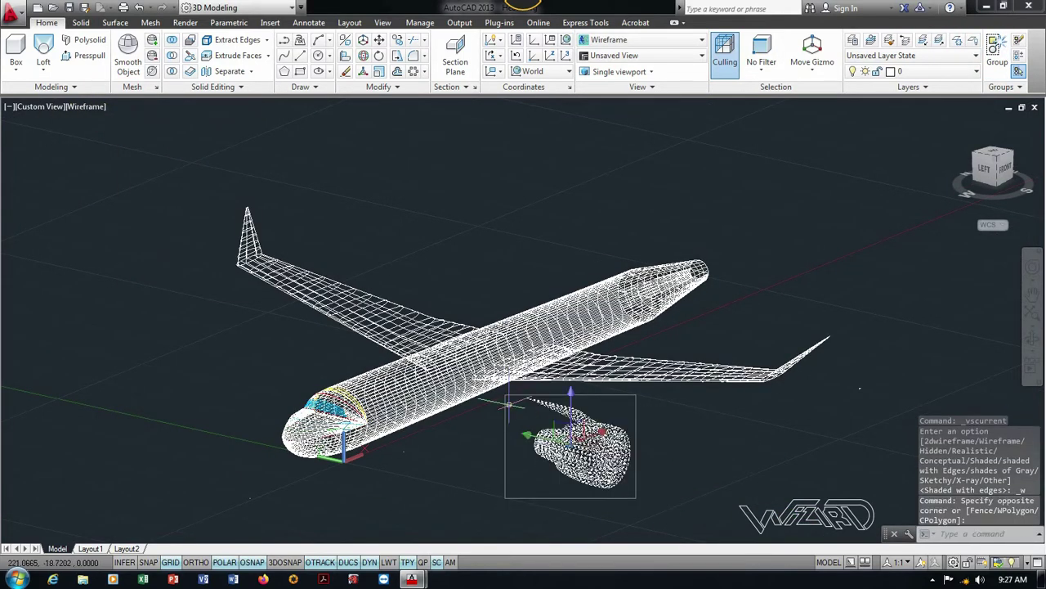
left_click(822, 121)
left_click(787, 183)
left_click(533, 458)
type("90")
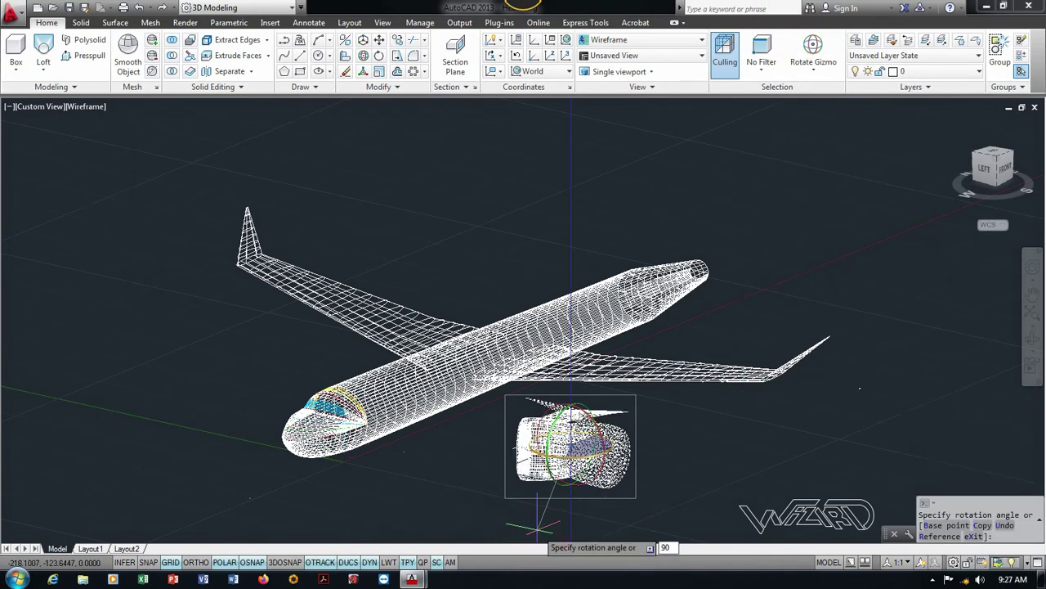
key("Return")
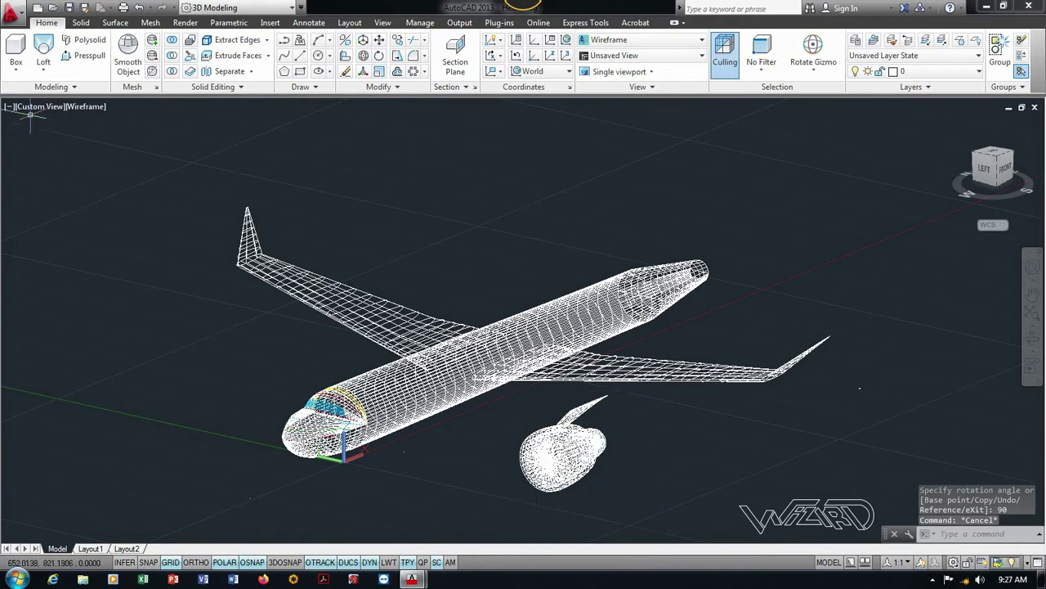
Switch to Top view and the Move gizmo to reposition the engine.
left_click(627, 399)
left_click(993, 164)
left_click_drag(454, 327, 617, 425)
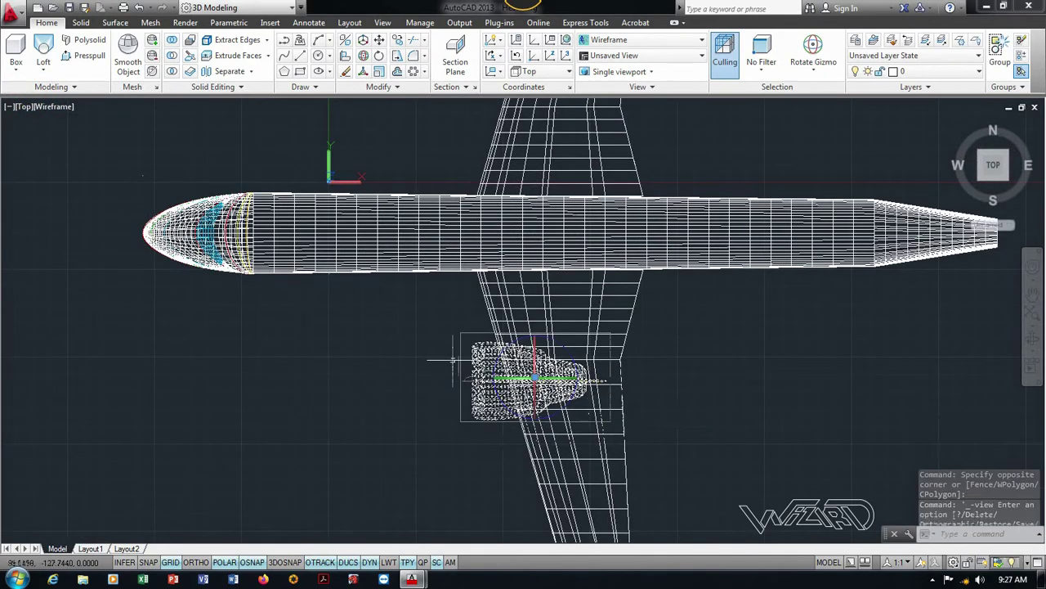
left_click(813, 65)
left_click(826, 93)
scroll(646, 319, "up", 2)
left_click(507, 378)
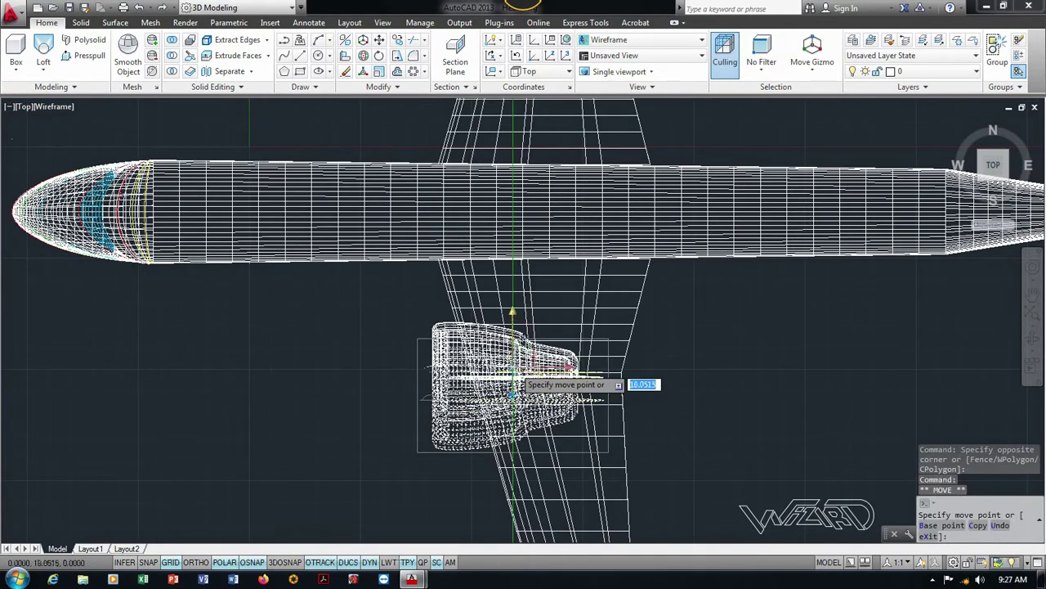
type("c")
key("Return")
key("Escape")
In Left view, move the engine up to just below the wing.
left_click(29, 107)
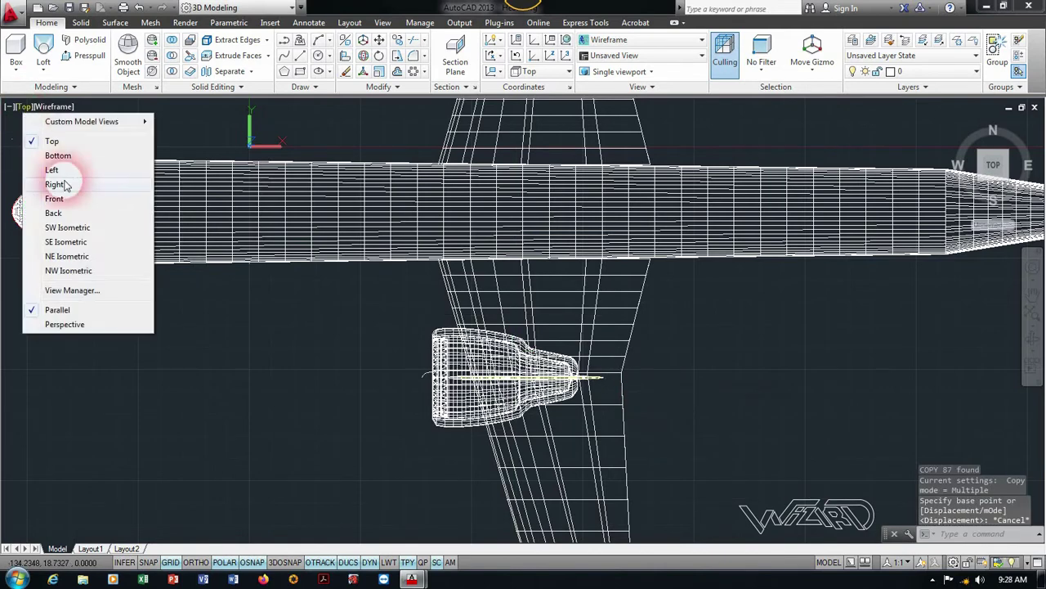
left_click(49, 168)
left_click(687, 393)
left_click(667, 385)
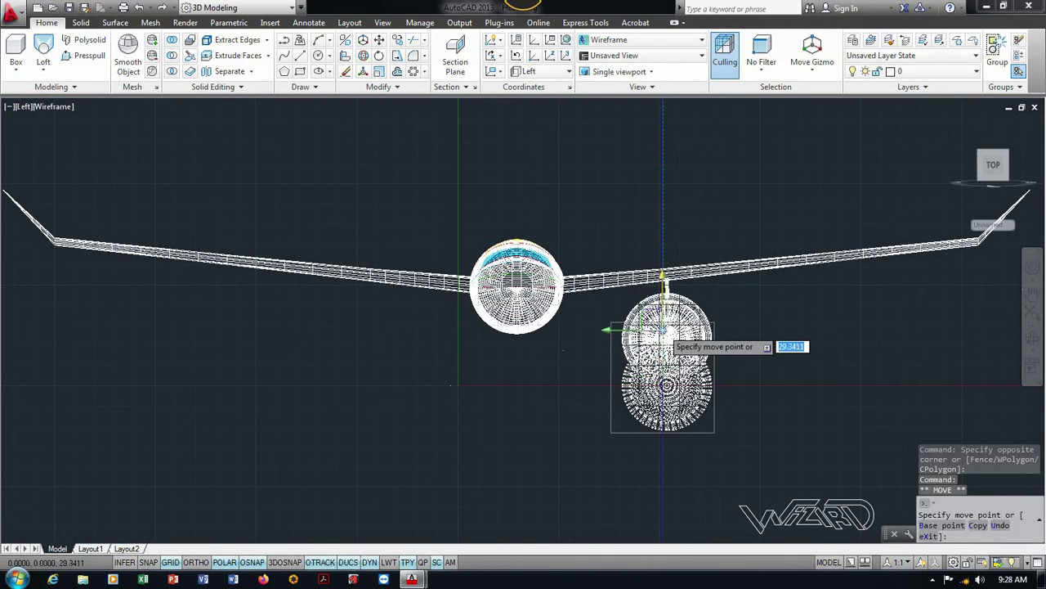
scroll(694, 305, "up", 3)
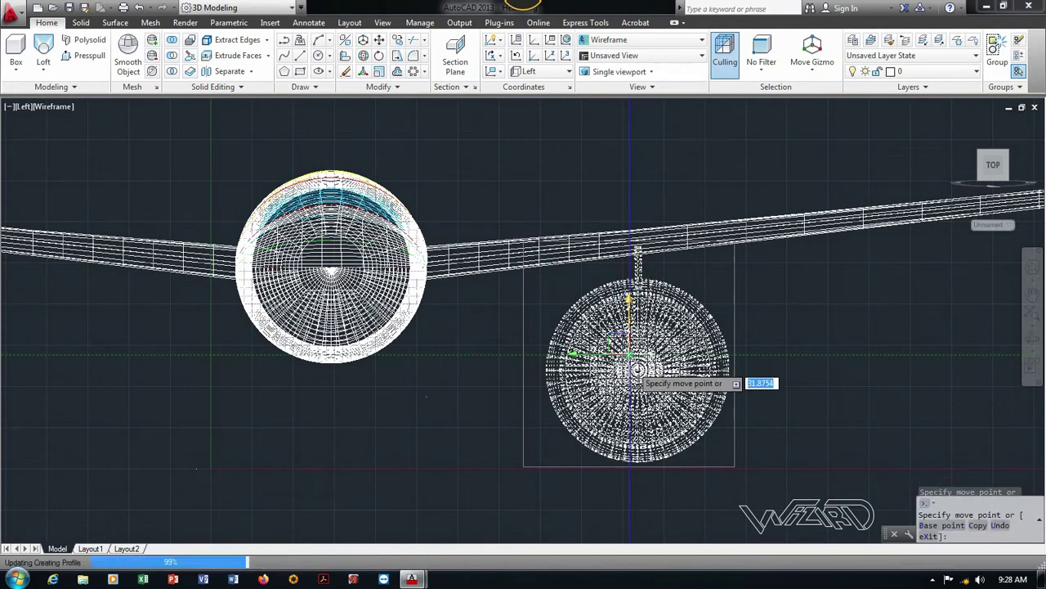
left_click(723, 367)
Copy the engine further out along the wing.
left_click(723, 358)
type("co")
key("Return")
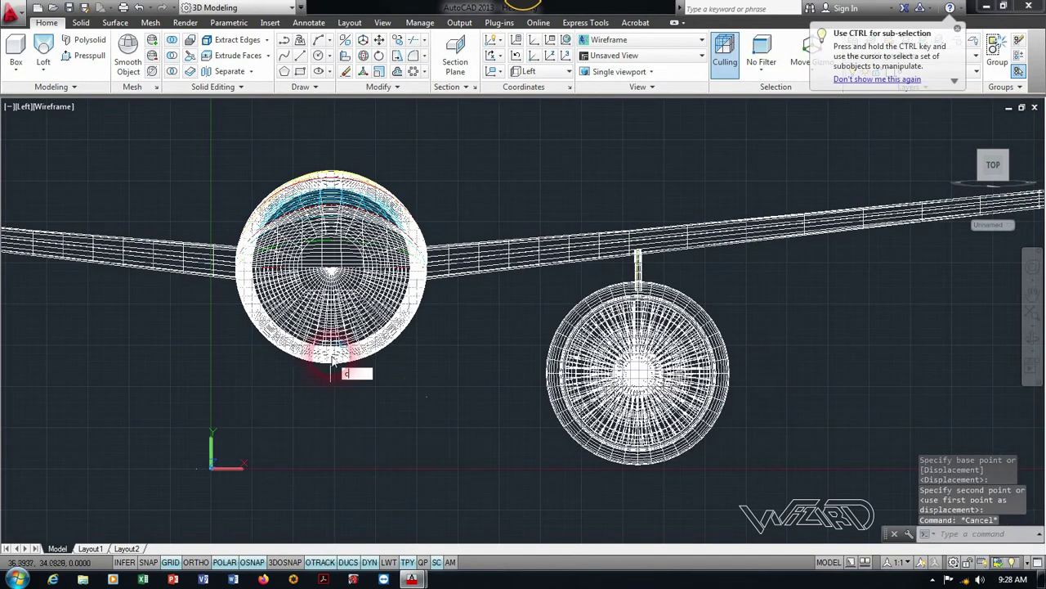
left_click(770, 488)
left_click(549, 324)
key("Return")
scroll(327, 303, "down", 4)
left_click(454, 327)
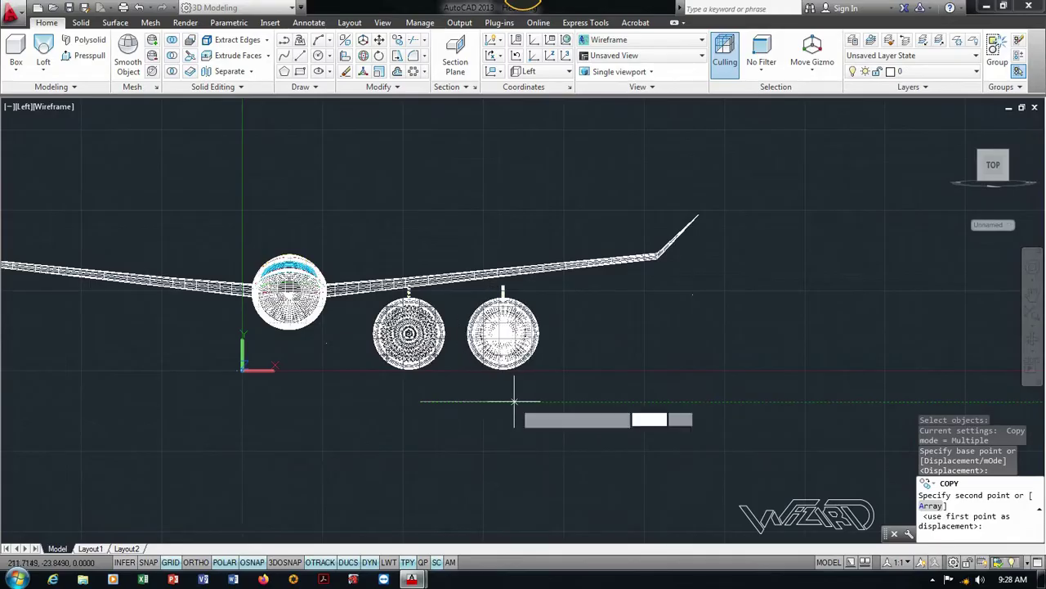
left_click(546, 320)
scroll(547, 321, "up", 3)
key("Return")
View the aircraft in Southwest isometric, shaded with edges.
type("m")
key("Return")
left_click_drag(546, 320, 457, 270)
scroll(493, 240, "up", 4)
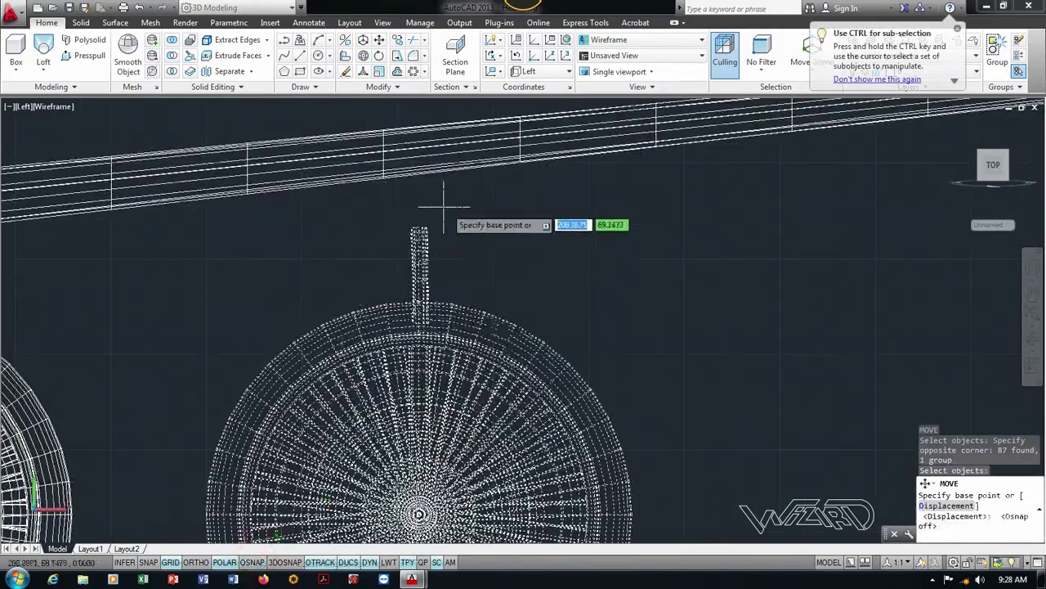
left_click(420, 226)
key("Escape")
left_click(18, 107)
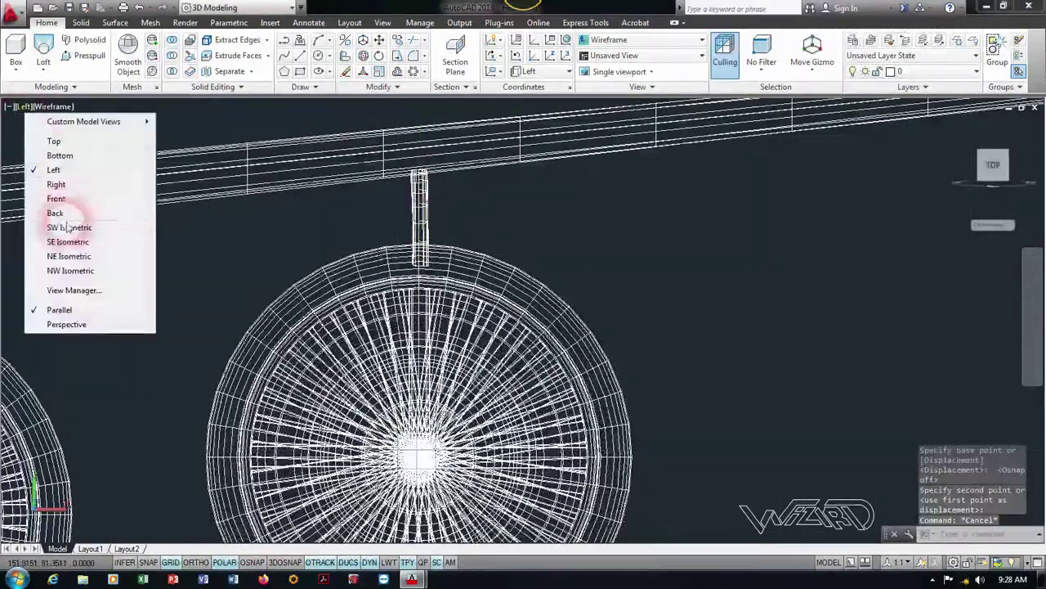
left_click(57, 234)
left_click(86, 106)
left_click(145, 205)
Nudge the rear engine into place under the wing.
scroll(584, 303, "up", 3)
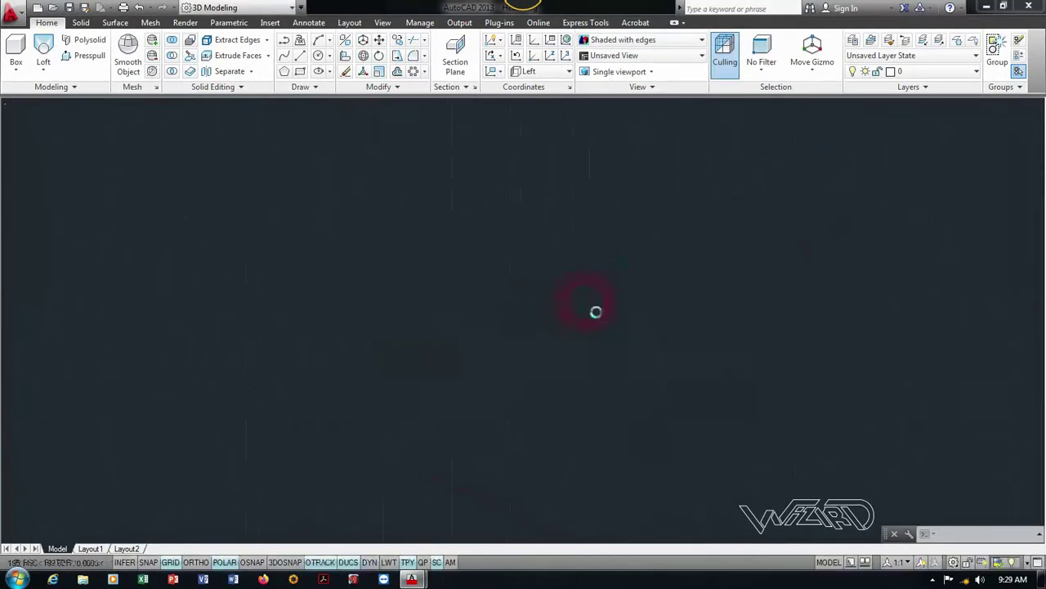
left_click(792, 362)
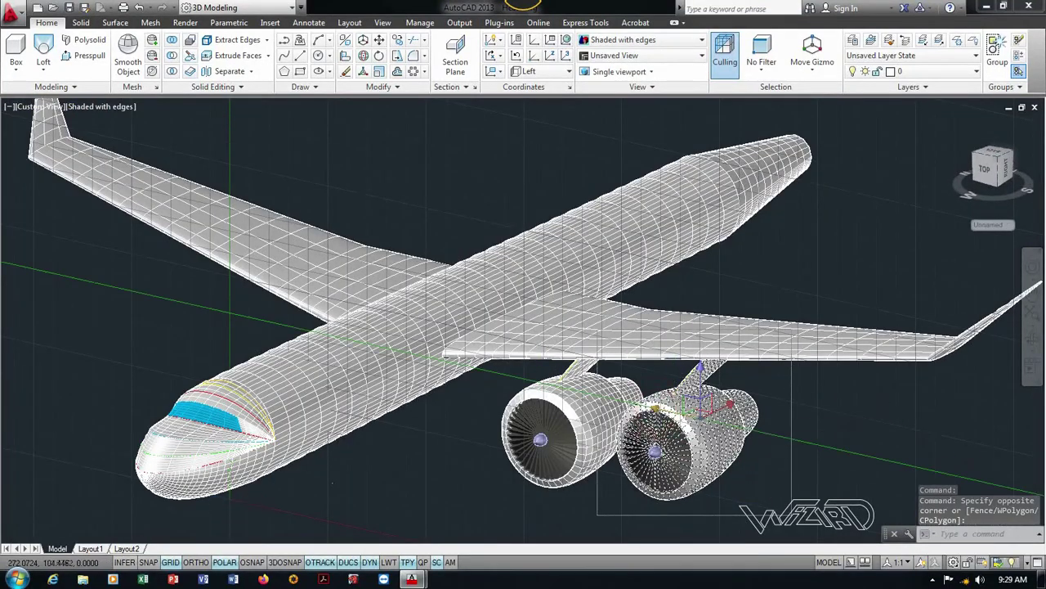
left_click(597, 515)
left_click_drag(699, 401, 715, 413)
key("Escape")
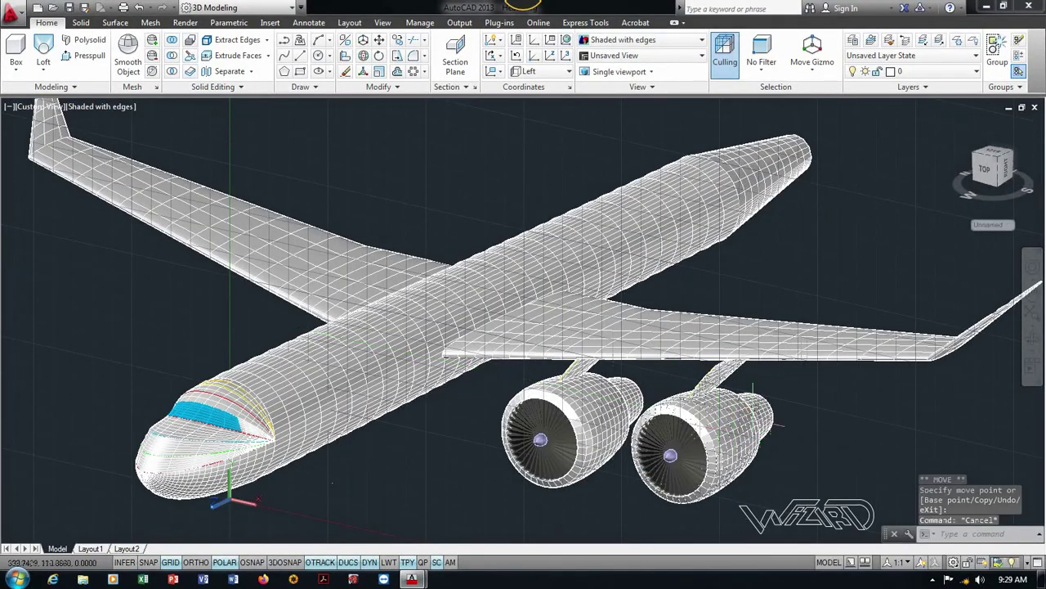
Mirror both engines with MIRROR3D across the fuselage centre plane, keeping the originals.
left_click(363, 40)
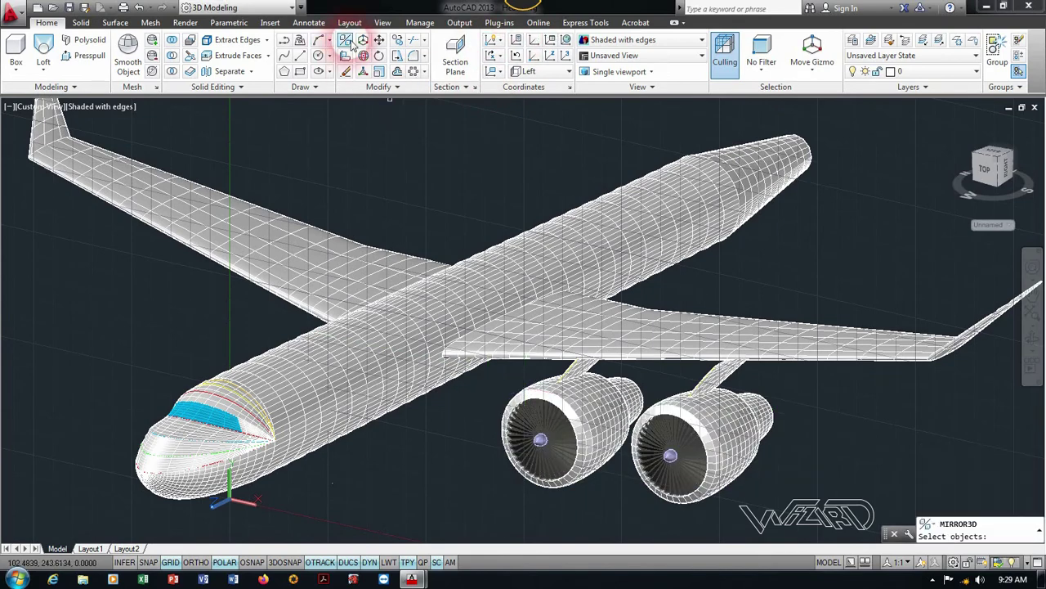
left_click_drag(805, 499, 488, 382)
key("Return")
scroll(678, 292, "up", 5)
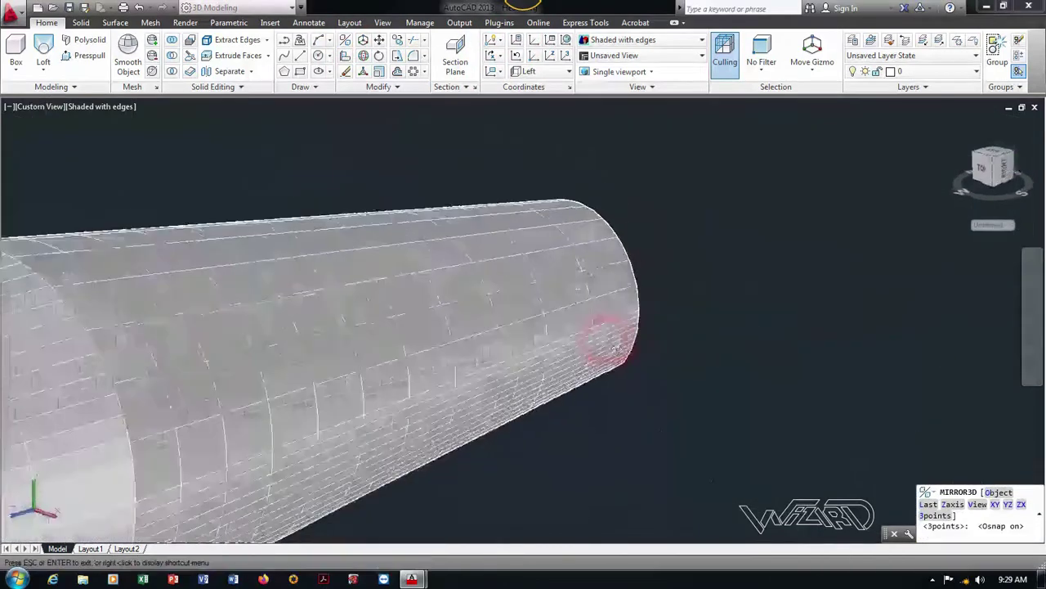
middle_click_drag(607, 338, 574, 349, "shift")
left_click(574, 349)
left_click(642, 351)
left_click(573, 420)
key("Return")
scroll(540, 392, "down", 5)
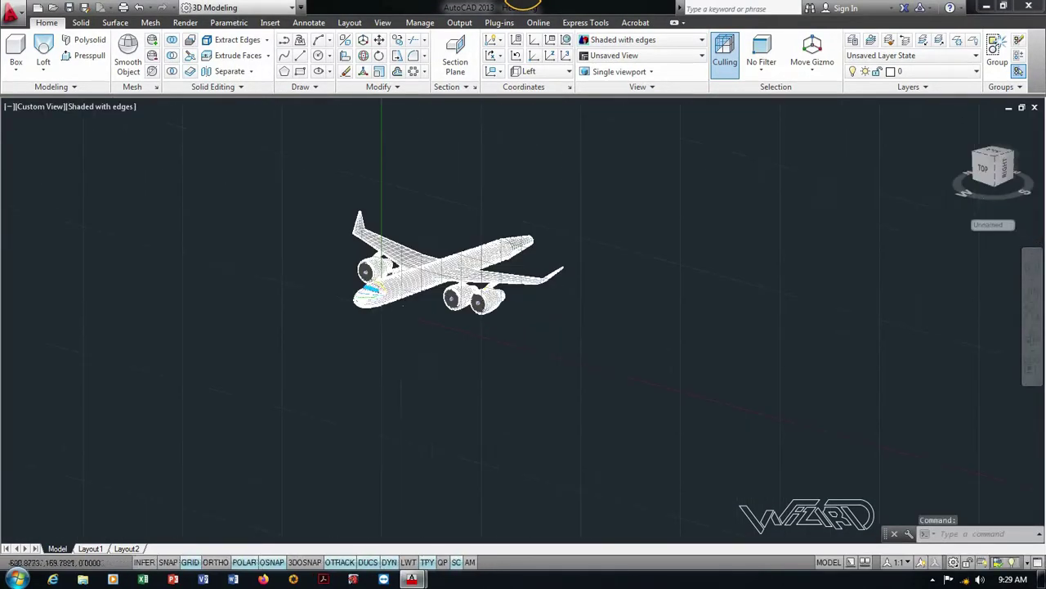
Reset the UCS to World and view the tail sections in Wireframe, then X-ray.
scroll(421, 254, "up", 5)
left_click(542, 58)
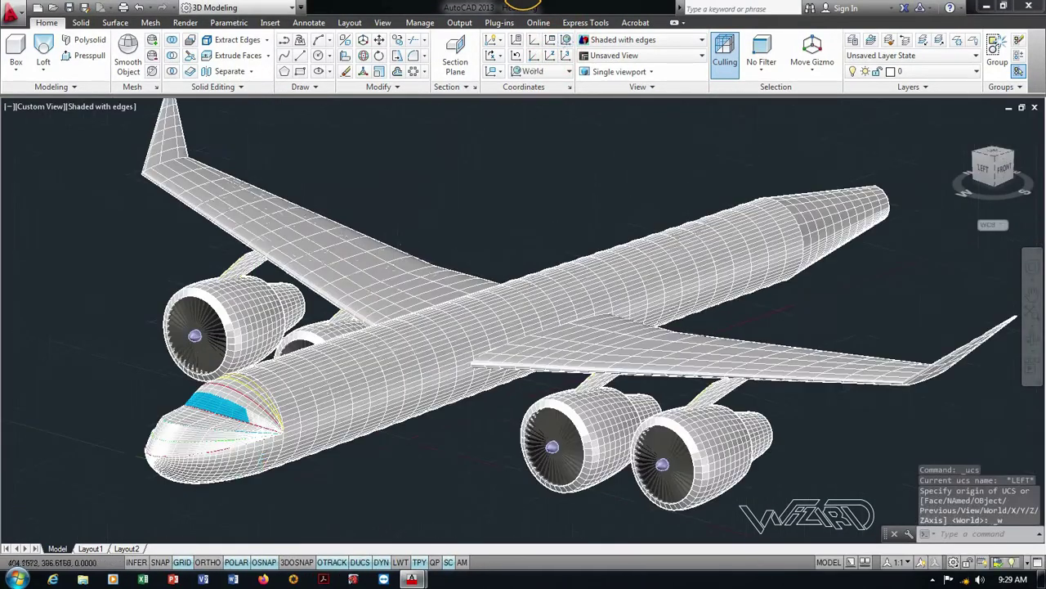
left_click(98, 106)
left_click(161, 251)
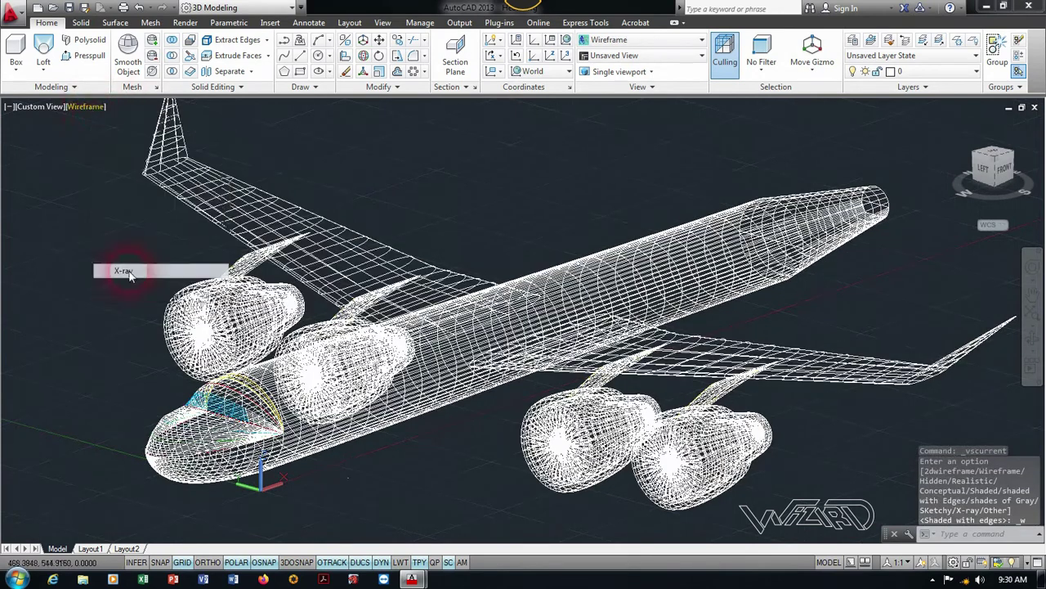
left_click(125, 271)
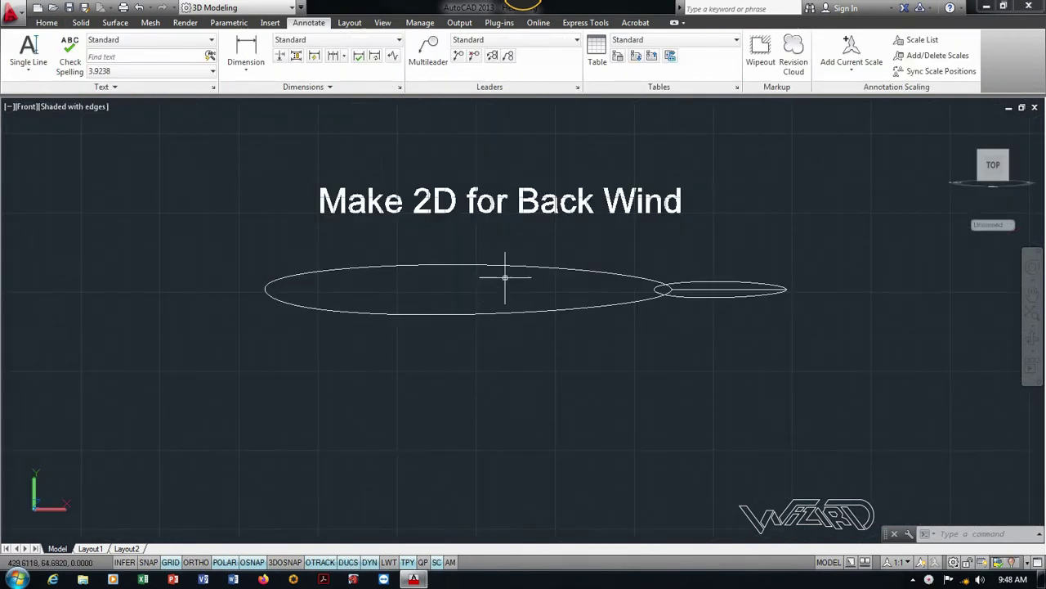
mouse_move(505, 278)
middle_mouse_down("shift")
mouse_move(540, 524)
mouse_move(547, 449)
mouse_move(553, 463)
mouse_move(460, 398)
middle_mouse_up("shift")
Loft the two elliptical tail sections into a tapered horizontal tail wing.
scroll(389, 352, "up", 2)
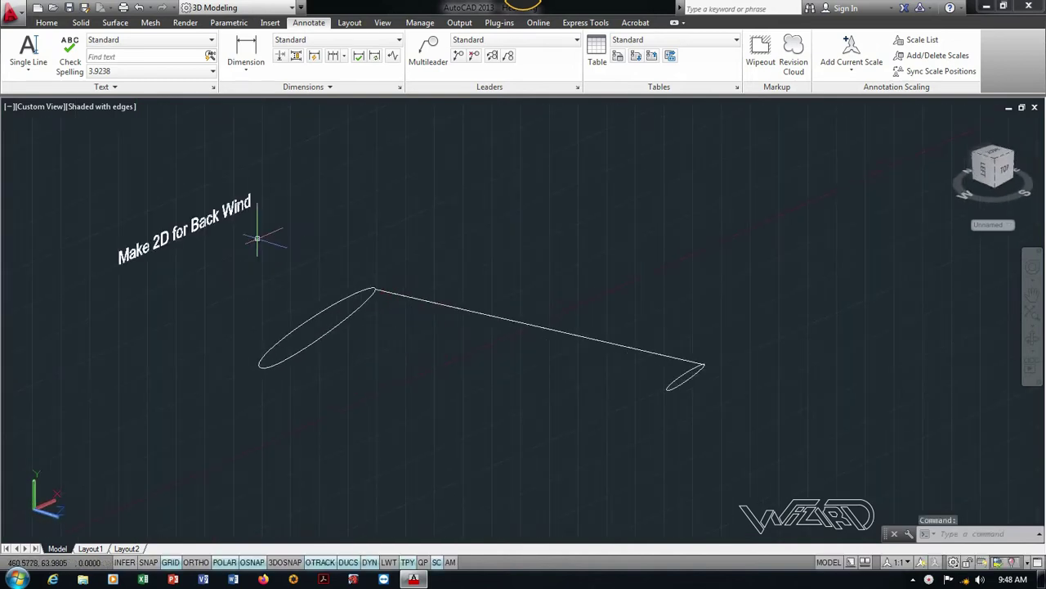
scroll(145, 81, "up", 7)
left_click(58, 74)
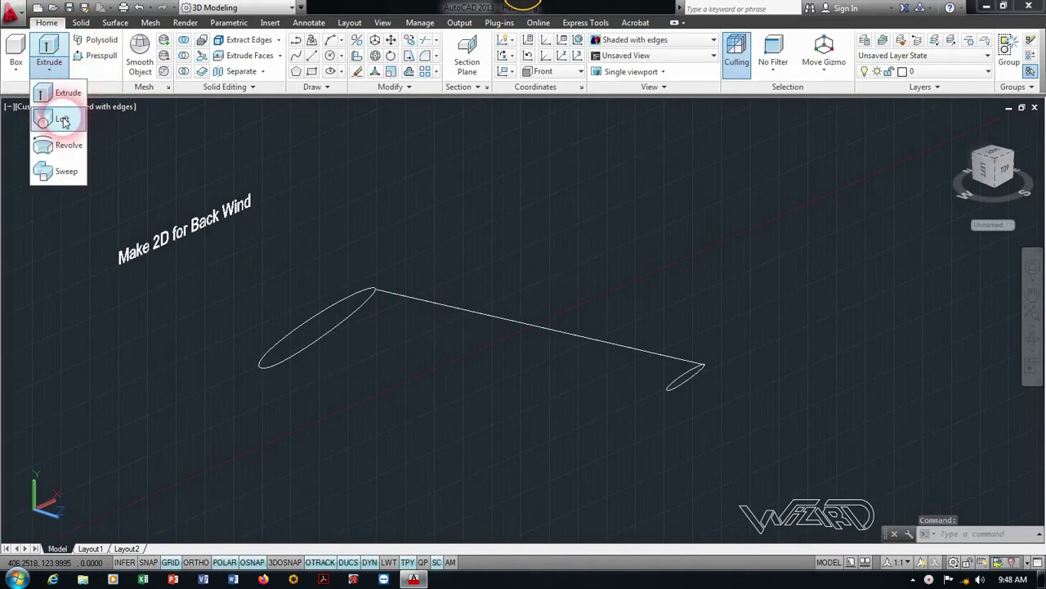
left_click(47, 146)
left_click(340, 327)
left_click(672, 384)
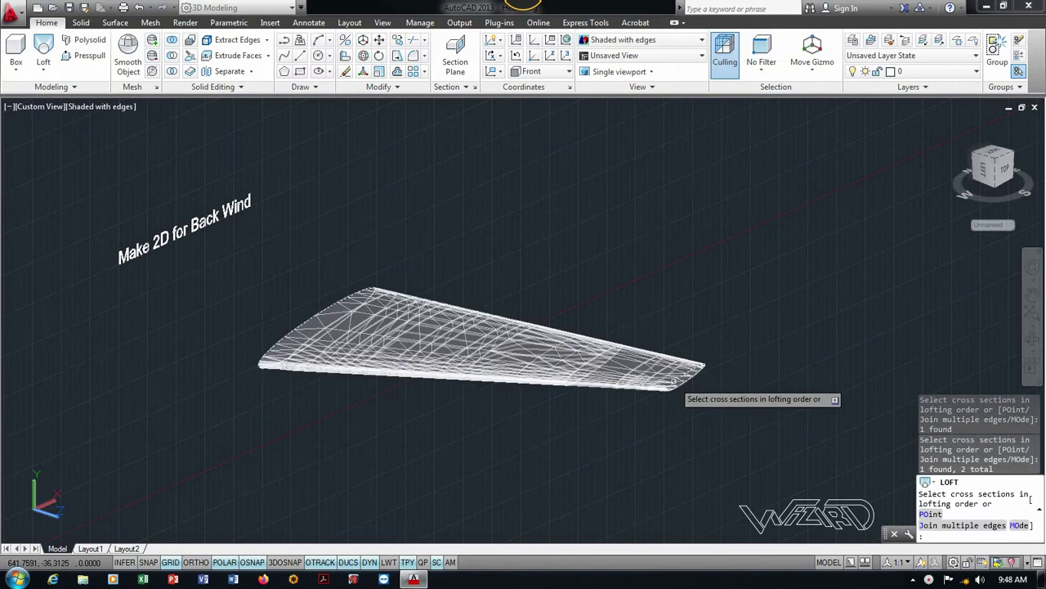
key("Return")
key("Return")
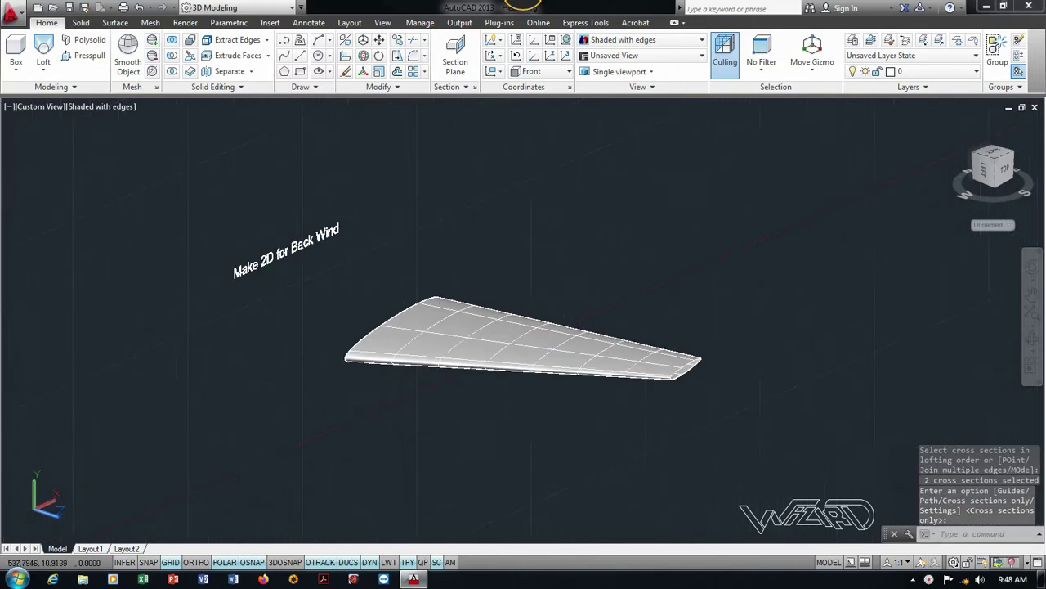
End object isolation to show the whole aircraft, then select the new tail wing.
right_click(542, 225)
left_click(771, 319)
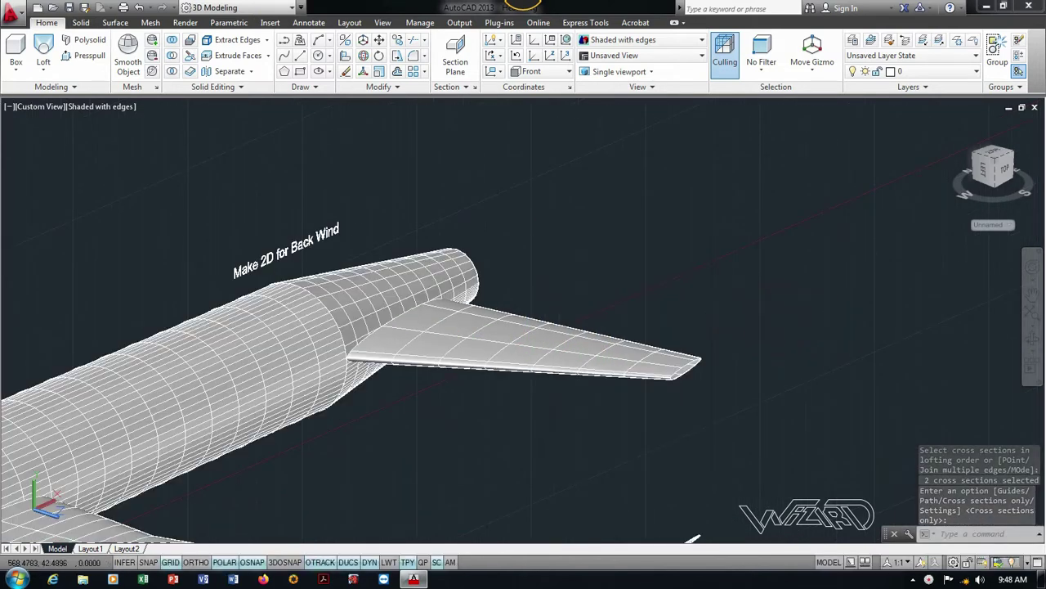
scroll(714, 307, "down", 4)
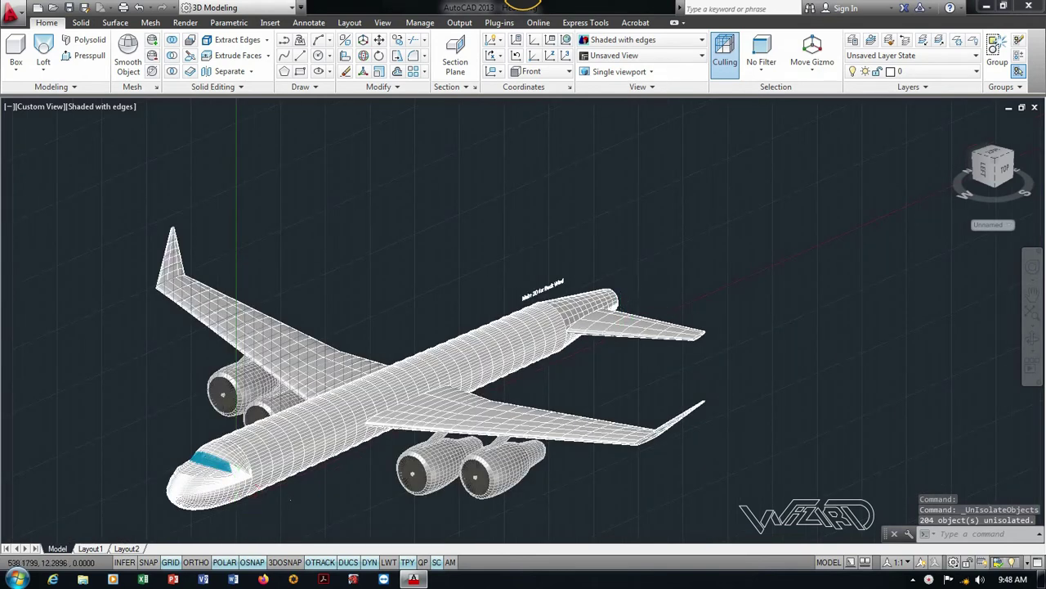
scroll(619, 321, "up", 3)
left_click(621, 323)
Mirror the tail wing across the XY plane through a point on the tail.
left_click(346, 40)
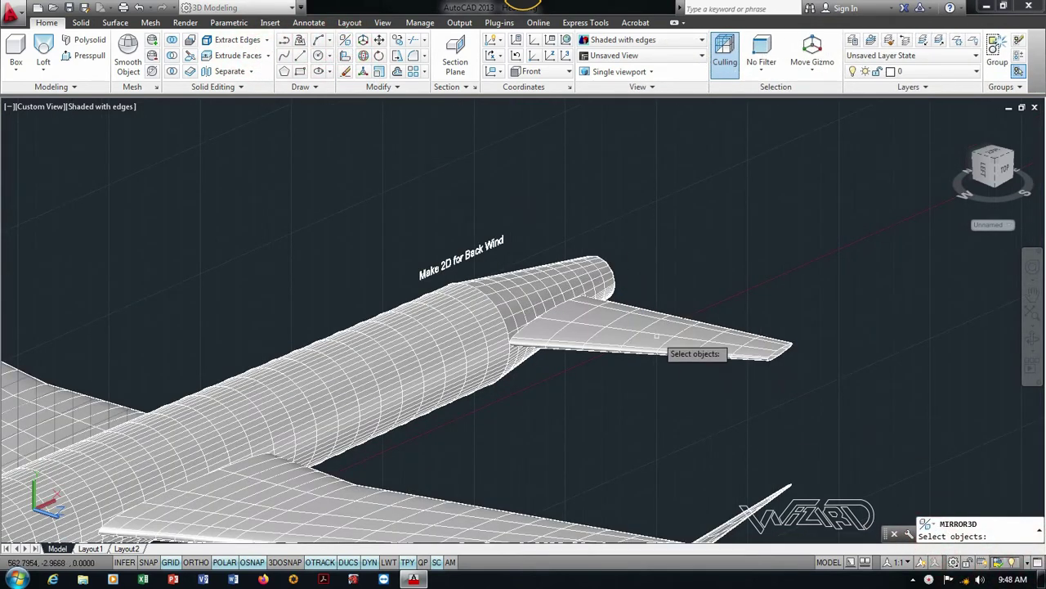
key("Return")
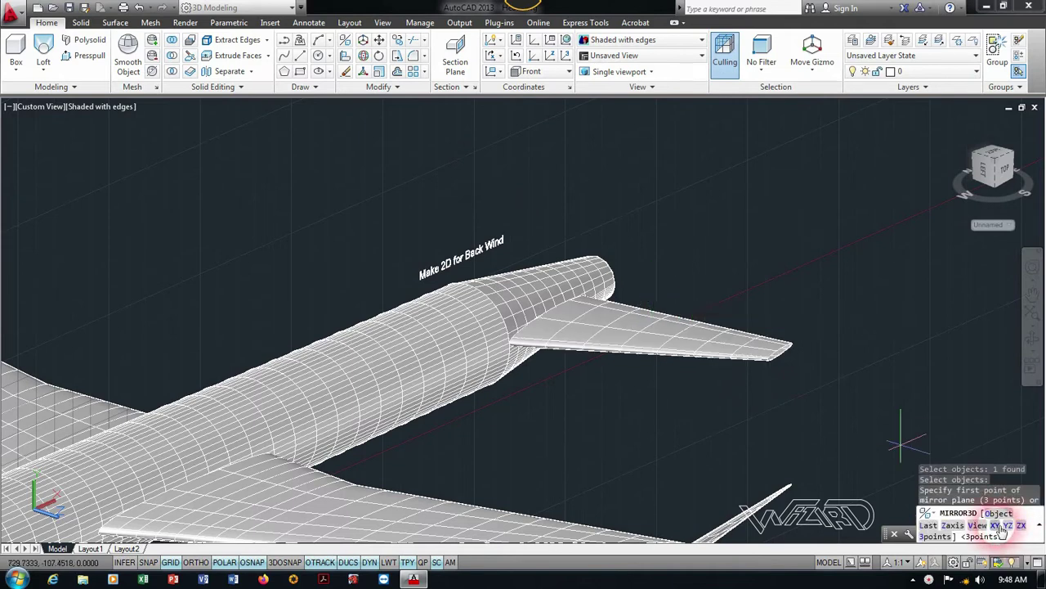
left_click(995, 526)
mouse_move(677, 327)
middle_mouse_down("shift")
mouse_move(561, 315)
mouse_move(684, 341)
middle_mouse_up("shift")
scroll(650, 391, "up", 3)
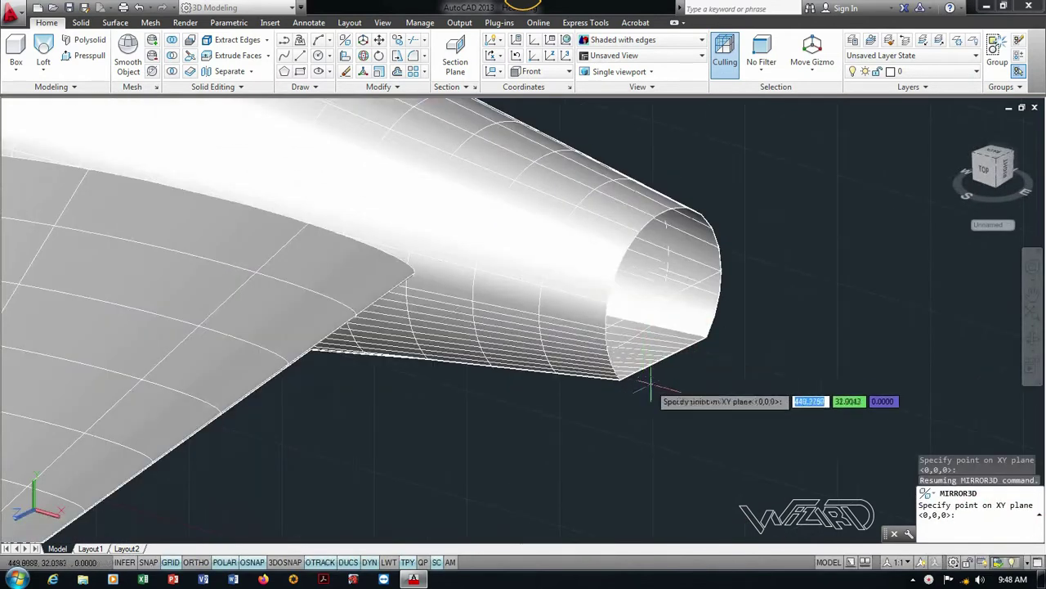
left_click(665, 362)
scroll(665, 362, "down", 3)
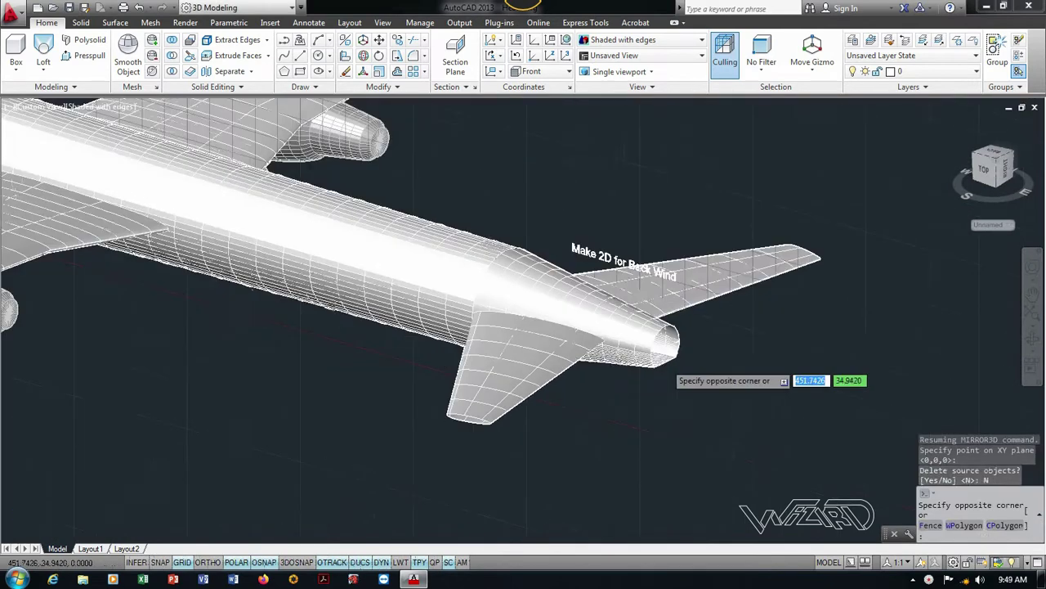
left_click(665, 363)
key("Escape")
Delete the Make 2D for Back Wind label and apply the saved iso view.
left_click(594, 249)
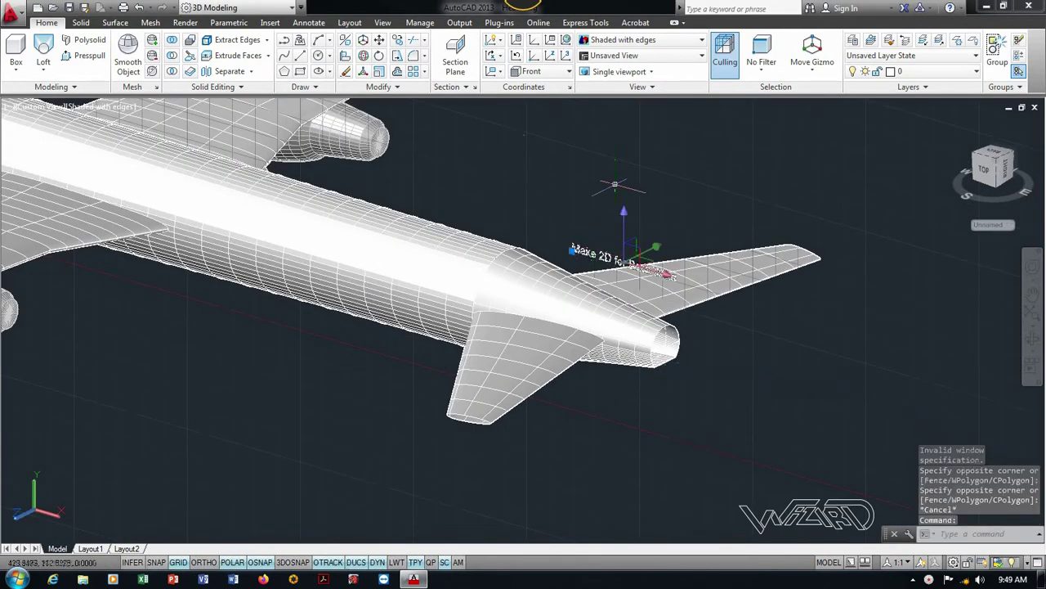
key("Delete")
scroll(491, 286, "down", 2)
scroll(491, 286, "down", 2)
left_click(28, 107)
mouse_move(98, 121)
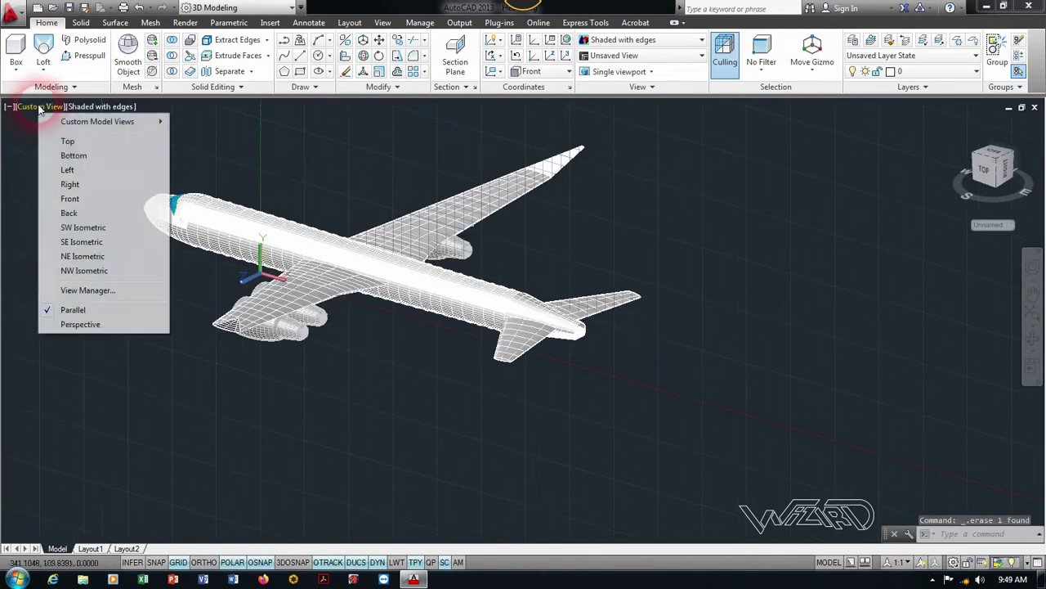
left_click(215, 152)
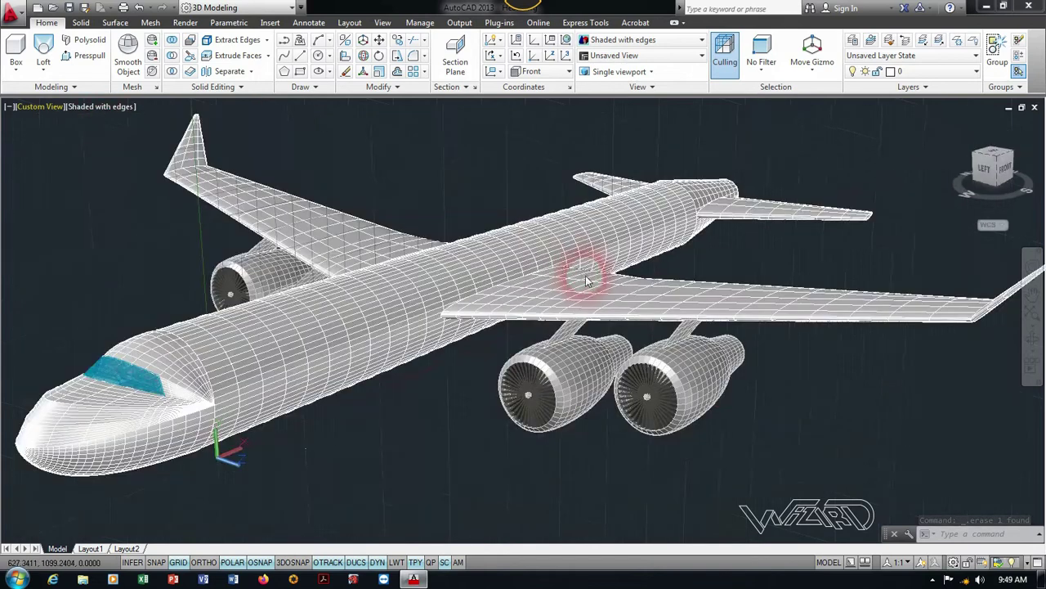
left_click(28, 108)
Join the airfoil ellipse outline pieces into one spline, then undo the join.
left_click(61, 324)
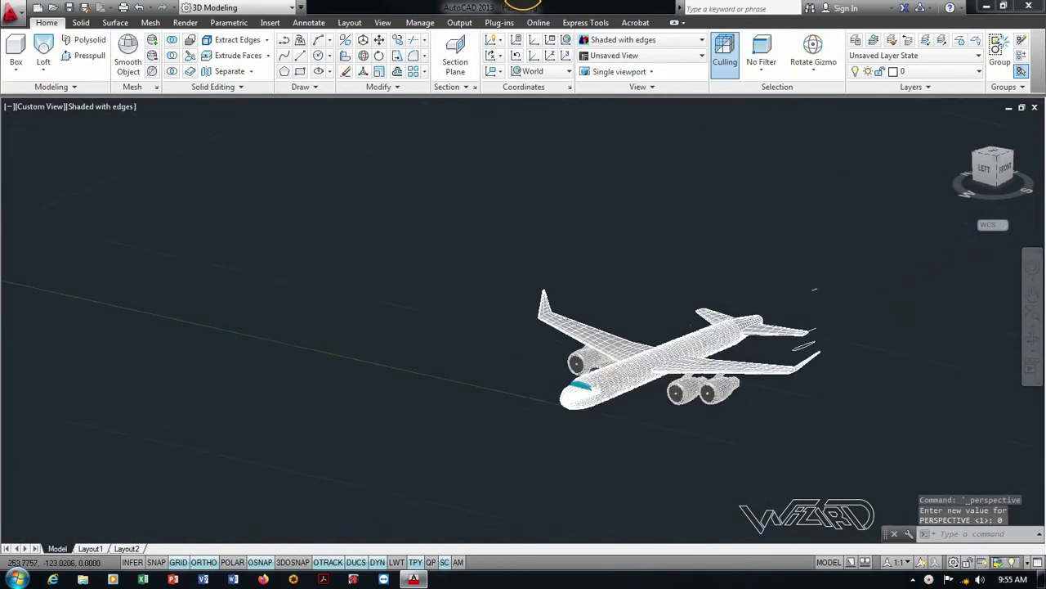
mouse_move(852, 318)
middle_mouse_down("shift")
mouse_move(863, 321)
mouse_move(829, 322)
middle_mouse_up("shift")
scroll(834, 312, "up", 5)
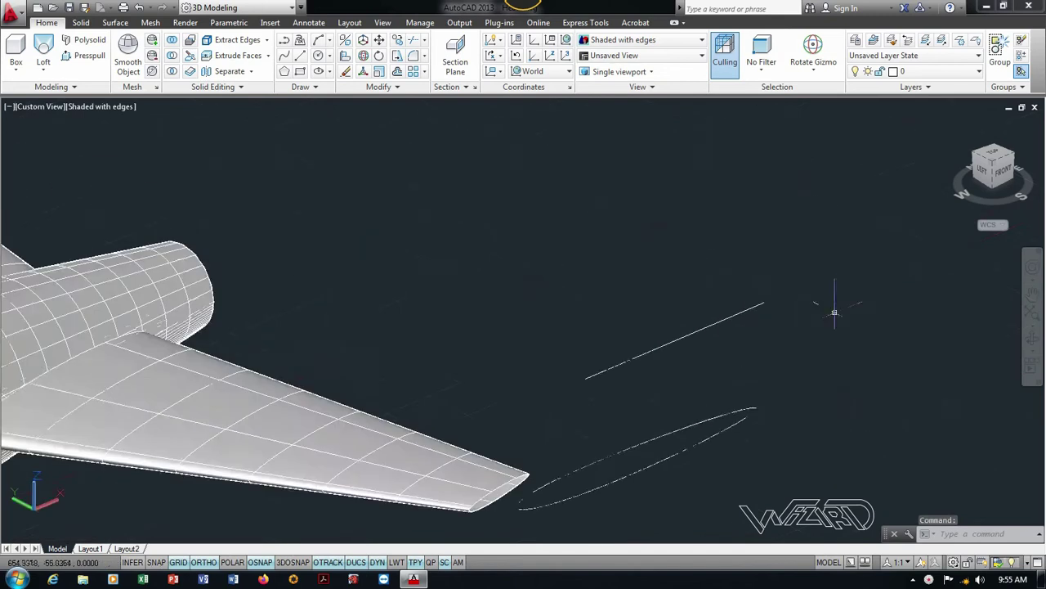
type("join")
key("Return")
left_click(699, 424)
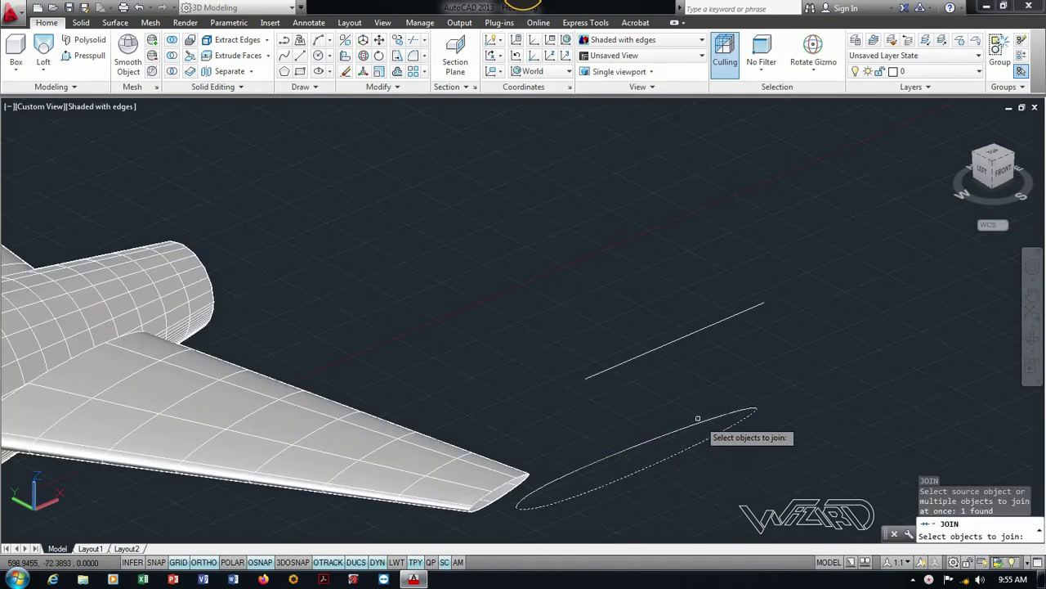
left_click(694, 445)
left_click(685, 423)
scroll(685, 423, "up", 3)
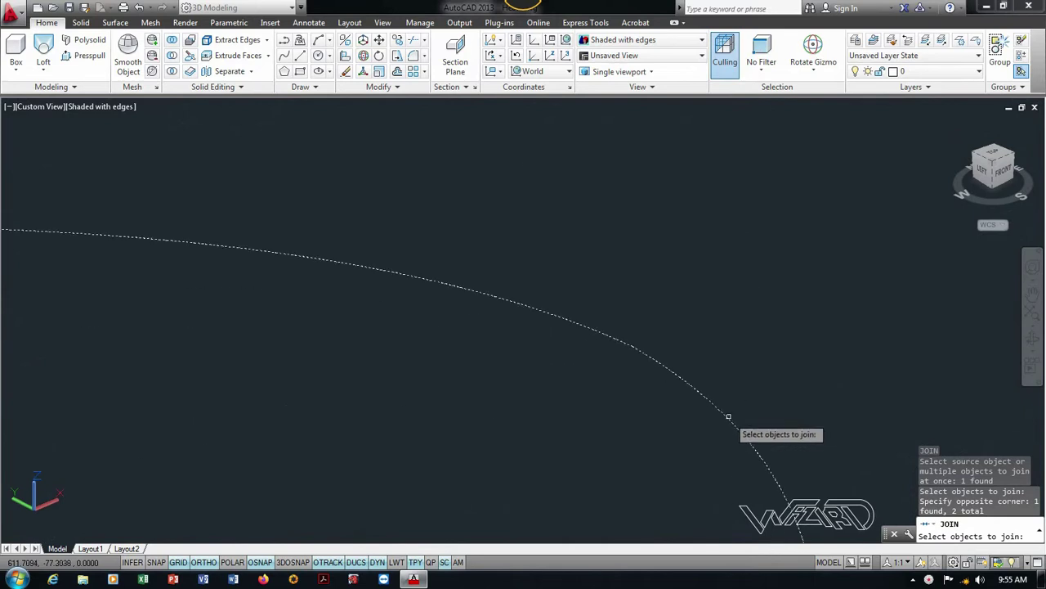
key("Return")
double_click(708, 413)
key("Escape")
key("ctrl+z")
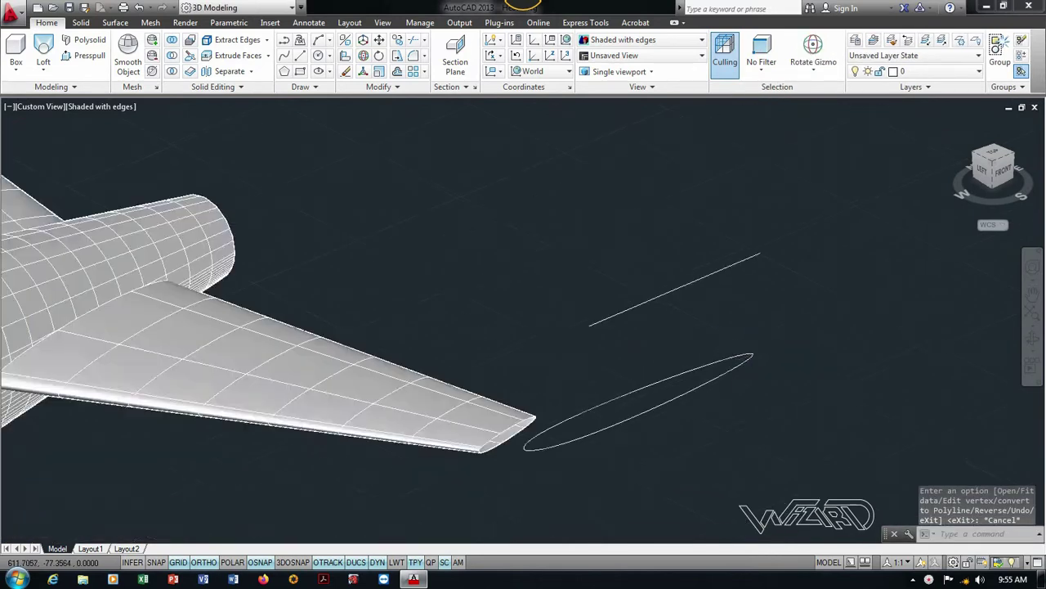
key("ctrl+z")
key("ctrl+z")
key("ctrl+z")
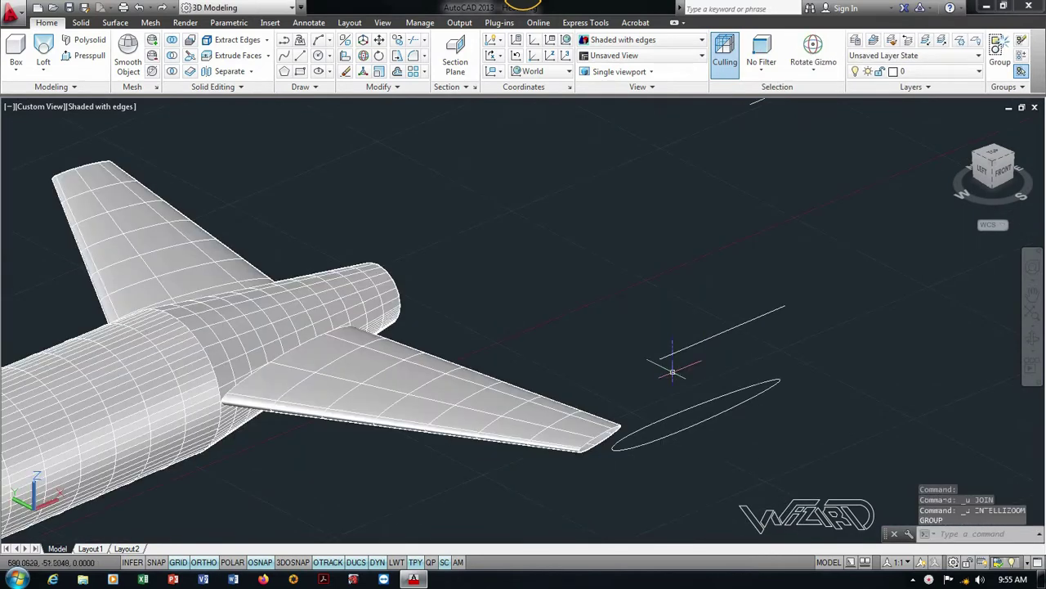
Start copying the airfoil outline with its tip as the base point.
scroll(789, 379, "up", 5)
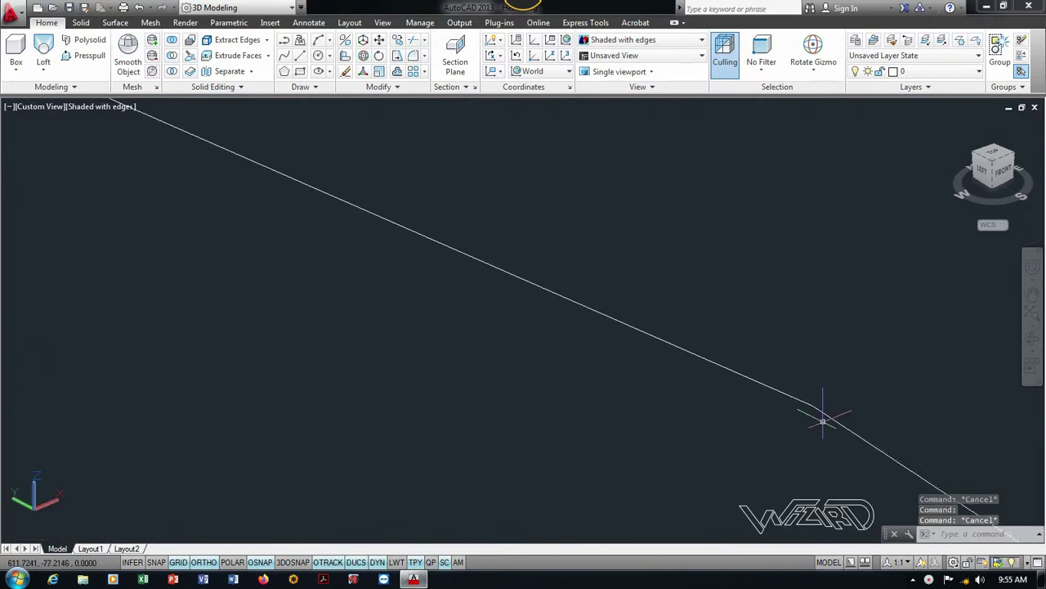
left_click(823, 412)
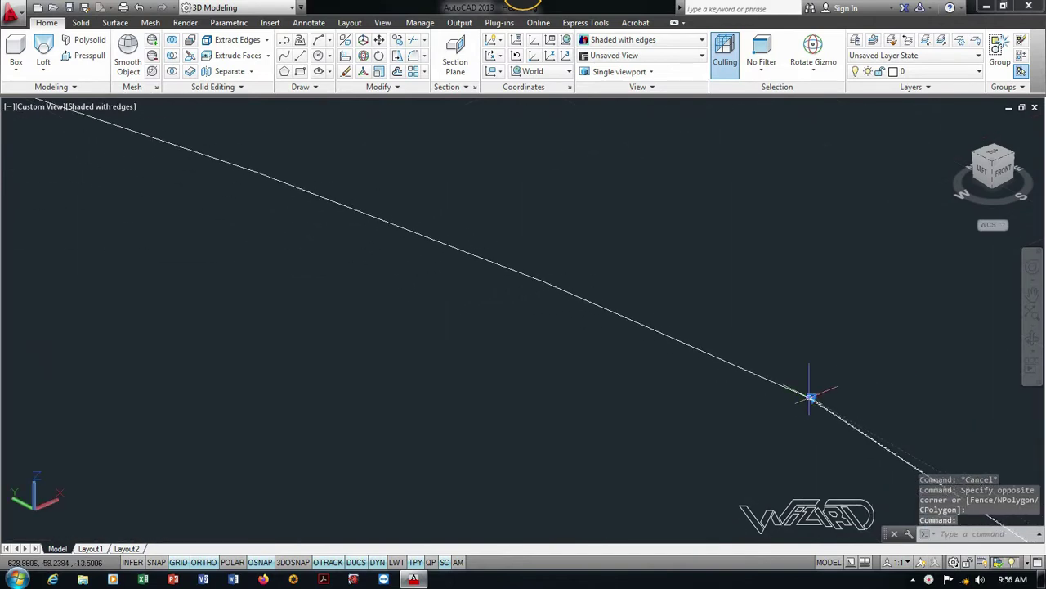
key("Escape")
scroll(797, 385, "down", 2)
scroll(760, 364, "down", 2)
scroll(752, 368, "down", 2)
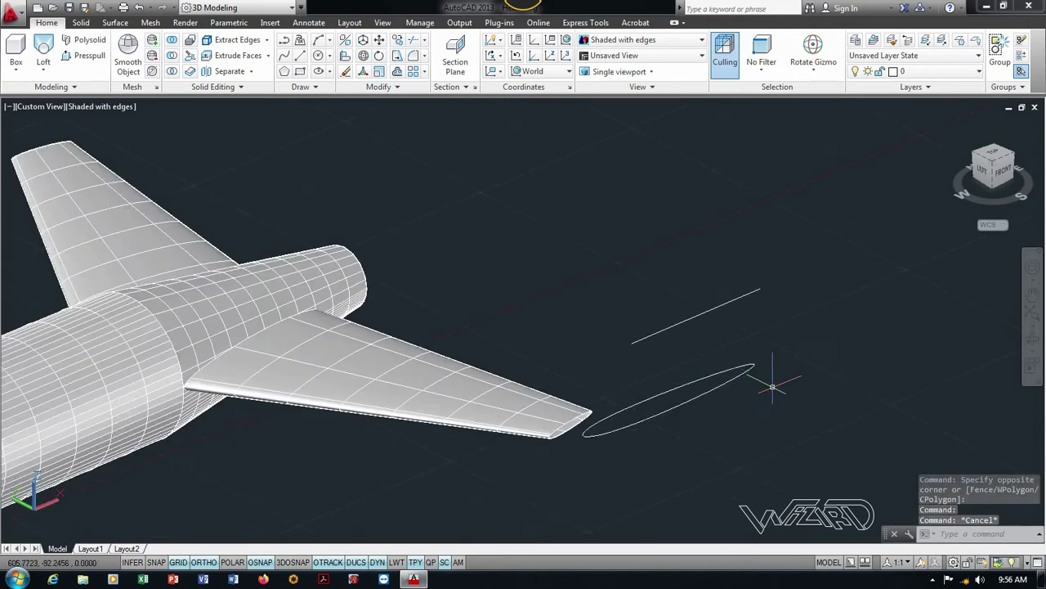
type("co")
key("Return")
left_click(756, 364)
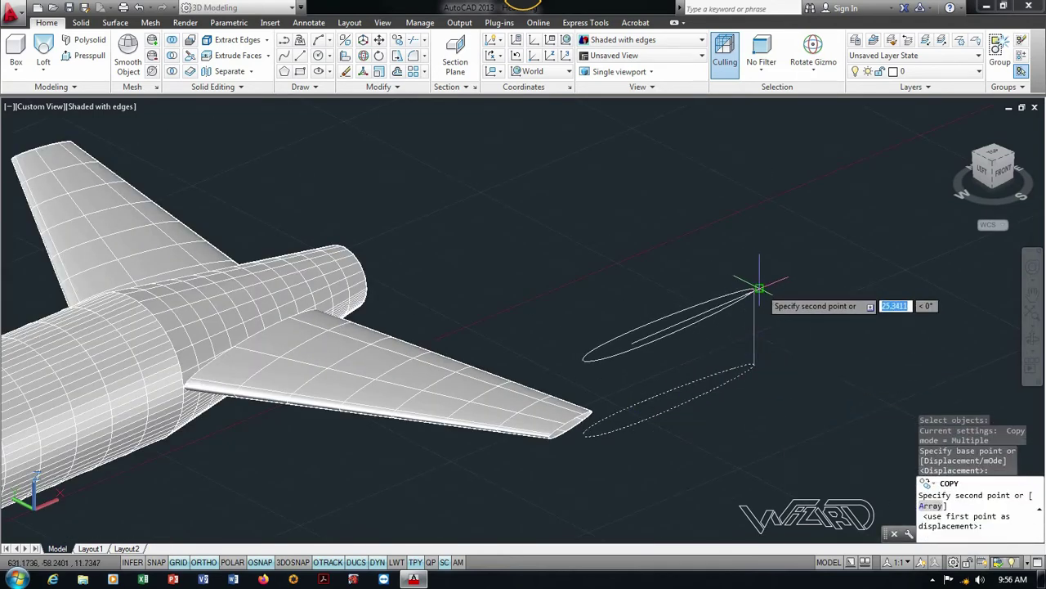
scroll(756, 307, "down", 2)
scroll(752, 318, "down", 2)
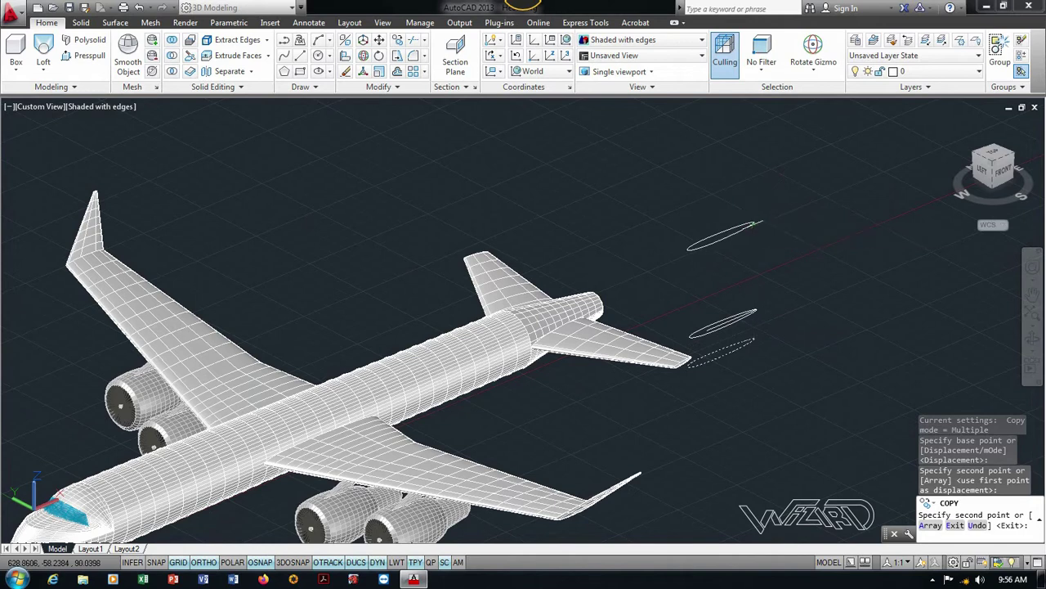
Place an airfoil copy higher up and join the upper copy's curves.
left_click(760, 223)
scroll(758, 323, "up", 2)
scroll(758, 323, "up", 2)
key("Return")
type("j")
key("Return")
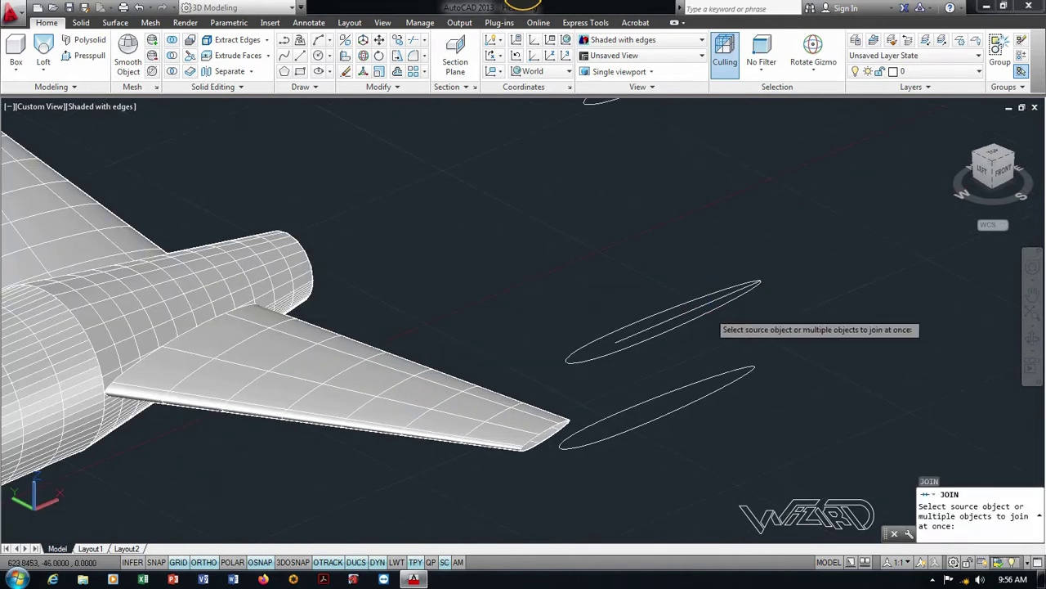
left_click(694, 307)
left_click(715, 312)
left_click(726, 304)
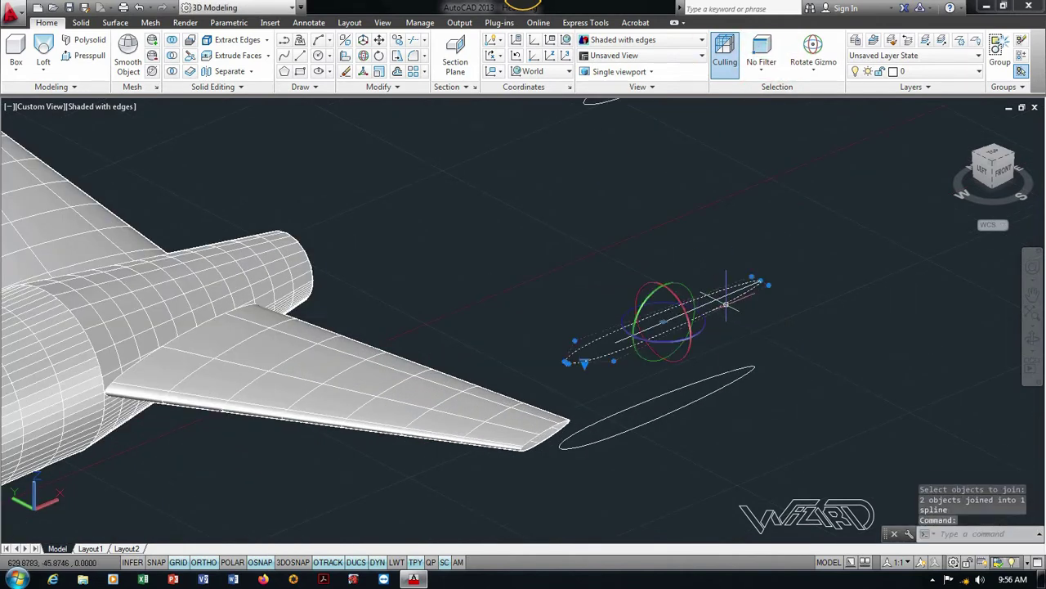
Set the scale gizmo's base point on the upper airfoil copy, then cancel scaling.
left_click(815, 73)
left_click(817, 151)
right_click(672, 325)
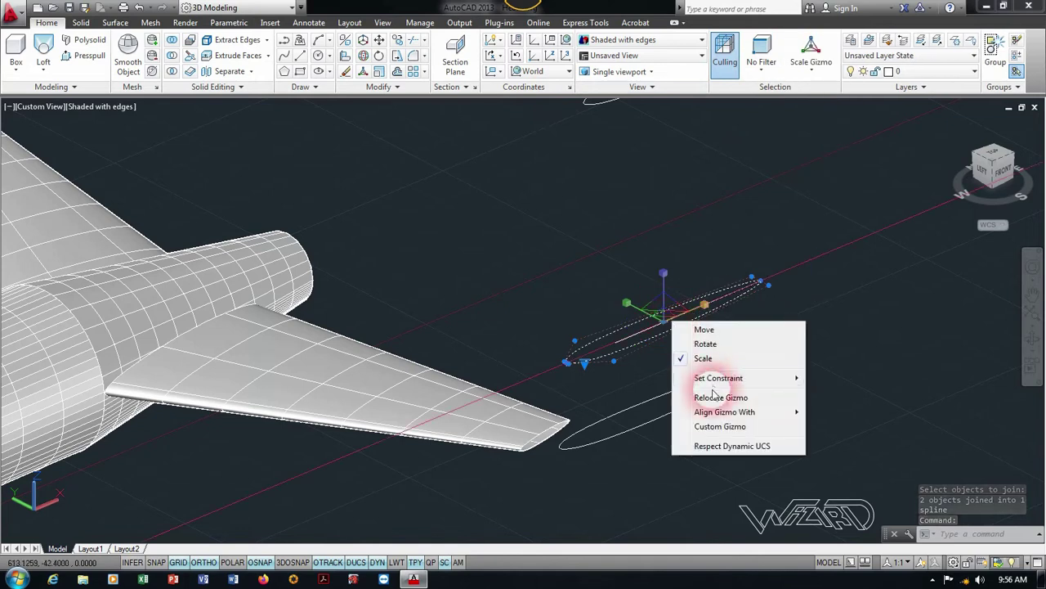
left_click(721, 399)
left_click(270, 562)
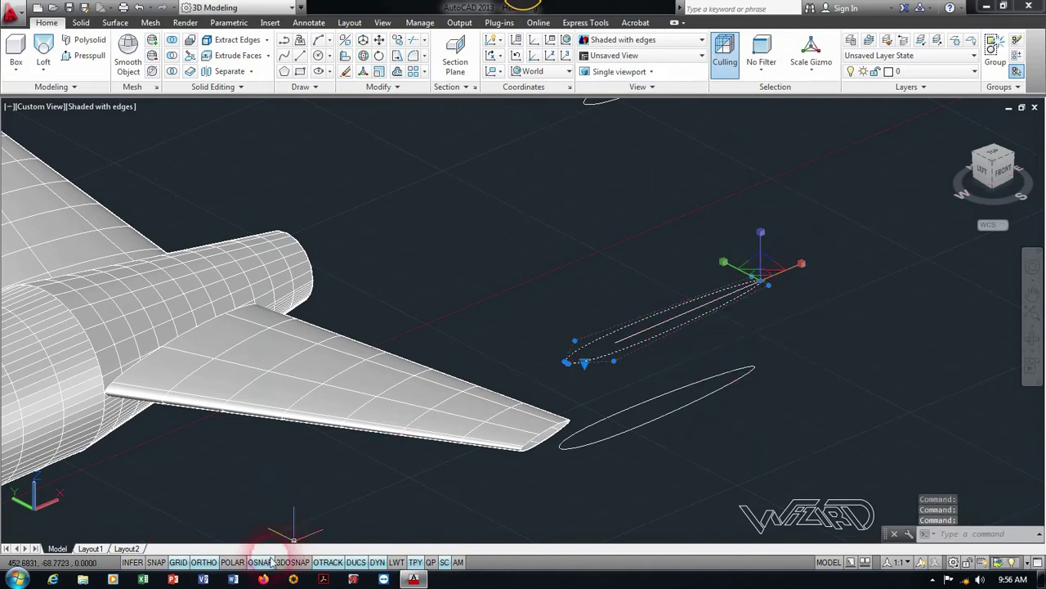
left_click(801, 265)
key("Escape")
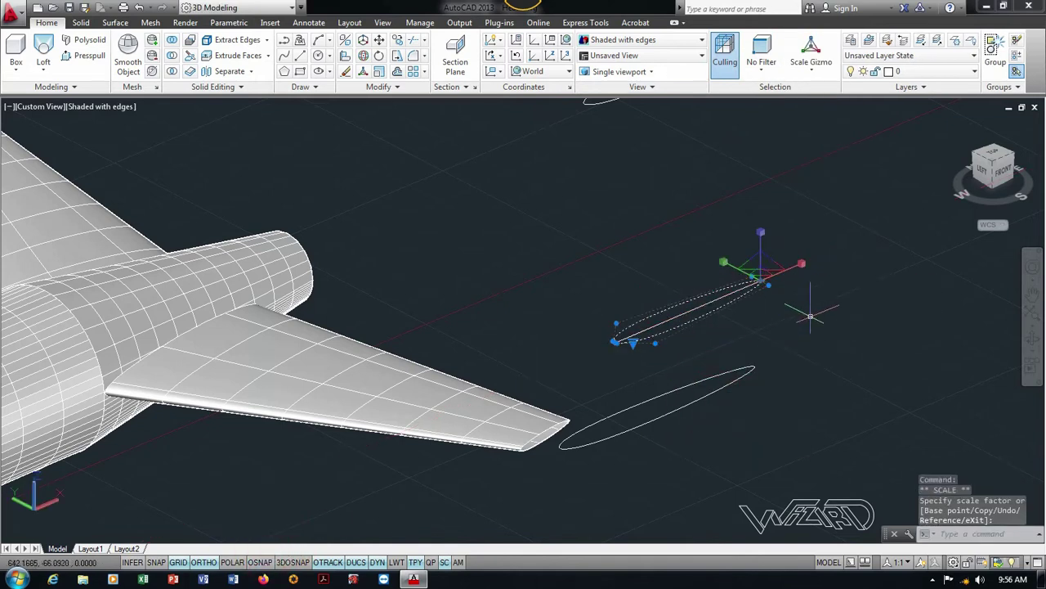
Join the top airfoil's two curves into one spline.
mouse_move(797, 306)
middle_mouse_down("shift")
mouse_move(759, 348)
mouse_move(755, 141)
middle_mouse_up("shift")
type("j")
key("Return")
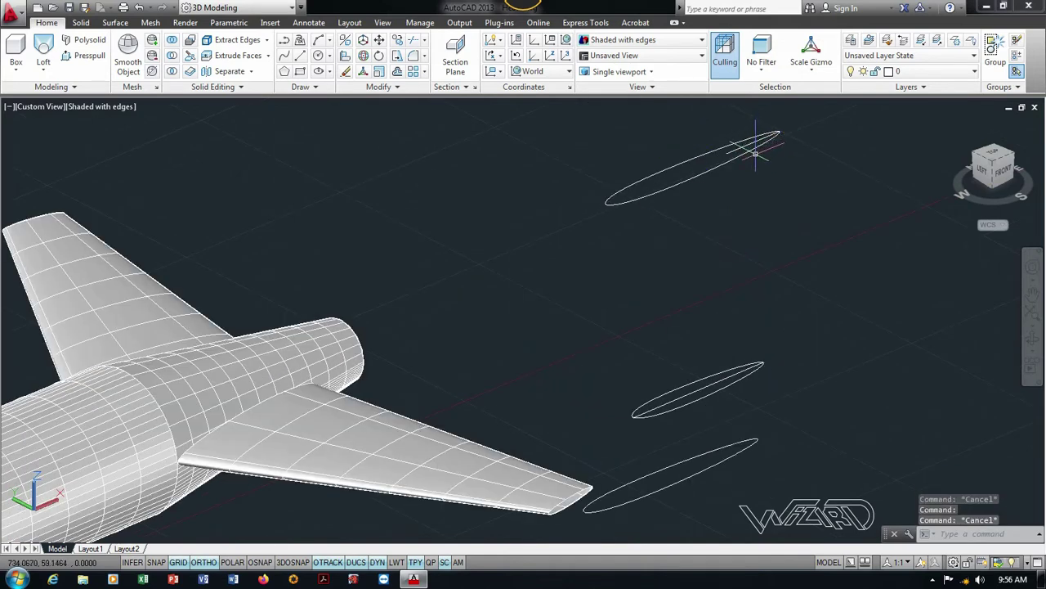
left_click(682, 152)
left_click(635, 204)
key("Return")
Scale the top airfoil copy down toward its tip using the scale gizmo.
left_click(812, 71)
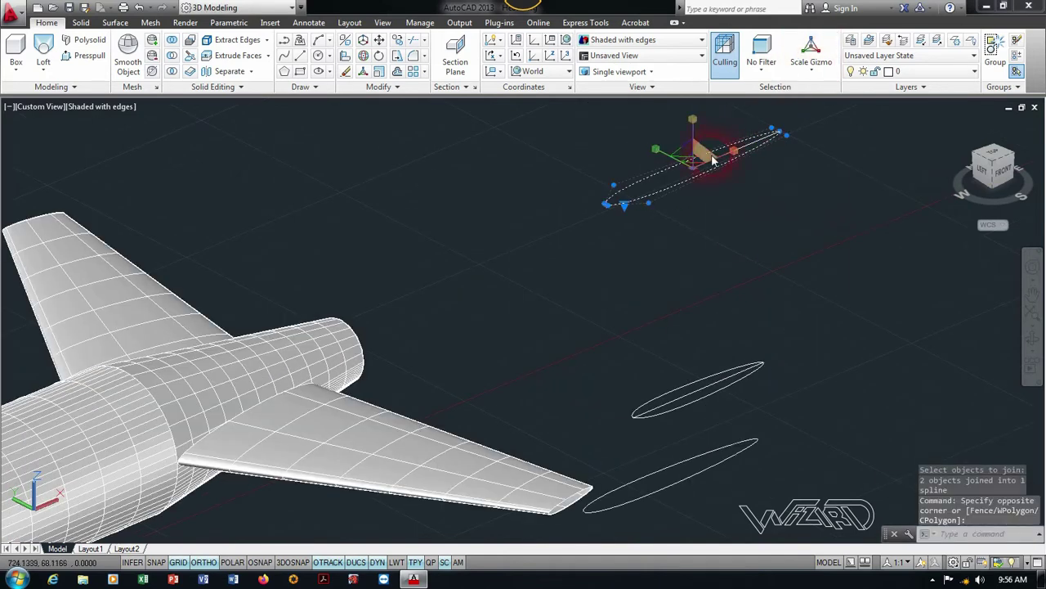
right_click(713, 160)
left_click(752, 233)
left_click(784, 133)
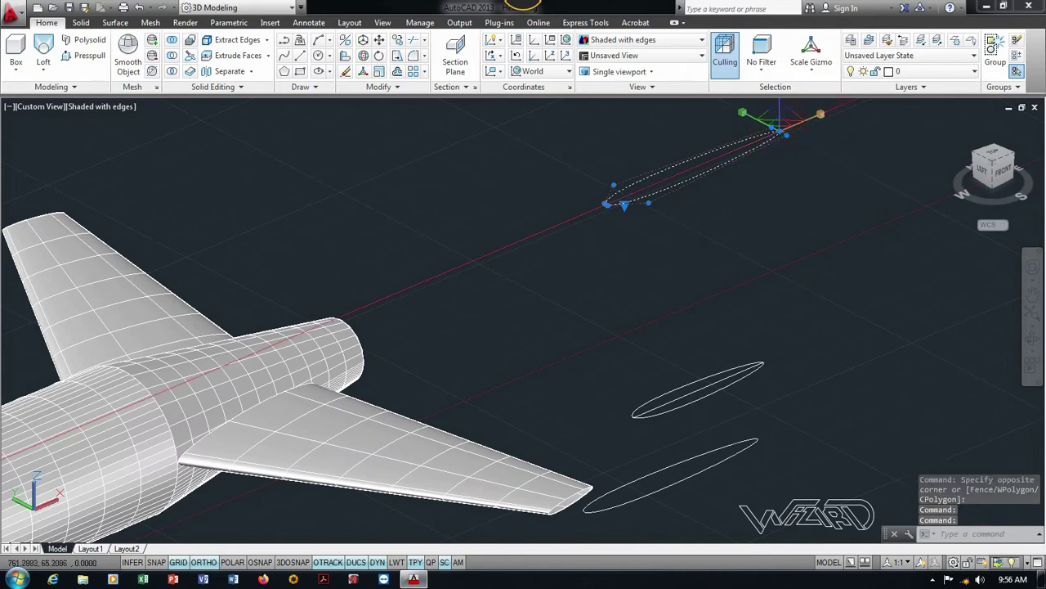
left_click(814, 118)
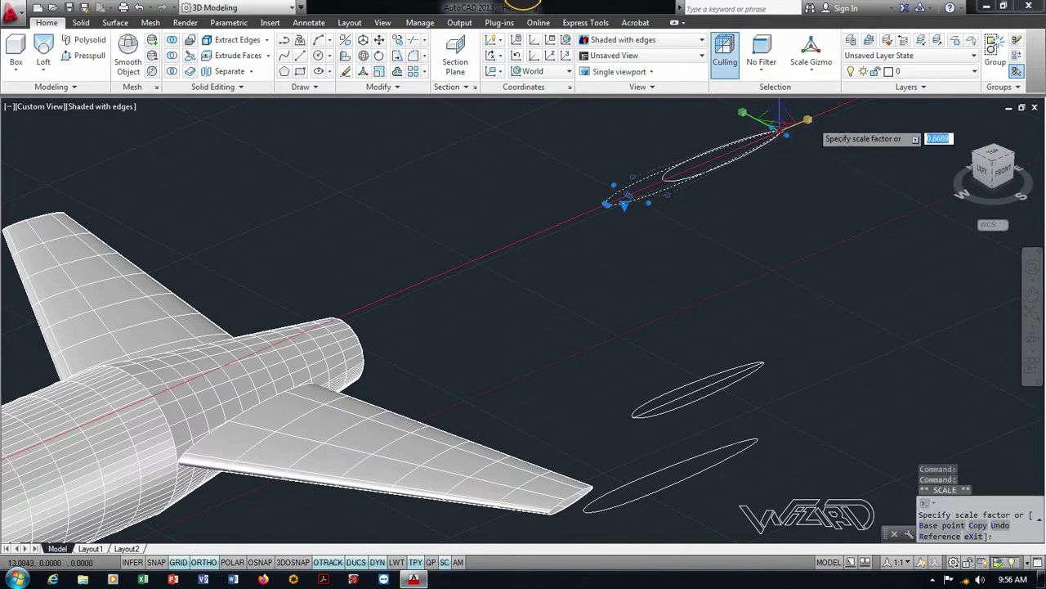
scroll(808, 119, "up", 2)
scroll(808, 119, "up", 2)
scroll(808, 119, "up", 1)
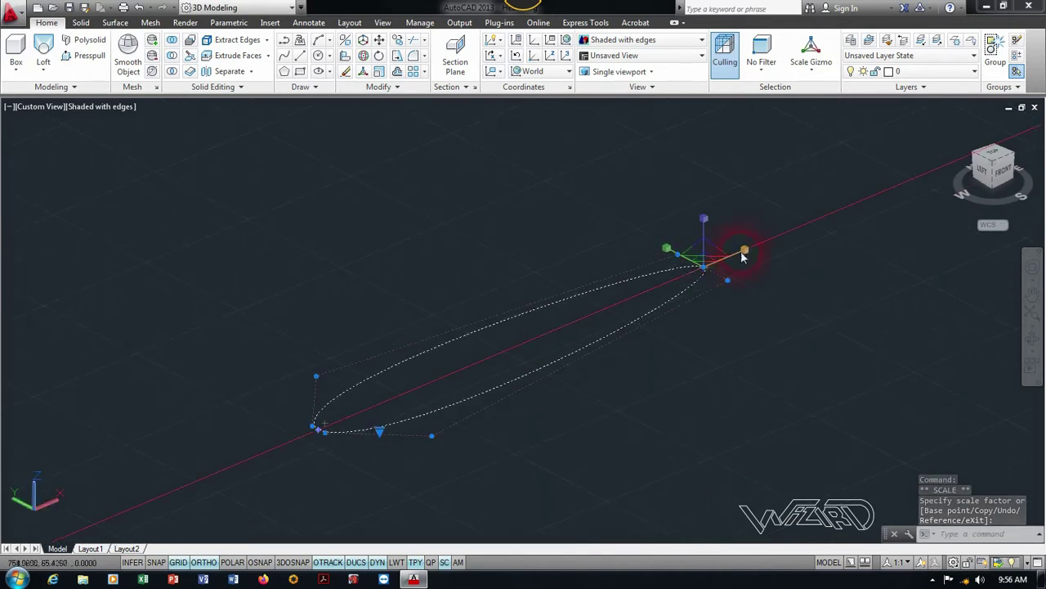
left_click(731, 275)
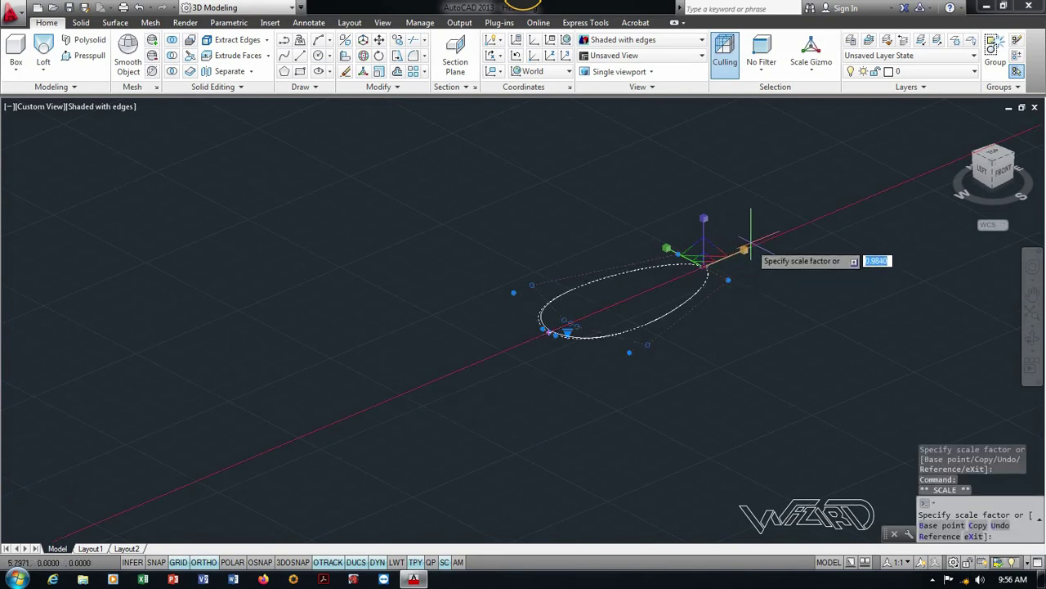
Draw a helper guide line from the ellipse's end with object snap on.
left_click(743, 270)
key("Escape")
type("l")
key("Return")
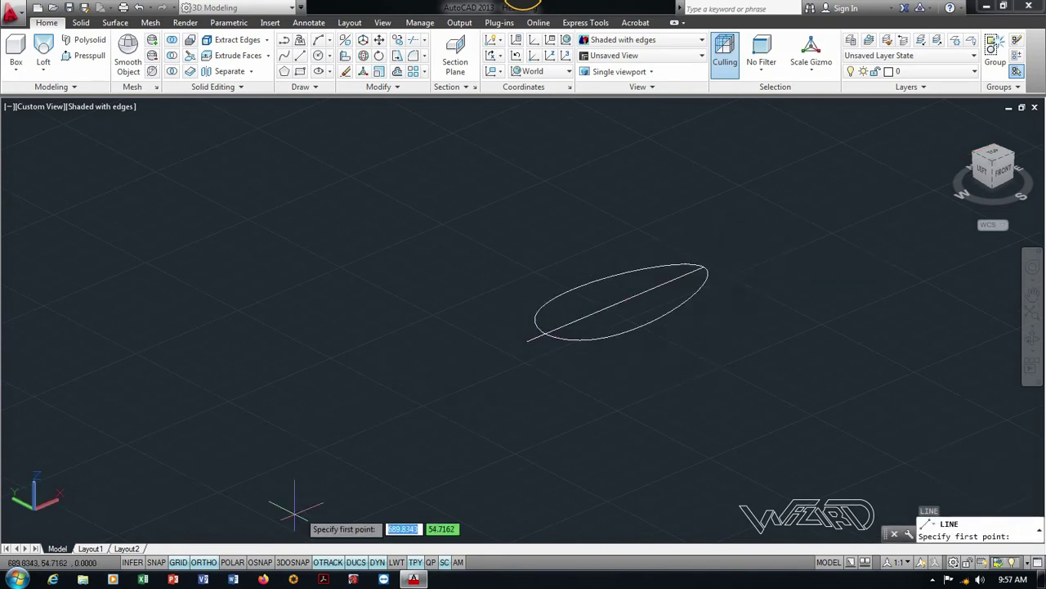
left_click(262, 562)
left_click(527, 341)
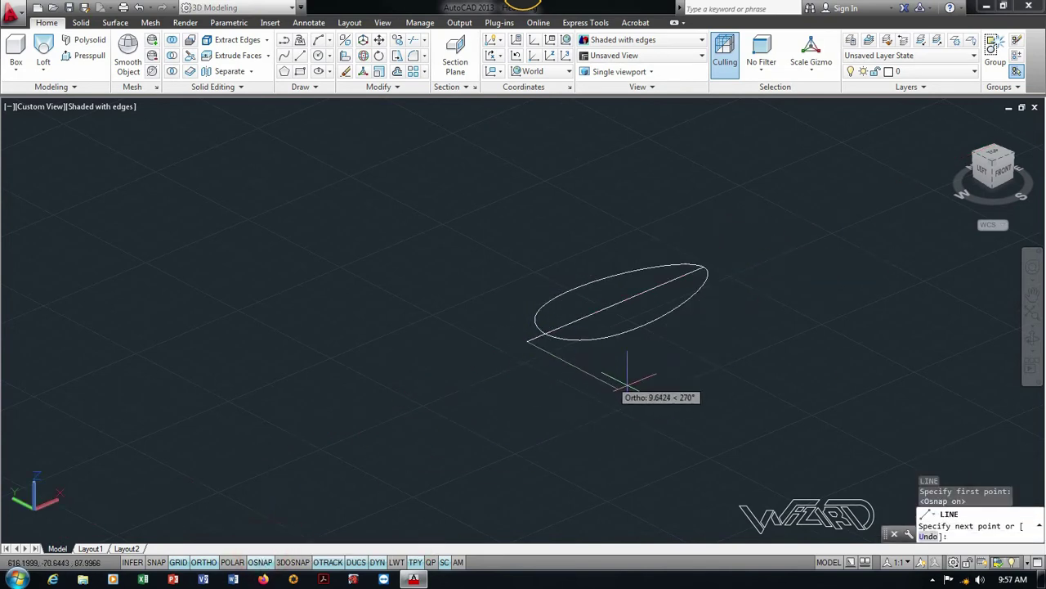
left_click(659, 408)
key("Return")
left_click(672, 325)
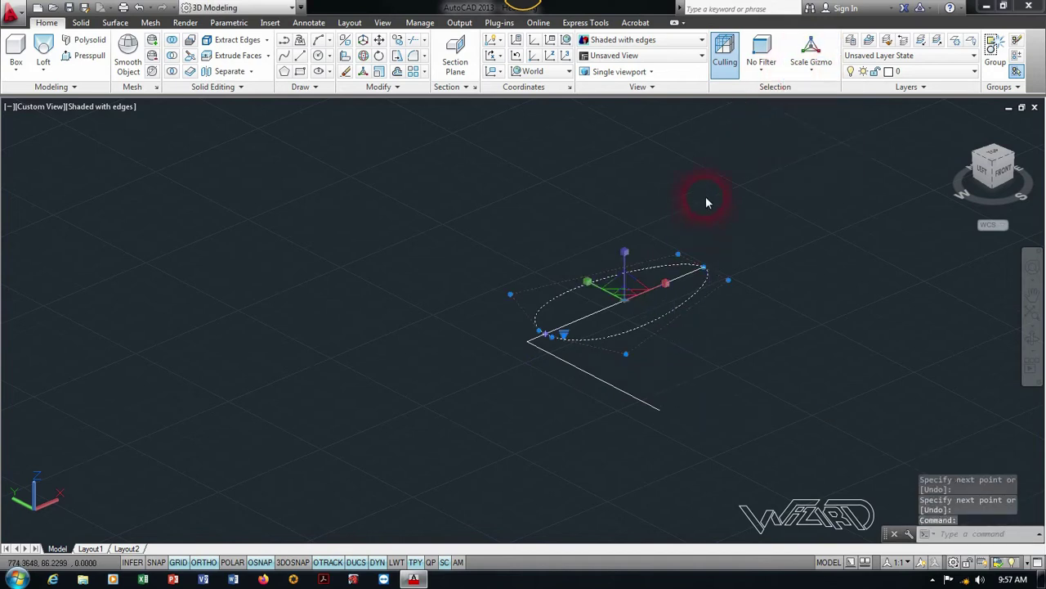
Stretch the ellipse along X and flatten it along Y into a thin section.
left_click_drag(708, 199, 609, 237)
right_click(618, 296)
left_click(654, 368)
left_click(700, 260)
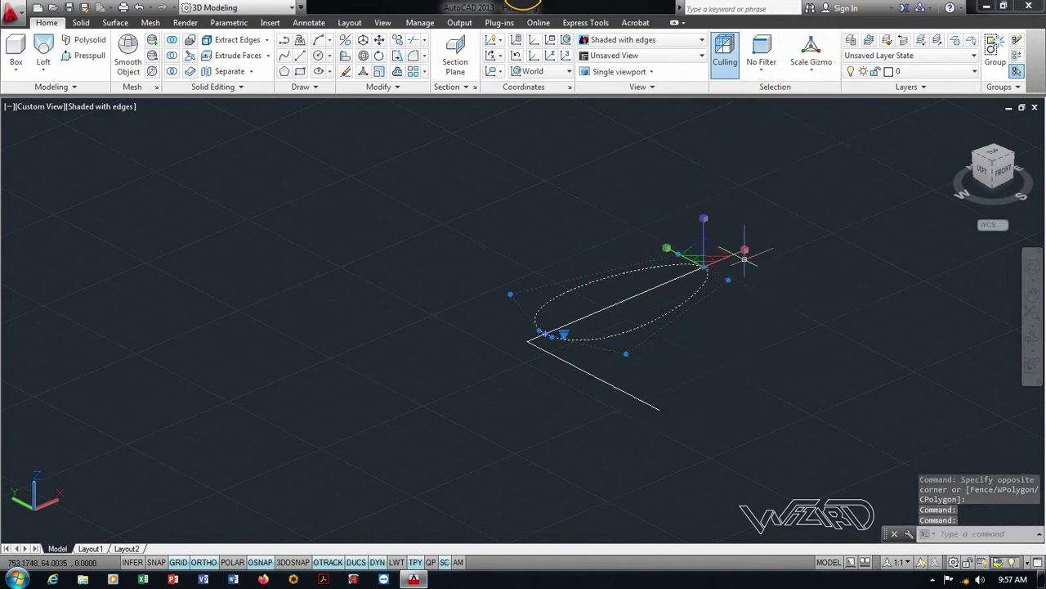
left_click(737, 253)
left_click(752, 245)
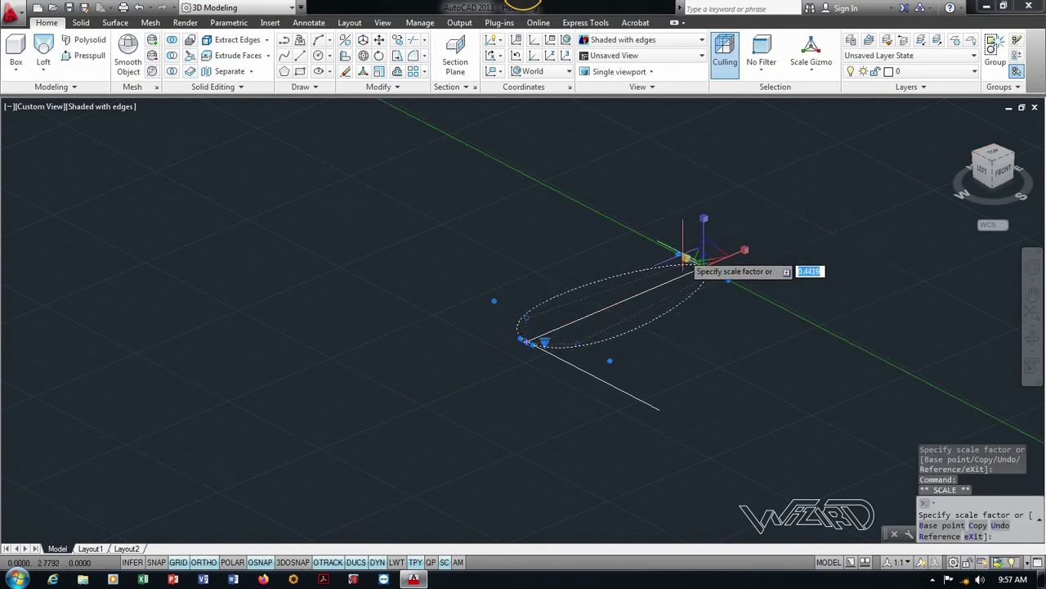
left_click(685, 257)
scroll(560, 263, "down", 4)
key("Escape")
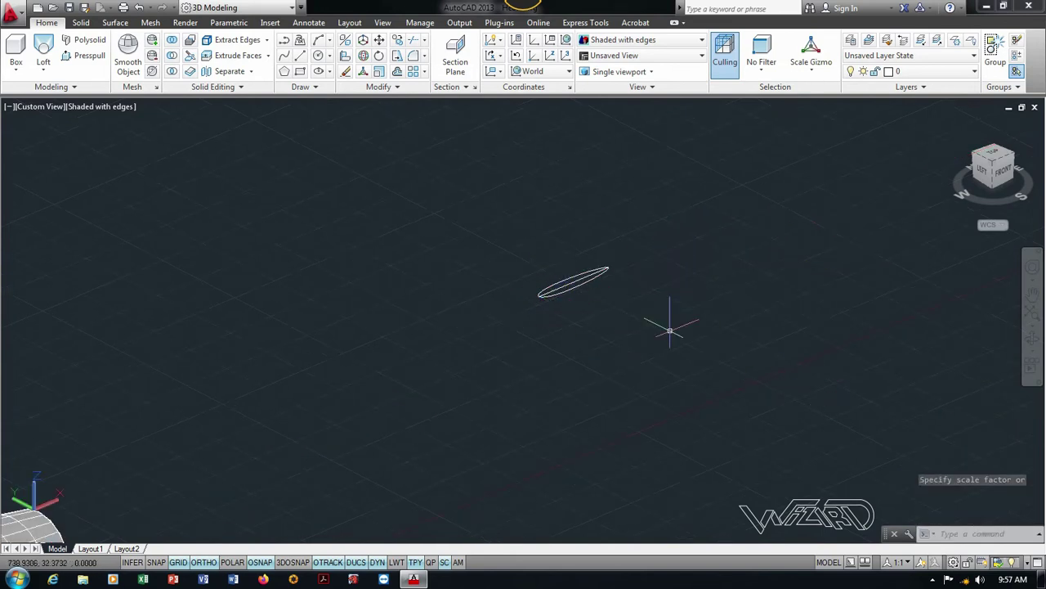
scroll(576, 281, "up", 4)
Copy the upper ellipse exactly in place onto itself.
scroll(509, 285, "up", 1)
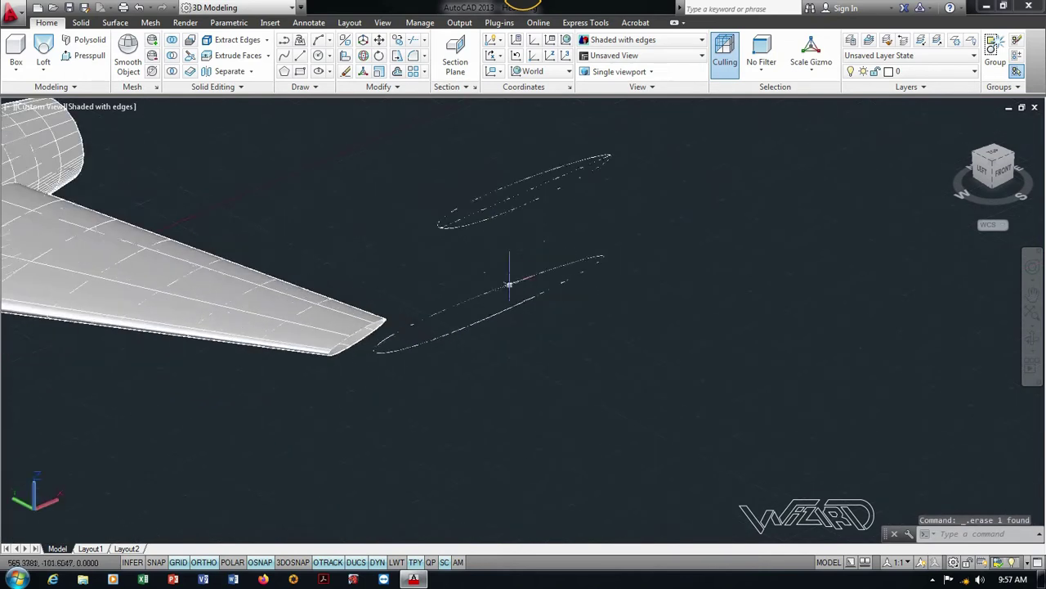
type("co")
key("Return")
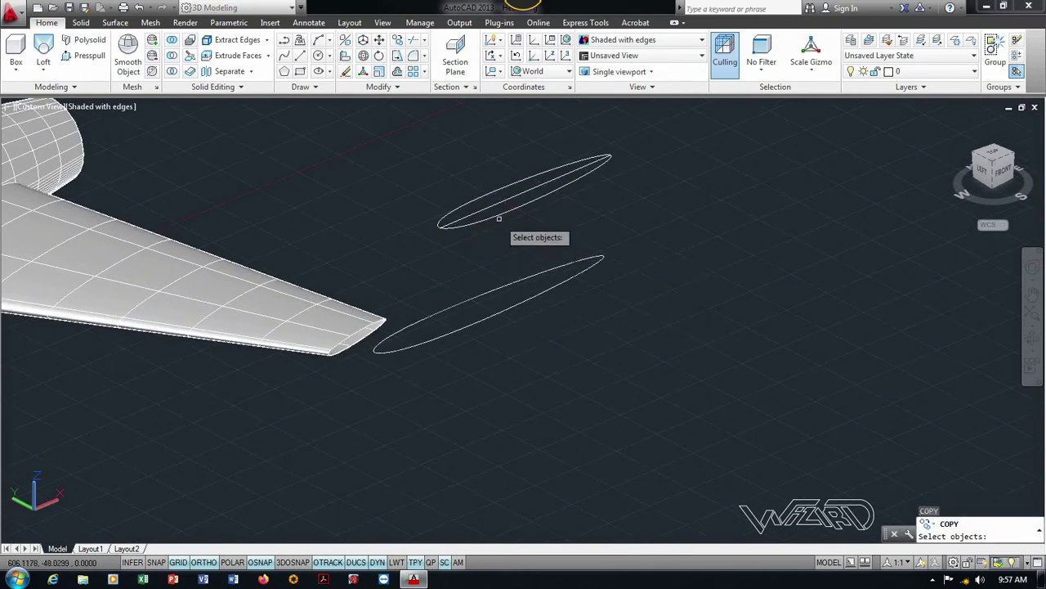
left_click(440, 223)
key("Return")
scroll(439, 226, "up", 3)
left_click(439, 226)
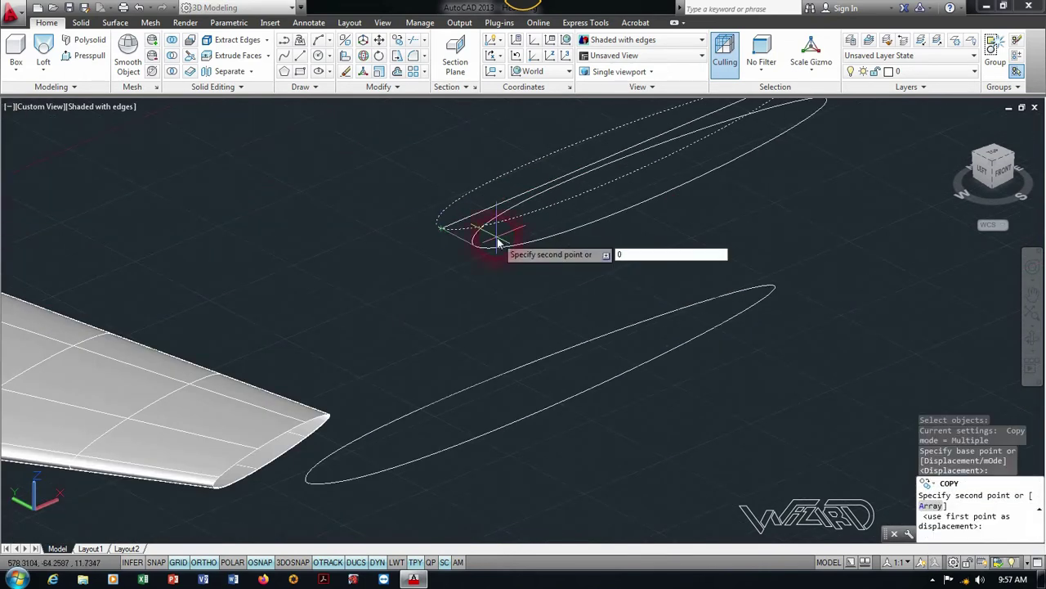
key("Return")
scroll(513, 317, "down", 3)
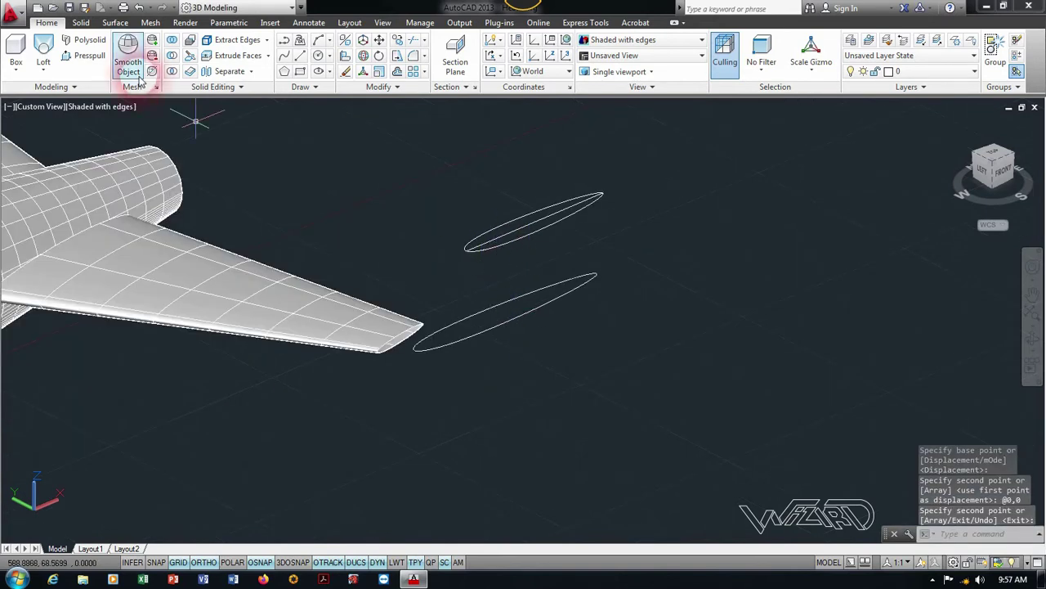
Join the lower ellipse pieces into a single closed section.
type("j")
key("Return")
left_click(507, 331)
left_click(489, 276)
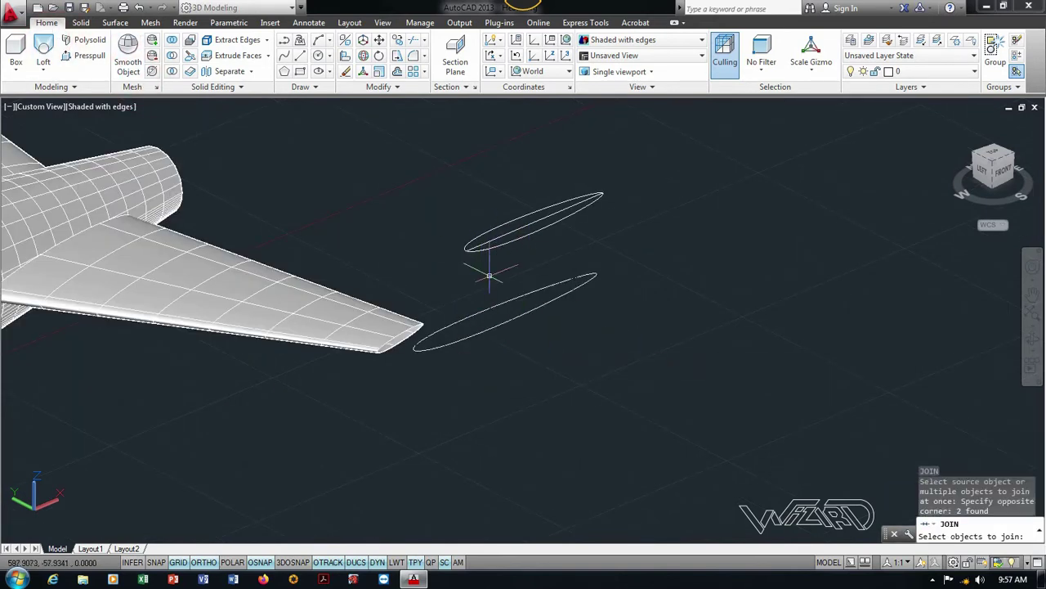
key("Return")
Loft the lower and upper ellipses into a solid using cross sections only.
key("Escape")
left_click(43, 49)
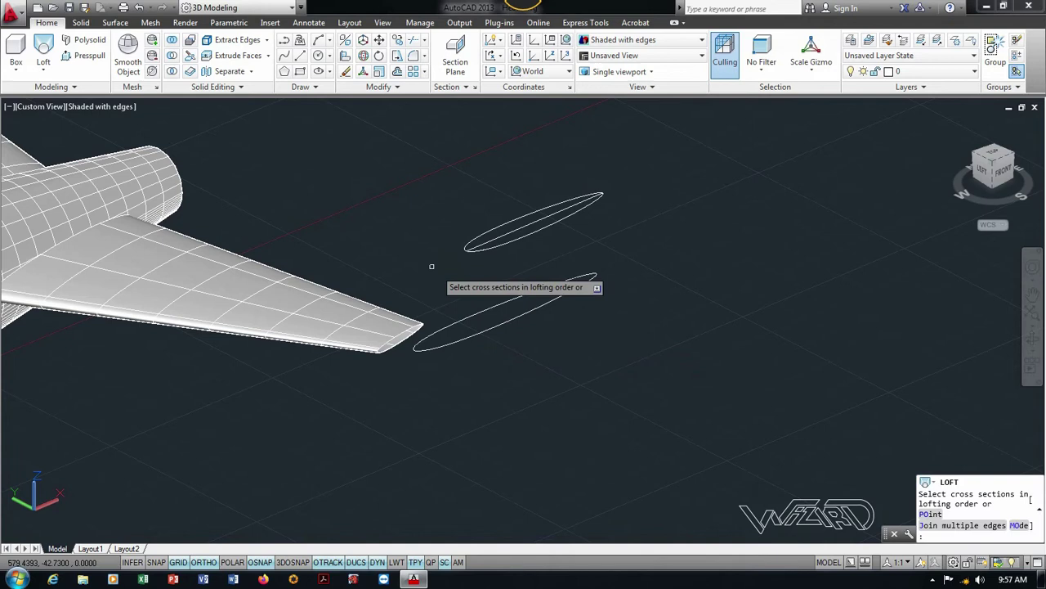
left_click(484, 312)
left_click(499, 237)
key("Return")
scroll(601, 282, "down", 2)
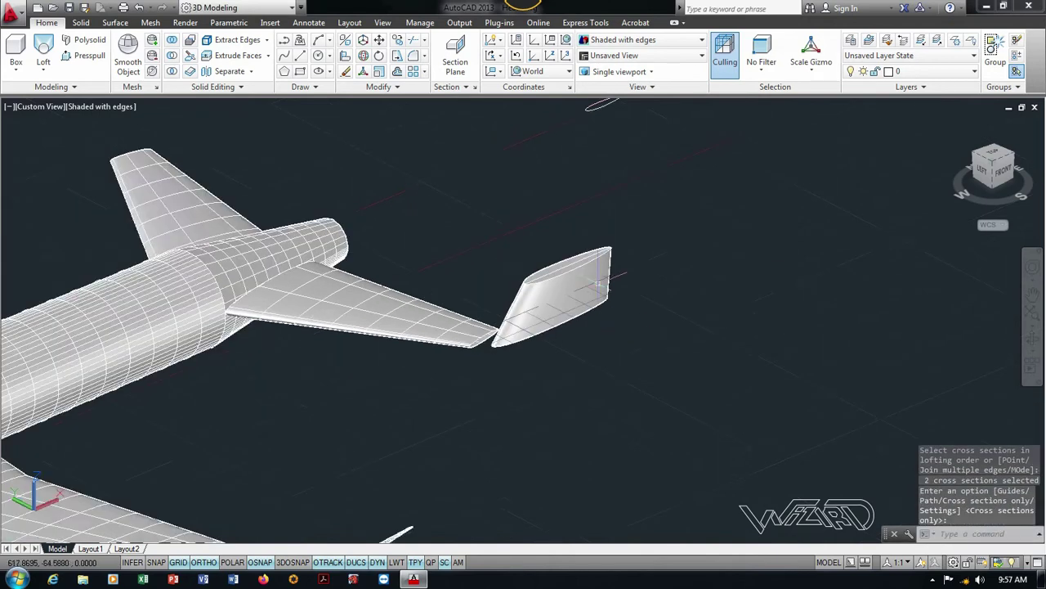
scroll(601, 282, "up", 2)
key("Return")
Check the lofted solid's properties, then clear the selection.
left_click(507, 343)
right_click(421, 217)
left_click(462, 527)
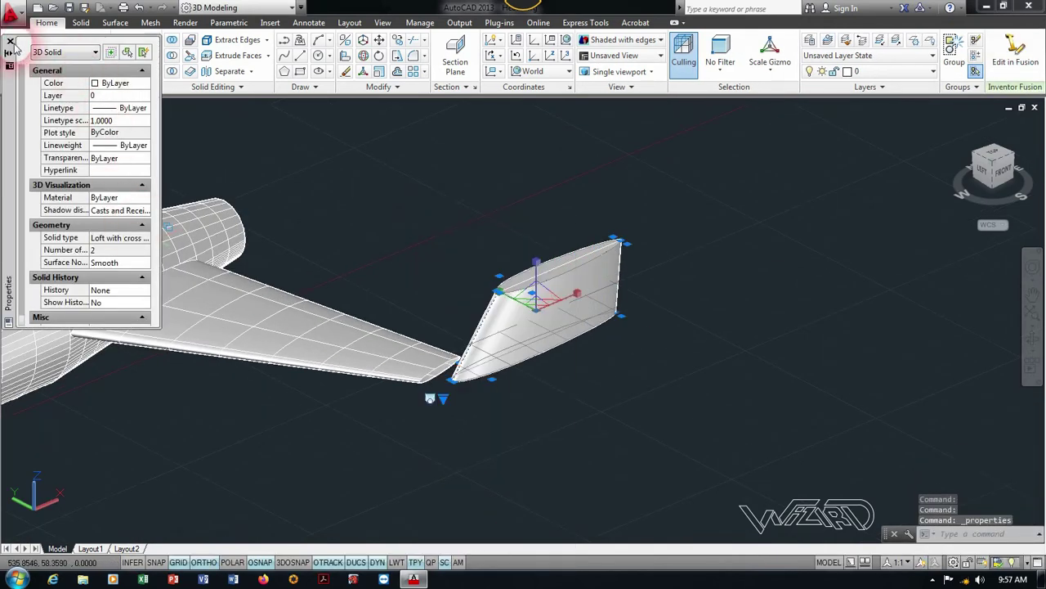
left_click(11, 41)
key("Escape")
Loft a second surface between the two section edges to complete the swept fin.
left_click(45, 47)
left_click(534, 276)
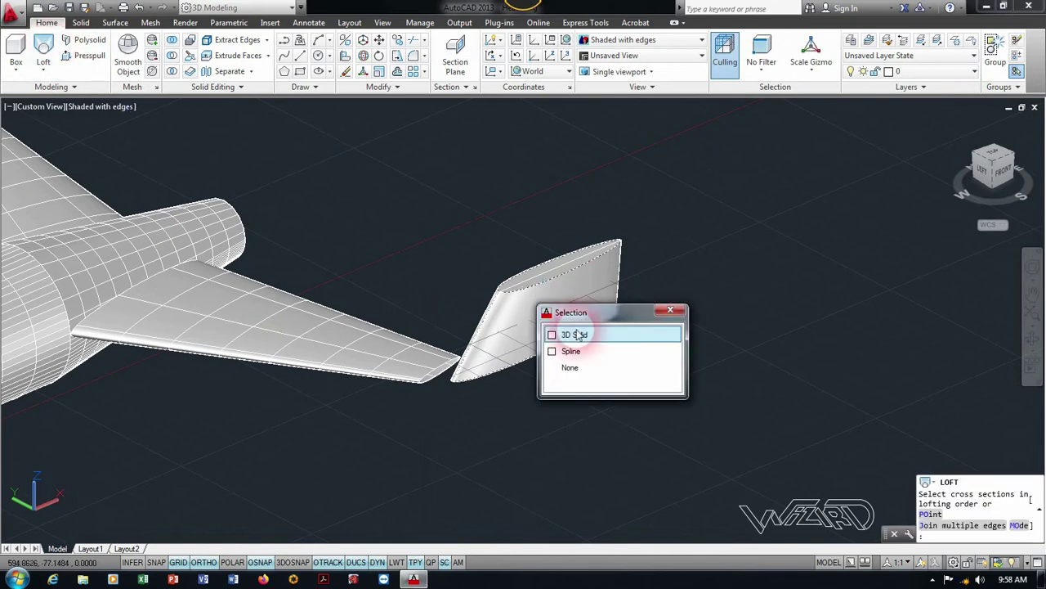
left_click(584, 332)
scroll(572, 425, "down", 3)
scroll(587, 269, "up", 1)
scroll(605, 327, "up", 1)
left_click(597, 364)
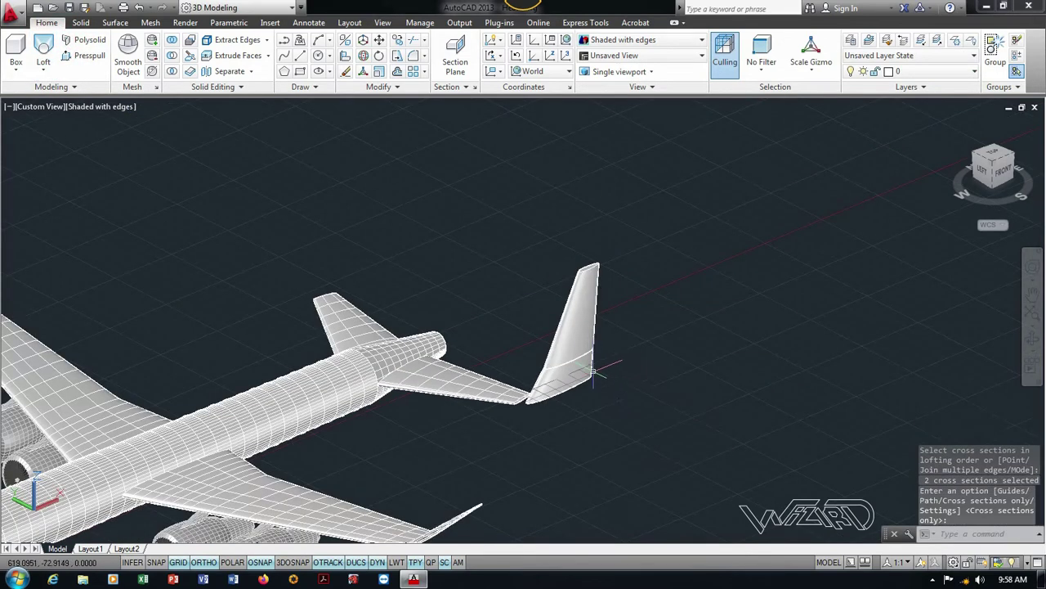
scroll(572, 375, "up", 1)
key("Return")
key("Return")
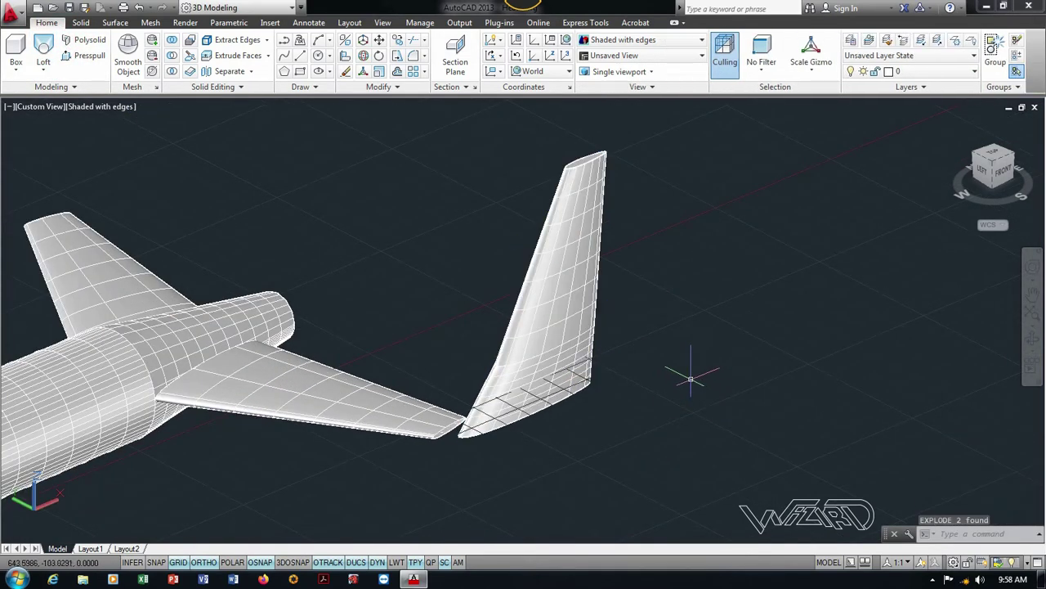
left_click(597, 294)
key("Escape")
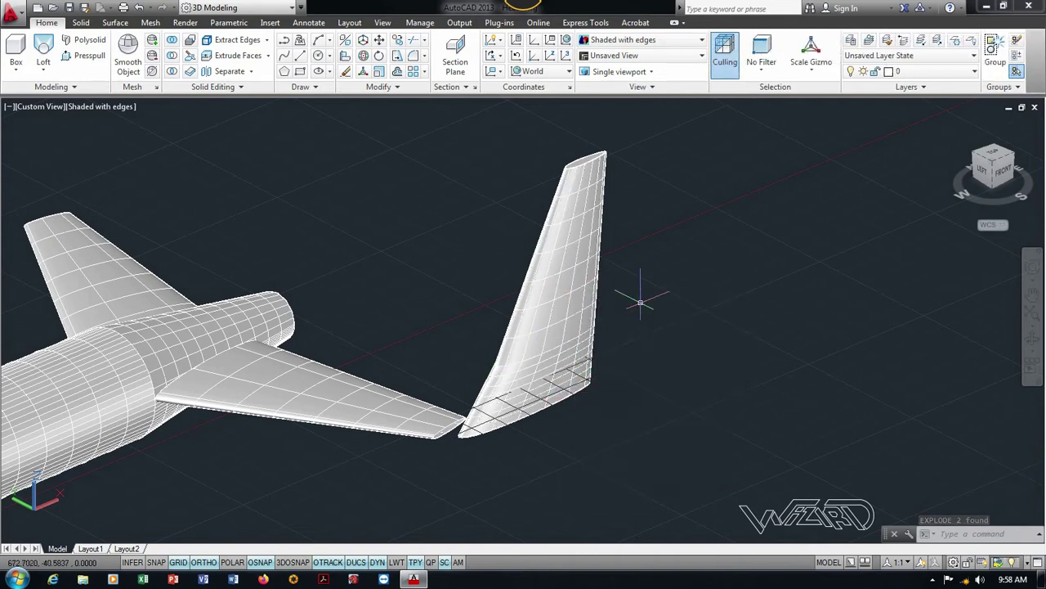
Group all fin pieces into one object and switch to Front view.
type("g")
key("Return")
left_click_drag(627, 367, 415, 291)
key("Return")
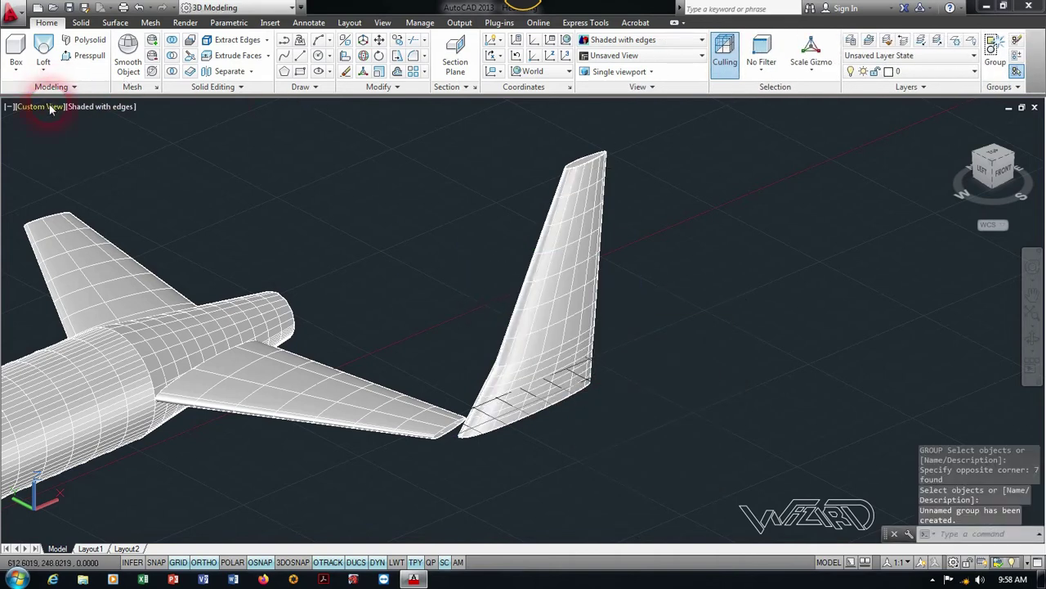
left_click(50, 107)
left_click(82, 223)
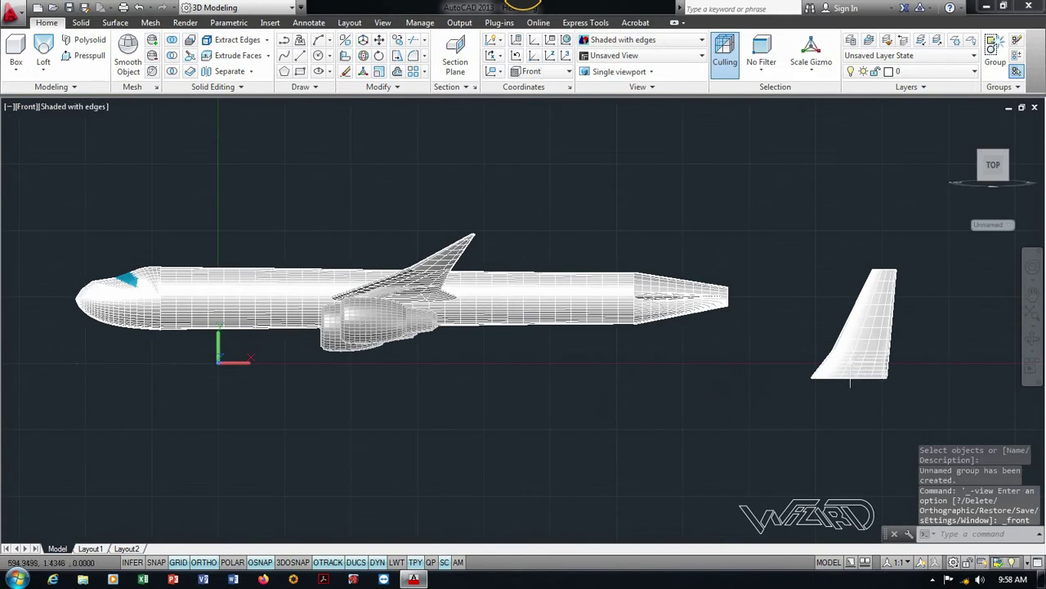
Raise the tail fin upward in Front view.
type("m")
key("Return")
left_click(899, 261)
left_click(759, 416)
key("Return")
left_click(784, 382)
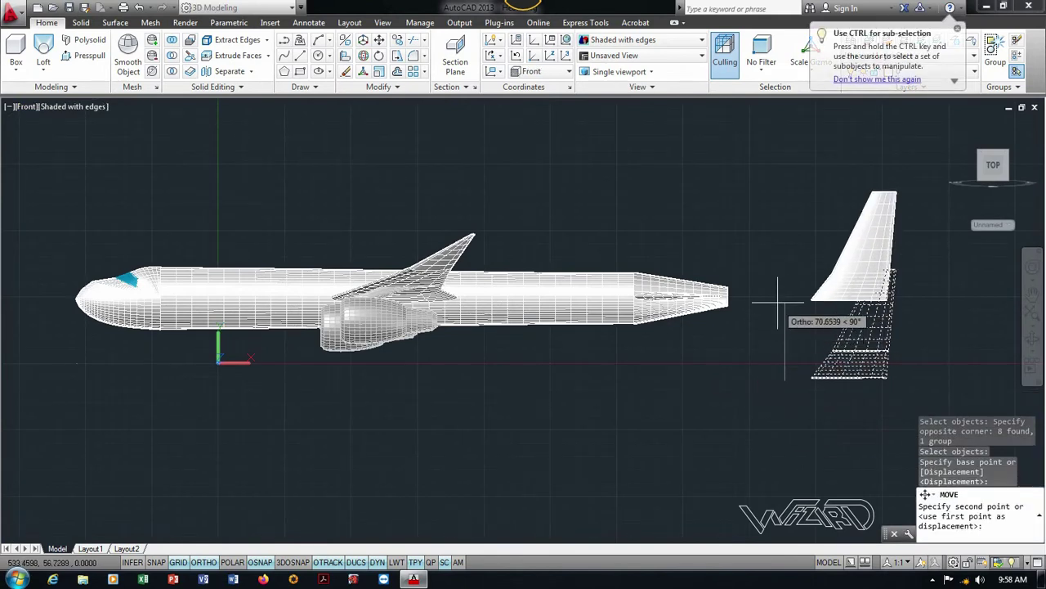
left_click(780, 287)
Move the fin onto the rear of the fuselage.
key("Return")
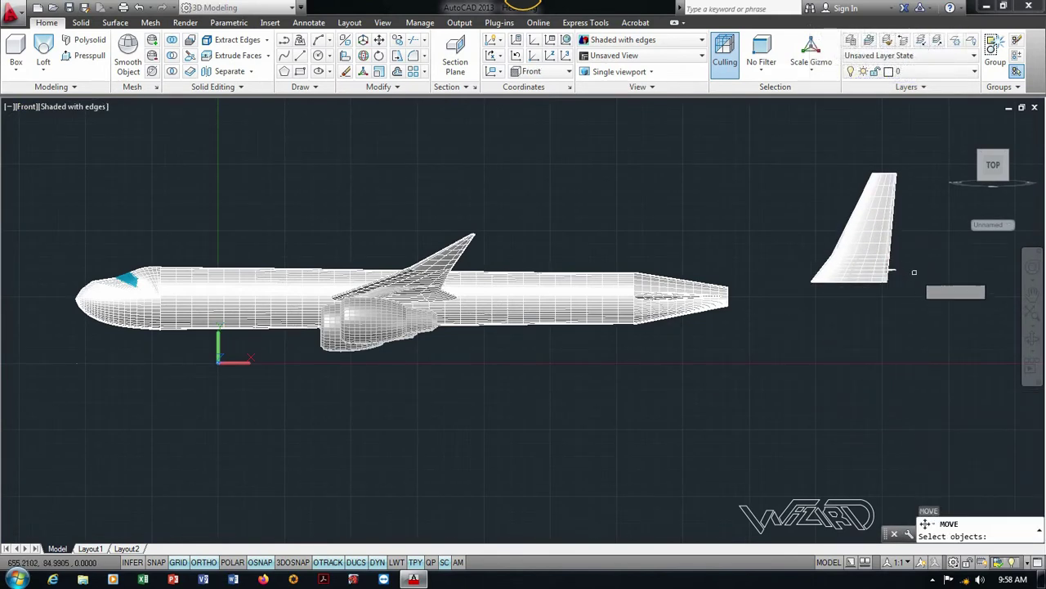
left_click(914, 272)
left_click(782, 205)
key("Return")
left_click(777, 197)
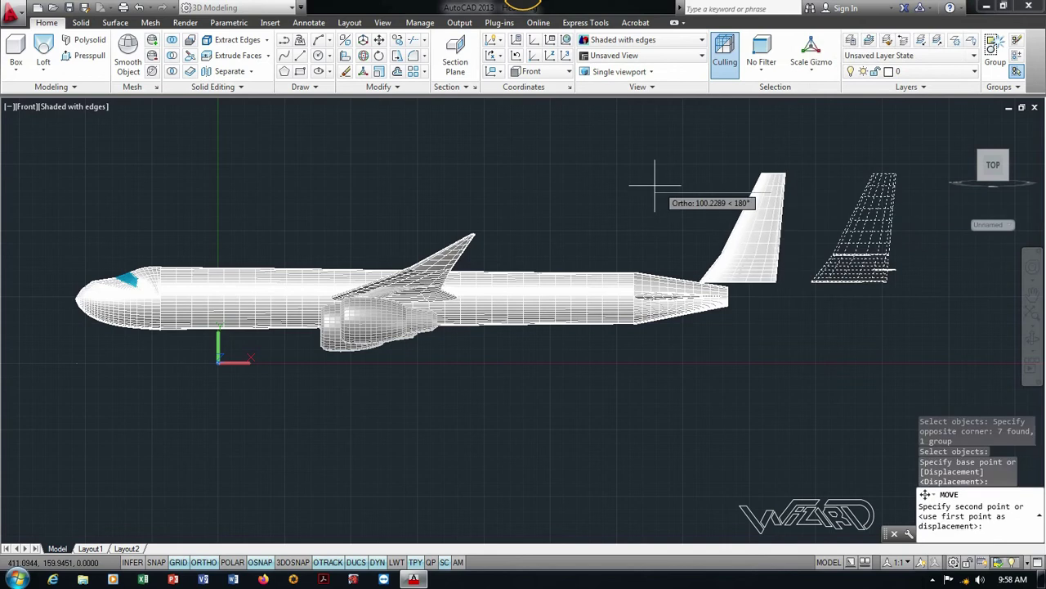
left_click(594, 175)
In Top view, shift the fin group onto the fuselage centreline.
left_click(25, 107)
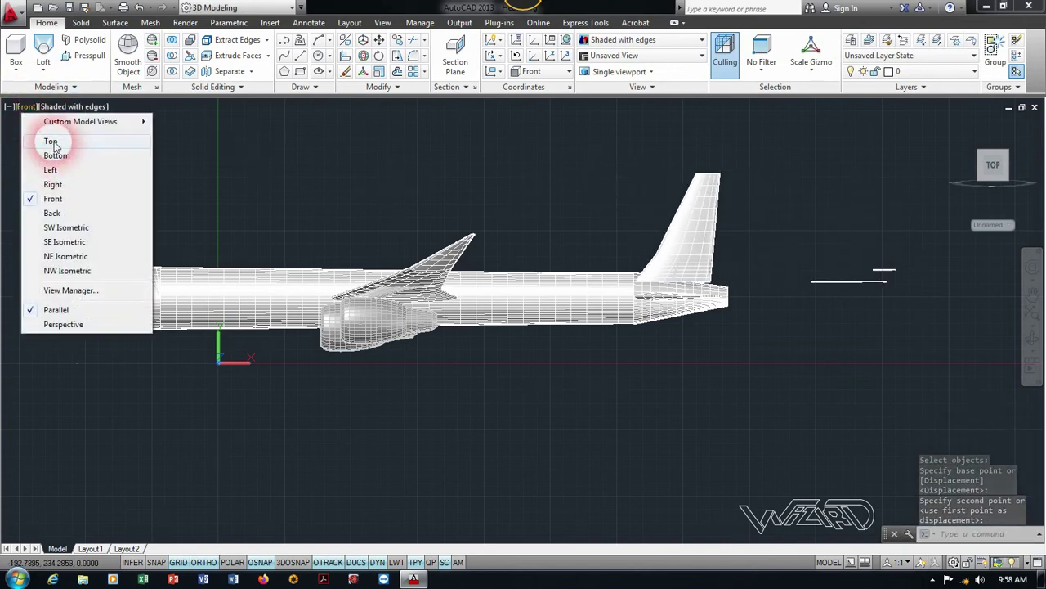
left_click(51, 140)
scroll(798, 335, "up", 4)
scroll(797, 335, "up", 3)
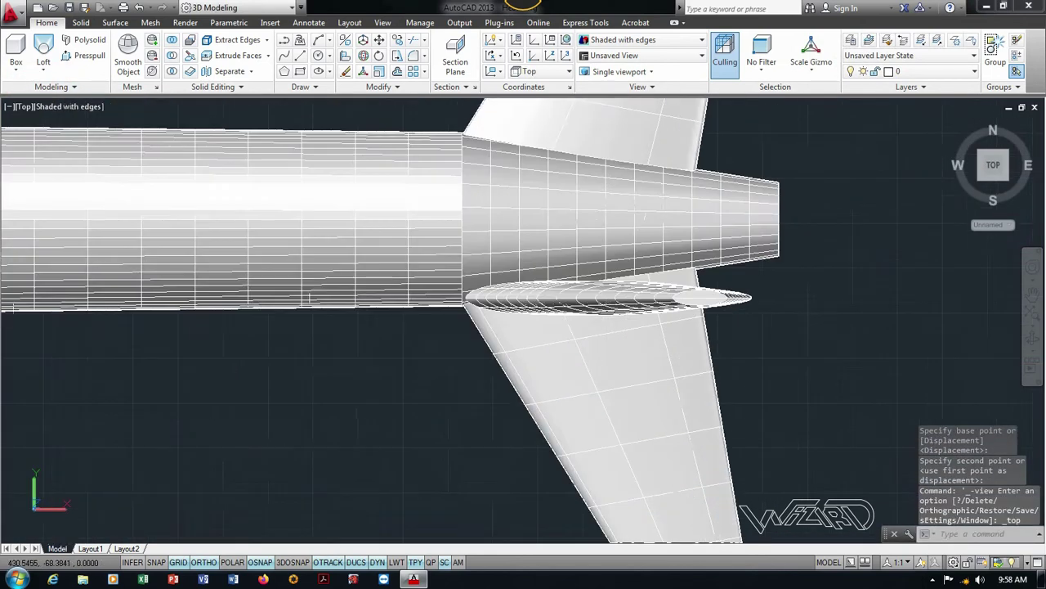
left_click(775, 334)
left_click(775, 345)
type("m")
key("Return")
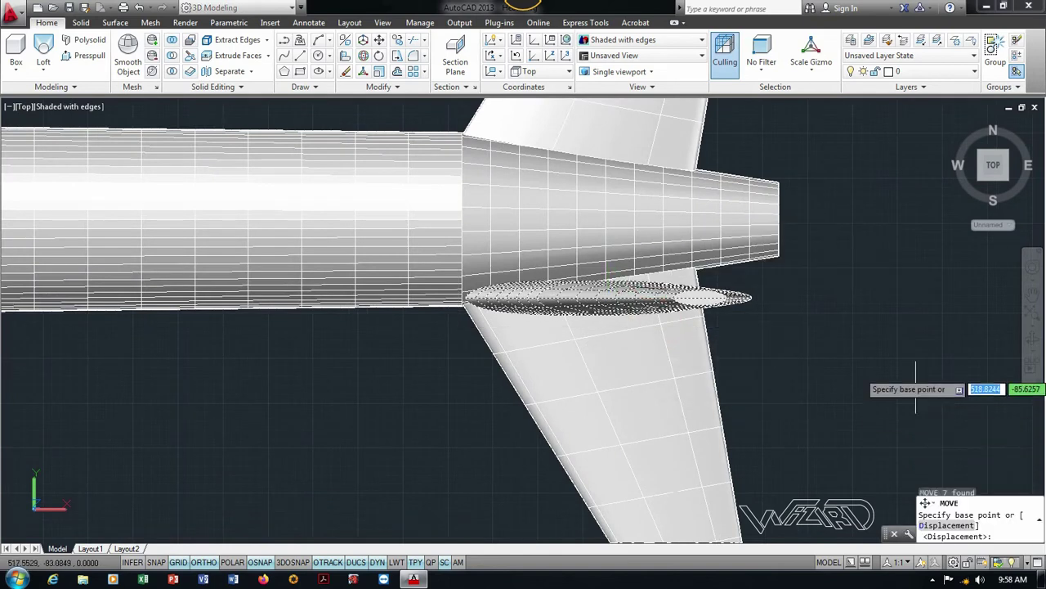
left_click(892, 321)
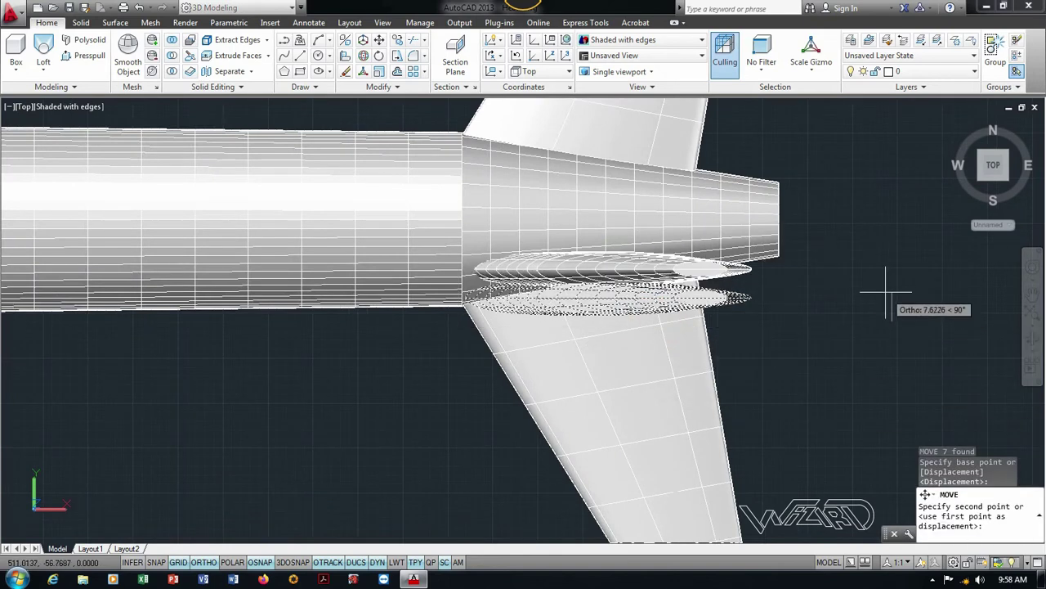
left_click(884, 239)
Nudge the fin slightly forward along the fuselage.
key("Return")
left_click(438, 116)
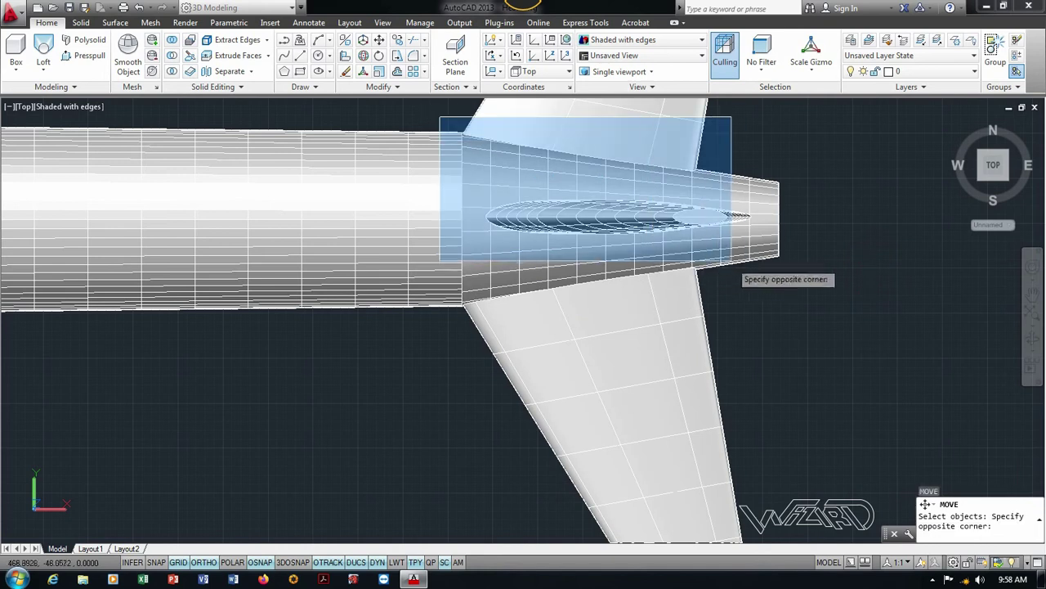
left_click(732, 263)
key("Return")
left_click(928, 317)
left_click(903, 318)
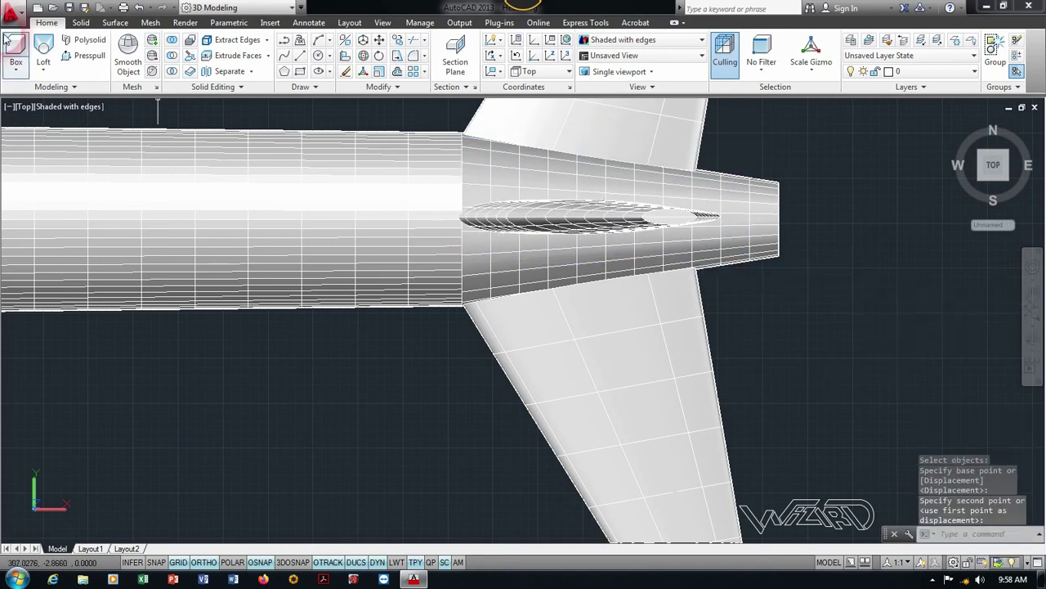